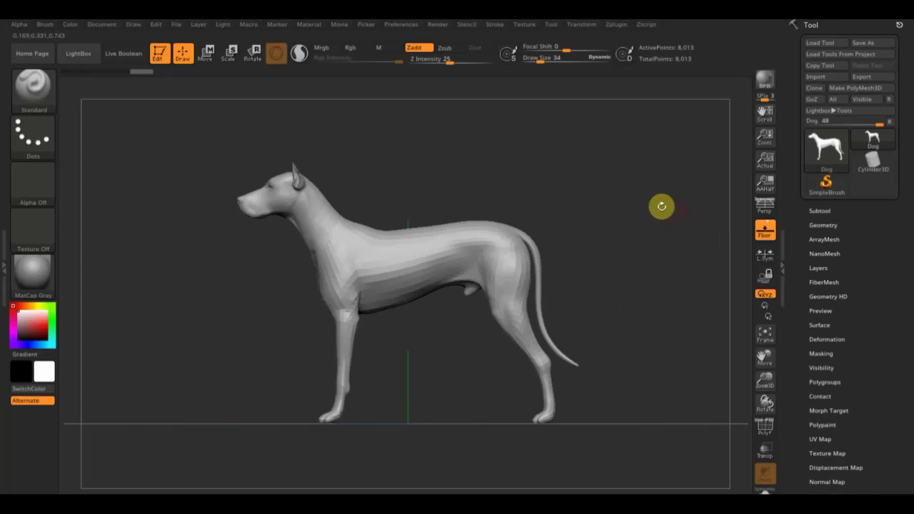
# Inspect the dog sculpt from the front, side and three-quarter angles
pyautogui.moveTo(663, 204)
pyautogui.keyDown('shift'); pyautogui.mouseDown()
pyautogui.moveTo(700, 204)
pyautogui.moveTo(606, 210)
pyautogui.moveTo(617, 243)
pyautogui.moveTo(659, 216)
pyautogui.mouseUp(); pyautogui.keyUp('shift')
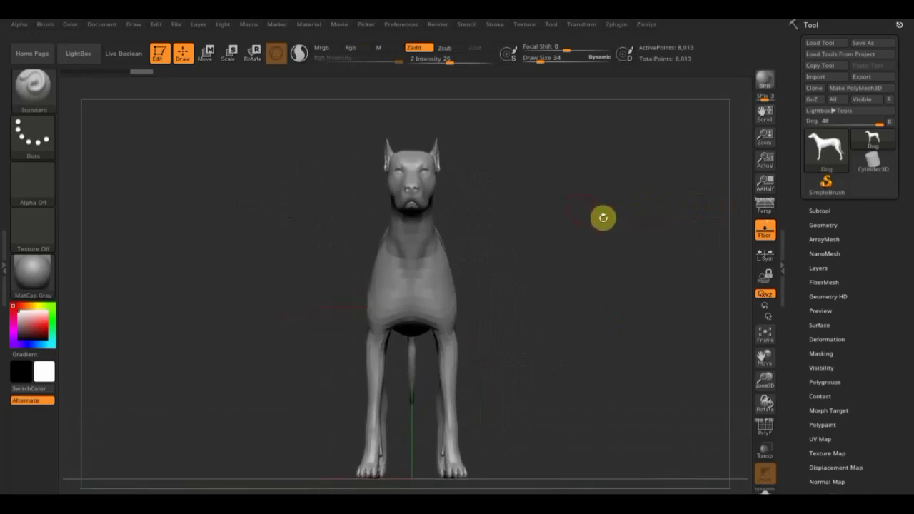
pyautogui.moveTo(485, 235)
pyautogui.mouseDown()
pyautogui.moveTo(636, 239)
pyautogui.moveTo(576, 230)
pyautogui.moveTo(647, 255)
pyautogui.mouseUp()
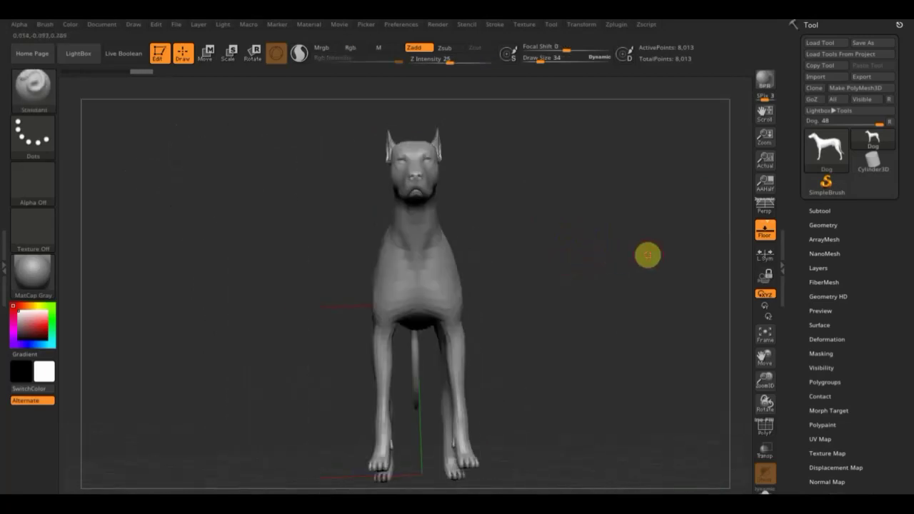
pyautogui.moveTo(528, 203); pyautogui.dragTo(549, 208)
pyautogui.moveTo(641, 192)
pyautogui.keyDown('shift'); pyautogui.mouseDown()
pyautogui.moveTo(544, 183)
pyautogui.moveTo(568, 201)
pyautogui.mouseUp(); pyautogui.keyUp('shift')
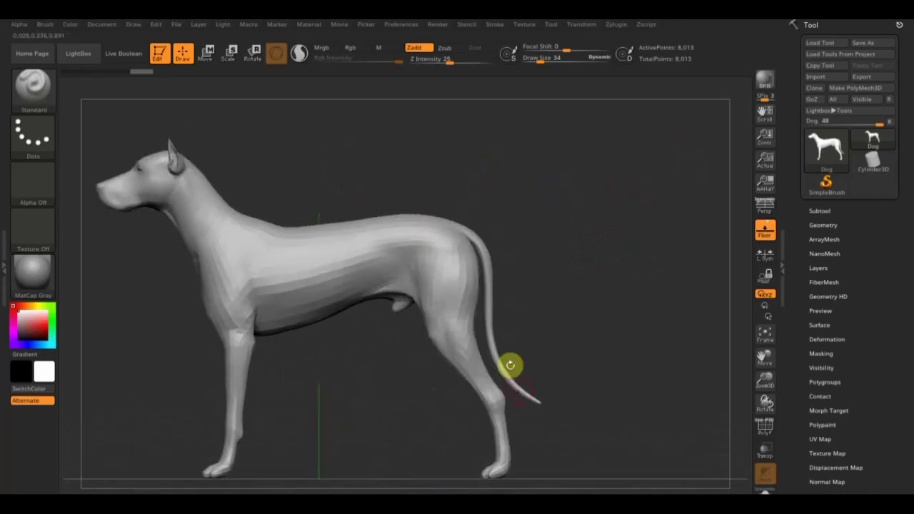
pyautogui.moveTo(571, 308); pyautogui.dragTo(635, 308)
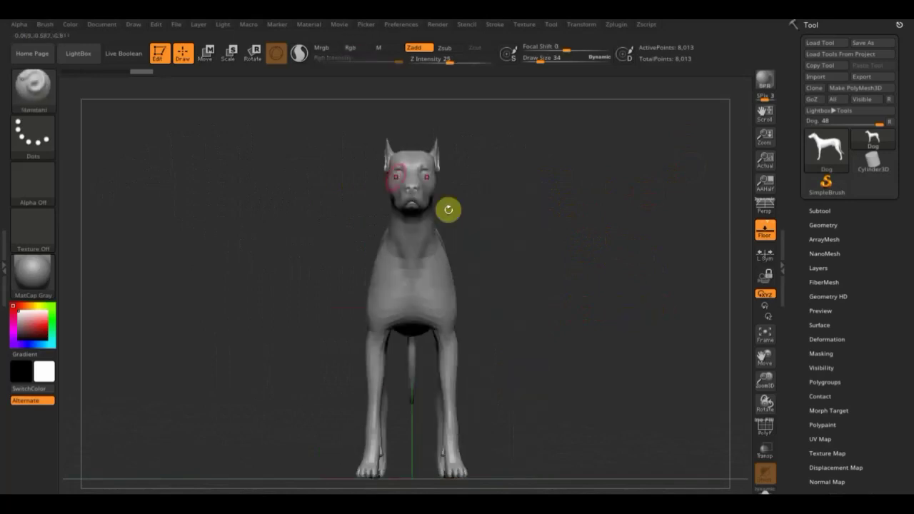
pyautogui.moveTo(395, 147)
pyautogui.mouseDown()
pyautogui.moveTo(528, 155)
pyautogui.moveTo(557, 174)
pyautogui.mouseUp()
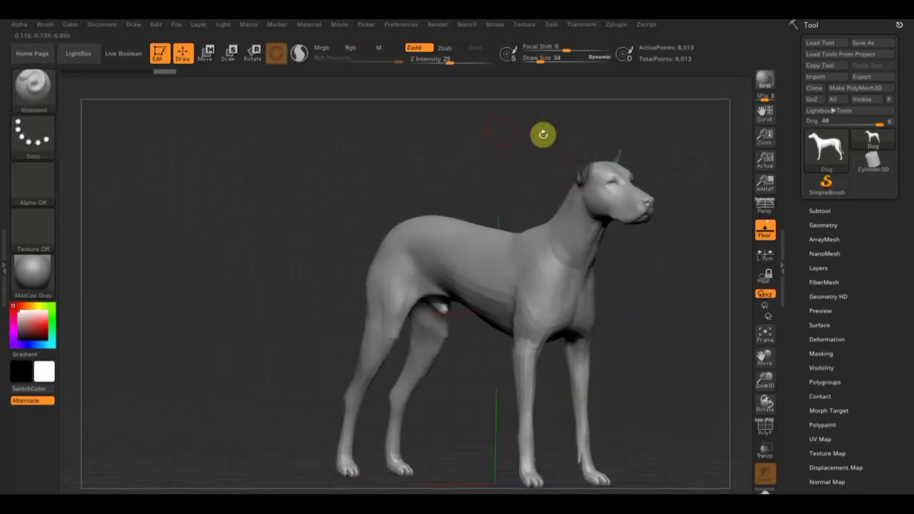
# Turn the dog to face left and clear the mask from its ear
pyautogui.moveTo(489, 128)
pyautogui.mouseDown()
pyautogui.moveTo(347, 144)
pyautogui.moveTo(198, 126)
pyautogui.mouseUp()
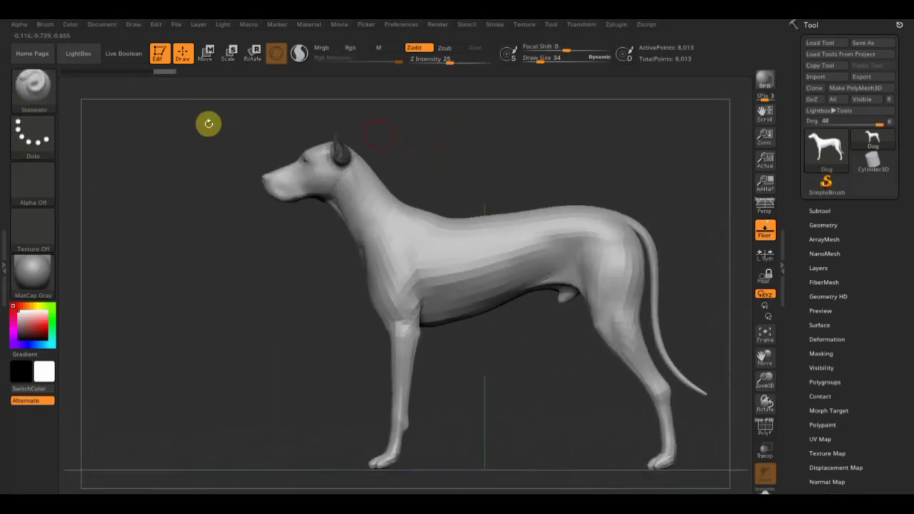
pyautogui.press('ctrl')
pyautogui.keyDown('ctrl'); pyautogui.moveTo(541, 129); pyautogui.dragTo(541, 126); pyautogui.keyUp('ctrl')
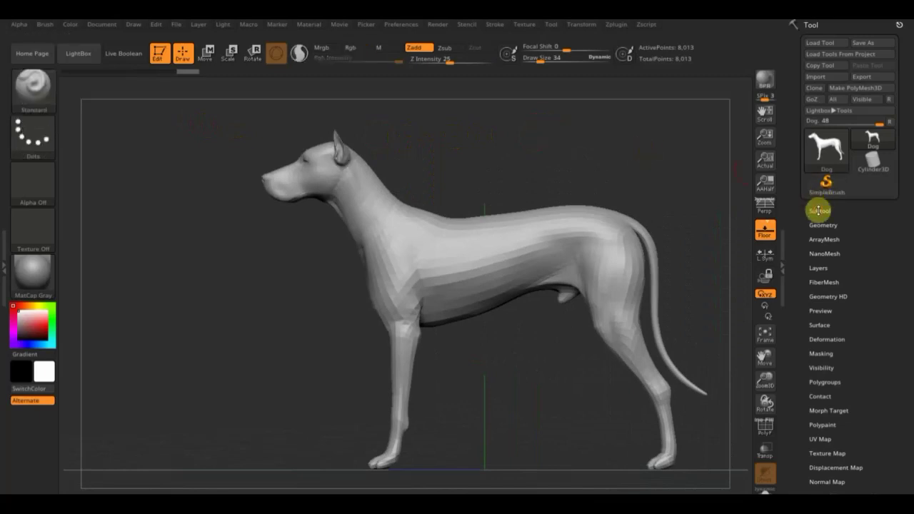
# Split the Dog mesh by polygroups into subtools Dog, Dog1 and Dog2
pyautogui.click(818, 210)
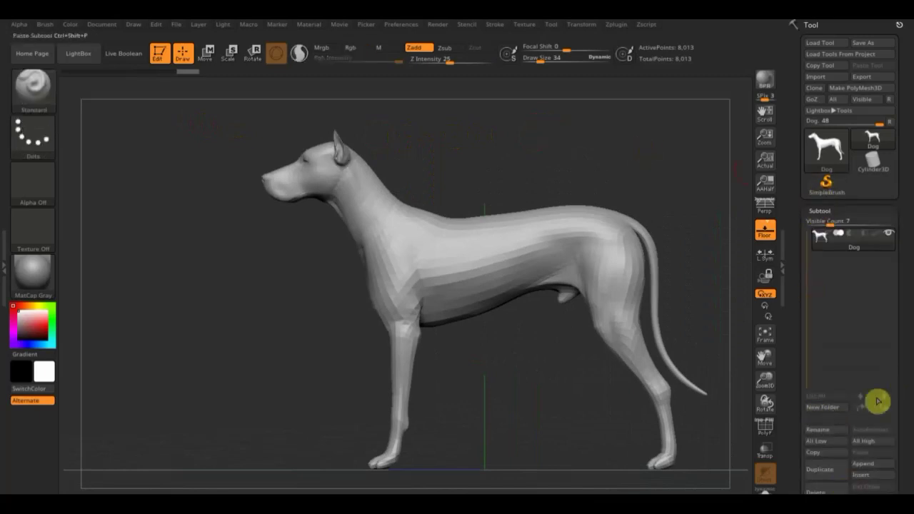
pyautogui.scroll(-3, 906, 400)
pyautogui.scroll(-1, 908, 390)
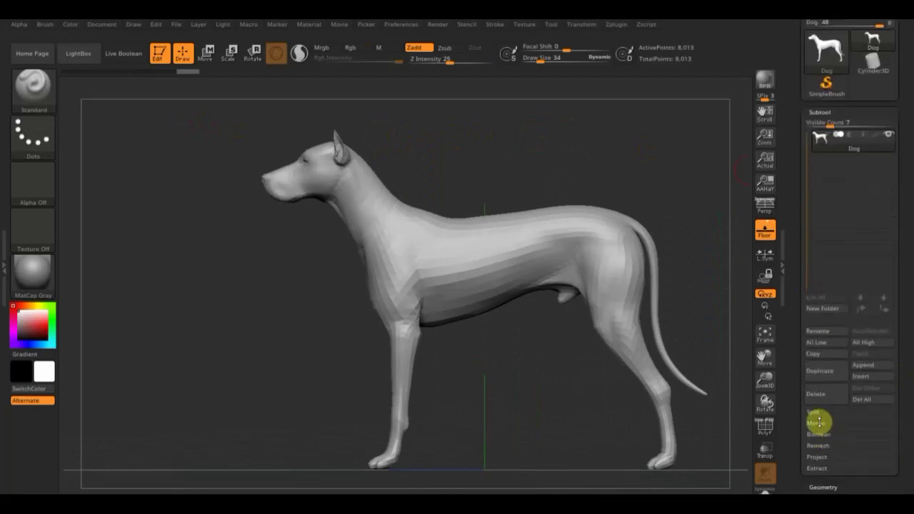
pyautogui.click(850, 413)
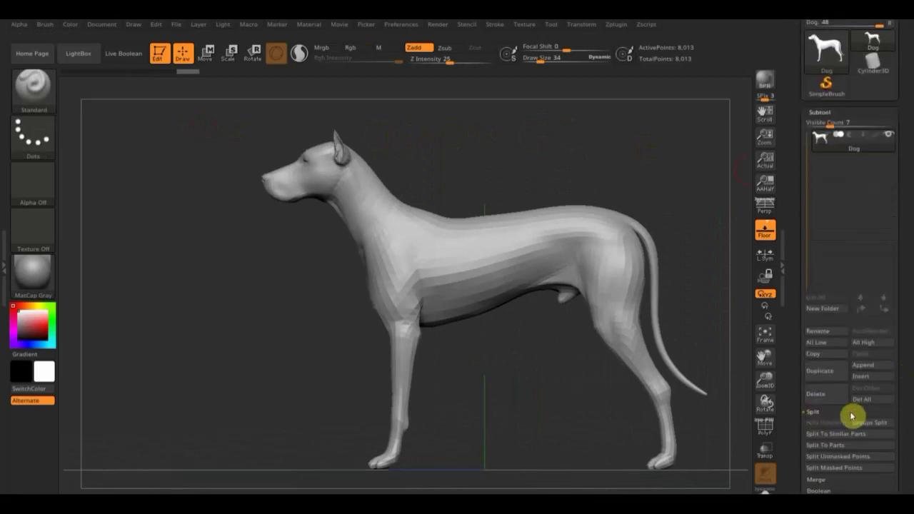
pyautogui.click(885, 424)
pyautogui.click(719, 447)
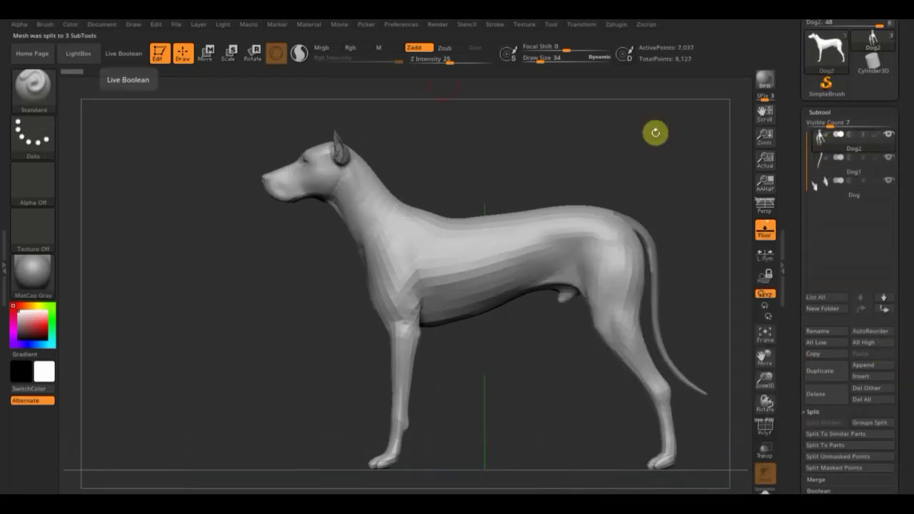
pyautogui.click(175, 27)
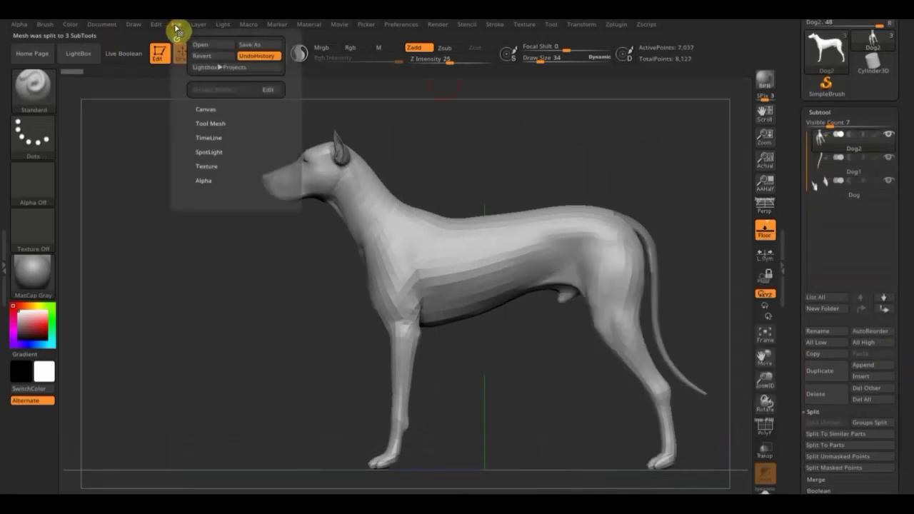
# Save the project as Dog.zpr in the борзая folder on the Desktop
pyautogui.click(252, 46)
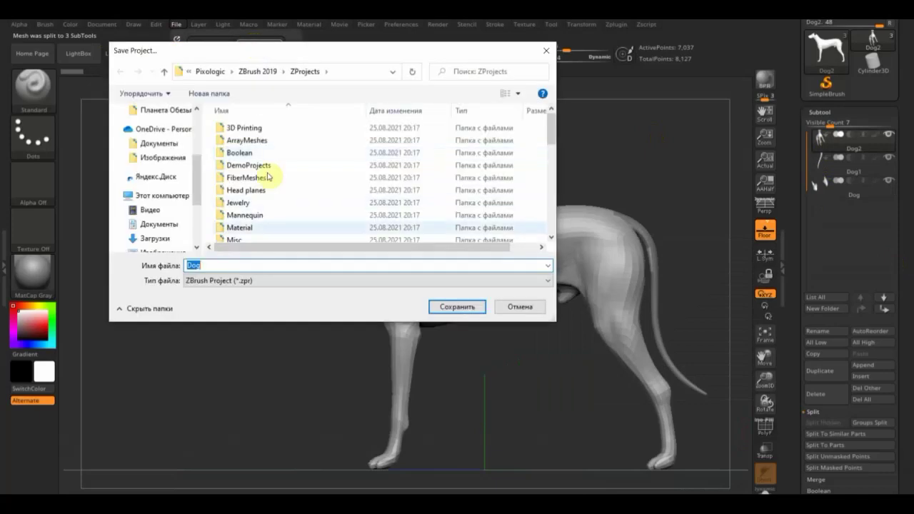
pyautogui.scroll(-3, 191, 187)
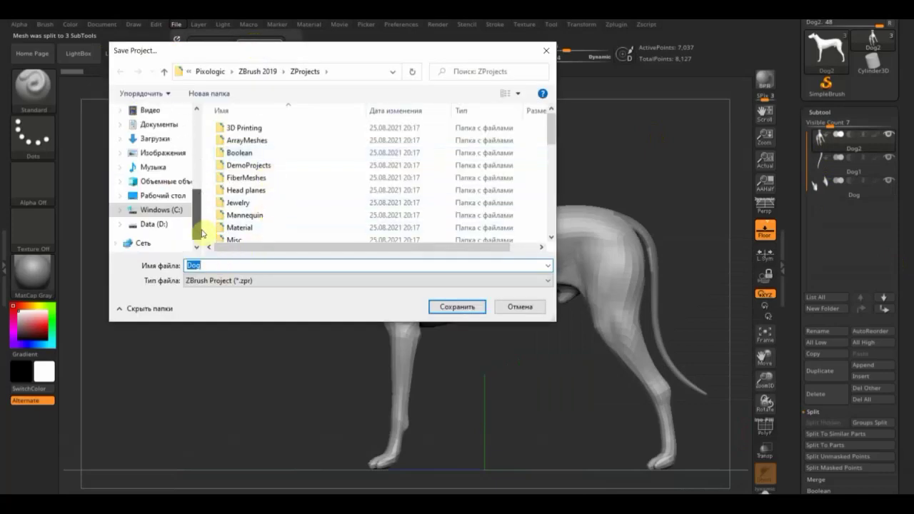
pyautogui.click(167, 195)
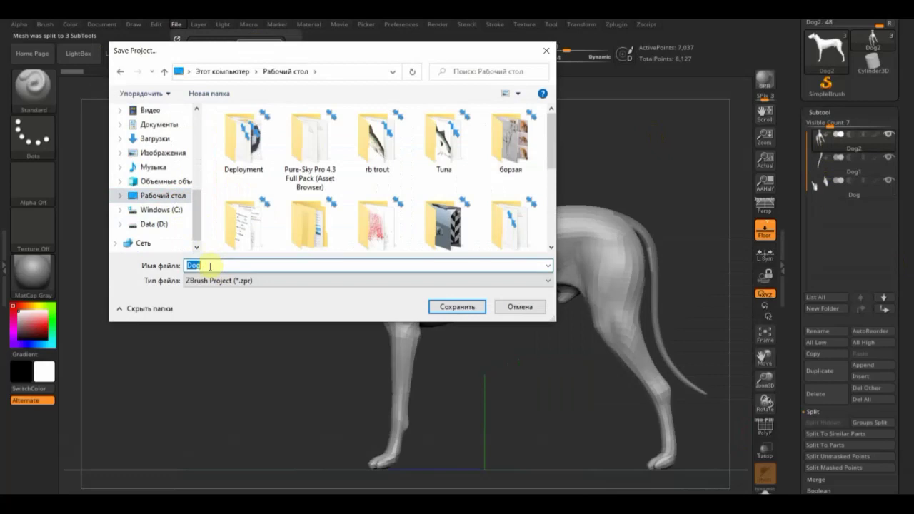
pyautogui.write('бор')
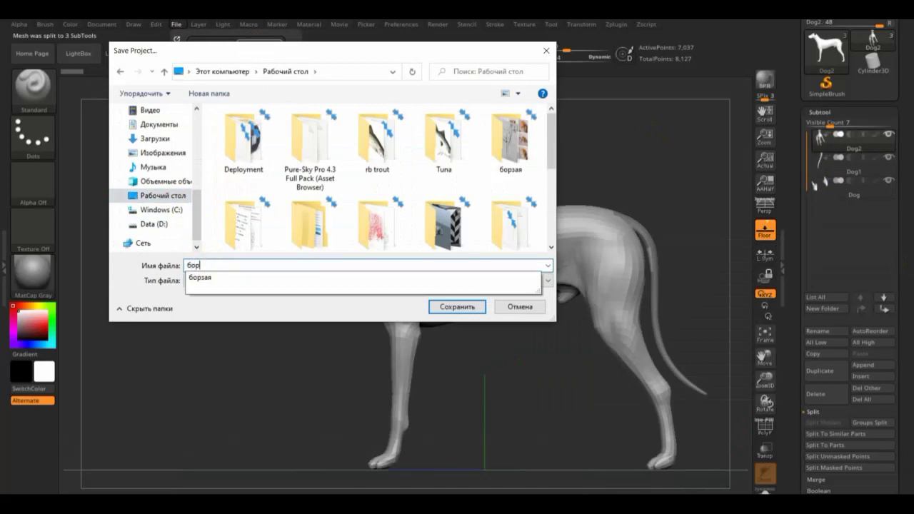
pyautogui.write('зая')
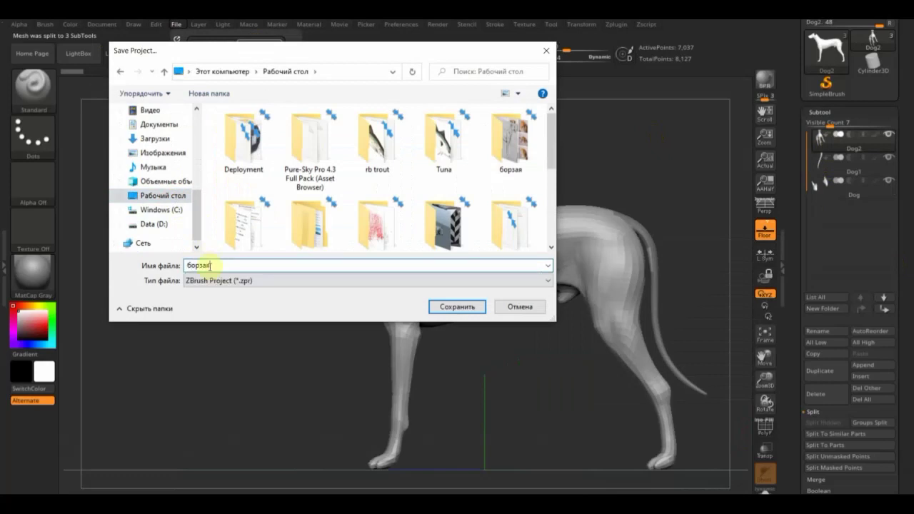
pyautogui.press('Return')
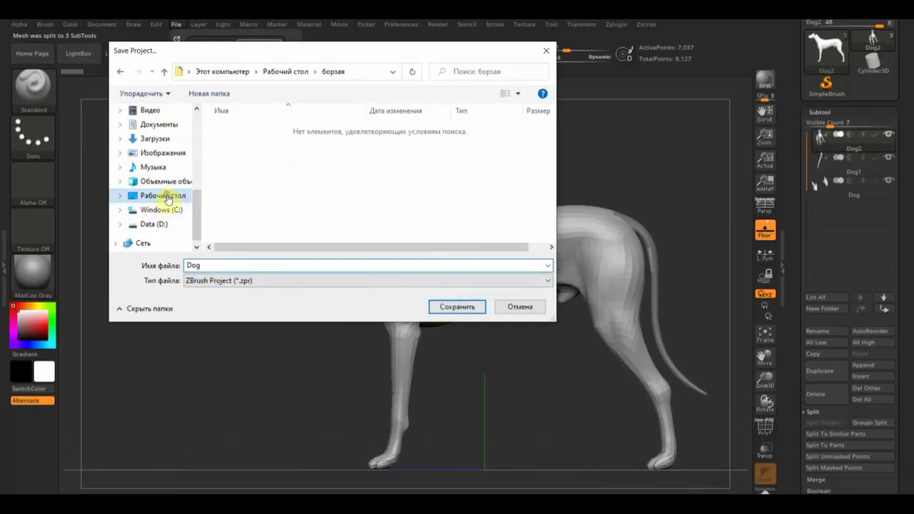
pyautogui.click(165, 196)
pyautogui.click(461, 306)
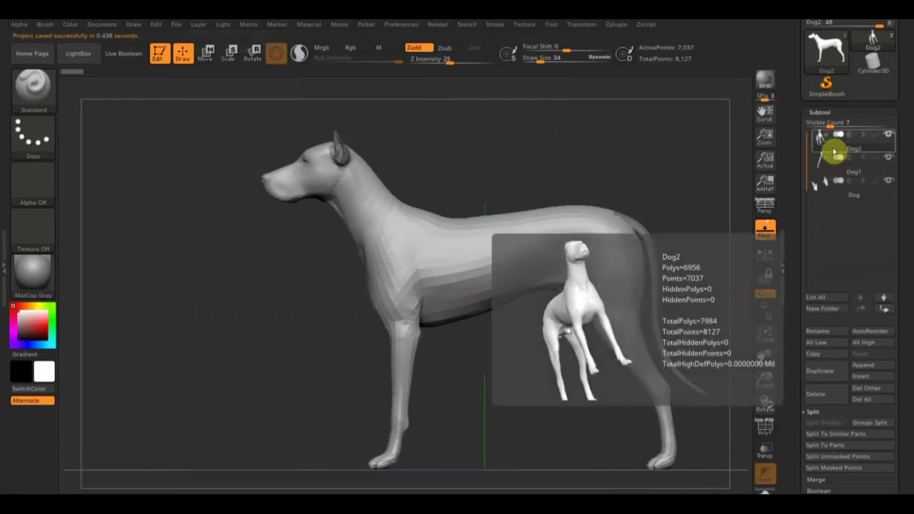
# Hide the tail and ear subtools so only the dog's body shows
pyautogui.moveTo(473, 167)
pyautogui.mouseDown()
pyautogui.moveTo(526, 165)
pyautogui.moveTo(531, 214)
pyautogui.mouseUp()
pyautogui.scroll(3, 531, 214)
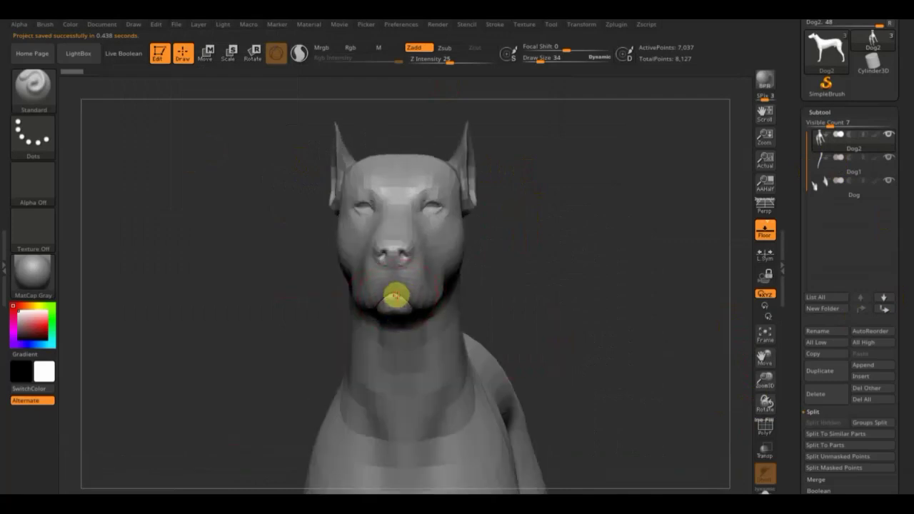
pyautogui.hotkey('ctrl', 'z')
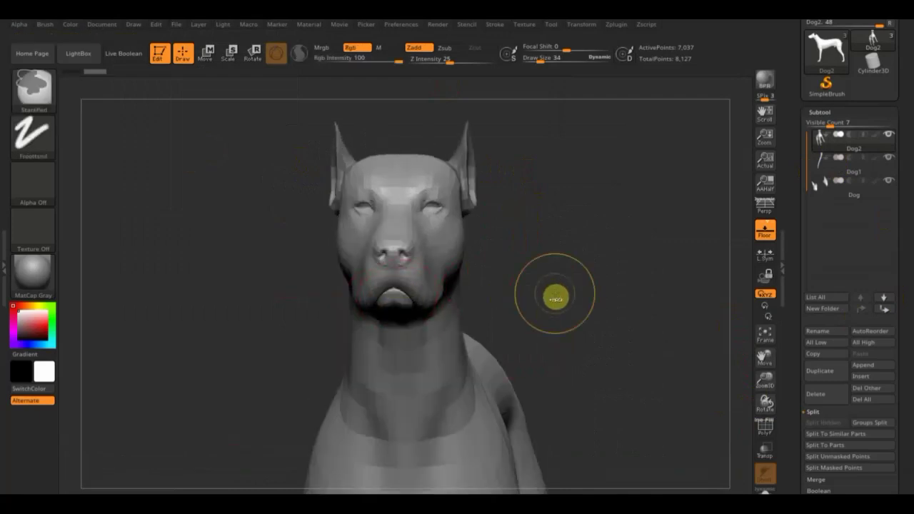
pyautogui.moveTo(562, 291)
pyautogui.mouseDown()
pyautogui.moveTo(496, 312)
pyautogui.moveTo(473, 378)
pyautogui.mouseUp()
pyautogui.moveTo(513, 402)
pyautogui.keyDown('alt'); pyautogui.mouseDown()
pyautogui.moveTo(507, 412)
pyautogui.moveTo(254, 292)
pyautogui.moveTo(236, 269)
pyautogui.mouseUp(); pyautogui.keyUp('alt')
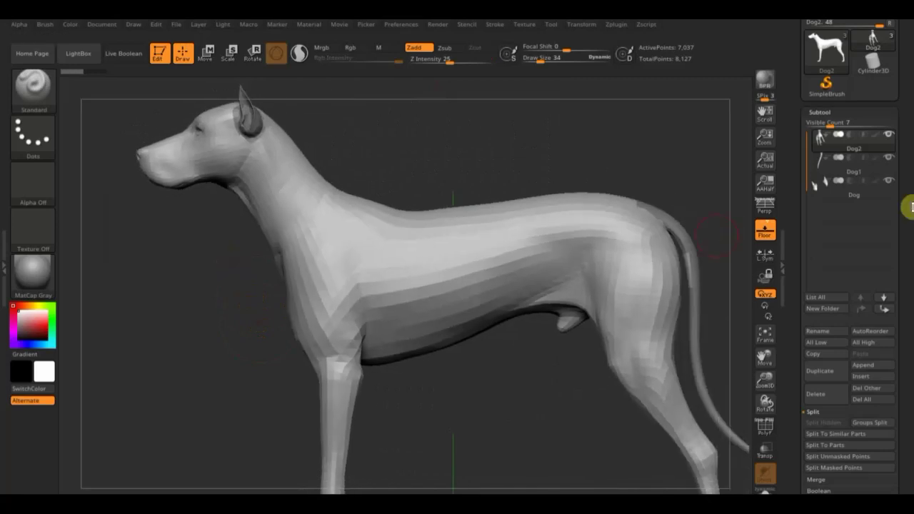
pyautogui.click(889, 157)
pyautogui.click(889, 179)
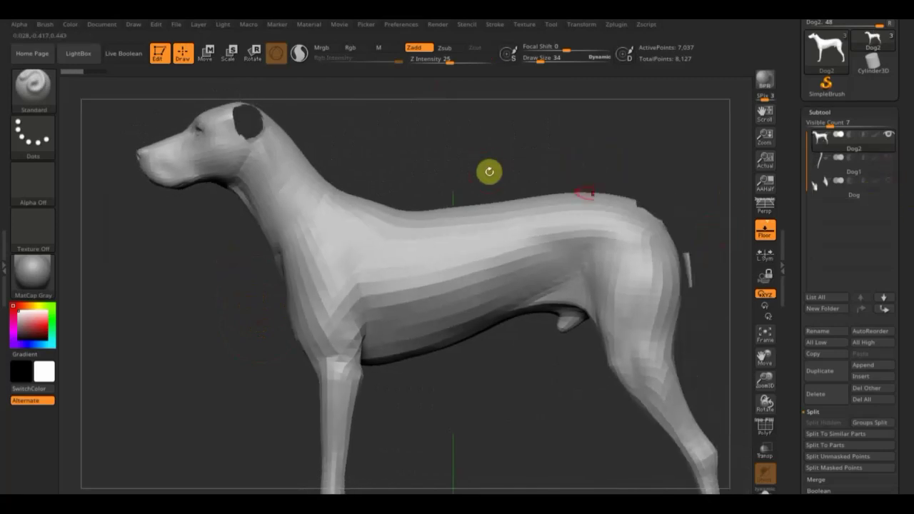
# Hide the leftover stub at the dog's rump with a rectangle selection
pyautogui.moveTo(699, 184)
pyautogui.keyDown('alt'); pyautogui.mouseDown()
pyautogui.moveTo(681, 178)
pyautogui.moveTo(657, 247)
pyautogui.moveTo(645, 250)
pyautogui.moveTo(655, 252)
pyautogui.moveTo(628, 270)
pyautogui.moveTo(592, 322)
pyautogui.moveTo(612, 299)
pyautogui.mouseUp(); pyautogui.keyUp('alt')
pyautogui.keyDown('ctrl'); pyautogui.moveTo(575, 270); pyautogui.dragTo(547, 206); pyautogui.keyUp('ctrl')
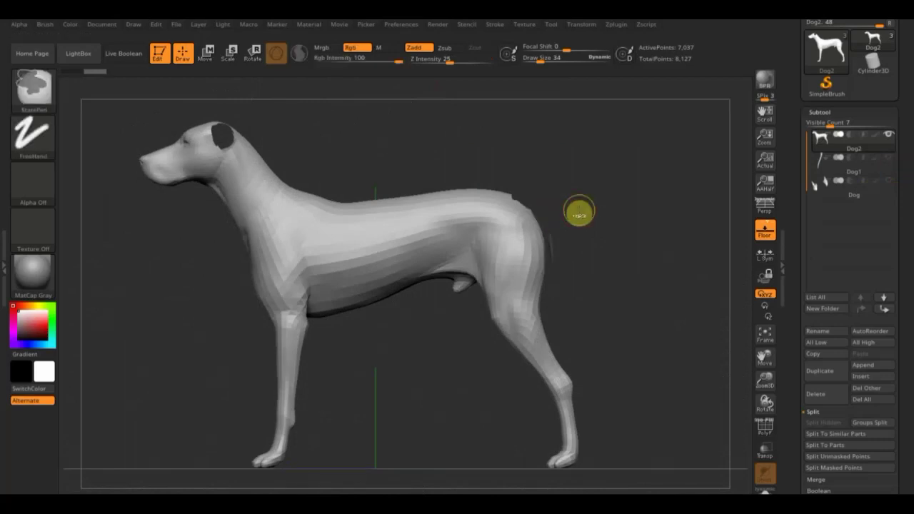
pyautogui.hotkey('ctrl', 'shift')
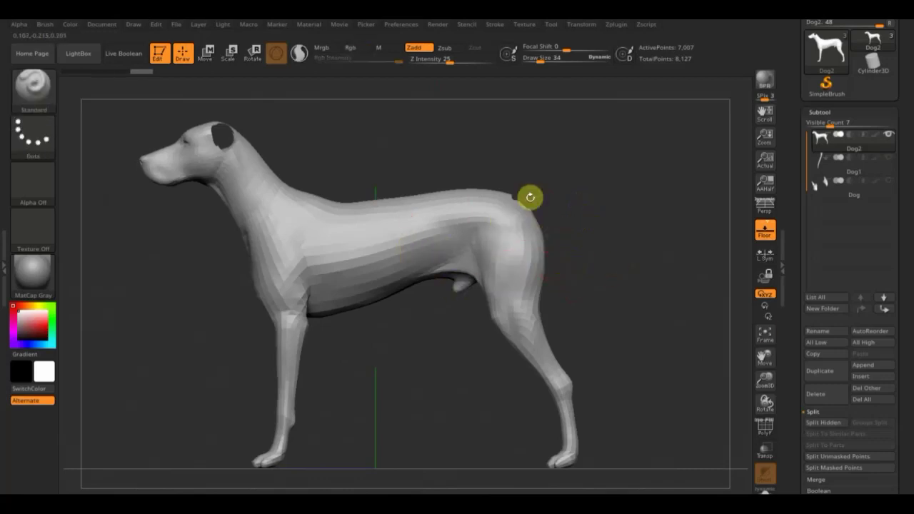
# Delete the hidden rump stub from the body mesh
pyautogui.scroll(-5, 899, 428)
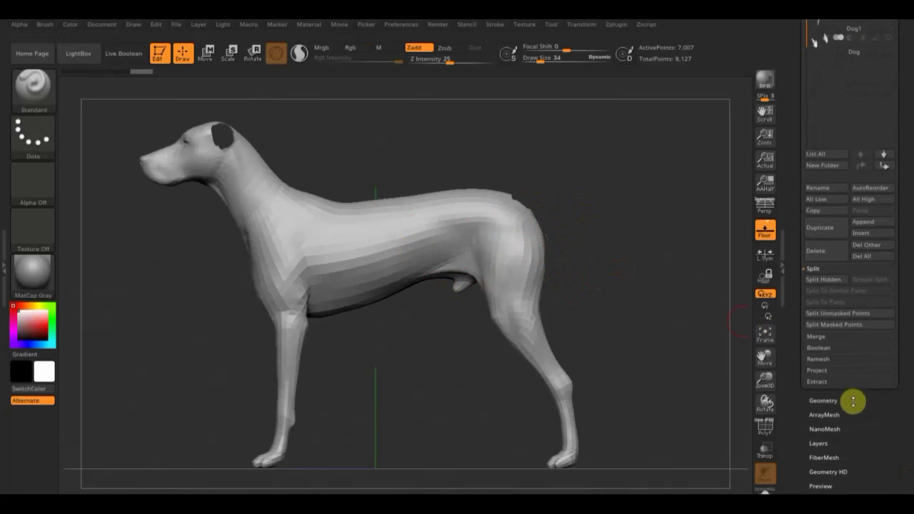
pyautogui.click(826, 400)
pyautogui.click(839, 177)
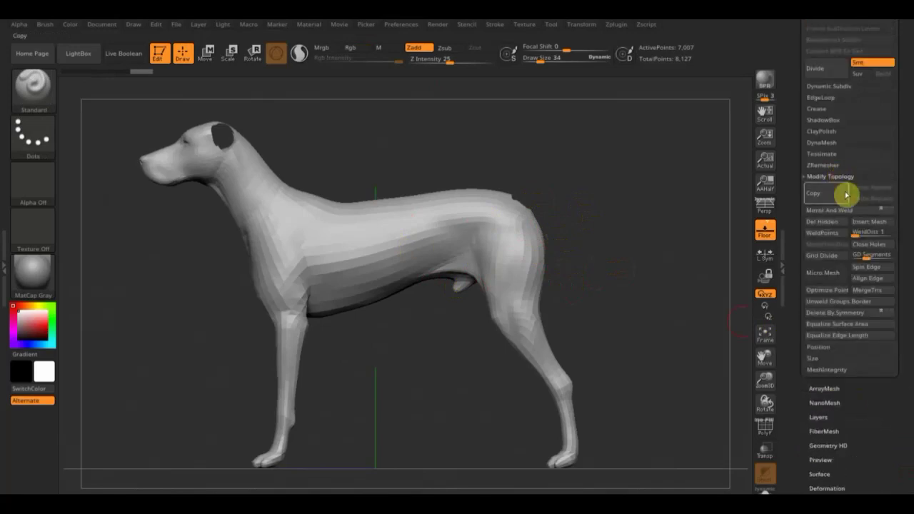
pyautogui.click(828, 222)
# Mirror the body across its centre and weld it
pyautogui.press('1')
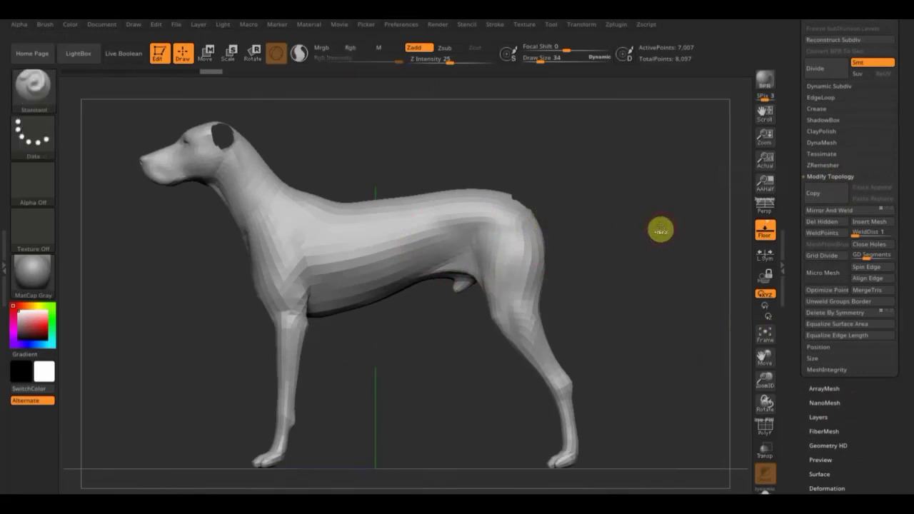
pyautogui.keyDown('ctrl'); pyautogui.keyDown('shift'); pyautogui.moveTo(449, 264); pyautogui.dragTo(521, 261); pyautogui.keyUp('shift'); pyautogui.keyUp('ctrl')
pyautogui.click(847, 212)
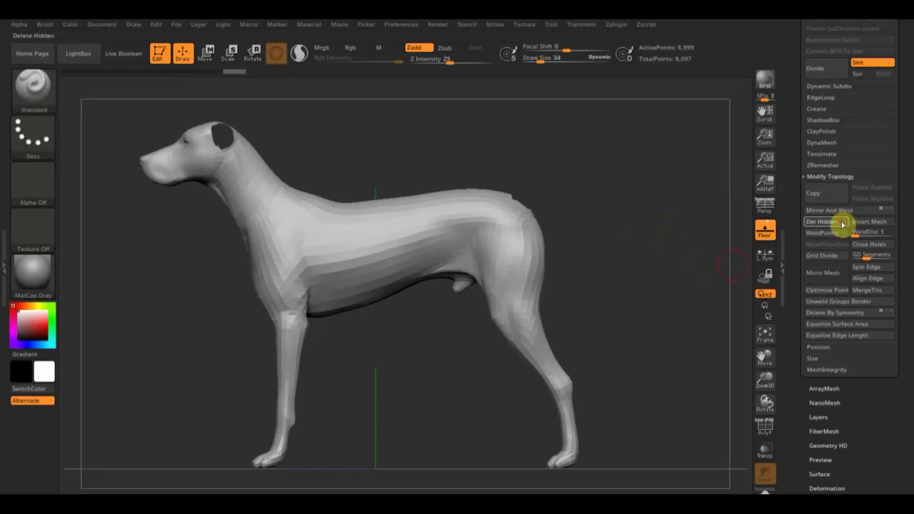
# DynaMesh the dog body at resolution 248
pyautogui.click(834, 144)
pyautogui.click(809, 176)
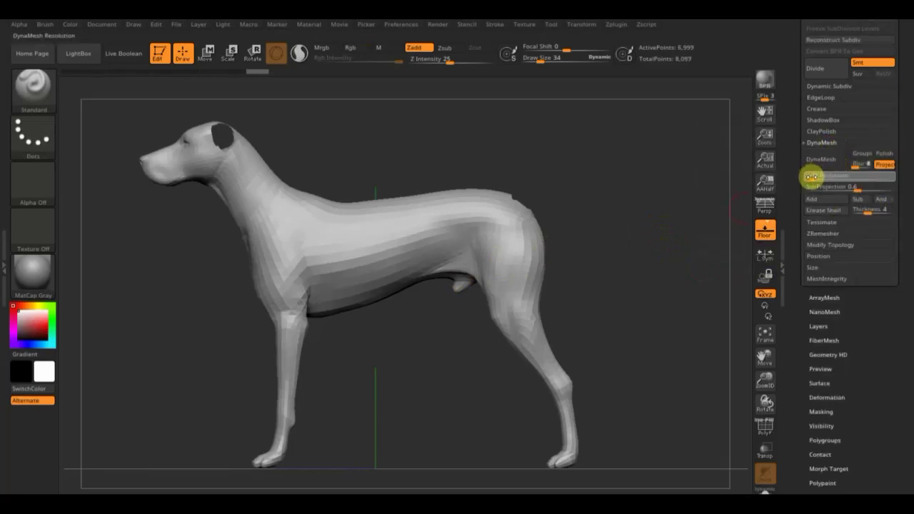
pyautogui.click(820, 160)
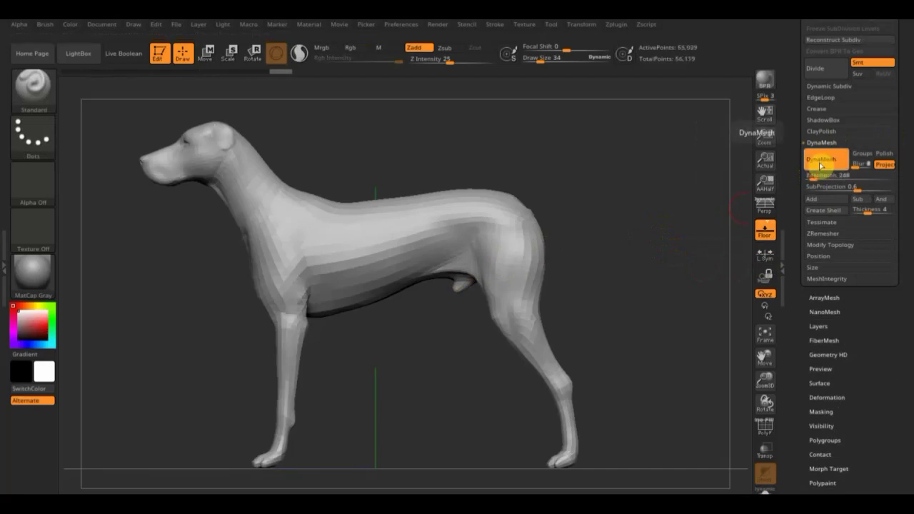
pyautogui.moveTo(692, 210); pyautogui.dragTo(618, 214)
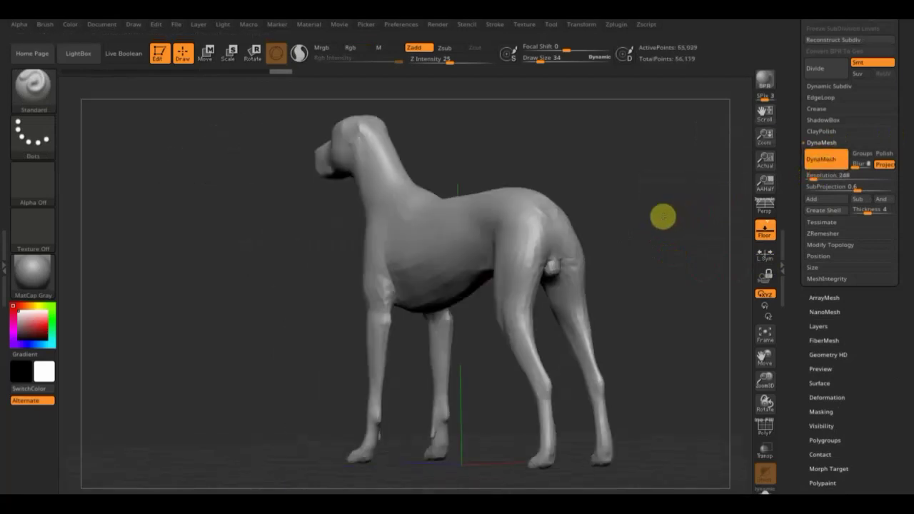
# Check the remeshed dog from side, front and three-quarter views
pyautogui.press('shift')
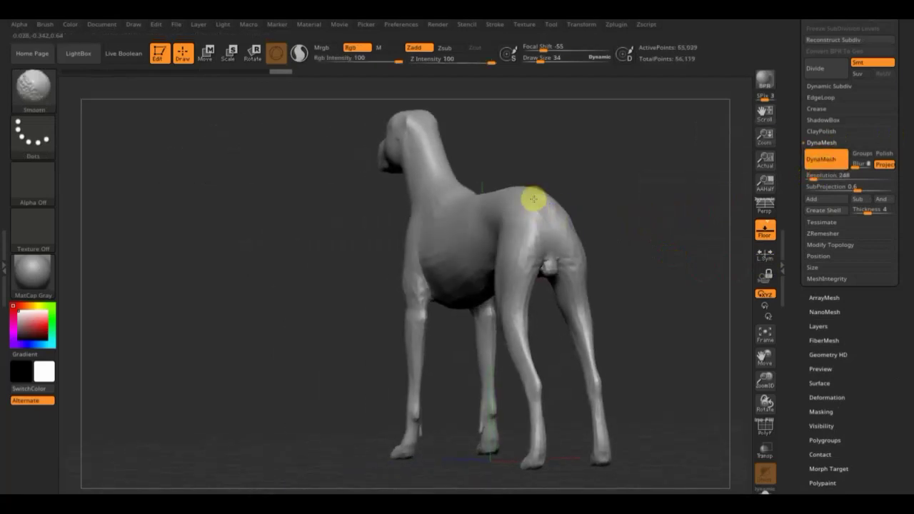
pyautogui.keyDown('shift'); pyautogui.moveTo(618, 202); pyautogui.dragTo(640, 200); pyautogui.keyUp('shift')
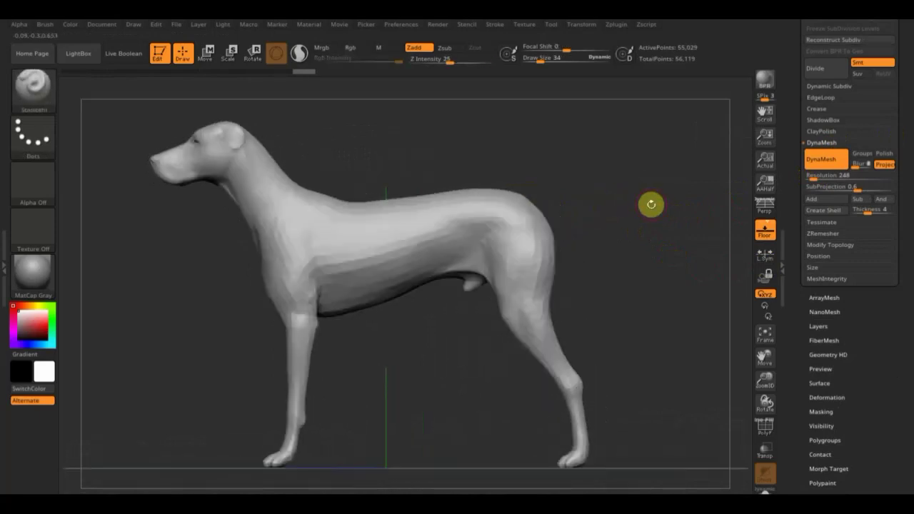
pyautogui.press('shift')
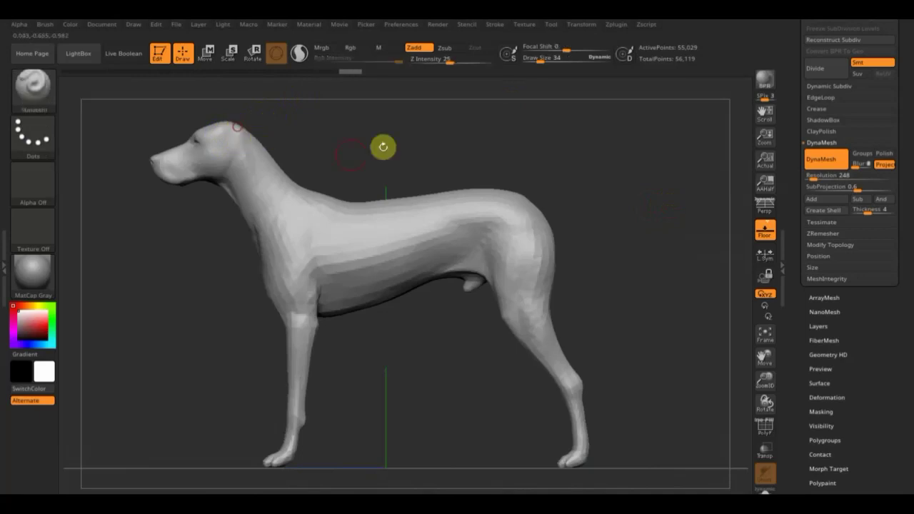
pyautogui.moveTo(529, 122); pyautogui.dragTo(581, 133)
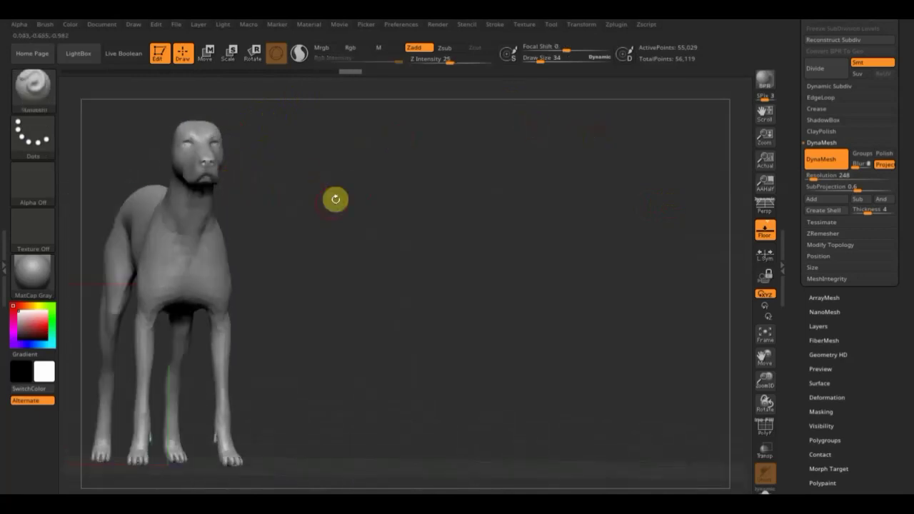
pyautogui.moveTo(238, 144)
pyautogui.keyDown('shift'); pyautogui.mouseDown()
pyautogui.moveTo(428, 262)
pyautogui.moveTo(398, 320)
pyautogui.moveTo(579, 279)
pyautogui.moveTo(519, 291)
pyautogui.mouseUp(); pyautogui.keyUp('shift')
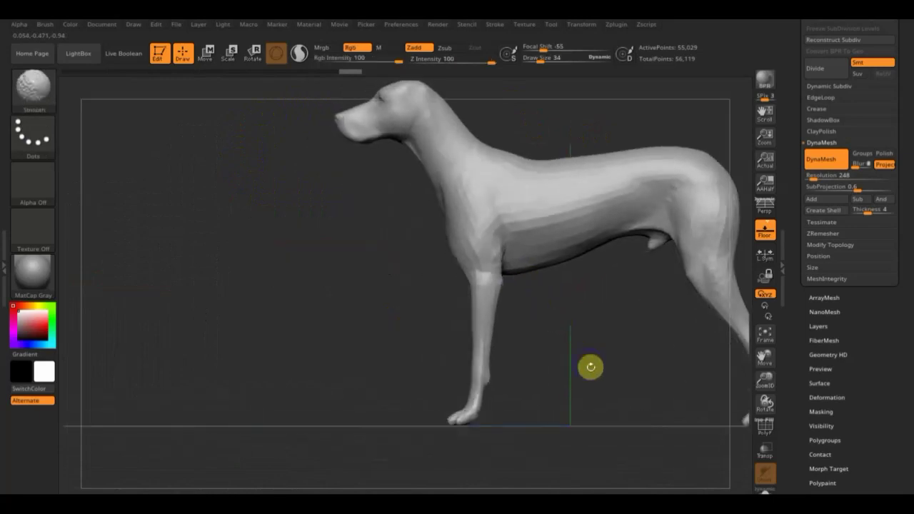
pyautogui.moveTo(607, 357)
pyautogui.keyDown('alt'); pyautogui.mouseDown()
pyautogui.moveTo(437, 349)
pyautogui.moveTo(418, 365)
pyautogui.mouseUp(); pyautogui.keyUp('alt')
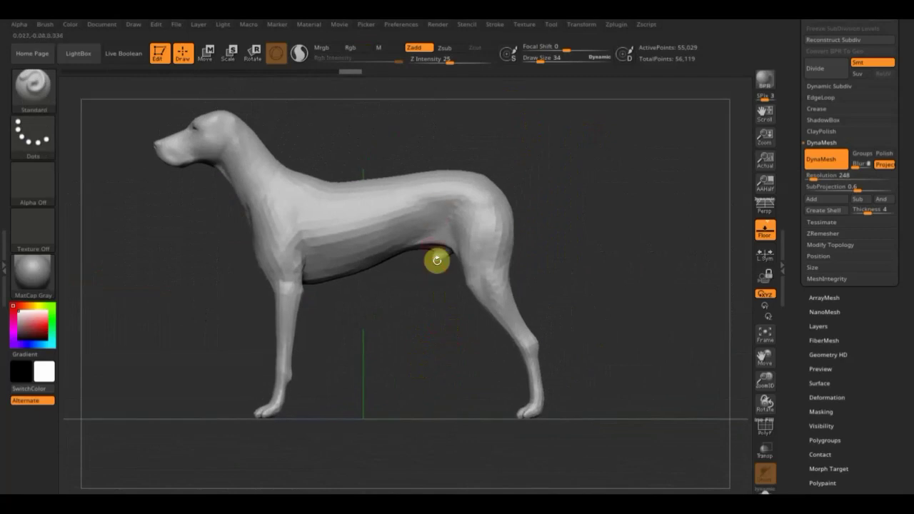
pyautogui.keyDown('shift'); pyautogui.moveTo(441, 322); pyautogui.dragTo(450, 310); pyautogui.keyUp('shift')
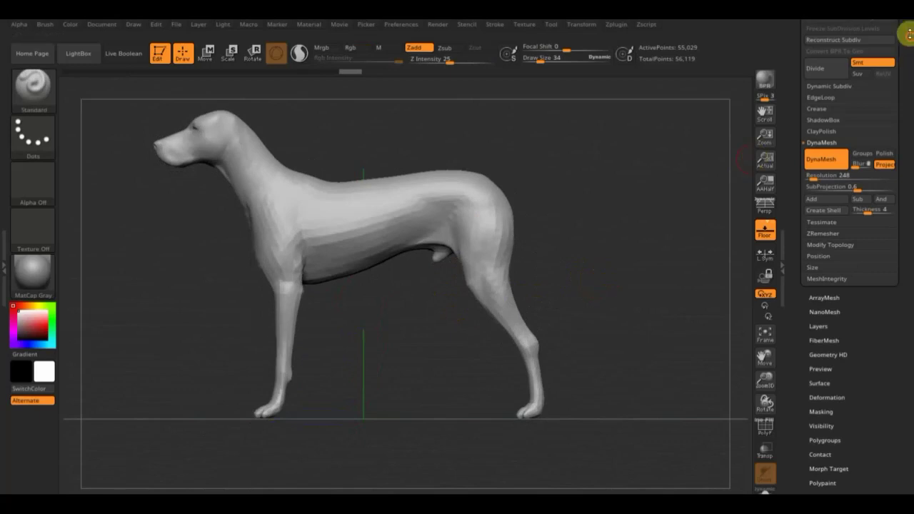
pyautogui.moveTo(908, 36); pyautogui.dragTo(908, 163)
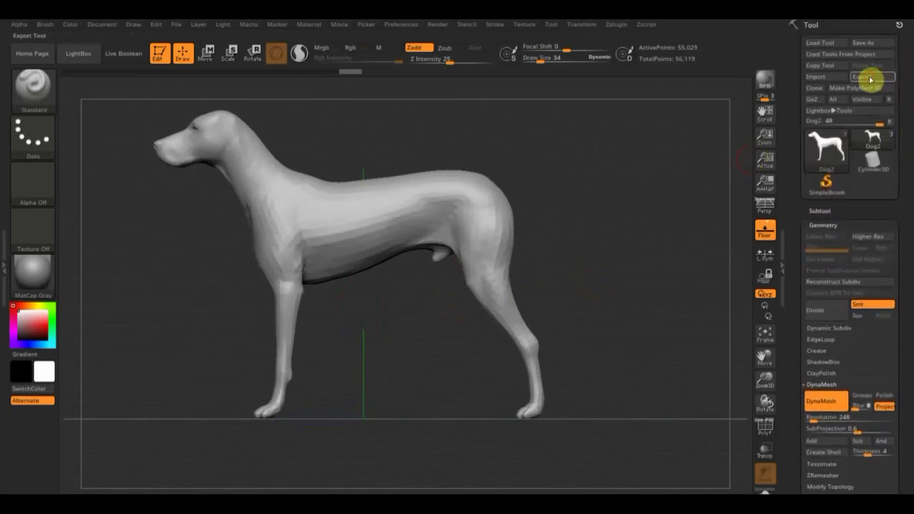
# Export the dog body as Dog2 in OBJ format to the Desktop
pyautogui.click(870, 77)
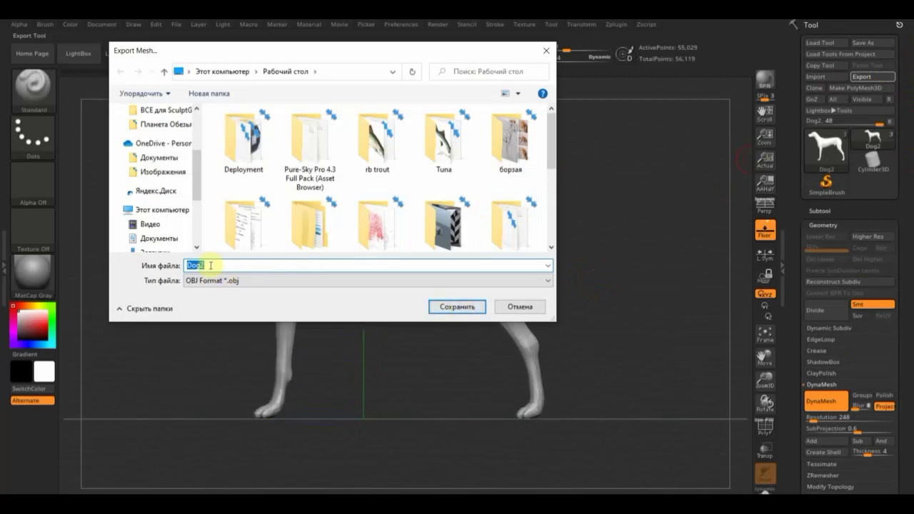
pyautogui.click(465, 308)
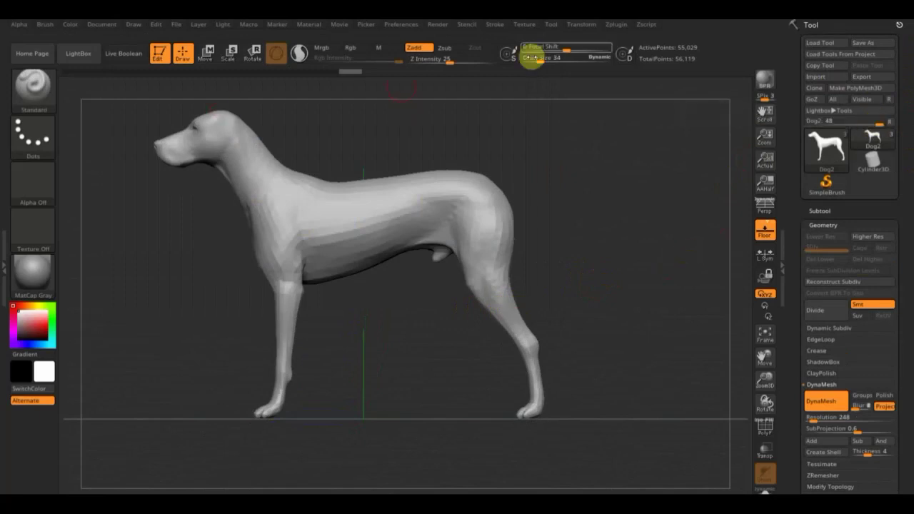
pyautogui.moveTo(319, 150)
pyautogui.mouseDown()
pyautogui.moveTo(363, 147)
pyautogui.moveTo(327, 147)
pyautogui.mouseUp()
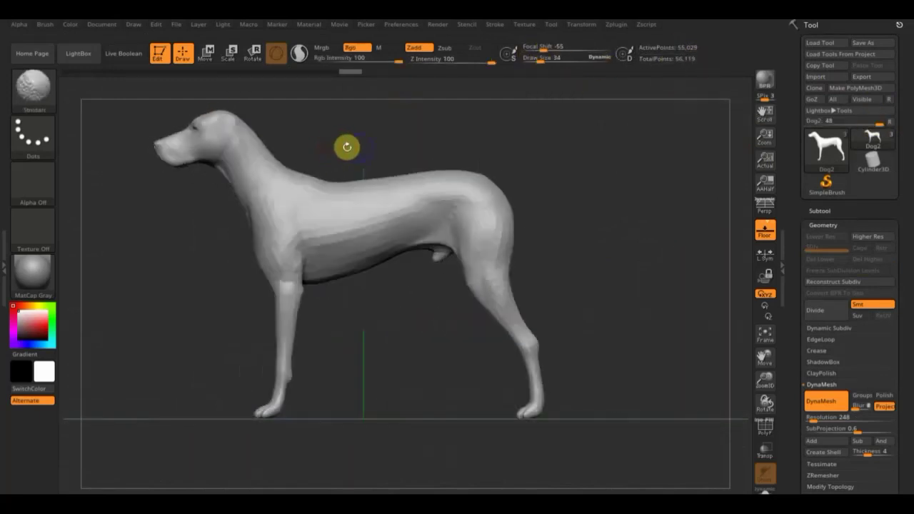
pyautogui.press('shift')
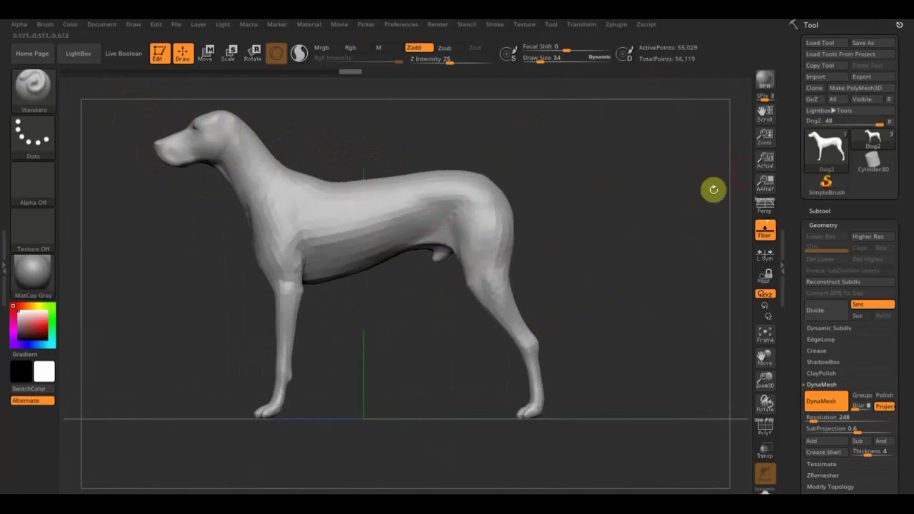
# Orbit the dog to check it from the front and side
pyautogui.moveTo(533, 149)
pyautogui.mouseDown()
pyautogui.moveTo(579, 150)
pyautogui.moveTo(616, 202)
pyautogui.mouseUp()
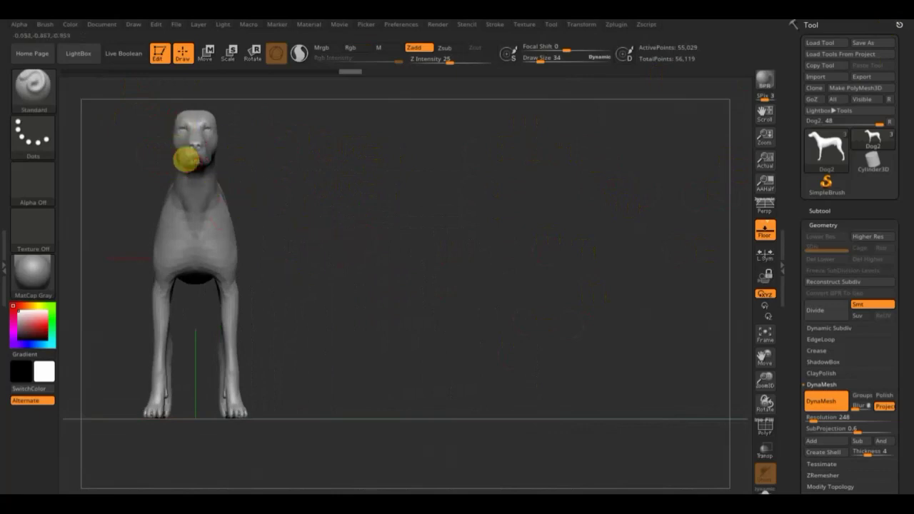
pyautogui.moveTo(416, 159)
pyautogui.mouseDown()
pyautogui.moveTo(420, 210)
pyautogui.moveTo(365, 212)
pyautogui.mouseUp()
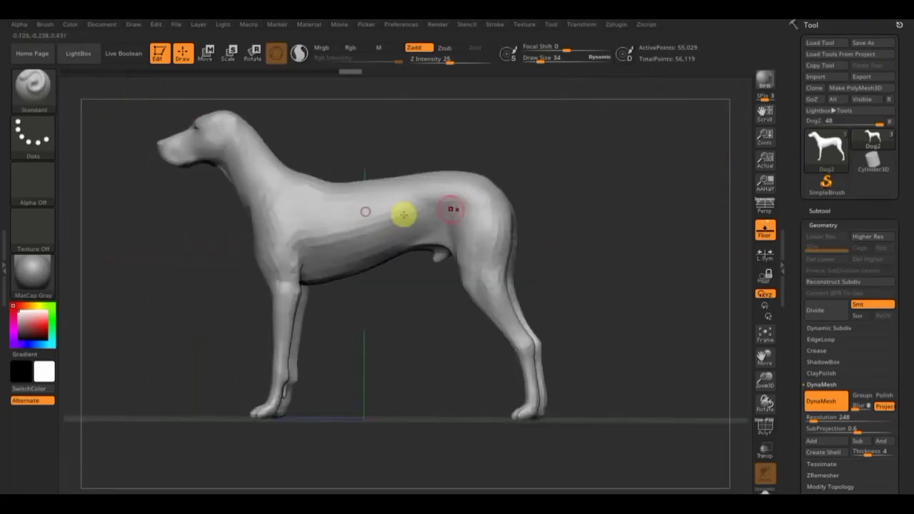
pyautogui.moveTo(593, 210); pyautogui.dragTo(550, 219)
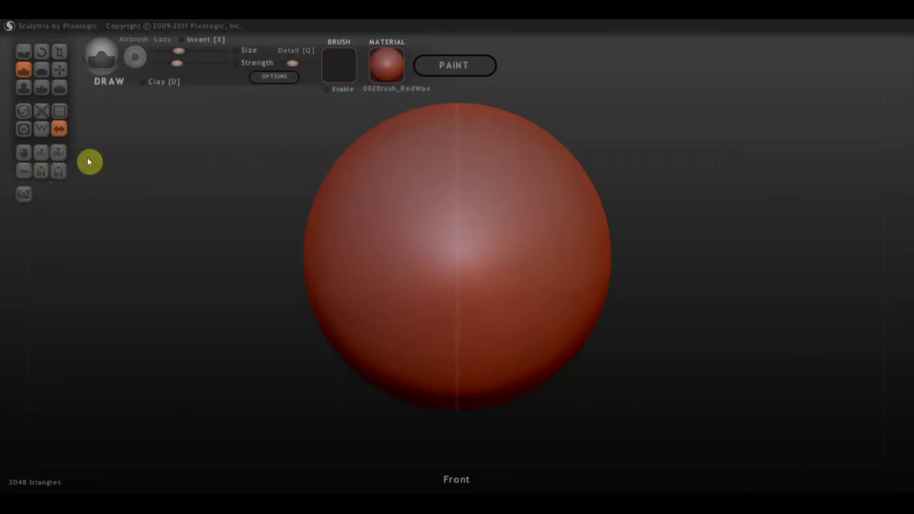
# Import Dog2.OBJ as a new scene and snap the dog to side view
pyautogui.click(44, 154)
pyautogui.scroll(-2, 221, 207)
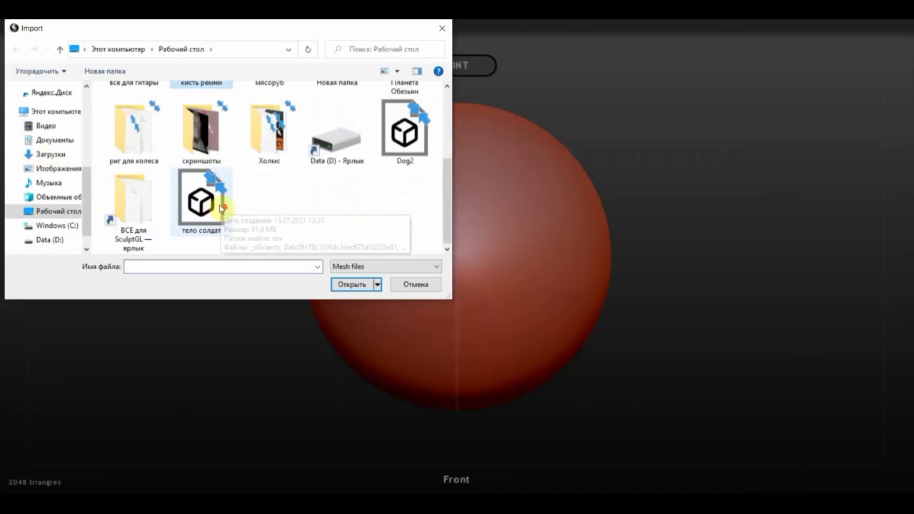
pyautogui.click(408, 161)
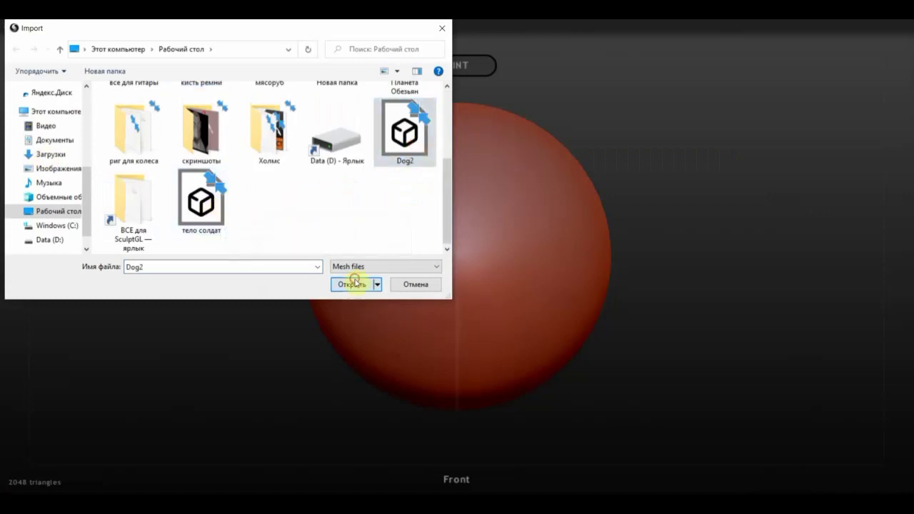
pyautogui.click(354, 282)
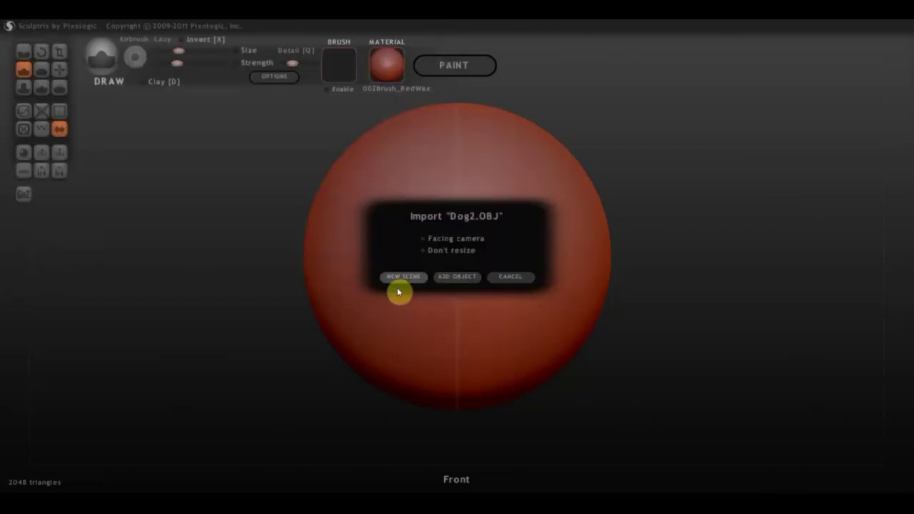
pyautogui.click(398, 282)
pyautogui.moveTo(603, 256)
pyautogui.mouseDown()
pyautogui.moveTo(542, 254)
pyautogui.moveTo(581, 250)
pyautogui.mouseUp()
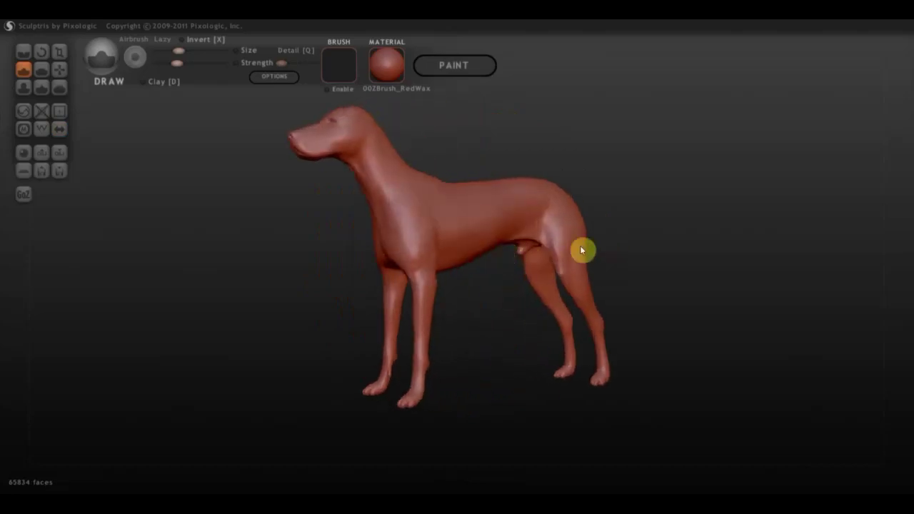
pyautogui.keyDown('shift'); pyautogui.moveTo(691, 252); pyautogui.dragTo(683, 267); pyautogui.keyUp('shift')
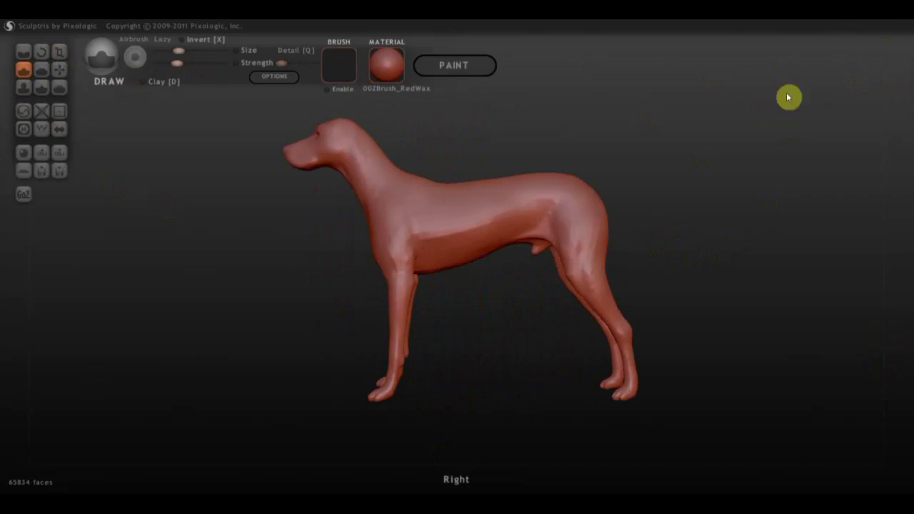
pyautogui.click(273, 76)
pyautogui.click(509, 88)
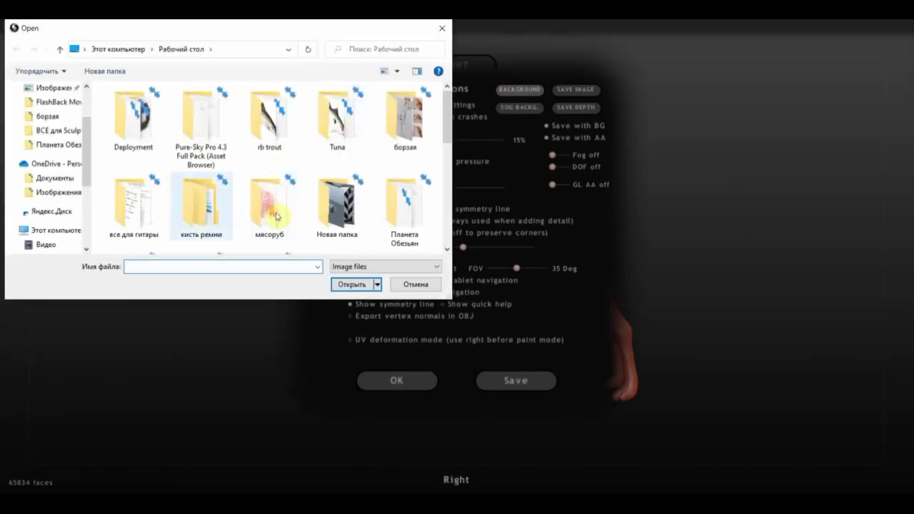
pyautogui.scroll(-5, 254, 206)
pyautogui.click(293, 210)
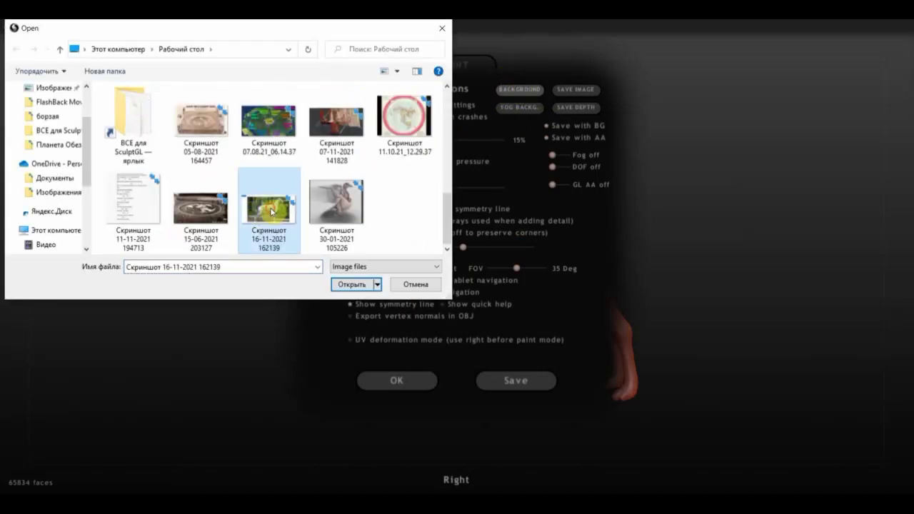
pyautogui.click(351, 284)
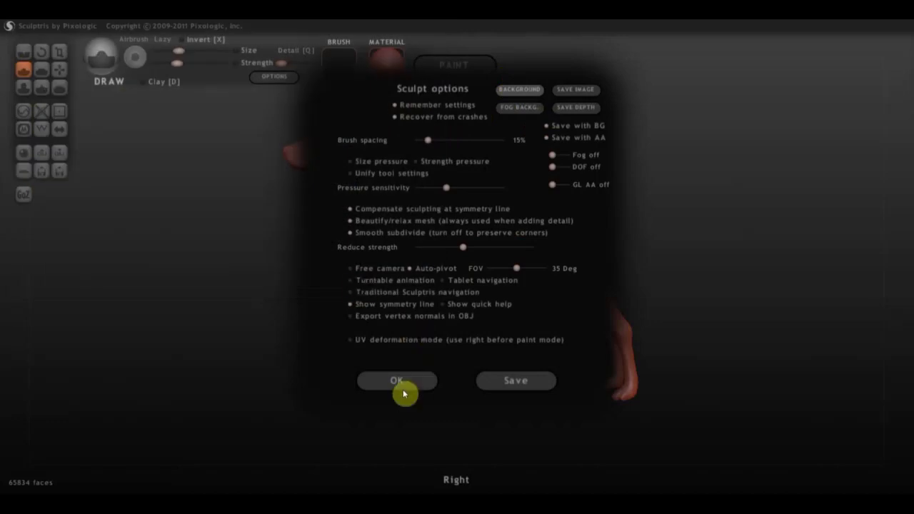
pyautogui.click(402, 381)
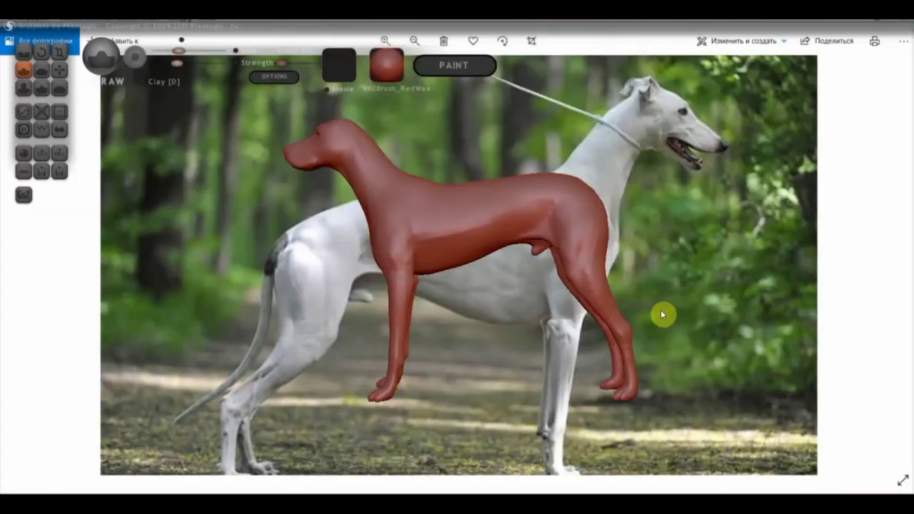
# Turn the dog to face right like the photo and make the model symmetric
pyautogui.scroll(-2, 663, 310)
pyautogui.scroll(1, 657, 307)
pyautogui.moveTo(649, 309); pyautogui.dragTo(822, 321)
pyautogui.moveTo(687, 320); pyautogui.dragTo(811, 310)
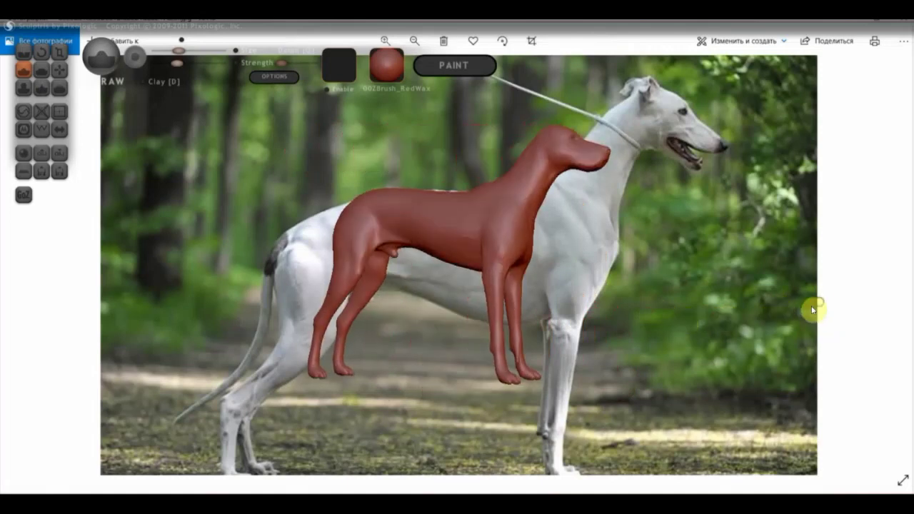
pyautogui.click(59, 129)
pyautogui.click(477, 303)
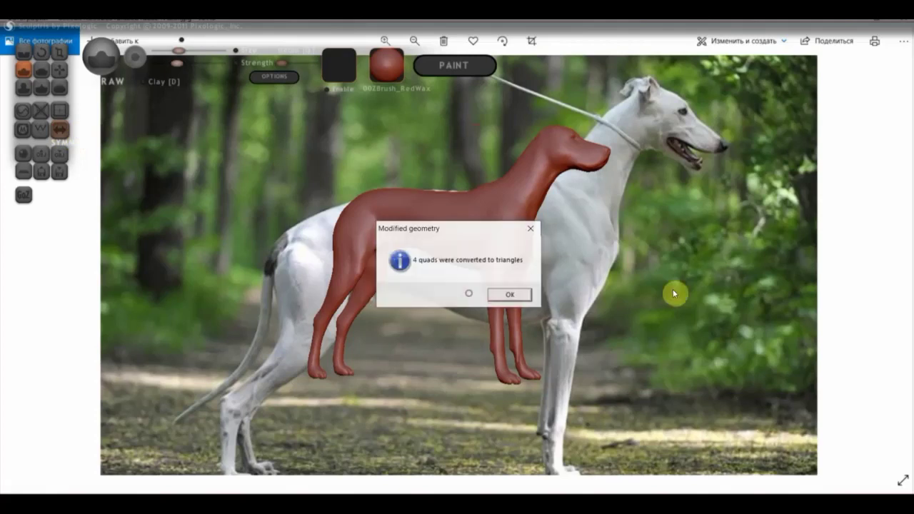
pyautogui.click(526, 296)
# Line up the model's head and legs over the greyhound in the reference photo
pyautogui.moveTo(711, 287); pyautogui.dragTo(720, 308)
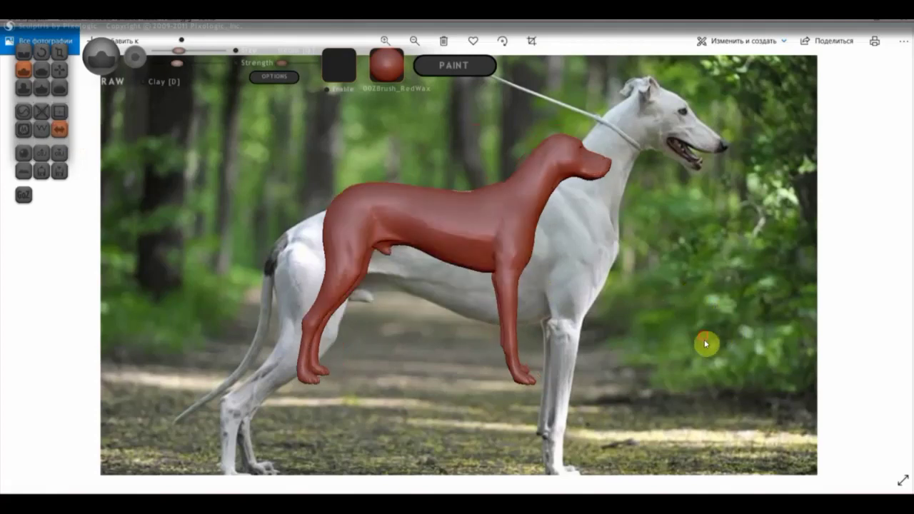
pyautogui.scroll(4, 728, 371)
pyautogui.scroll(1, 754, 393)
pyautogui.moveTo(752, 386); pyautogui.dragTo(747, 389)
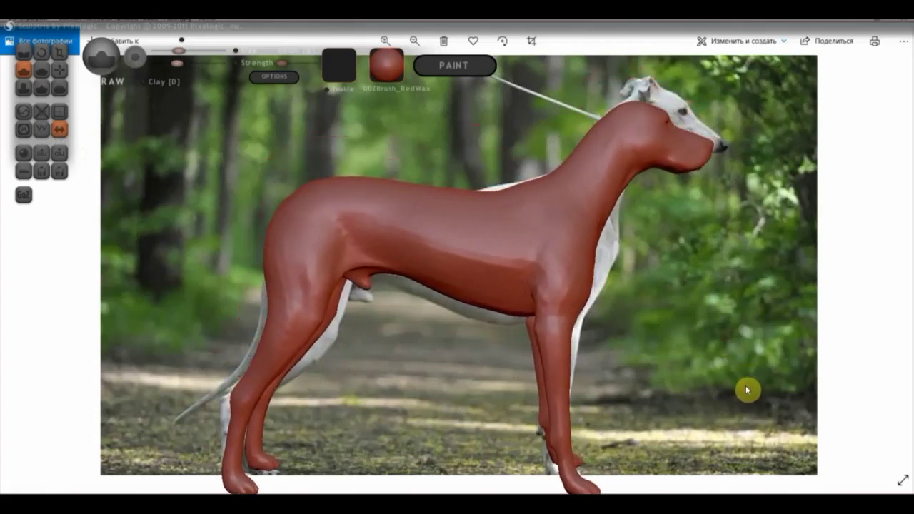
pyautogui.moveTo(738, 387); pyautogui.dragTo(738, 386)
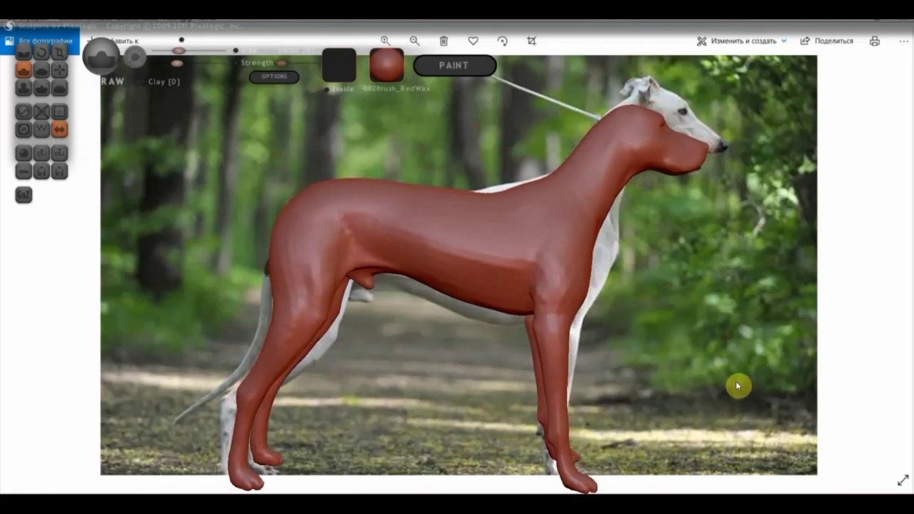
pyautogui.moveTo(598, 269); pyautogui.dragTo(660, 319)
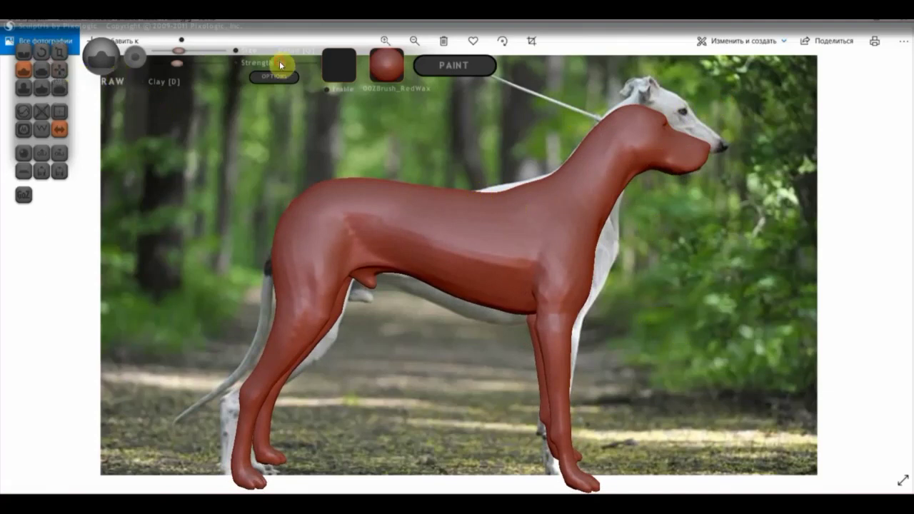
# With a larger Grab brush, pull the neck and head forward to match the photo
pyautogui.click(59, 69)
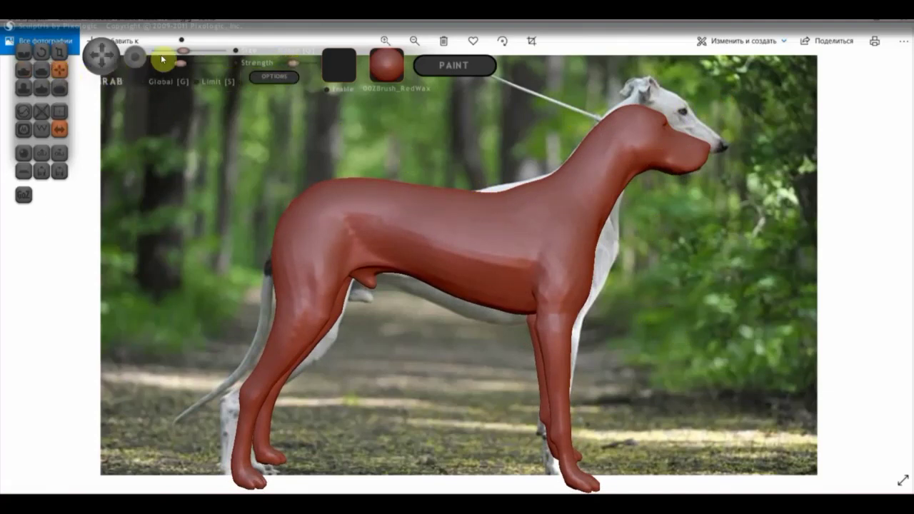
pyautogui.moveTo(183, 51); pyautogui.dragTo(205, 52)
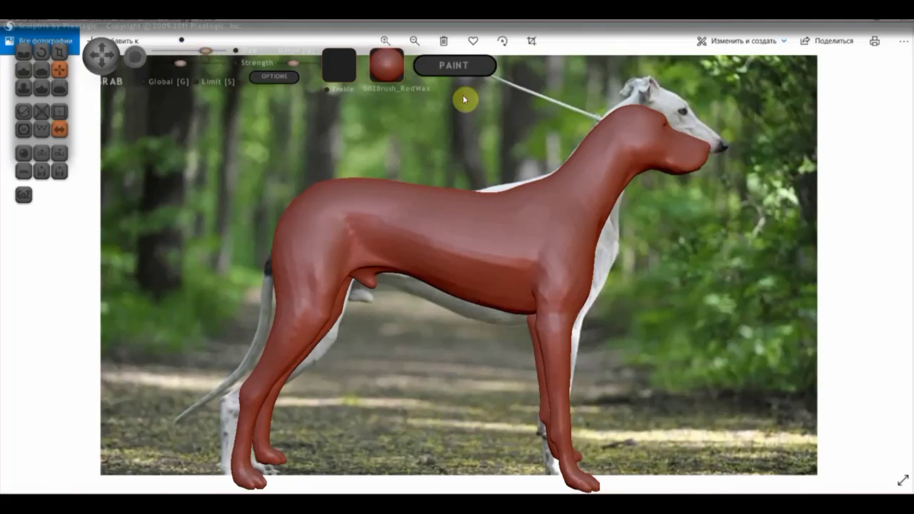
pyautogui.moveTo(657, 126); pyautogui.dragTo(644, 126)
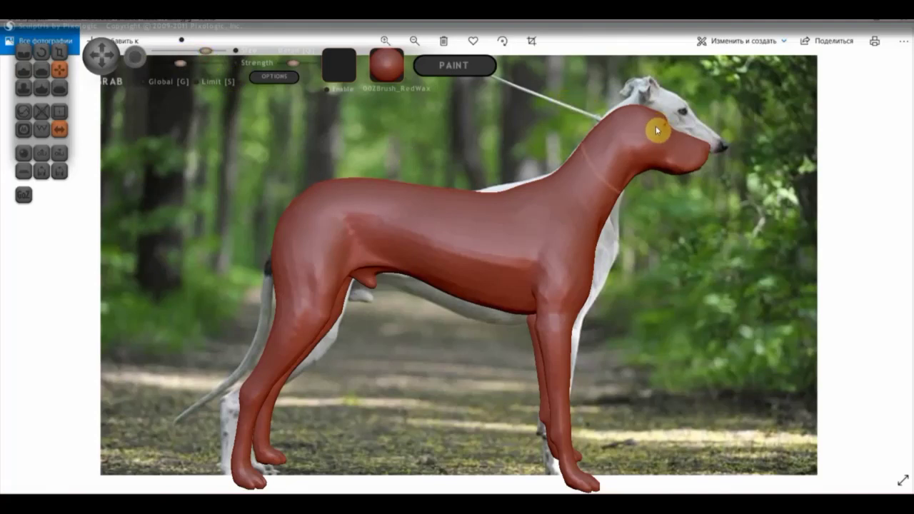
pyautogui.moveTo(207, 50); pyautogui.dragTo(215, 51)
pyautogui.moveTo(628, 154); pyautogui.dragTo(668, 116)
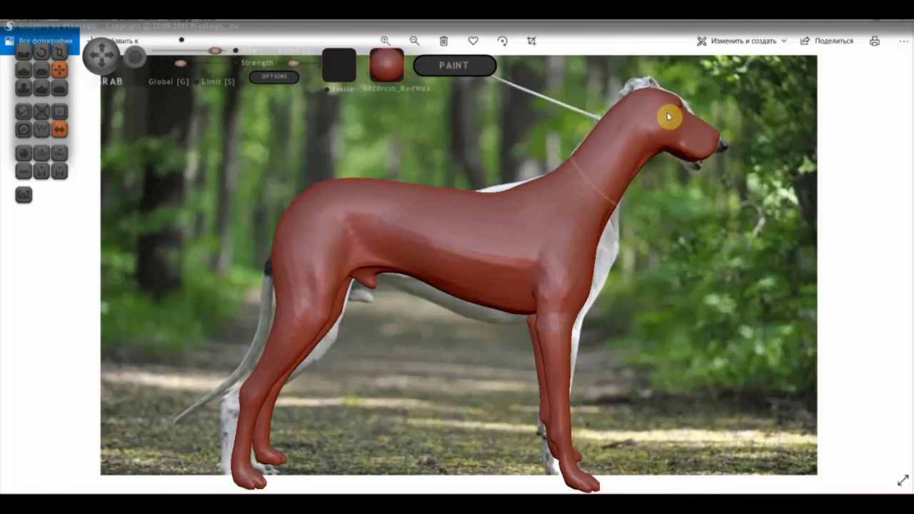
# With a smaller brush, push the chest forward, drop the belly and raise the back's topline
pyautogui.moveTo(215, 50); pyautogui.dragTo(198, 46)
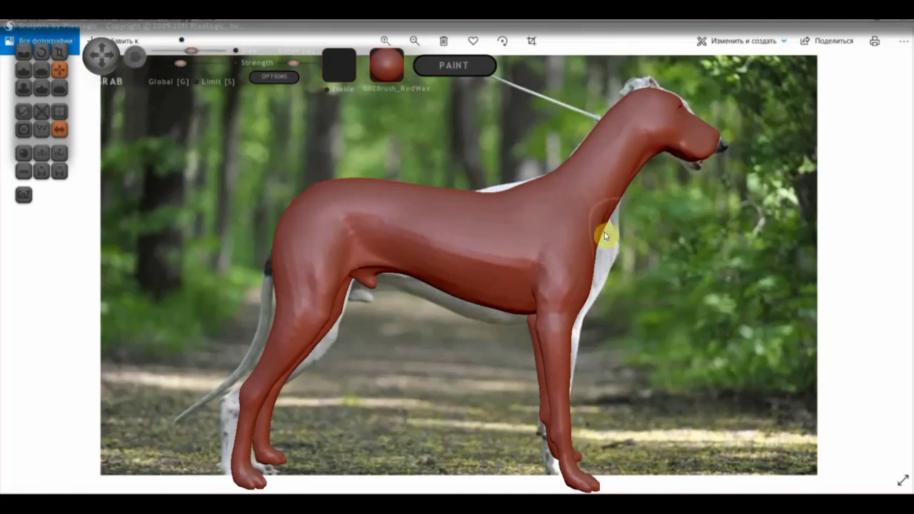
pyautogui.moveTo(595, 236); pyautogui.dragTo(630, 255)
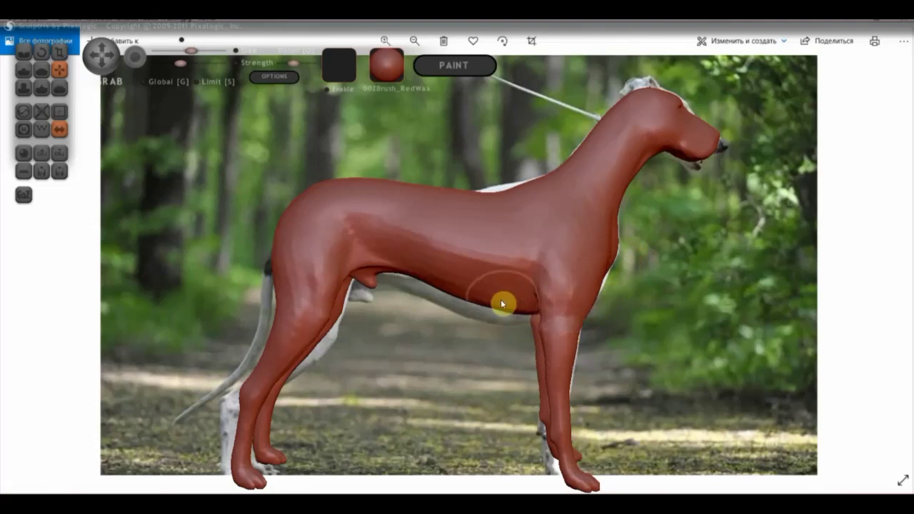
pyautogui.moveTo(505, 308); pyautogui.dragTo(506, 322)
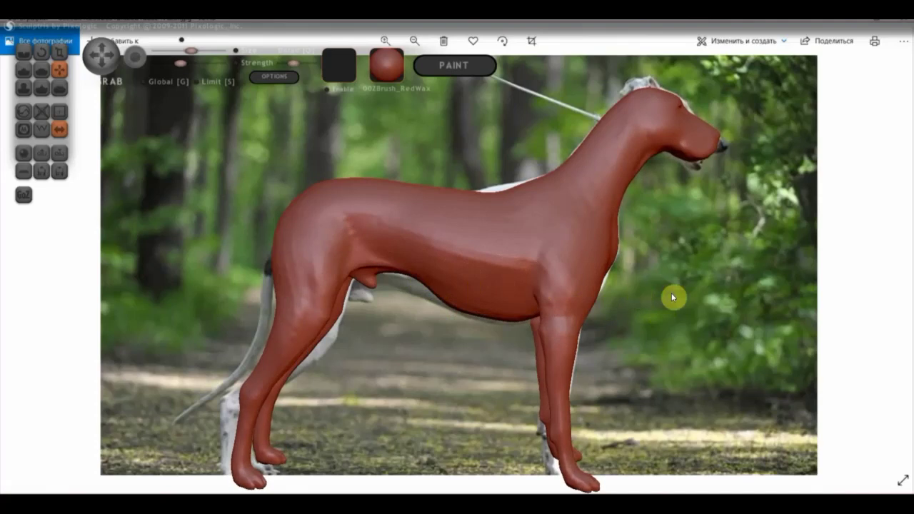
pyautogui.moveTo(496, 195); pyautogui.dragTo(497, 191)
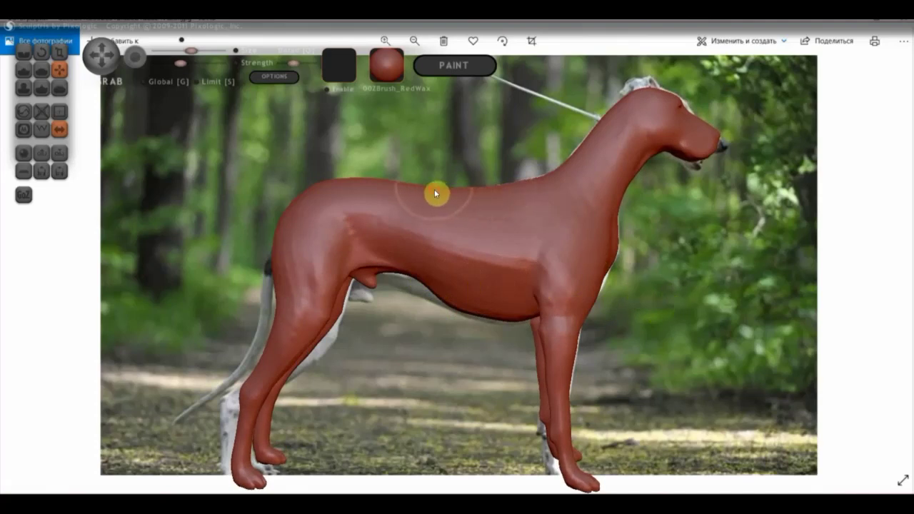
pyautogui.moveTo(433, 201); pyautogui.dragTo(433, 196)
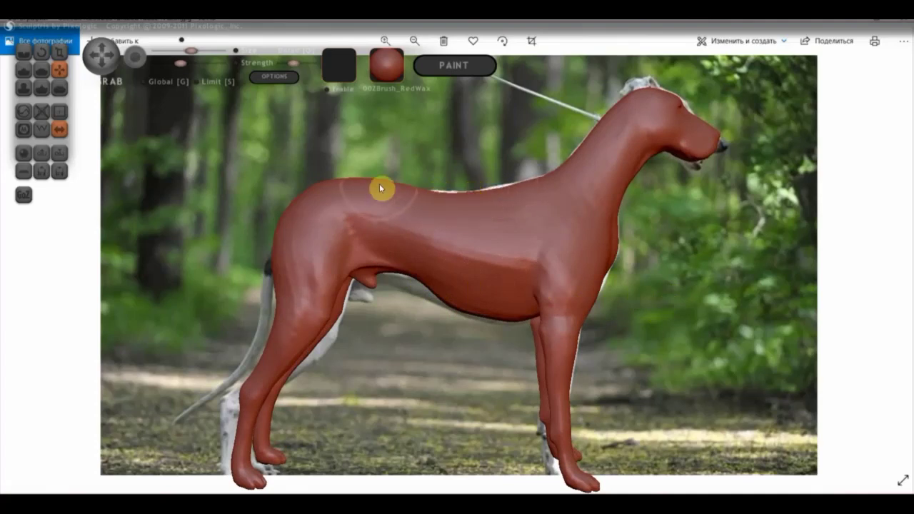
pyautogui.moveTo(388, 190); pyautogui.dragTo(384, 194)
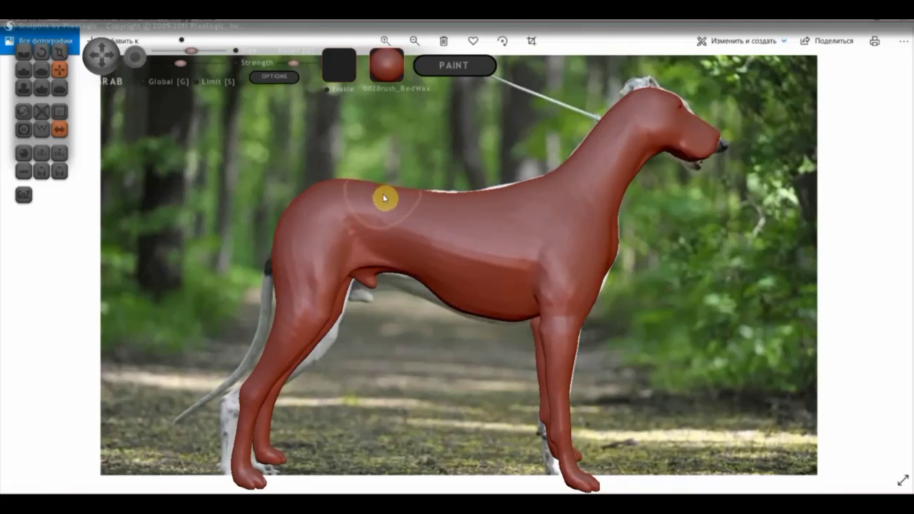
# Lower the shoulder contour, round the rump and pull the belly bump down and back
pyautogui.moveTo(328, 183)
pyautogui.mouseDown()
pyautogui.moveTo(332, 198)
pyautogui.moveTo(385, 182)
pyautogui.mouseUp()
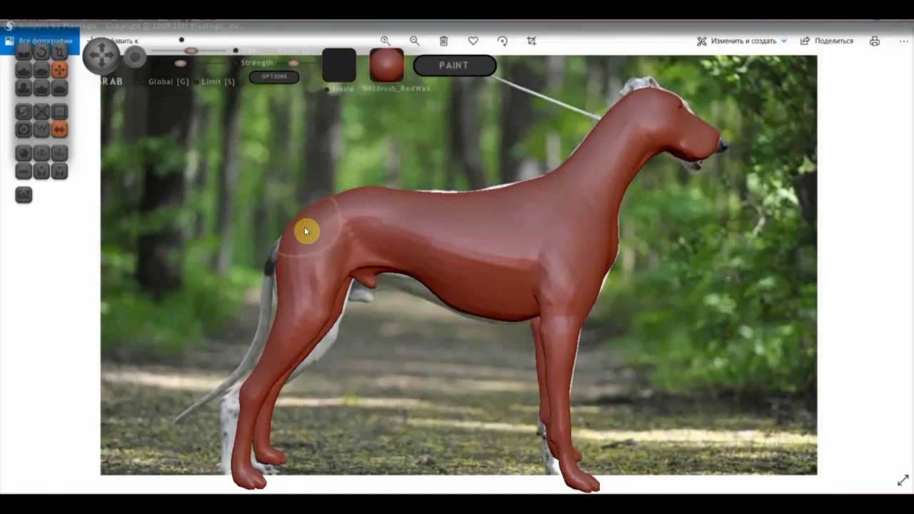
pyautogui.moveTo(364, 191); pyautogui.dragTo(365, 202)
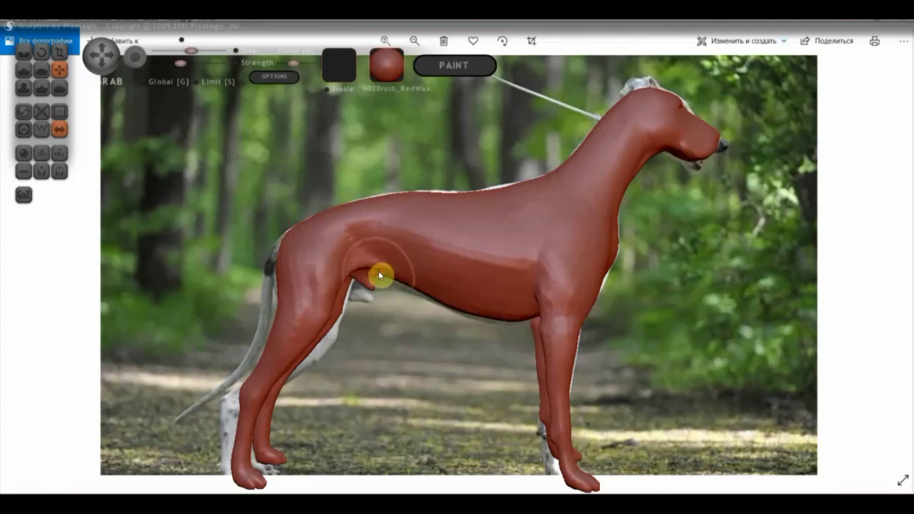
pyautogui.moveTo(378, 283); pyautogui.dragTo(370, 289)
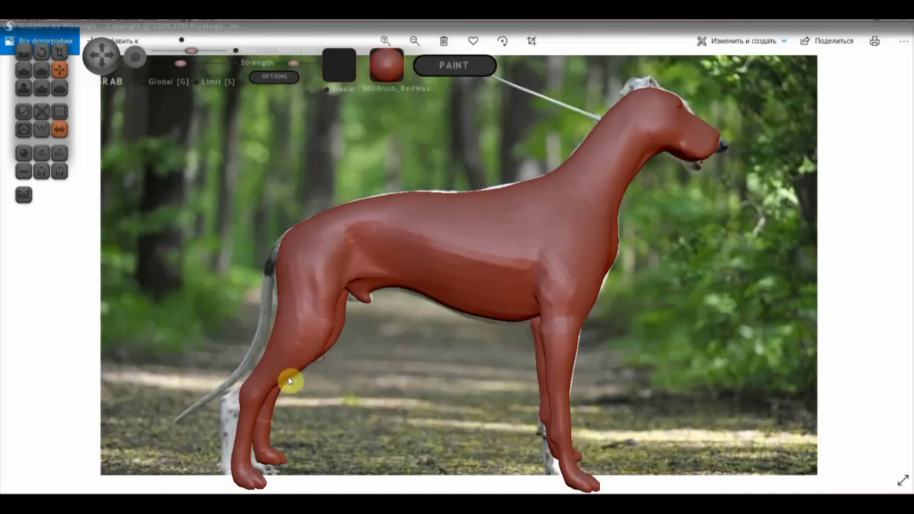
# Pull the hind hock backward, reshape the front elbow and jaw, and draw out a groin bulge
pyautogui.moveTo(248, 391)
pyautogui.mouseDown()
pyautogui.moveTo(219, 403)
pyautogui.moveTo(237, 428)
pyautogui.moveTo(230, 436)
pyautogui.moveTo(235, 425)
pyautogui.mouseUp()
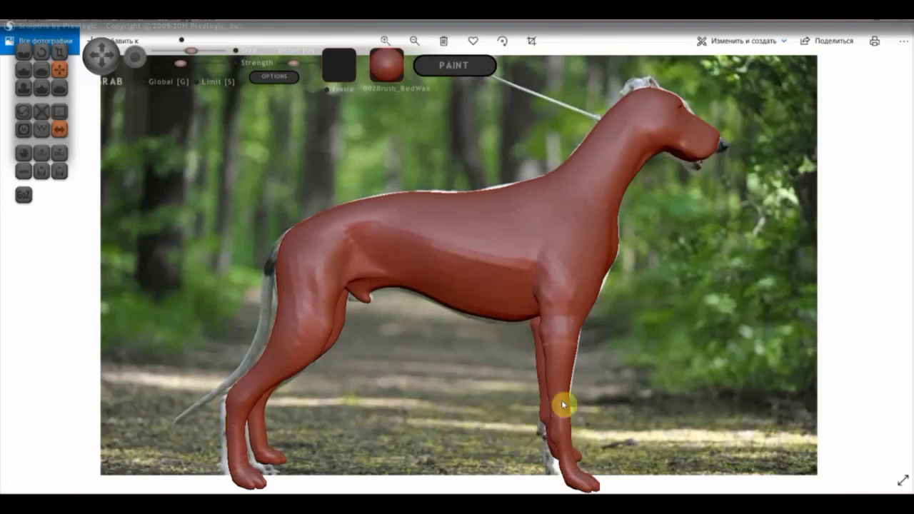
pyautogui.moveTo(547, 347)
pyautogui.mouseDown()
pyautogui.moveTo(554, 341)
pyautogui.moveTo(540, 310)
pyautogui.moveTo(578, 306)
pyautogui.moveTo(543, 267)
pyautogui.moveTo(548, 260)
pyautogui.moveTo(607, 285)
pyautogui.mouseUp()
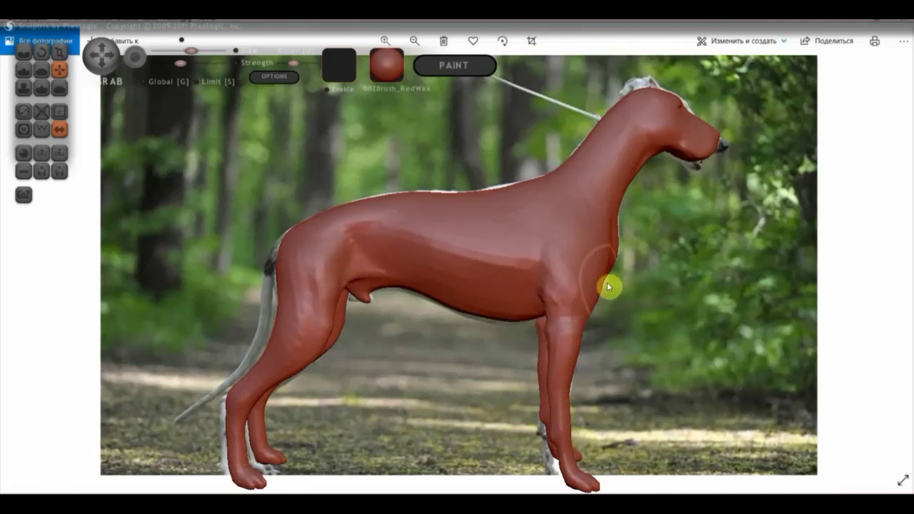
pyautogui.moveTo(697, 134)
pyautogui.mouseDown()
pyautogui.moveTo(713, 137)
pyautogui.moveTo(703, 167)
pyautogui.mouseUp()
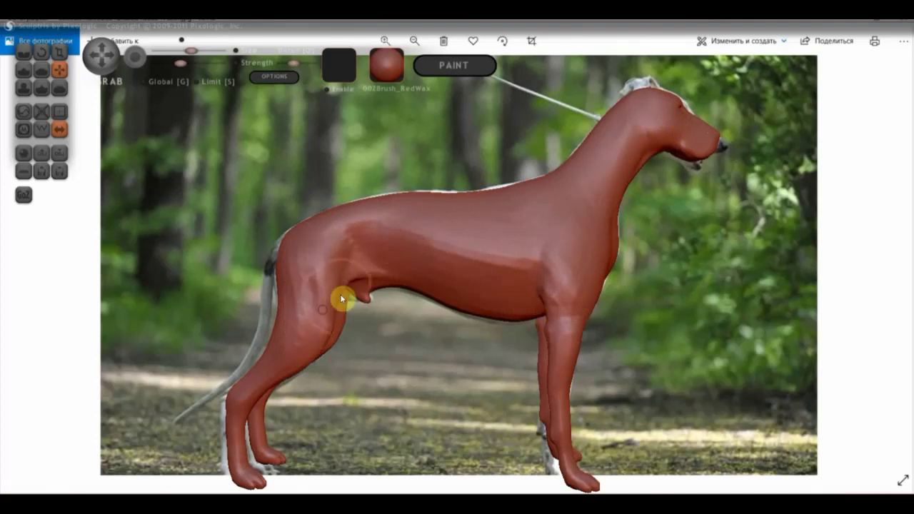
pyautogui.moveTo(359, 299); pyautogui.dragTo(361, 306)
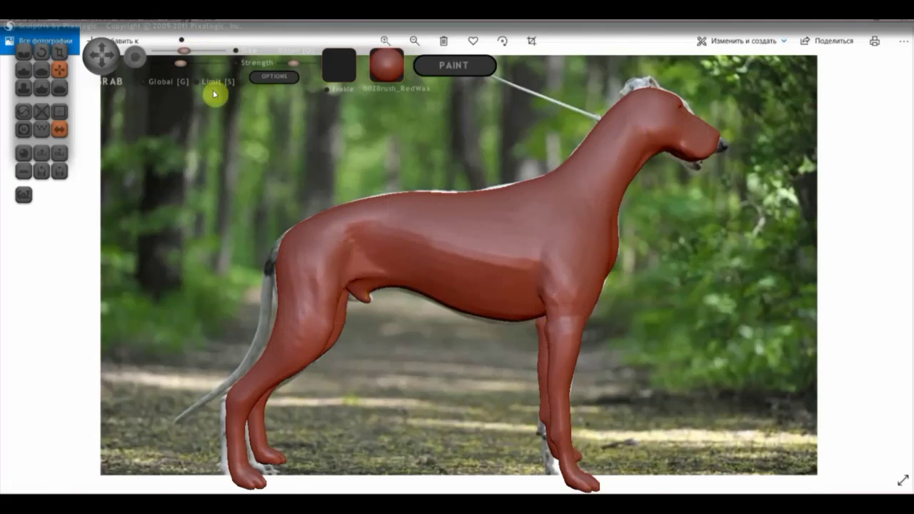
# Reshape the groin bulge with a smaller Grab brush, then pull the front leg right with a larger one
pyautogui.moveTo(182, 52); pyautogui.dragTo(175, 51)
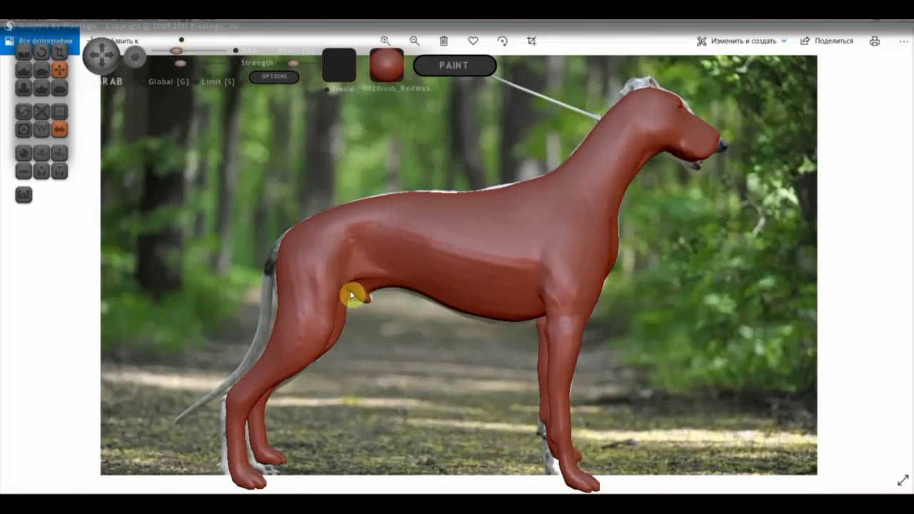
pyautogui.moveTo(351, 303); pyautogui.dragTo(394, 304)
pyautogui.moveTo(184, 55); pyautogui.dragTo(198, 55)
pyautogui.moveTo(553, 378)
pyautogui.mouseDown()
pyautogui.moveTo(572, 382)
pyautogui.moveTo(551, 332)
pyautogui.moveTo(559, 334)
pyautogui.mouseUp()
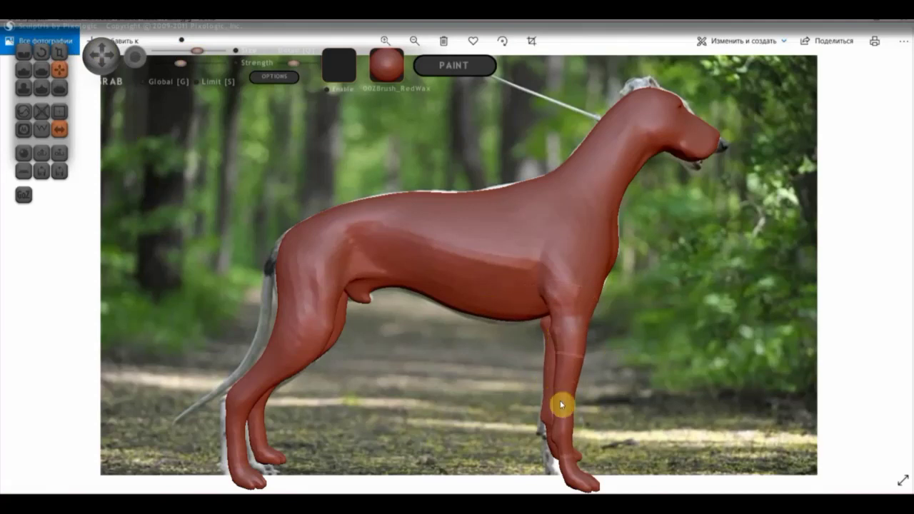
pyautogui.moveTo(196, 52); pyautogui.dragTo(188, 51)
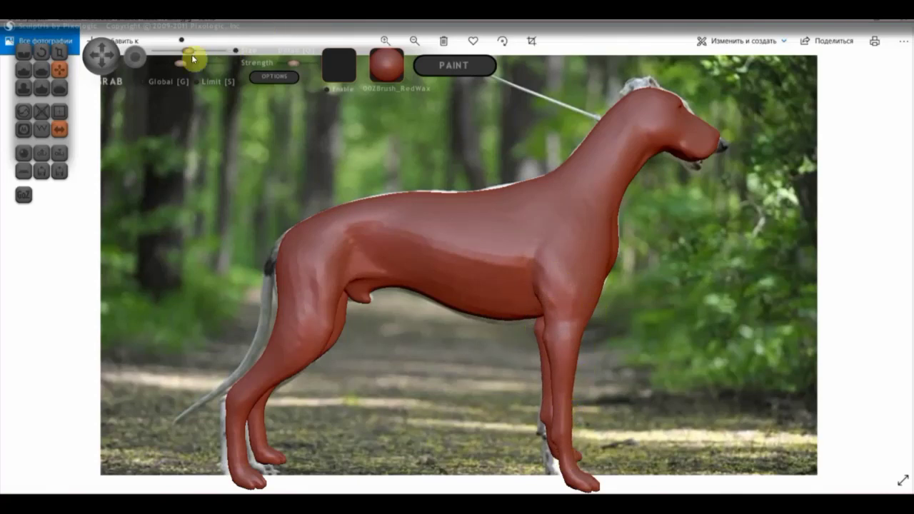
# Fine-tune the Grab brush size down then up, and turn the model to face the front
pyautogui.moveTo(189, 51); pyautogui.dragTo(182, 51)
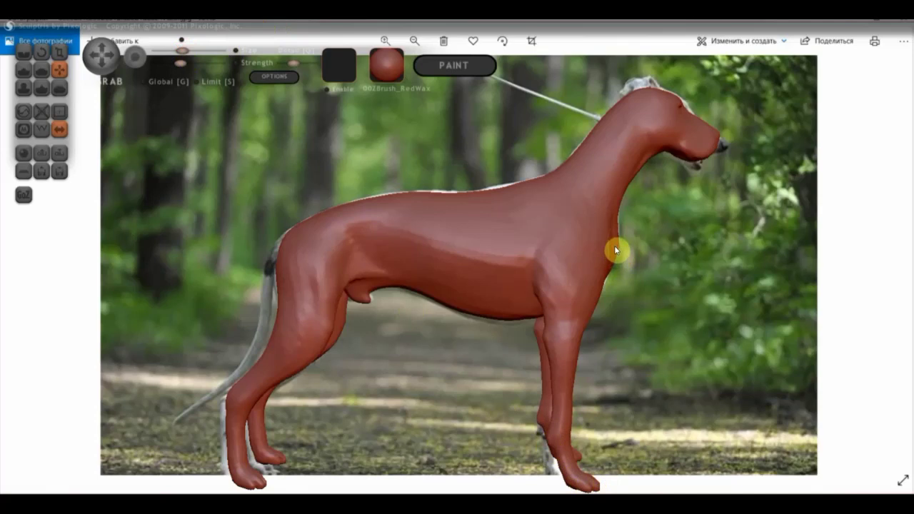
pyautogui.moveTo(183, 50); pyautogui.dragTo(200, 49)
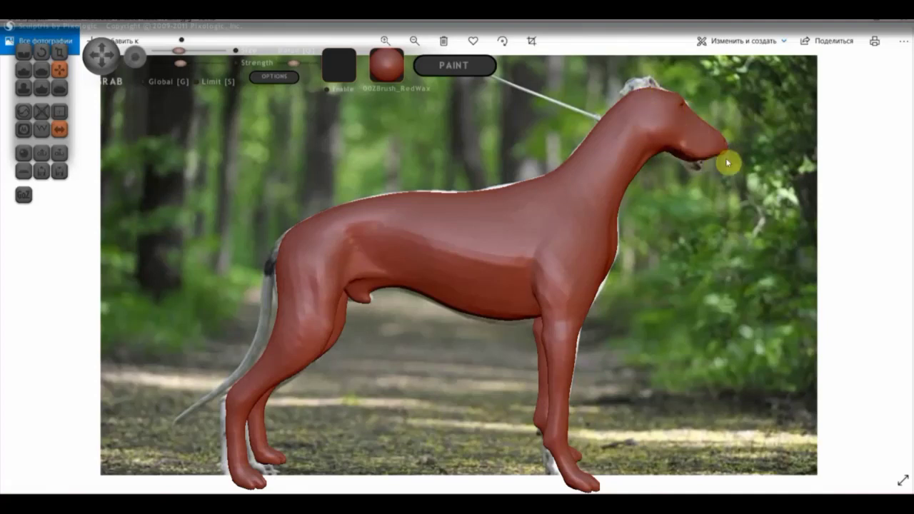
pyautogui.moveTo(650, 274)
pyautogui.mouseDown()
pyautogui.moveTo(638, 284)
pyautogui.moveTo(514, 293)
pyautogui.mouseUp()
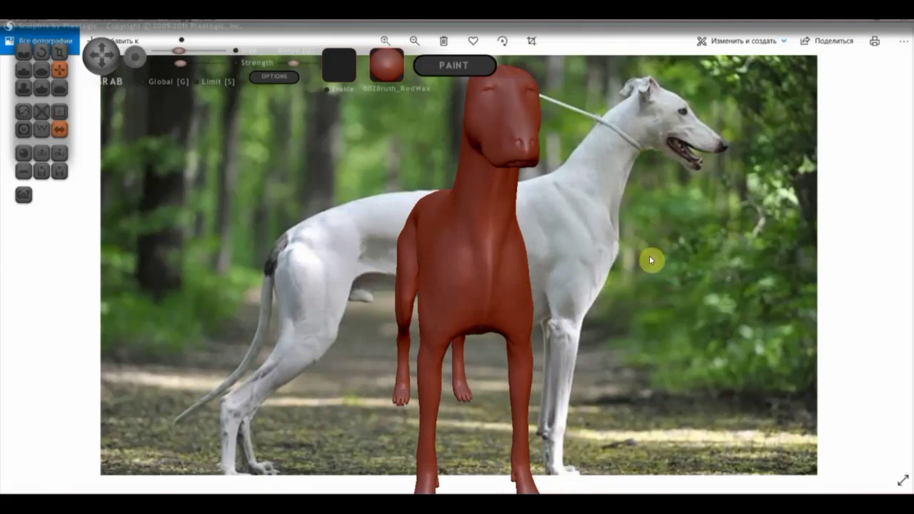
# Lift the ear flap slightly upward from a three-quarter view, then turn the model to the front
pyautogui.moveTo(693, 253); pyautogui.dragTo(682, 266)
pyautogui.moveTo(646, 195); pyautogui.dragTo(644, 302)
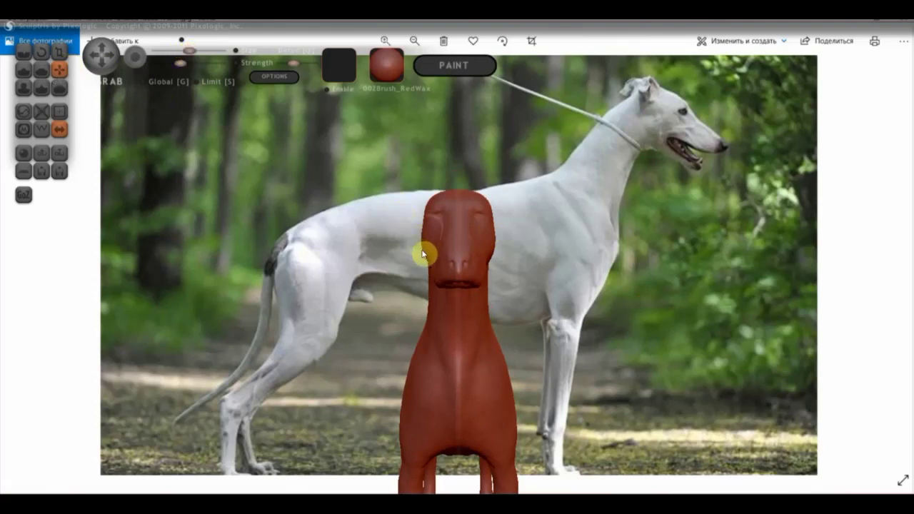
pyautogui.moveTo(434, 247)
pyautogui.mouseDown(button='right')
pyautogui.moveTo(590, 242)
pyautogui.moveTo(603, 267)
pyautogui.moveTo(576, 278)
pyautogui.moveTo(487, 271)
pyautogui.mouseUp(button='right')
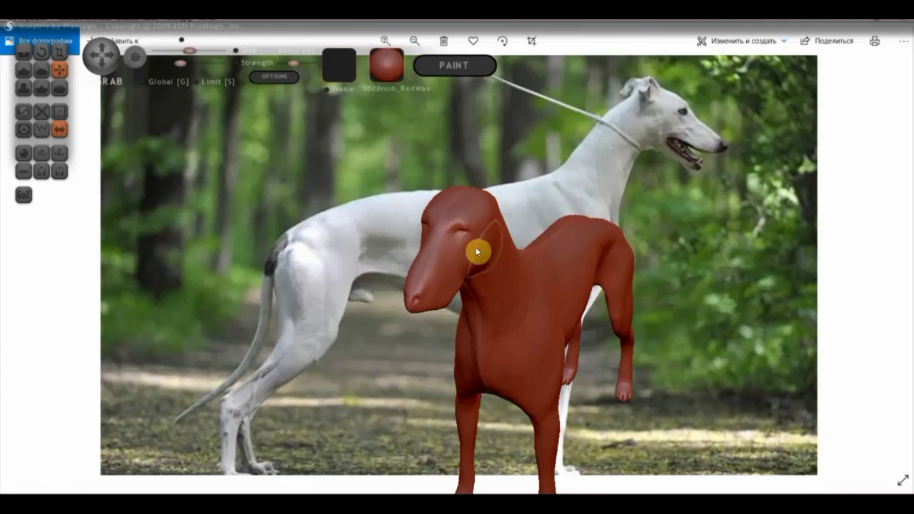
pyautogui.moveTo(481, 250); pyautogui.dragTo(488, 251)
pyautogui.moveTo(363, 166)
pyautogui.mouseDown()
pyautogui.moveTo(376, 147)
pyautogui.moveTo(428, 123)
pyautogui.moveTo(422, 197)
pyautogui.moveTo(411, 186)
pyautogui.moveTo(438, 187)
pyautogui.moveTo(425, 177)
pyautogui.moveTo(438, 176)
pyautogui.moveTo(430, 187)
pyautogui.mouseUp()
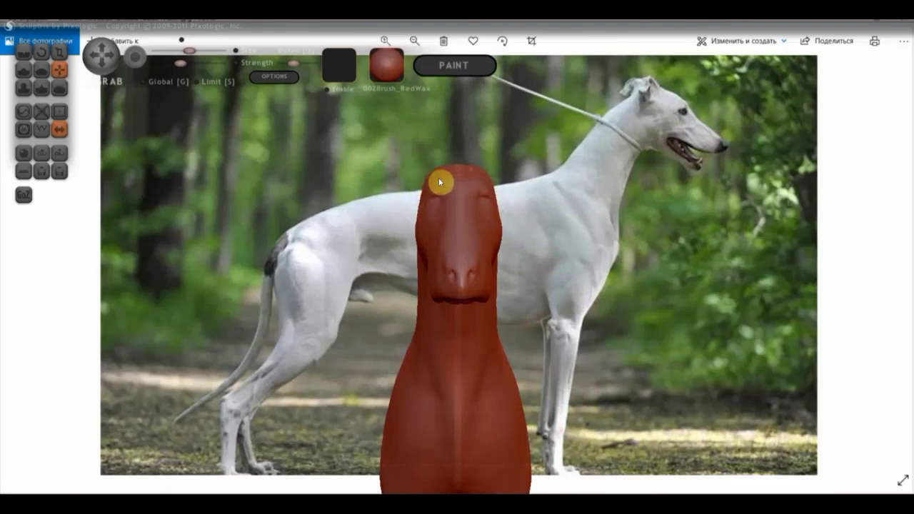
# Push the underside of the jaw upward from a zoomed profile view of the snout
pyautogui.moveTo(660, 245)
pyautogui.mouseDown()
pyautogui.moveTo(734, 238)
pyautogui.moveTo(790, 253)
pyautogui.moveTo(824, 249)
pyautogui.mouseUp()
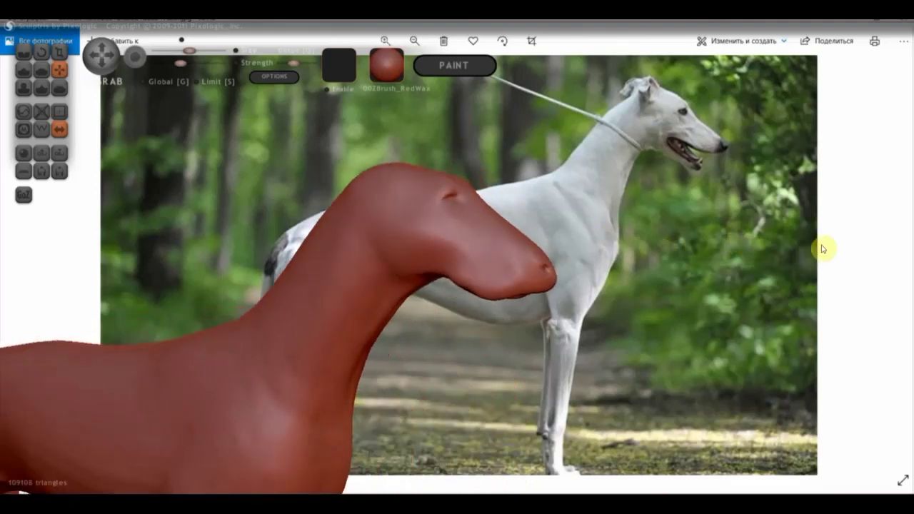
pyautogui.moveTo(736, 265)
pyautogui.mouseDown()
pyautogui.moveTo(635, 283)
pyautogui.moveTo(526, 279)
pyautogui.mouseUp()
pyautogui.moveTo(619, 285)
pyautogui.mouseDown()
pyautogui.moveTo(629, 294)
pyautogui.moveTo(626, 332)
pyautogui.moveTo(480, 333)
pyautogui.moveTo(448, 388)
pyautogui.moveTo(446, 414)
pyautogui.moveTo(469, 444)
pyautogui.mouseUp()
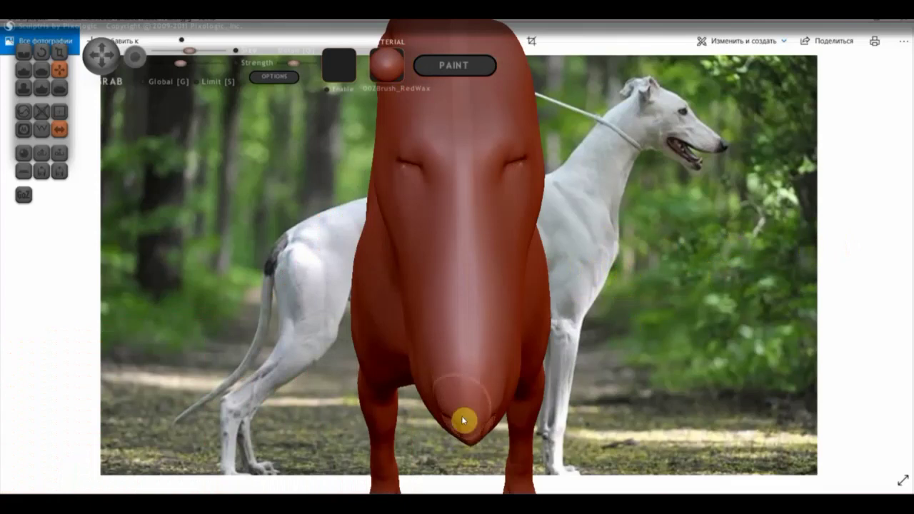
pyautogui.moveTo(572, 372)
pyautogui.mouseDown()
pyautogui.moveTo(733, 305)
pyautogui.moveTo(733, 326)
pyautogui.mouseUp()
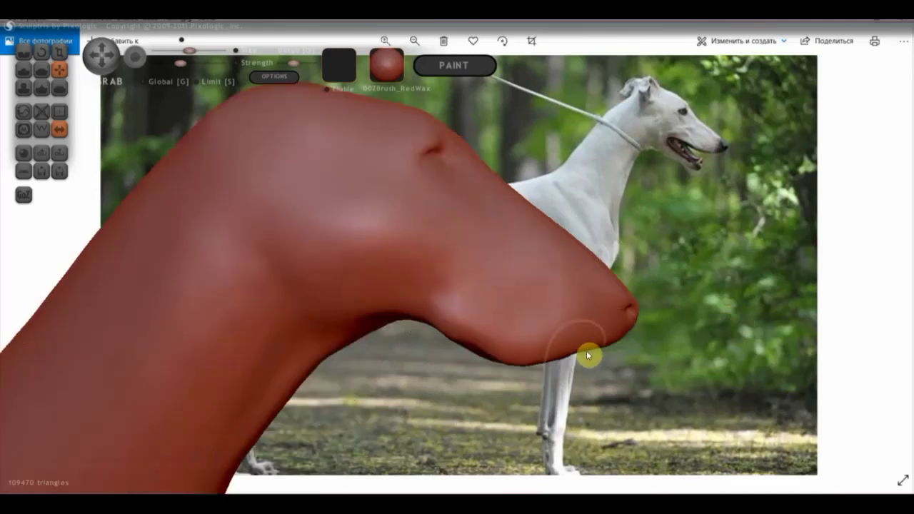
pyautogui.scroll(-2, 514, 362)
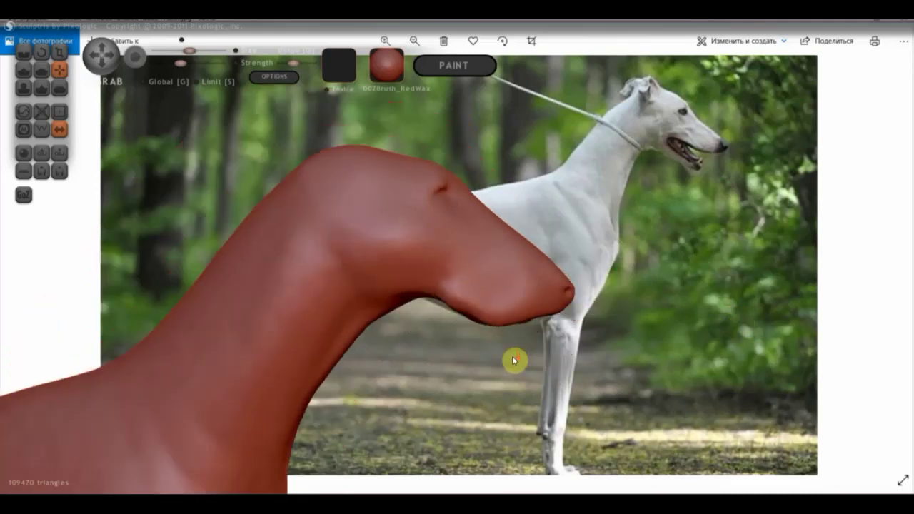
pyautogui.scroll(1, 514, 327)
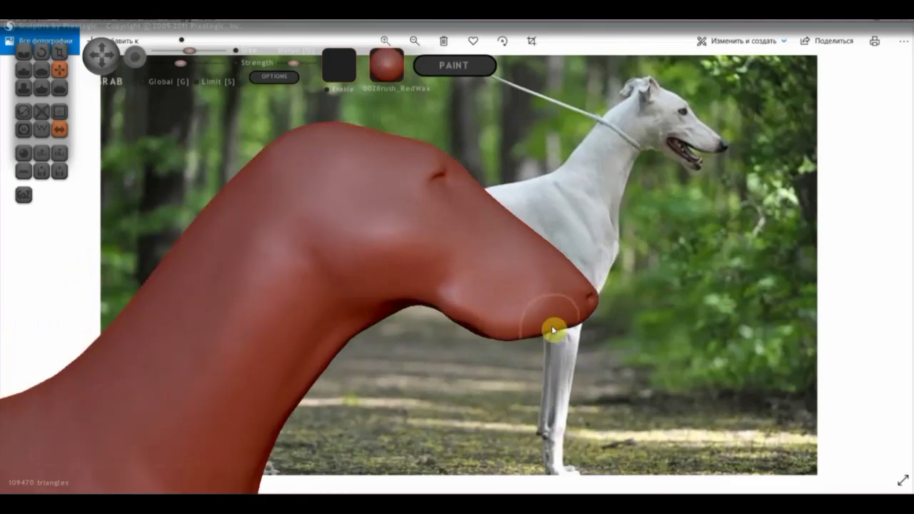
pyautogui.scroll(-1, 516, 341)
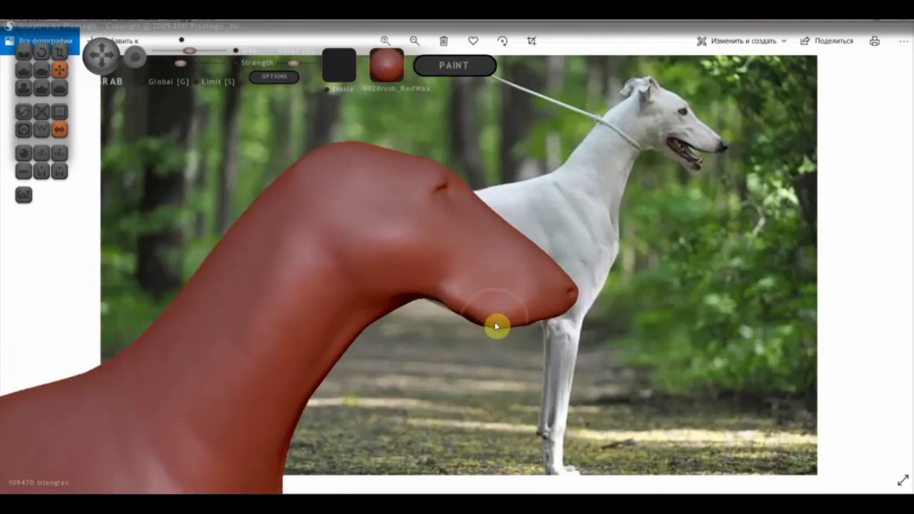
pyautogui.moveTo(494, 326)
pyautogui.mouseDown()
pyautogui.moveTo(500, 310)
pyautogui.moveTo(502, 322)
pyautogui.moveTo(500, 312)
pyautogui.moveTo(474, 316)
pyautogui.moveTo(428, 299)
pyautogui.mouseUp()
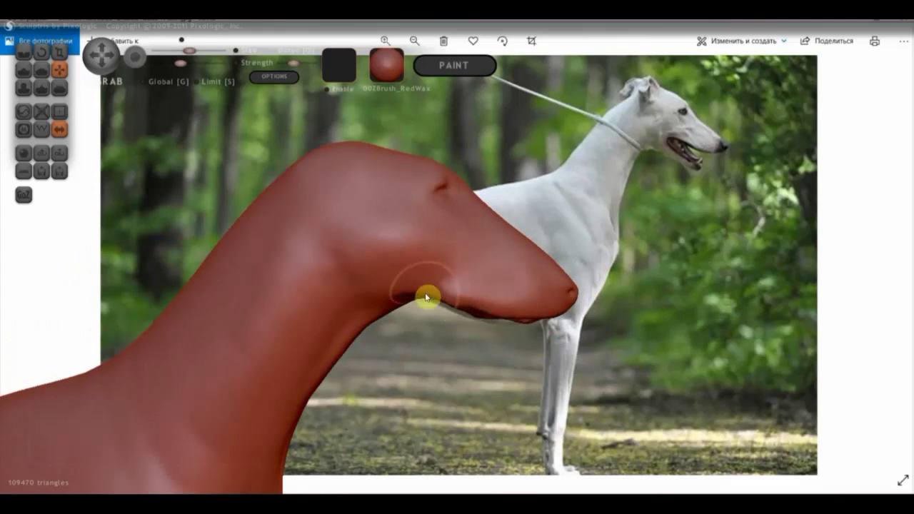
pyautogui.scroll(-2, 428, 299)
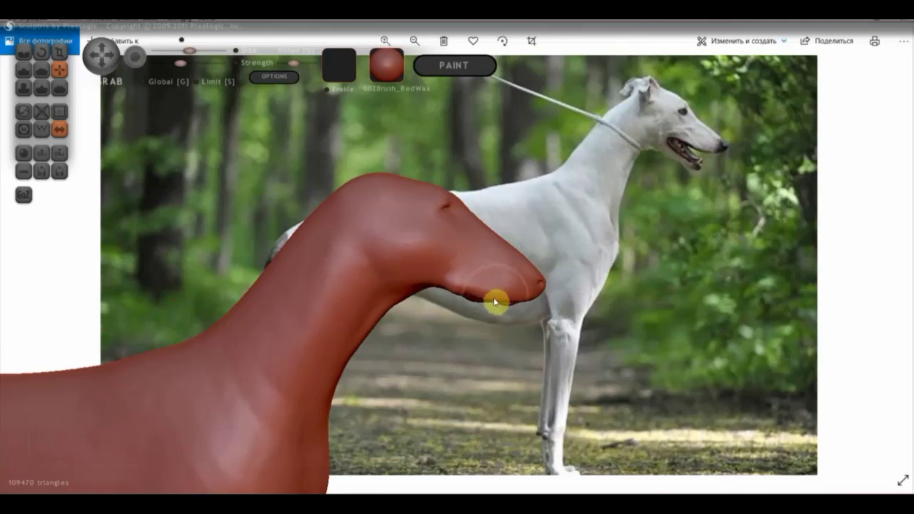
# Orbit to check the slimmed head from front and side angles
pyautogui.moveTo(532, 326)
pyautogui.mouseDown()
pyautogui.moveTo(443, 281)
pyautogui.moveTo(361, 283)
pyautogui.moveTo(308, 298)
pyautogui.moveTo(326, 373)
pyautogui.moveTo(366, 400)
pyautogui.moveTo(350, 321)
pyautogui.moveTo(316, 312)
pyautogui.mouseUp()
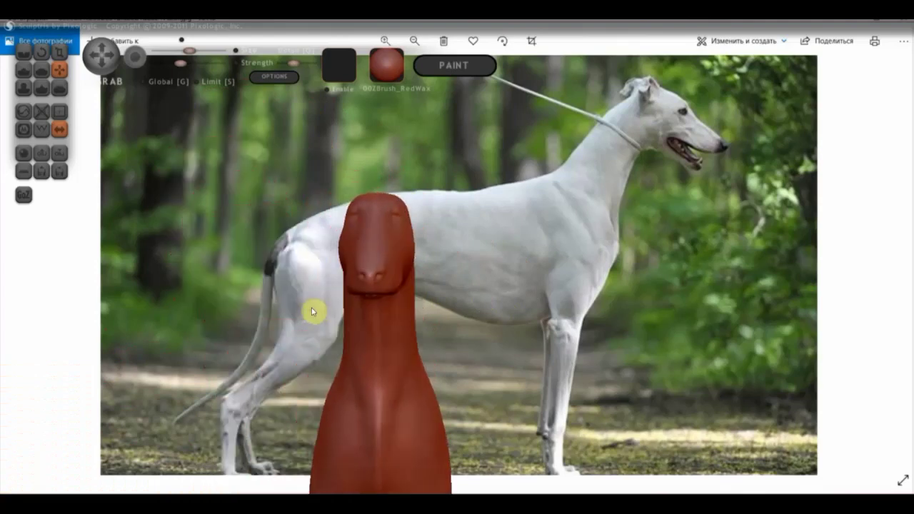
pyautogui.moveTo(579, 296)
pyautogui.mouseDown()
pyautogui.moveTo(452, 320)
pyautogui.moveTo(371, 312)
pyautogui.mouseUp()
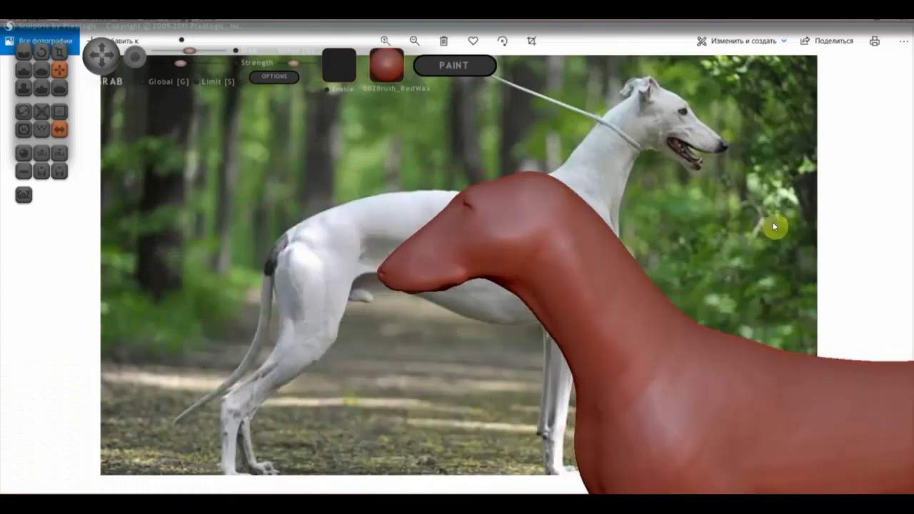
pyautogui.moveTo(760, 265)
pyautogui.mouseDown()
pyautogui.moveTo(728, 236)
pyautogui.moveTo(757, 235)
pyautogui.moveTo(737, 249)
pyautogui.moveTo(804, 129)
pyautogui.moveTo(742, 178)
pyautogui.moveTo(890, 194)
pyautogui.moveTo(606, 262)
pyautogui.moveTo(605, 238)
pyautogui.moveTo(598, 261)
pyautogui.moveTo(347, 205)
pyautogui.mouseUp()
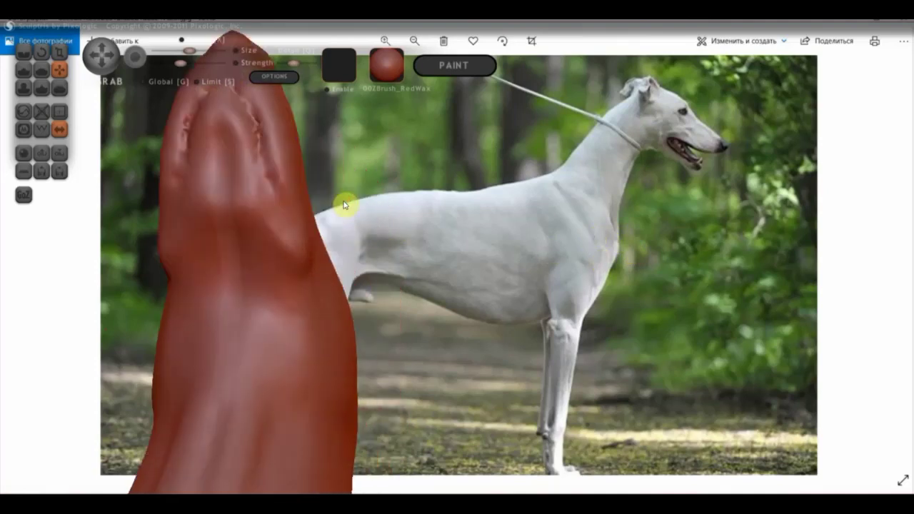
# Smooth down the ridged lump on top of the head with the Flatten brush
pyautogui.click(41, 69)
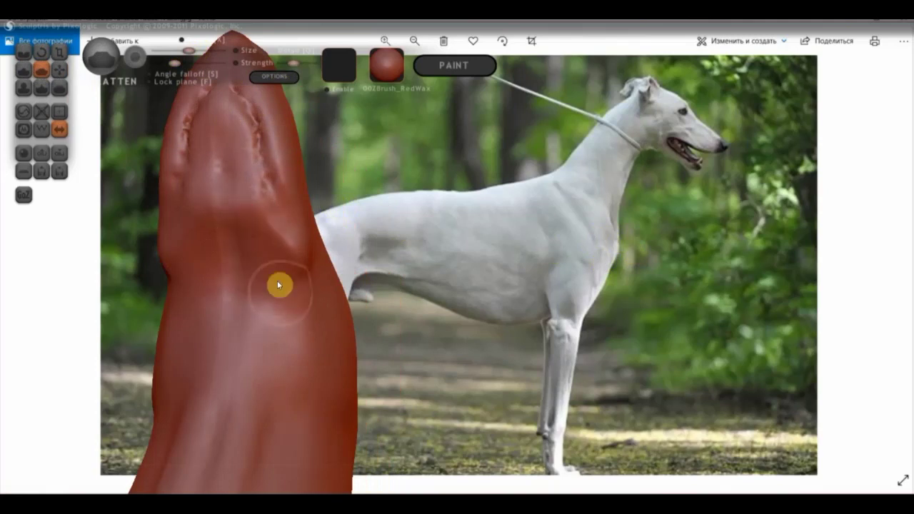
pyautogui.moveTo(282, 275); pyautogui.dragTo(350, 303, button='right')
pyautogui.moveTo(250, 235); pyautogui.dragTo(221, 220)
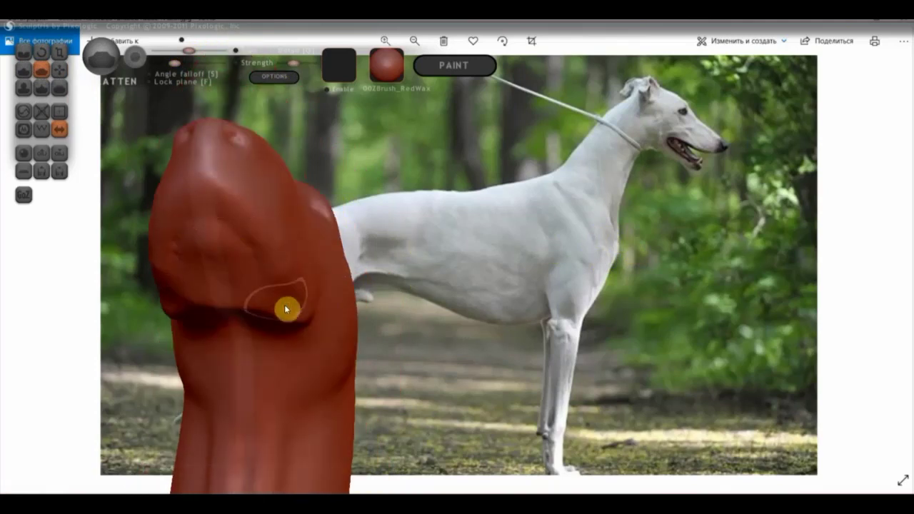
pyautogui.moveTo(422, 296)
pyautogui.mouseDown()
pyautogui.moveTo(493, 218)
pyautogui.moveTo(462, 241)
pyautogui.moveTo(628, 377)
pyautogui.mouseUp()
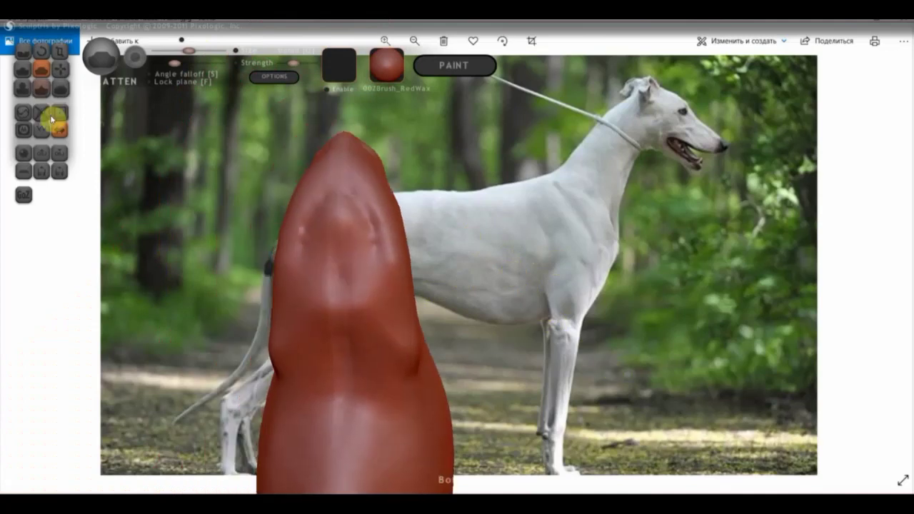
# Carve a crease down the side of the head and indent a nostril with the Crease brush
pyautogui.click(25, 53)
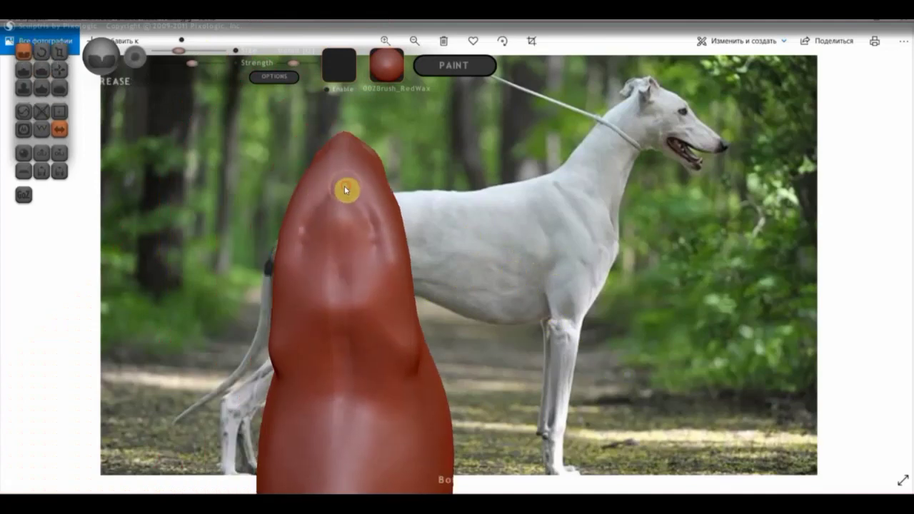
pyautogui.moveTo(330, 194); pyautogui.dragTo(295, 349)
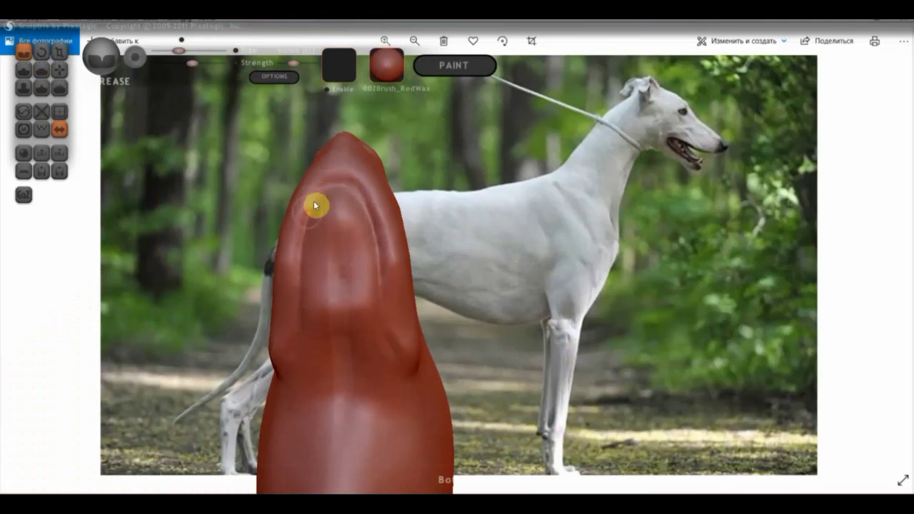
pyautogui.moveTo(493, 239)
pyautogui.mouseDown()
pyautogui.moveTo(486, 326)
pyautogui.moveTo(512, 379)
pyautogui.mouseUp()
pyautogui.moveTo(320, 296); pyautogui.dragTo(312, 288, button='right')
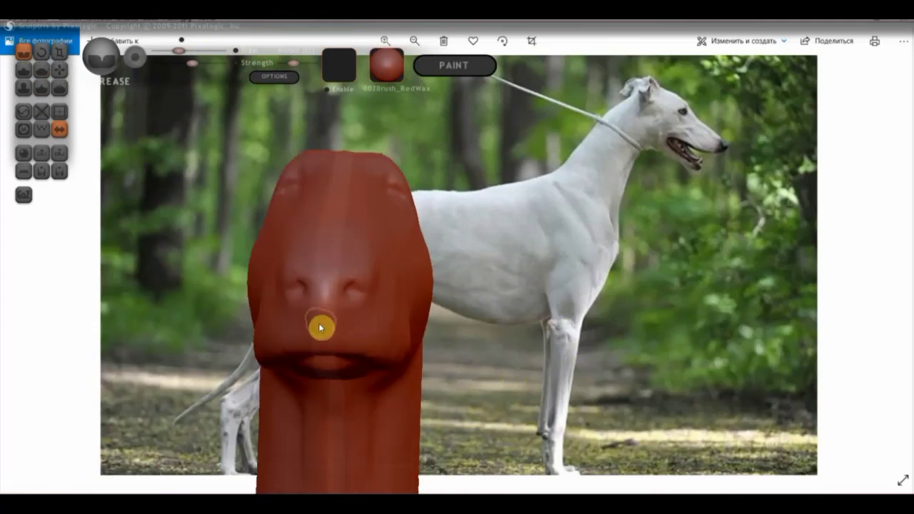
pyautogui.moveTo(298, 310)
pyautogui.mouseDown()
pyautogui.moveTo(292, 302)
pyautogui.moveTo(343, 286)
pyautogui.mouseUp()
# Crease a line across the top of the nose, then view the model from side and front
pyautogui.moveTo(344, 281)
pyautogui.mouseDown(button='right')
pyautogui.moveTo(455, 297)
pyautogui.moveTo(365, 344)
pyautogui.mouseUp(button='right')
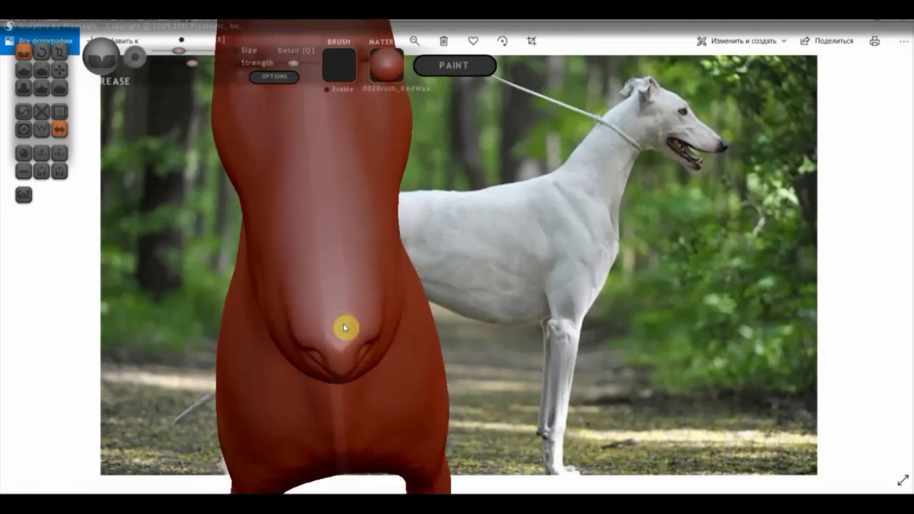
pyautogui.moveTo(349, 322)
pyautogui.mouseDown()
pyautogui.moveTo(308, 322)
pyautogui.moveTo(290, 309)
pyautogui.mouseUp()
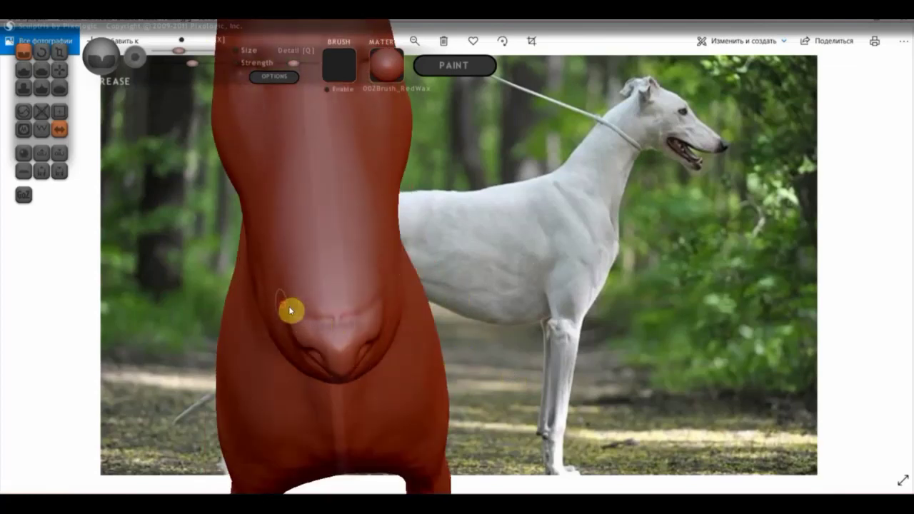
pyautogui.moveTo(329, 318)
pyautogui.mouseDown(button='right')
pyautogui.moveTo(265, 279)
pyautogui.moveTo(387, 292)
pyautogui.moveTo(364, 285)
pyautogui.mouseUp(button='right')
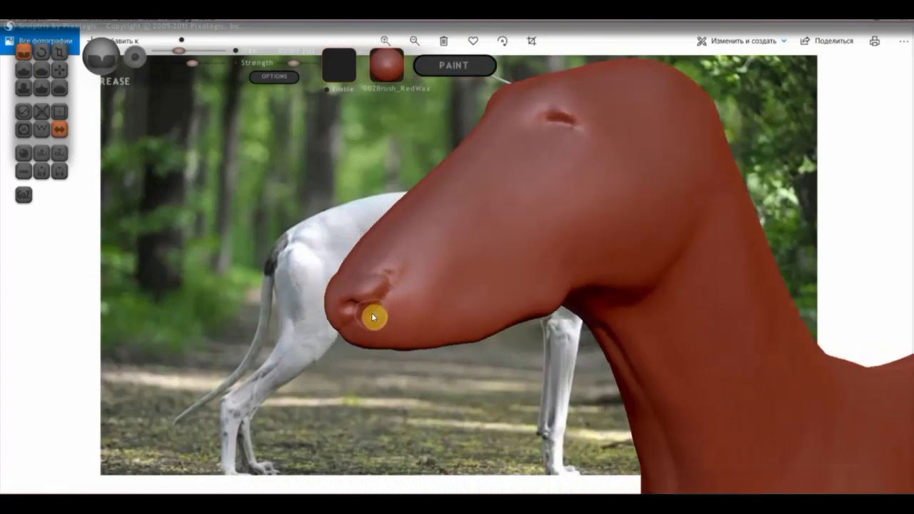
pyautogui.moveTo(371, 318)
pyautogui.mouseDown(button='right')
pyautogui.moveTo(388, 316)
pyautogui.moveTo(359, 298)
pyautogui.moveTo(492, 343)
pyautogui.moveTo(544, 311)
pyautogui.moveTo(552, 363)
pyautogui.mouseUp(button='right')
pyautogui.scroll(1, 546, 343)
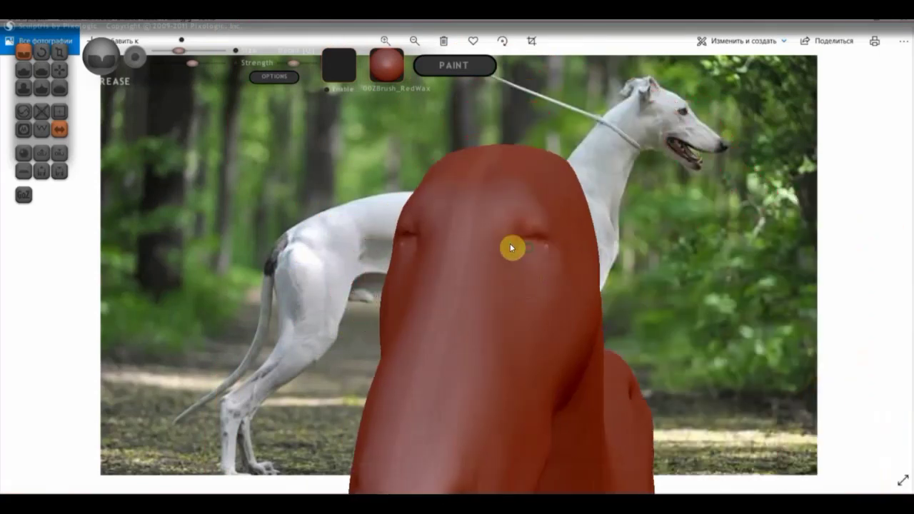
pyautogui.scroll(2, 509, 247)
pyautogui.scroll(-1, 522, 239)
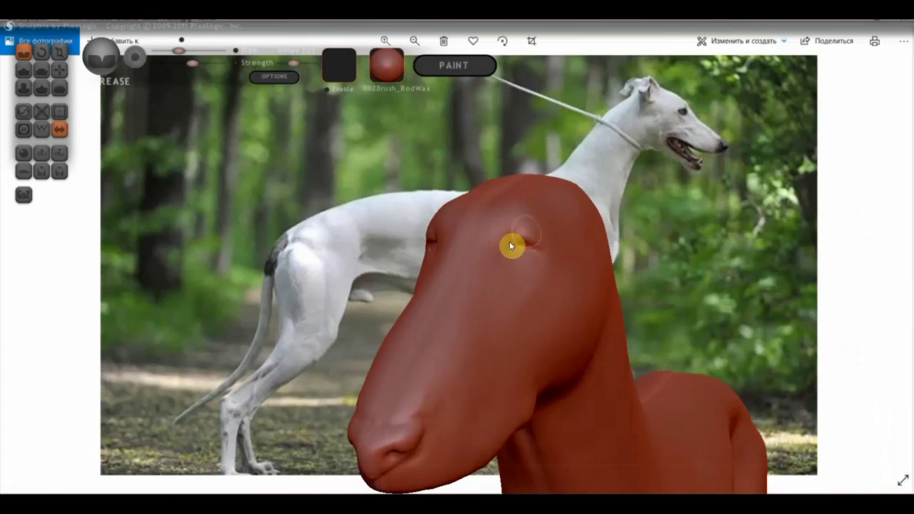
pyautogui.scroll(-1, 510, 245)
pyautogui.scroll(-1, 552, 255)
pyautogui.moveTo(560, 207)
pyautogui.mouseDown()
pyautogui.moveTo(536, 128)
pyautogui.moveTo(647, 265)
pyautogui.moveTo(645, 202)
pyautogui.moveTo(728, 201)
pyautogui.mouseUp()
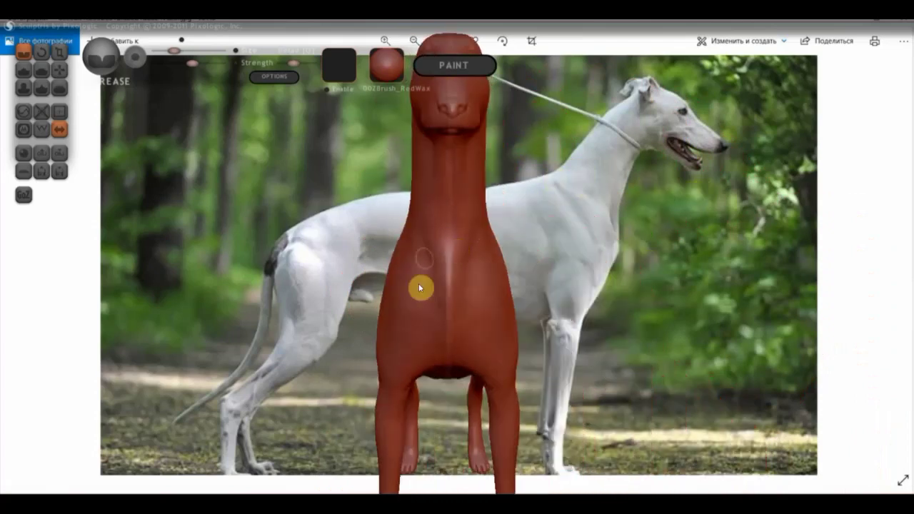
pyautogui.scroll(-3, 575, 272)
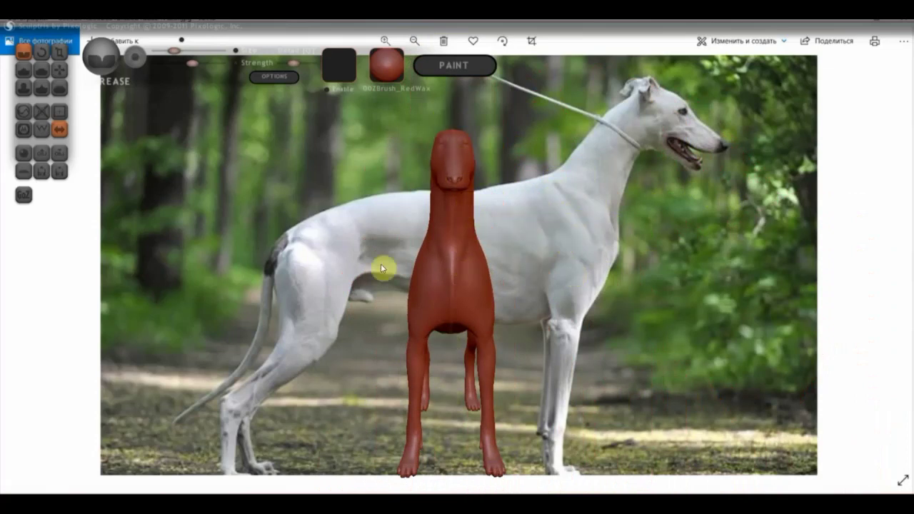
pyautogui.click(274, 77)
pyautogui.click(519, 90)
pyautogui.click(334, 203)
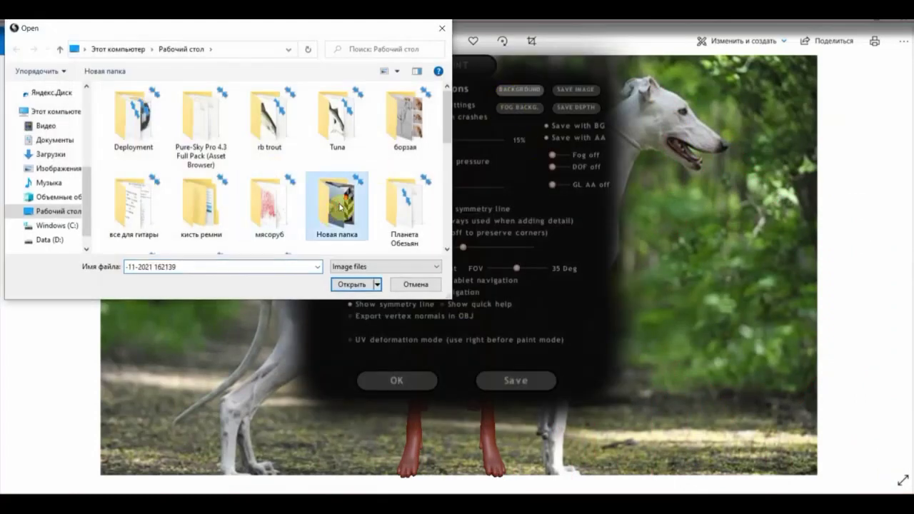
pyautogui.scroll(-5, 337, 204)
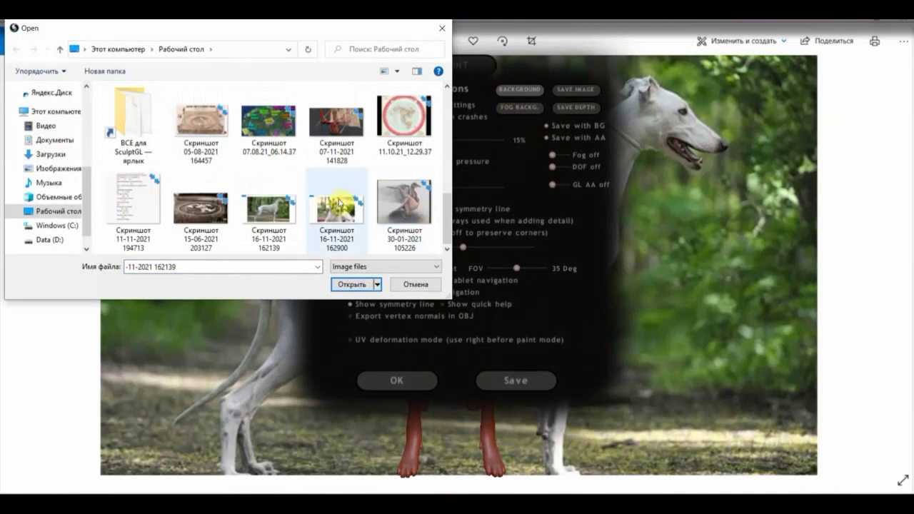
pyautogui.click(339, 205)
pyautogui.click(357, 285)
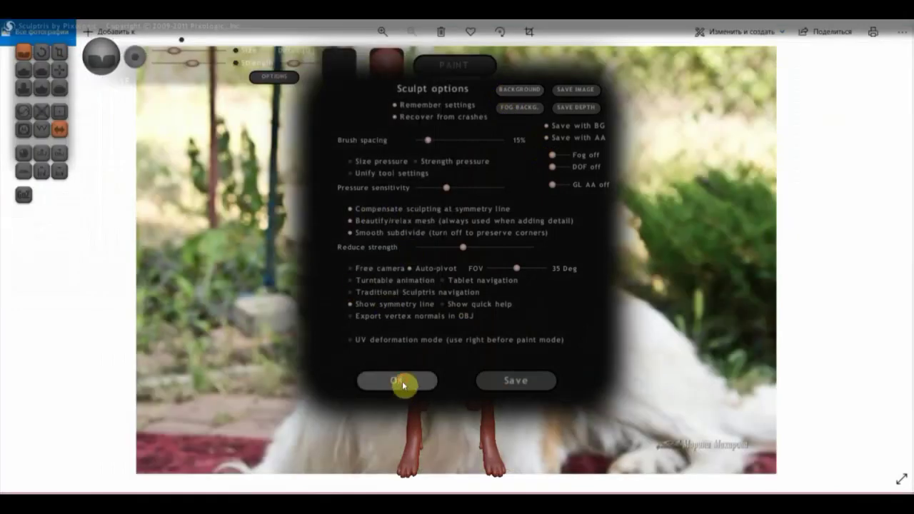
pyautogui.click(403, 385)
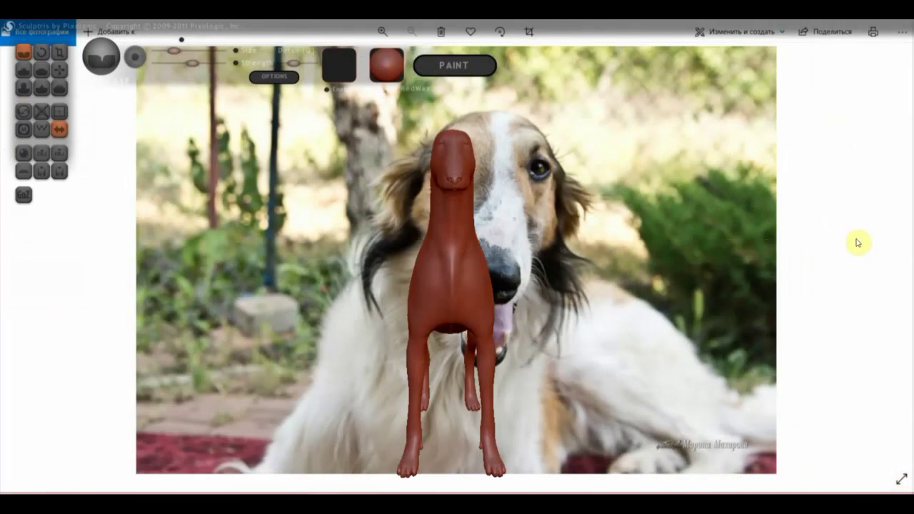
# Zoom in and orbit the sculpt against the lying borzoi photo, with the Grab brush selected
pyautogui.scroll(2, 662, 211)
pyautogui.scroll(2, 661, 208)
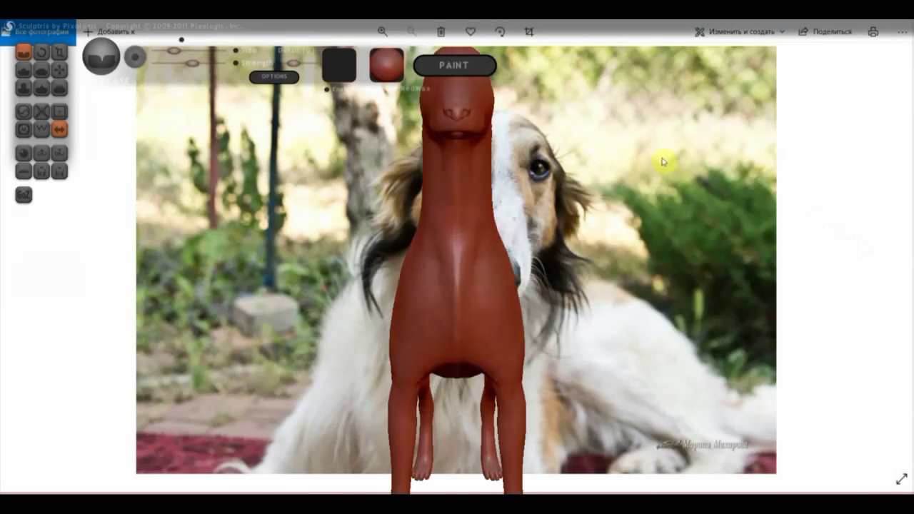
pyautogui.moveTo(668, 139)
pyautogui.mouseDown()
pyautogui.moveTo(669, 361)
pyautogui.moveTo(696, 286)
pyautogui.moveTo(662, 347)
pyautogui.moveTo(673, 351)
pyautogui.moveTo(672, 366)
pyautogui.moveTo(673, 333)
pyautogui.moveTo(687, 371)
pyautogui.moveTo(483, 316)
pyautogui.moveTo(421, 315)
pyautogui.moveTo(466, 310)
pyautogui.moveTo(496, 326)
pyautogui.moveTo(494, 312)
pyautogui.moveTo(484, 317)
pyautogui.moveTo(514, 283)
pyautogui.moveTo(512, 255)
pyautogui.mouseUp()
pyautogui.click(59, 69)
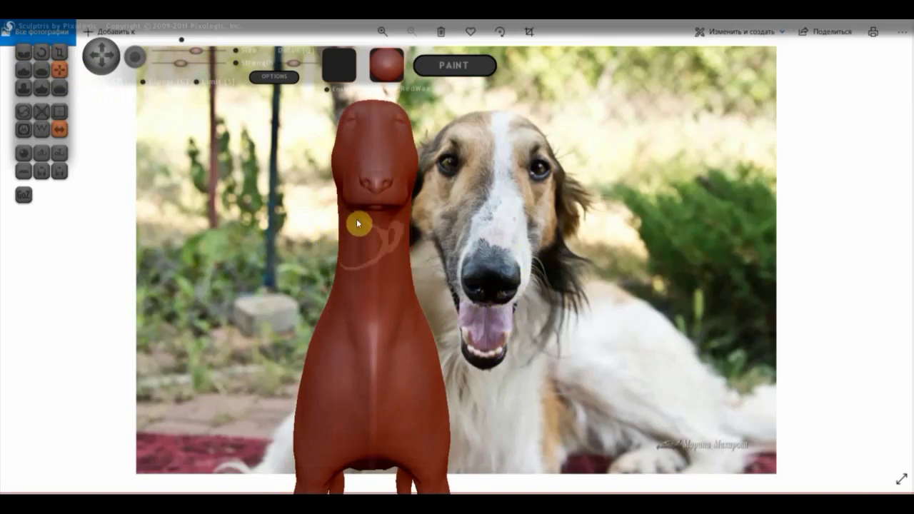
pyautogui.moveTo(399, 260)
pyautogui.mouseDown(button='right')
pyautogui.moveTo(679, 302)
pyautogui.moveTo(823, 342)
pyautogui.moveTo(573, 295)
pyautogui.moveTo(635, 308)
pyautogui.moveTo(636, 320)
pyautogui.moveTo(485, 257)
pyautogui.moveTo(292, 279)
pyautogui.moveTo(333, 278)
pyautogui.mouseUp(button='right')
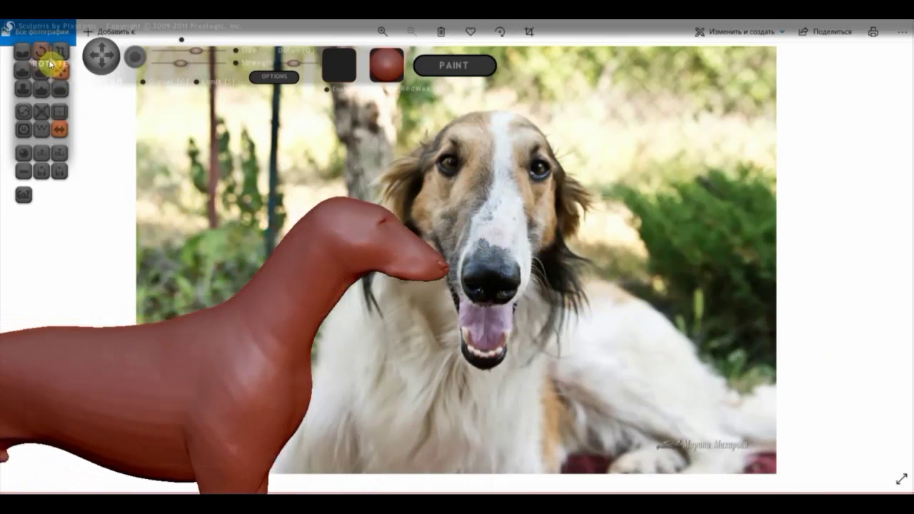
# Choose a smaller Grab brush and orbit in to a side view of the dog's head
pyautogui.click(24, 69)
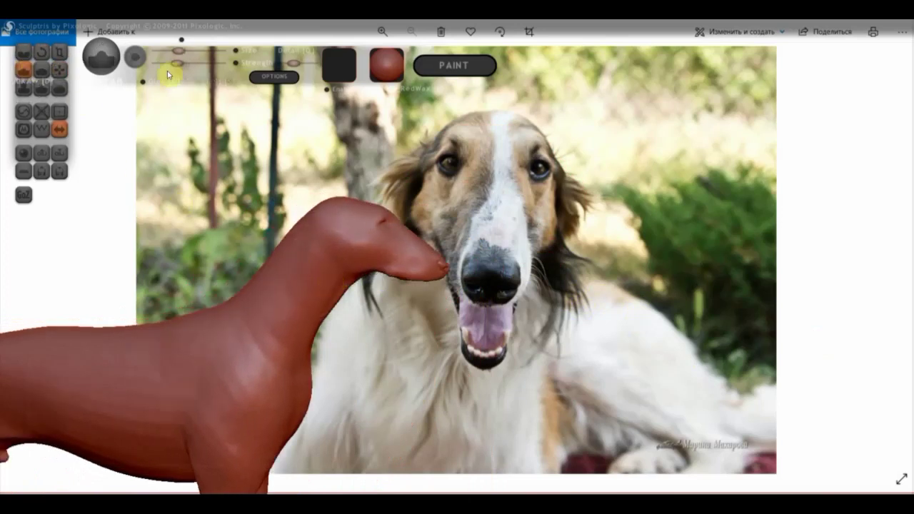
pyautogui.moveTo(178, 52); pyautogui.dragTo(170, 53)
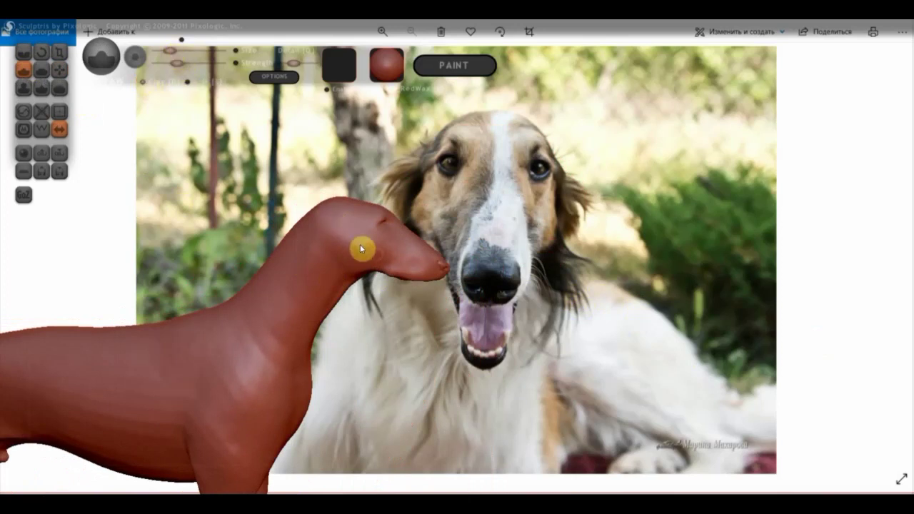
pyautogui.scroll(2, 394, 230)
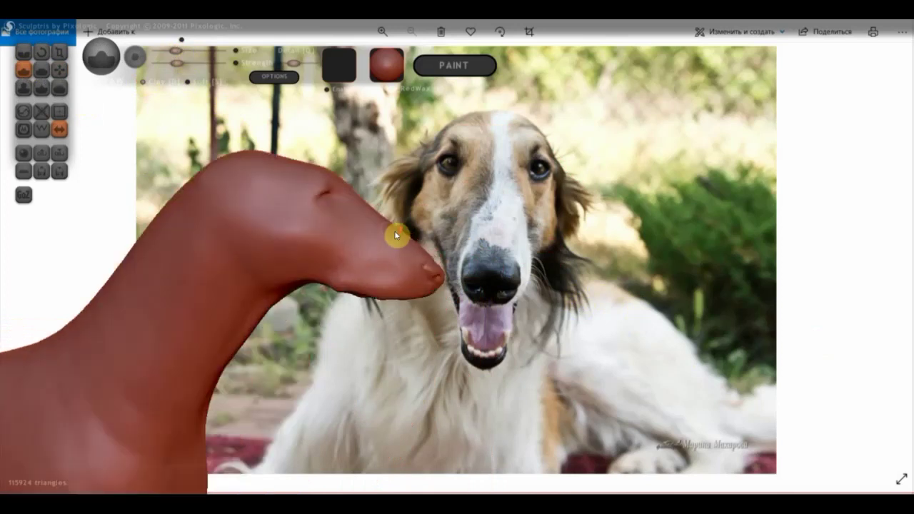
pyautogui.scroll(2, 378, 235)
pyautogui.scroll(2, 361, 247)
pyautogui.scroll(-5, 286, 264)
pyautogui.moveTo(214, 278)
pyautogui.mouseDown()
pyautogui.moveTo(403, 261)
pyautogui.moveTo(433, 241)
pyautogui.mouseUp()
pyautogui.moveTo(520, 302); pyautogui.dragTo(465, 321)
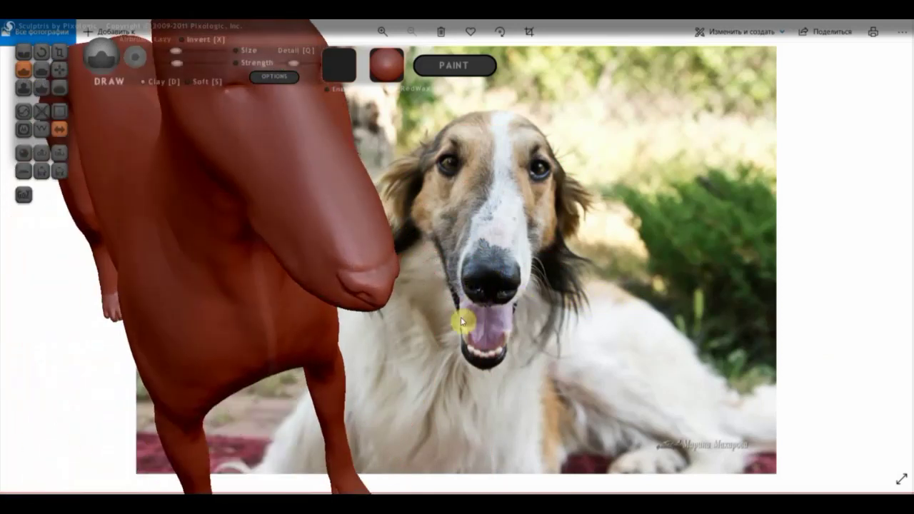
pyautogui.moveTo(360, 290); pyautogui.dragTo(352, 222, button='right')
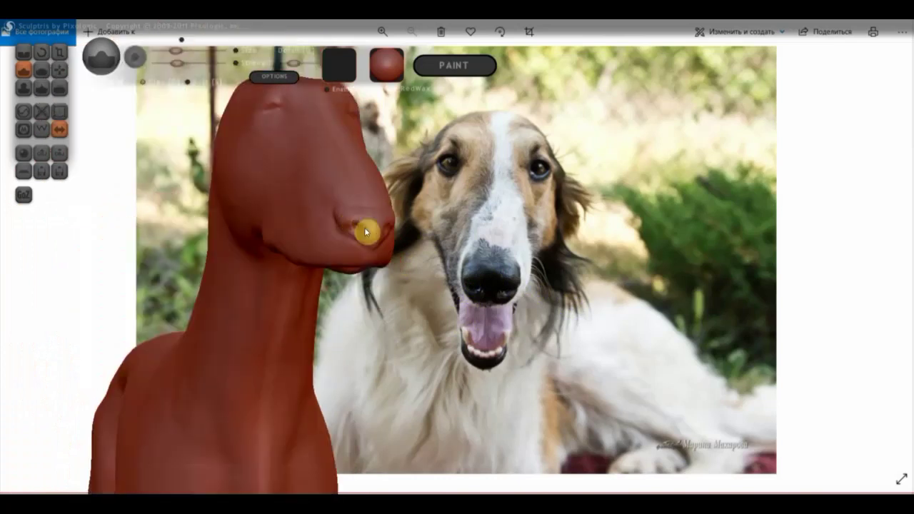
pyautogui.click(59, 70)
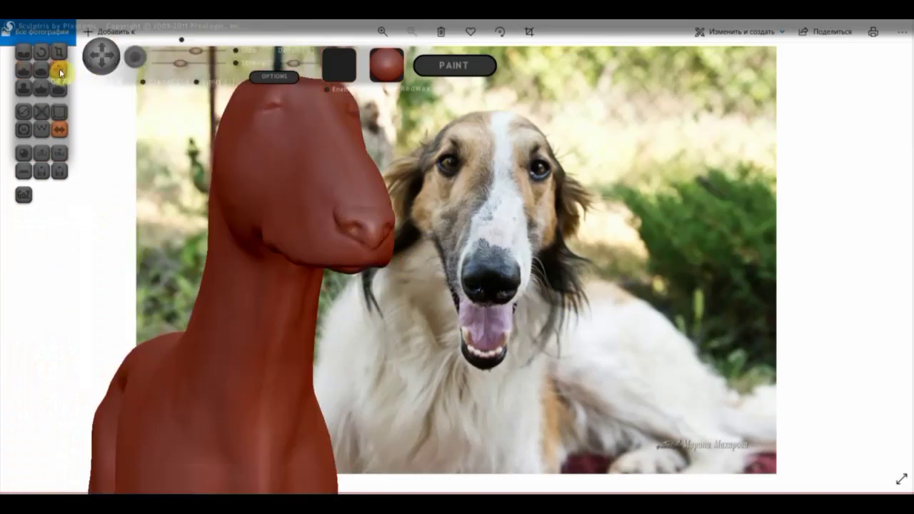
# Tidy the chest bulge, then try deepening the left nostril and undo it
pyautogui.moveTo(107, 185); pyautogui.dragTo(257, 184)
pyautogui.moveTo(216, 86)
pyautogui.mouseDown(button='right')
pyautogui.moveTo(342, 276)
pyautogui.moveTo(343, 304)
pyautogui.mouseUp(button='right')
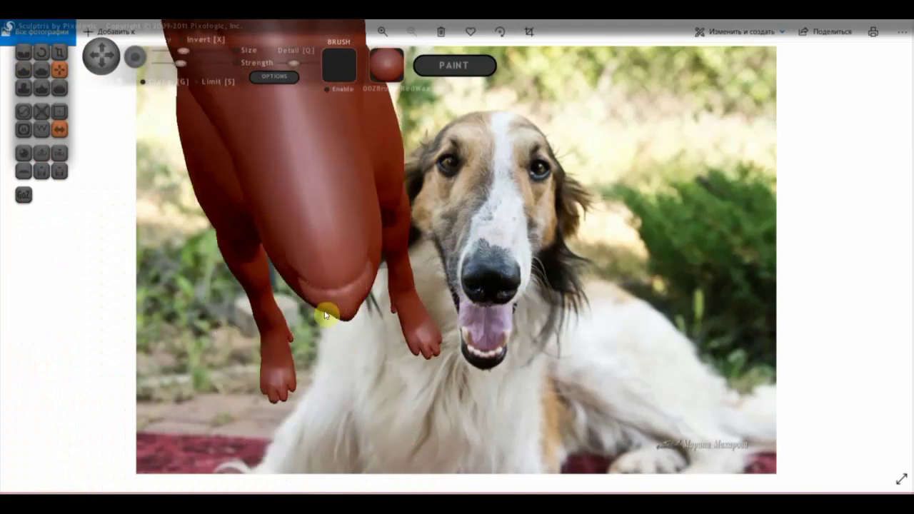
pyautogui.moveTo(325, 307); pyautogui.dragTo(318, 316)
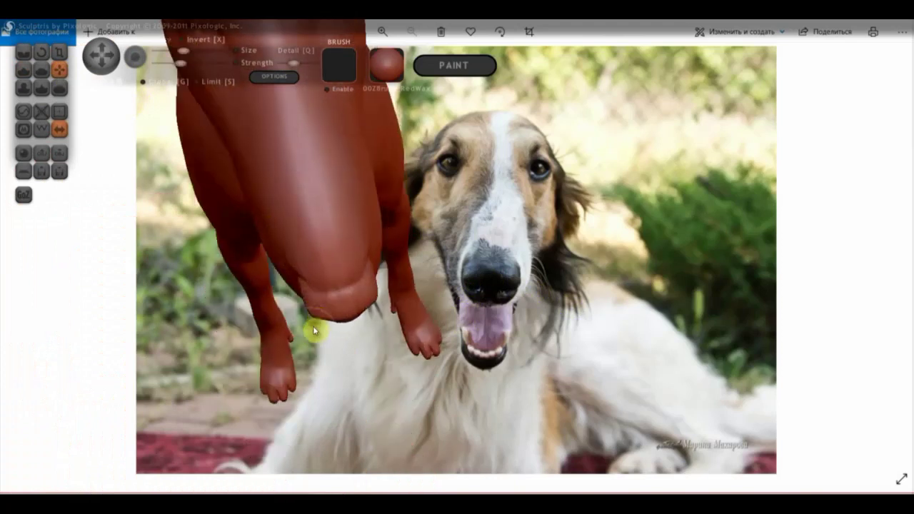
pyautogui.moveTo(322, 316)
pyautogui.mouseDown(button='right')
pyautogui.moveTo(327, 267)
pyautogui.moveTo(303, 186)
pyautogui.moveTo(459, 202)
pyautogui.moveTo(526, 221)
pyautogui.moveTo(506, 198)
pyautogui.moveTo(466, 192)
pyautogui.mouseUp(button='right')
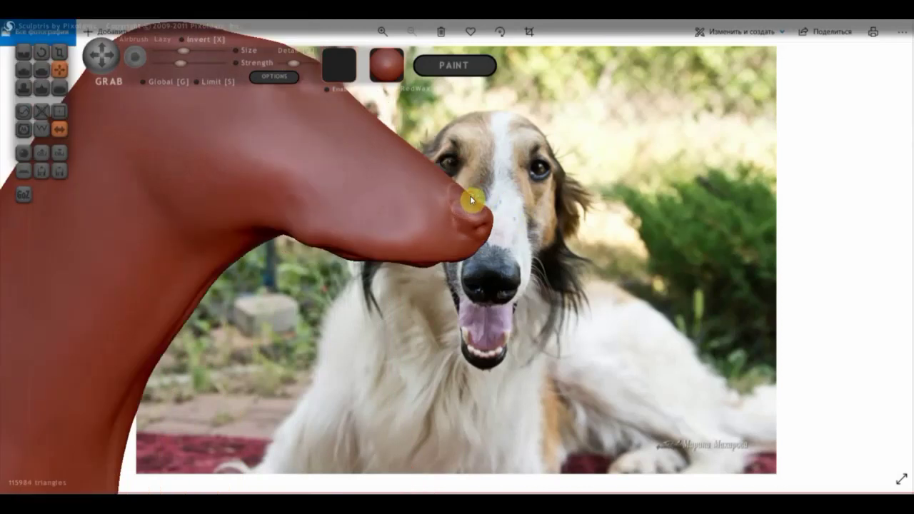
pyautogui.moveTo(467, 201)
pyautogui.mouseDown(button='right')
pyautogui.moveTo(306, 220)
pyautogui.moveTo(261, 259)
pyautogui.moveTo(363, 237)
pyautogui.moveTo(302, 220)
pyautogui.moveTo(356, 145)
pyautogui.mouseUp(button='right')
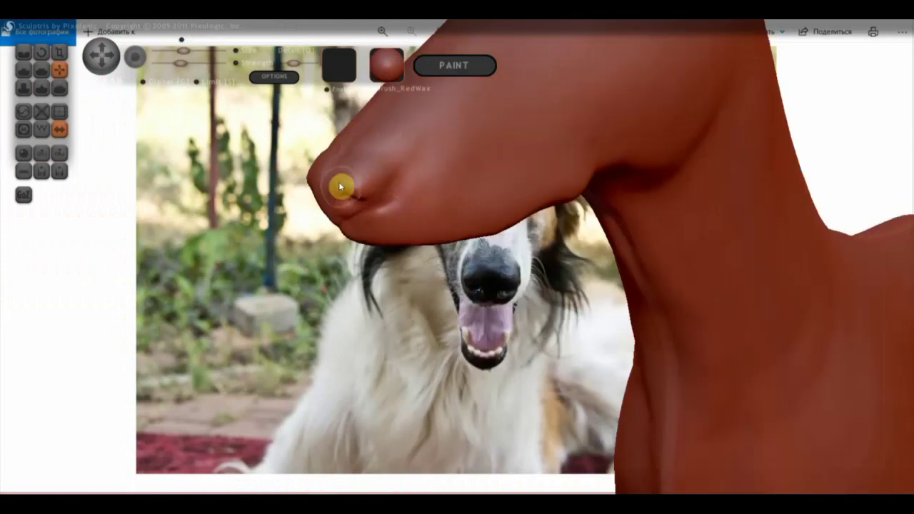
pyautogui.moveTo(344, 220)
pyautogui.mouseDown(button='right')
pyautogui.moveTo(514, 174)
pyautogui.moveTo(544, 148)
pyautogui.mouseUp(button='right')
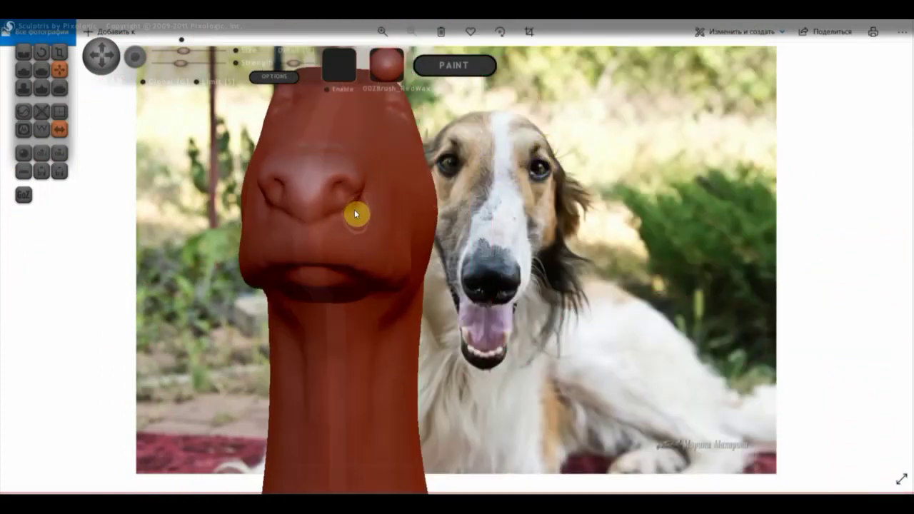
pyautogui.moveTo(276, 207); pyautogui.dragTo(277, 193)
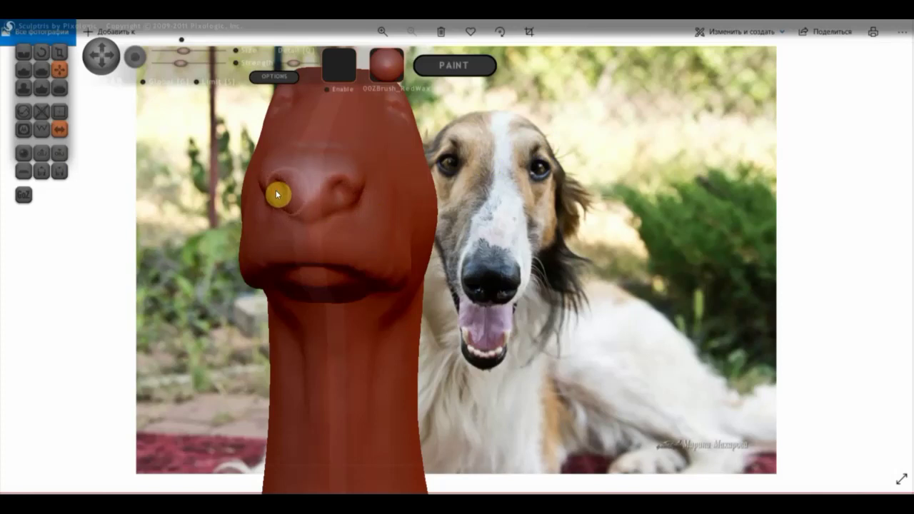
pyautogui.hotkey('ctrl', 'z')
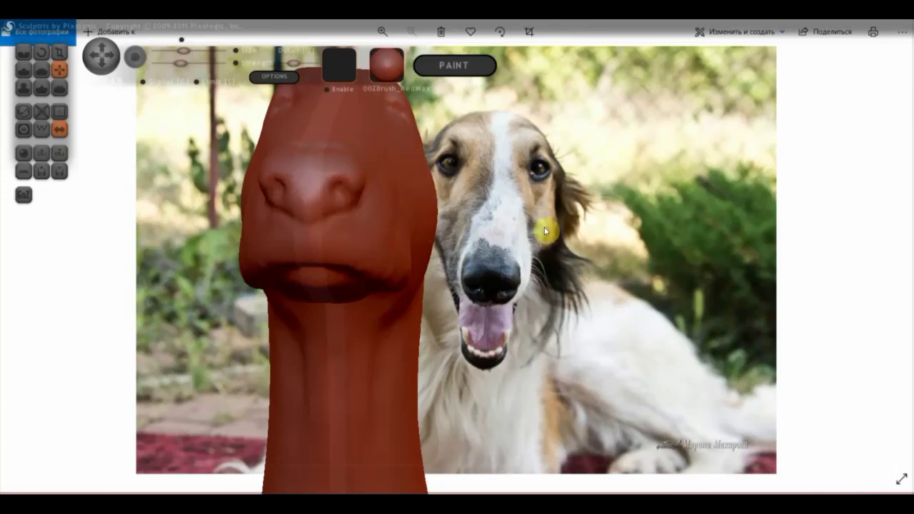
# Pull the snout forward and up toward the photo's nose and lift the jaw underside
pyautogui.moveTo(544, 227)
pyautogui.mouseDown()
pyautogui.moveTo(535, 243)
pyautogui.moveTo(614, 249)
pyautogui.moveTo(573, 275)
pyautogui.moveTo(510, 265)
pyautogui.mouseUp()
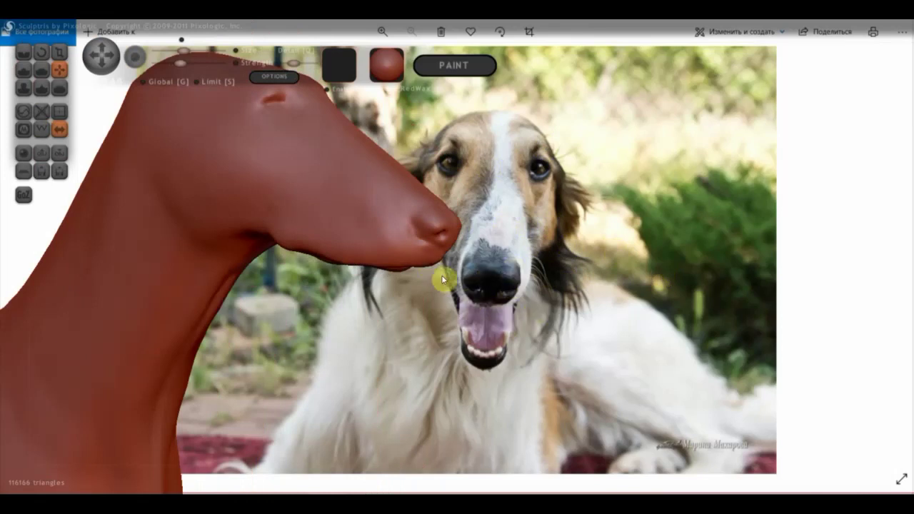
pyautogui.moveTo(420, 268); pyautogui.dragTo(467, 246)
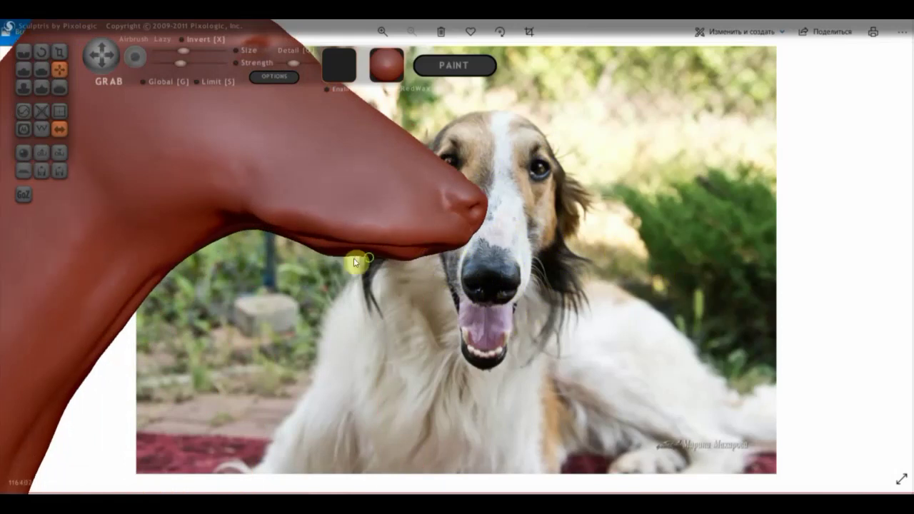
pyautogui.moveTo(357, 262); pyautogui.dragTo(371, 242)
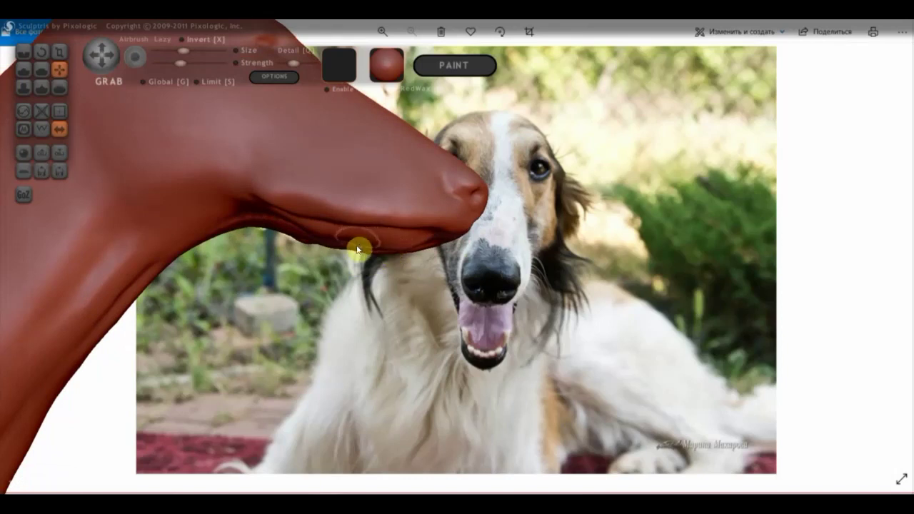
pyautogui.moveTo(357, 243); pyautogui.dragTo(163, 275, button='right')
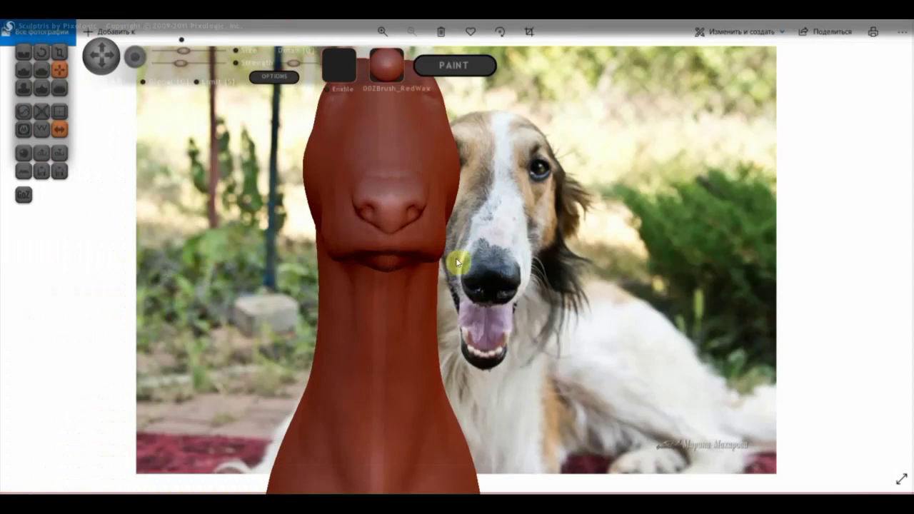
pyautogui.moveTo(467, 261); pyautogui.dragTo(475, 263, button='right')
pyautogui.moveTo(529, 258); pyautogui.dragTo(489, 271, button='right')
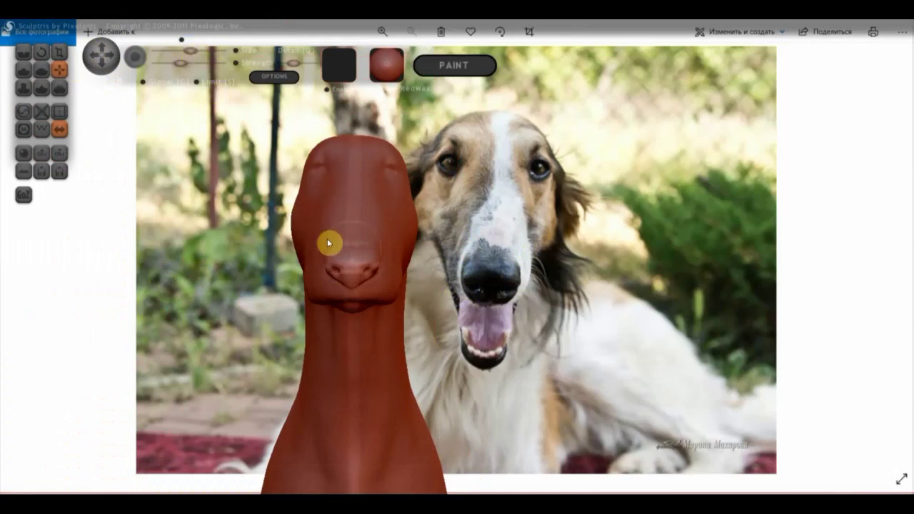
# Flatten the jaw underside and drag the snout down and forward to match the photo
pyautogui.moveTo(395, 291); pyautogui.dragTo(359, 314, button='right')
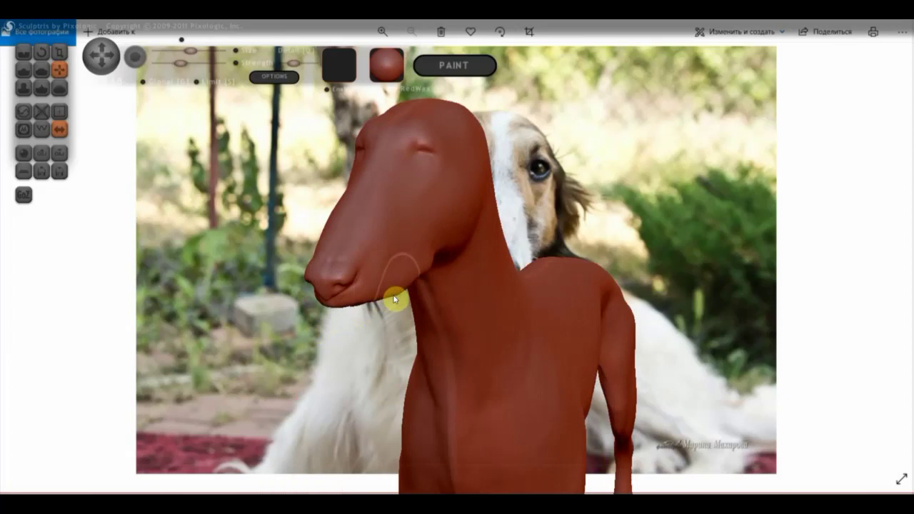
pyautogui.moveTo(402, 288)
pyautogui.mouseDown(button='right')
pyautogui.moveTo(452, 356)
pyautogui.moveTo(400, 309)
pyautogui.mouseUp(button='right')
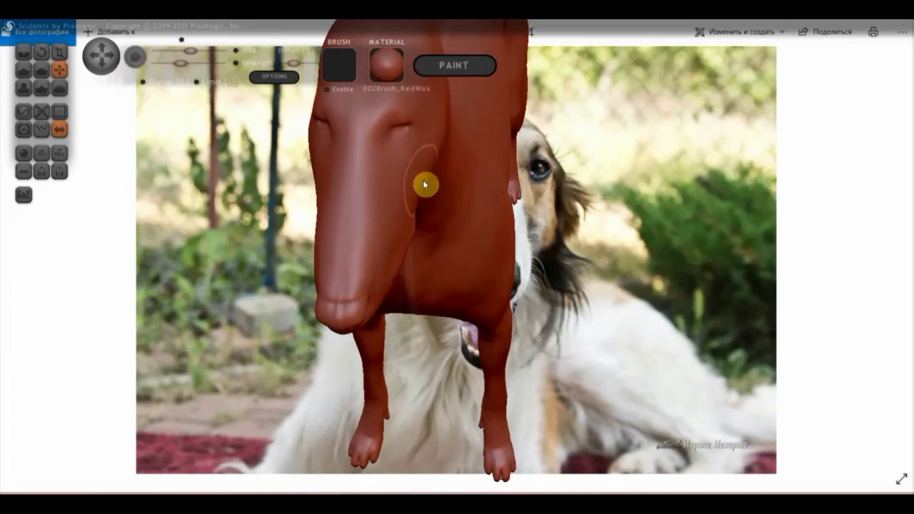
pyautogui.moveTo(414, 184)
pyautogui.mouseDown(button='right')
pyautogui.moveTo(424, 188)
pyautogui.moveTo(459, 91)
pyautogui.mouseUp(button='right')
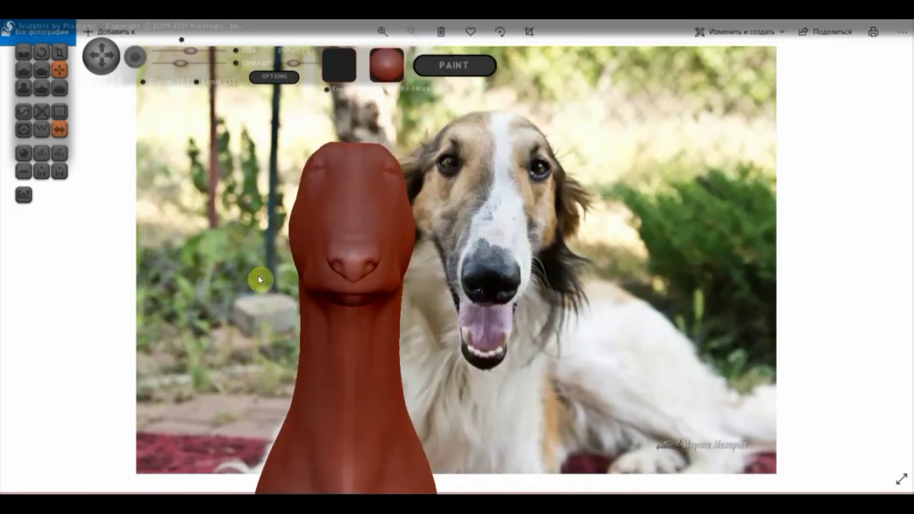
pyautogui.moveTo(295, 292)
pyautogui.mouseDown(button='right')
pyautogui.moveTo(355, 291)
pyautogui.moveTo(206, 291)
pyautogui.mouseUp(button='right')
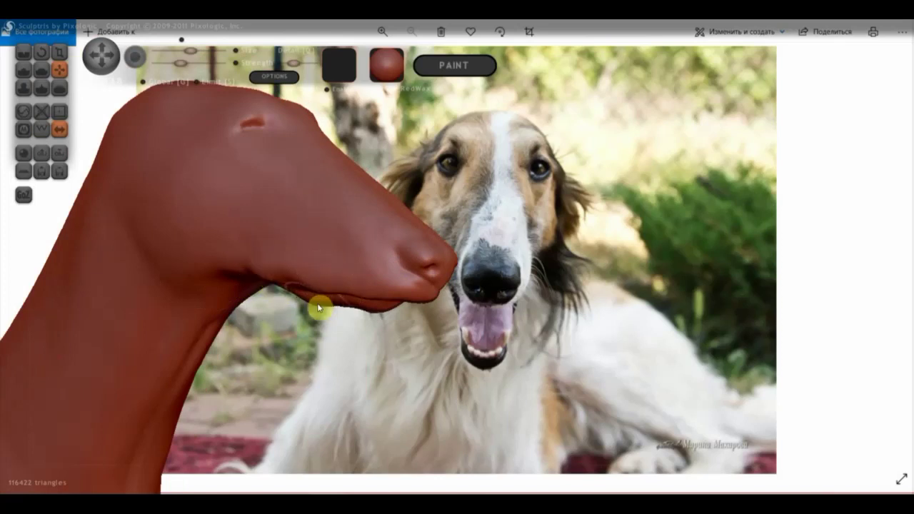
pyautogui.moveTo(319, 307); pyautogui.dragTo(382, 309)
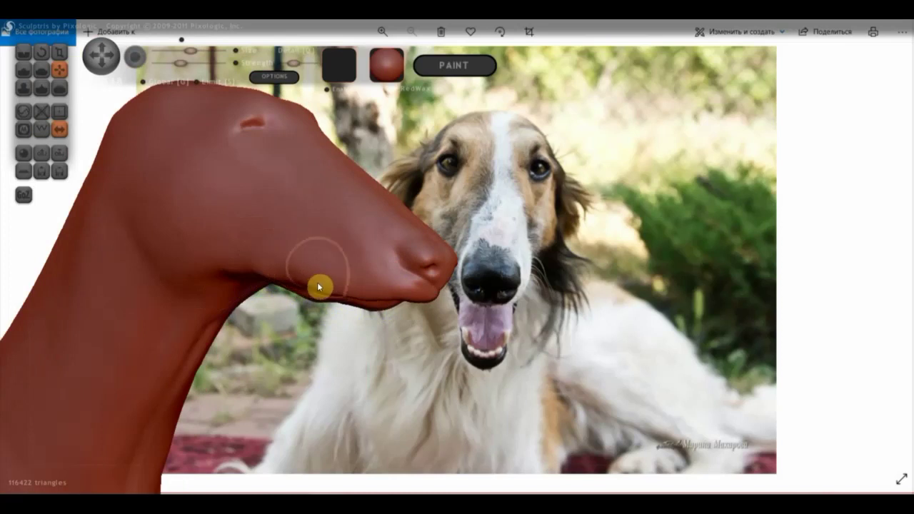
pyautogui.moveTo(287, 269); pyautogui.dragTo(442, 308)
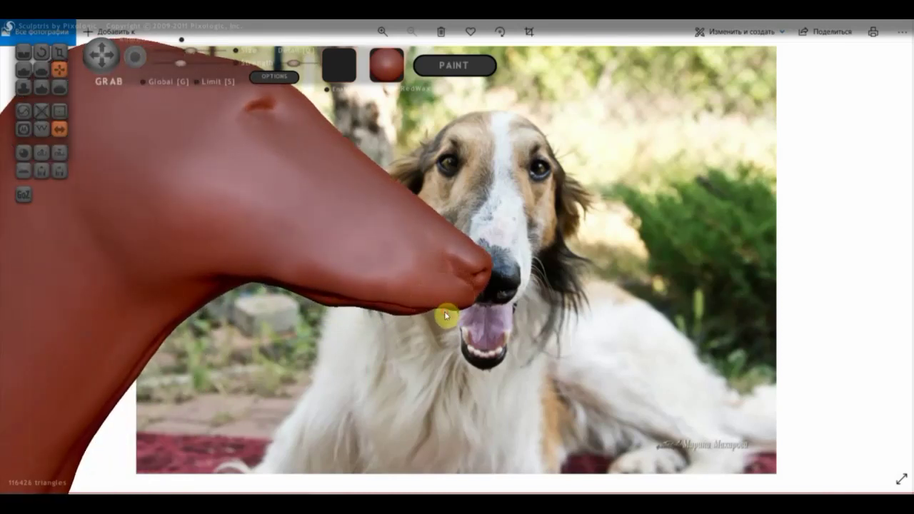
pyautogui.scroll(-1, 493, 300)
pyautogui.scroll(-1, 502, 310)
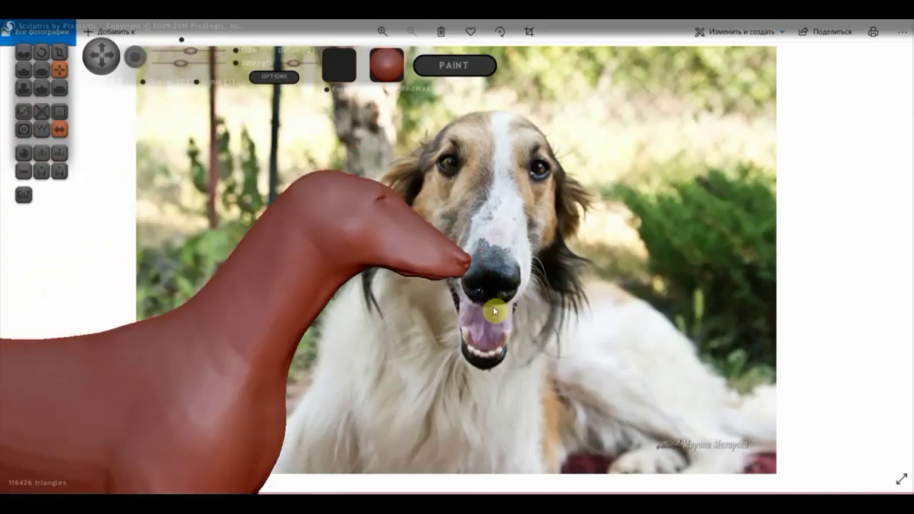
pyautogui.moveTo(493, 307)
pyautogui.mouseDown()
pyautogui.moveTo(368, 290)
pyautogui.moveTo(553, 353)
pyautogui.mouseUp()
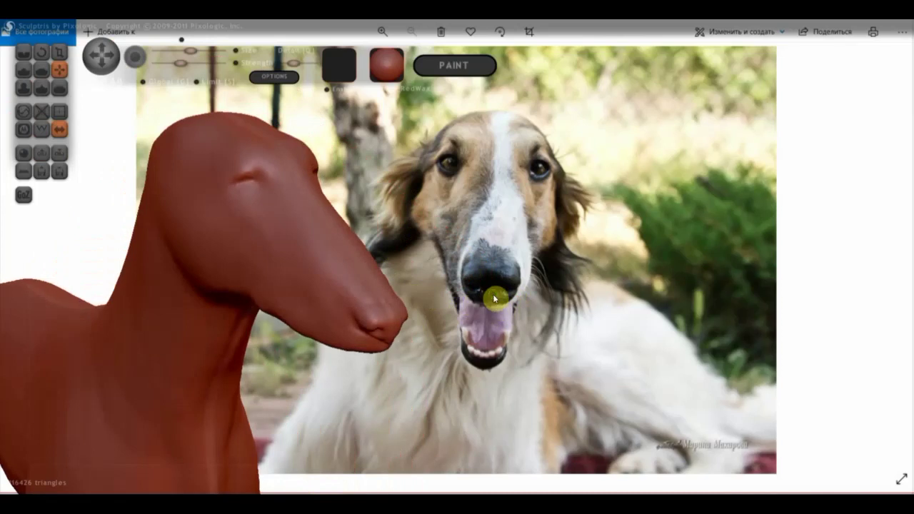
pyautogui.click(21, 85)
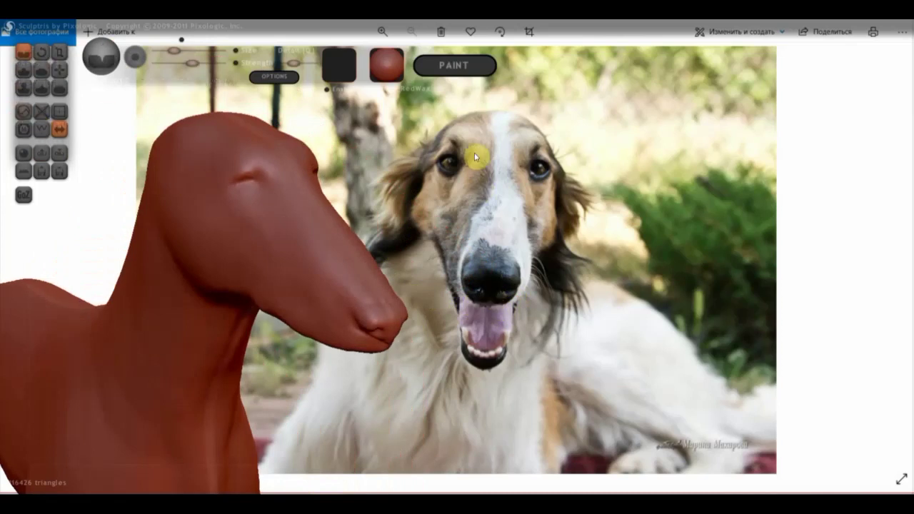
# Deepen the crease below the dog's eye
pyautogui.moveTo(323, 179)
pyautogui.mouseDown()
pyautogui.moveTo(224, 178)
pyautogui.moveTo(301, 241)
pyautogui.moveTo(290, 207)
pyautogui.moveTo(286, 257)
pyautogui.moveTo(288, 214)
pyautogui.moveTo(302, 265)
pyautogui.moveTo(284, 269)
pyautogui.moveTo(317, 322)
pyautogui.moveTo(279, 269)
pyautogui.moveTo(326, 342)
pyautogui.mouseUp()
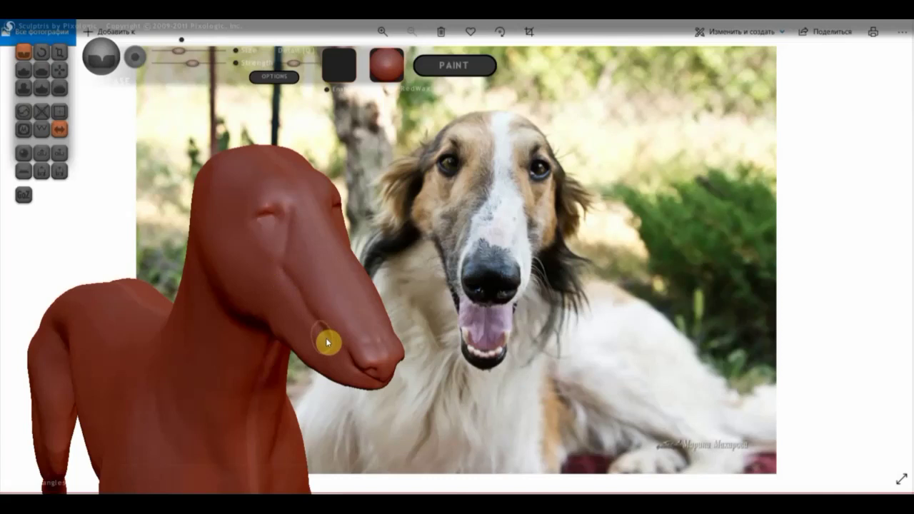
pyautogui.moveTo(367, 331)
pyautogui.mouseDown(button='right')
pyautogui.moveTo(392, 342)
pyautogui.moveTo(337, 309)
pyautogui.moveTo(310, 277)
pyautogui.mouseUp(button='right')
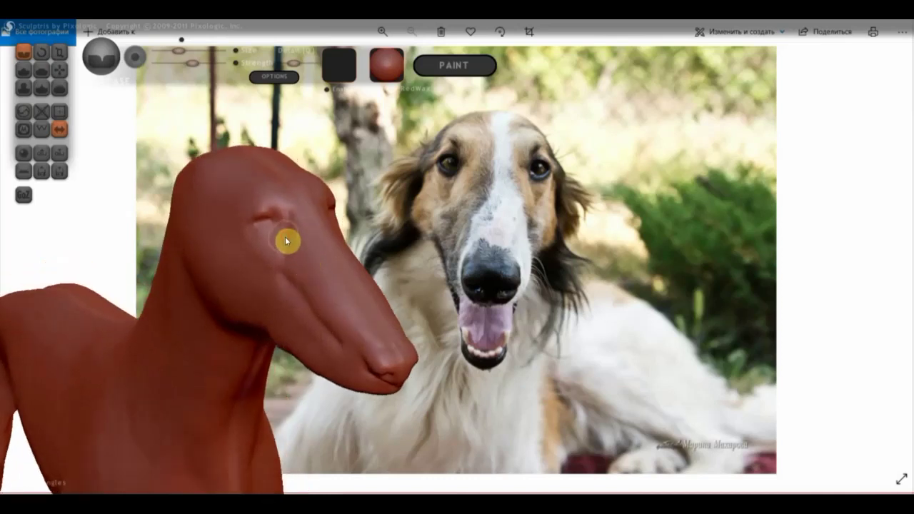
pyautogui.moveTo(233, 244); pyautogui.dragTo(271, 270)
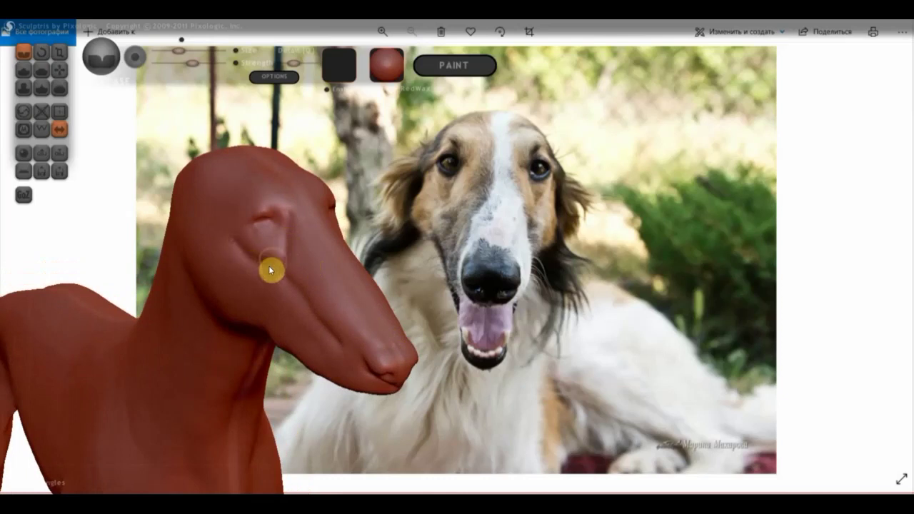
pyautogui.moveTo(286, 231); pyautogui.dragTo(337, 216, button='right')
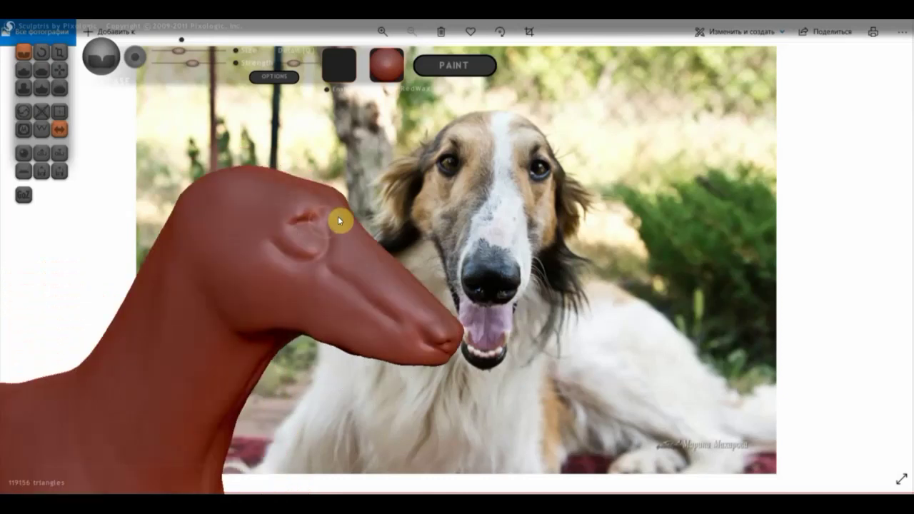
pyautogui.moveTo(289, 246)
pyautogui.mouseDown(button='right')
pyautogui.moveTo(304, 247)
pyautogui.moveTo(253, 234)
pyautogui.mouseUp(button='right')
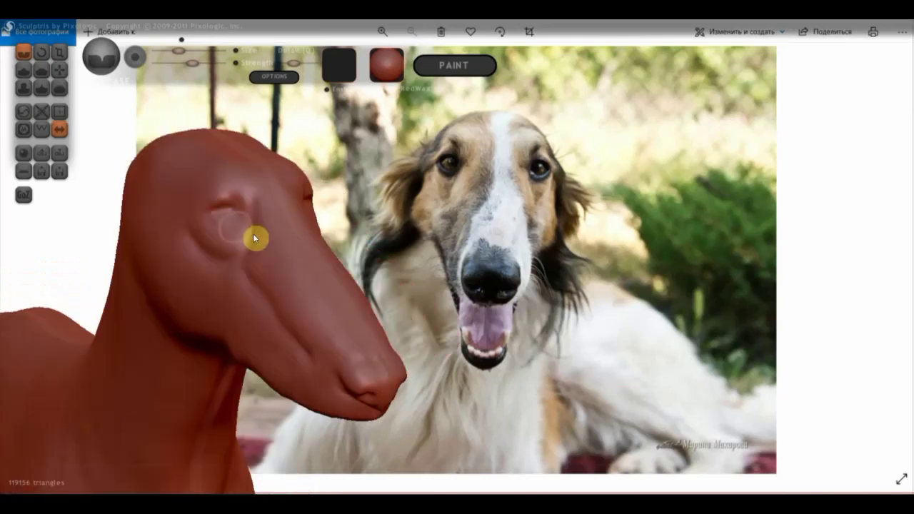
# Build a rounded raised rim around the eye socket, checking it from several angles
pyautogui.moveTo(206, 224)
pyautogui.mouseDown()
pyautogui.moveTo(231, 233)
pyautogui.moveTo(245, 219)
pyautogui.moveTo(250, 225)
pyautogui.mouseUp()
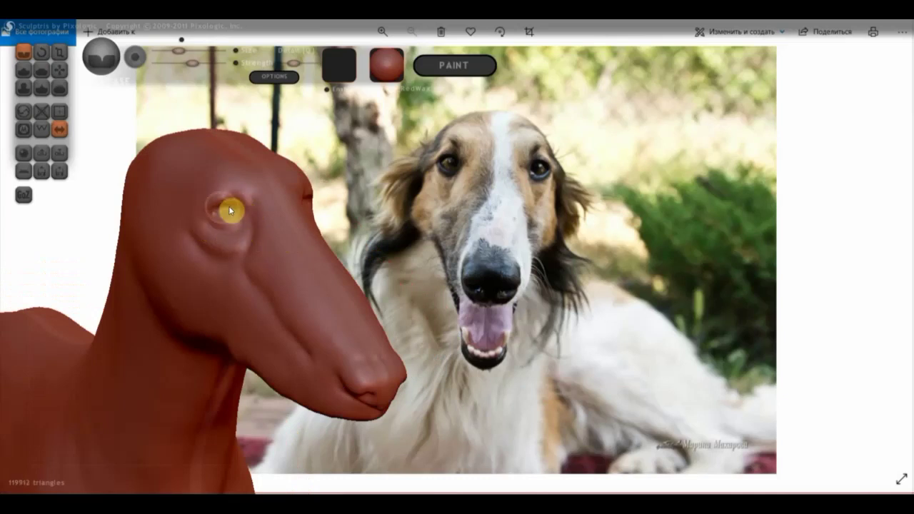
pyautogui.moveTo(237, 212)
pyautogui.mouseDown(button='right')
pyautogui.moveTo(215, 222)
pyautogui.moveTo(168, 212)
pyautogui.moveTo(253, 215)
pyautogui.mouseUp(button='right')
pyautogui.moveTo(293, 222); pyautogui.dragTo(321, 243, button='right')
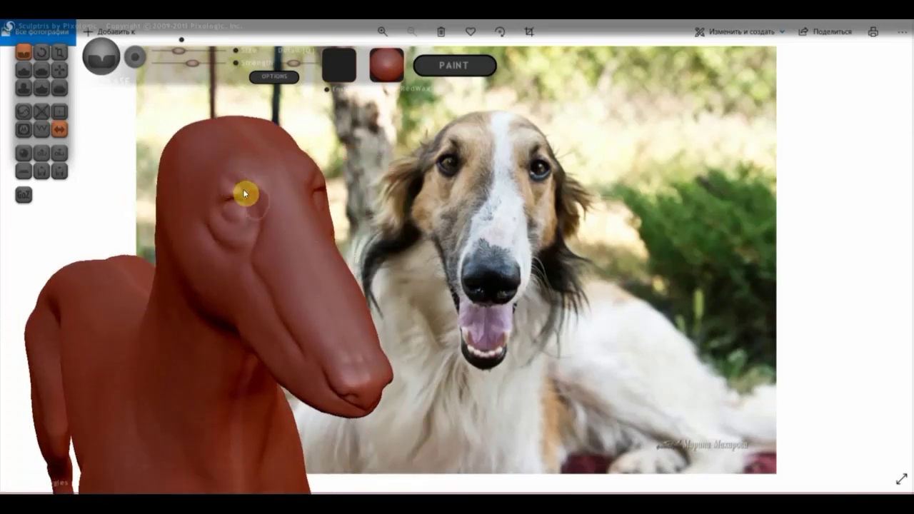
pyautogui.moveTo(272, 193); pyautogui.dragTo(259, 203, button='right')
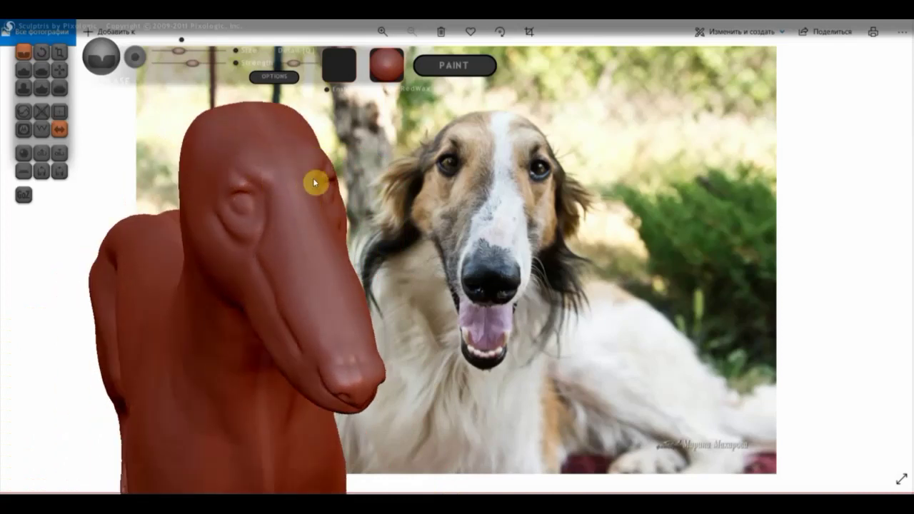
pyautogui.moveTo(305, 162)
pyautogui.mouseDown(button='right')
pyautogui.moveTo(315, 188)
pyautogui.moveTo(316, 167)
pyautogui.moveTo(369, 292)
pyautogui.moveTo(369, 322)
pyautogui.mouseUp(button='right')
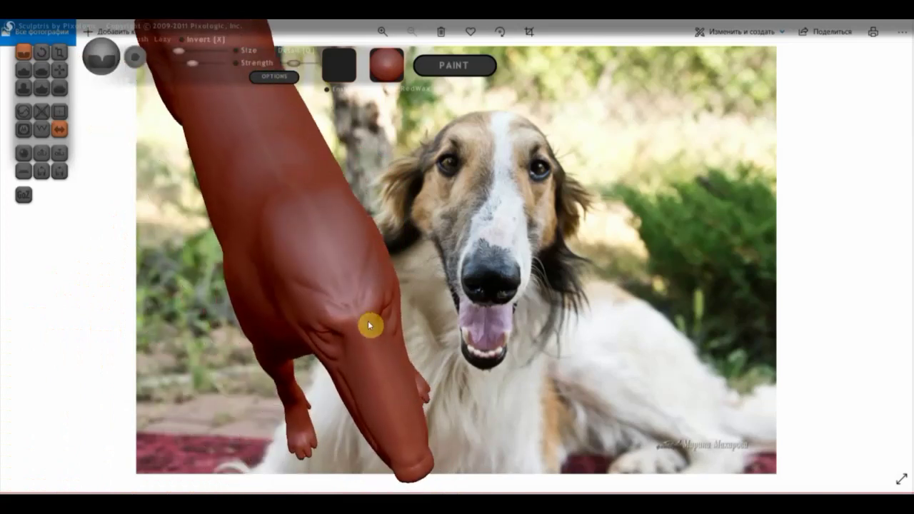
pyautogui.click(59, 69)
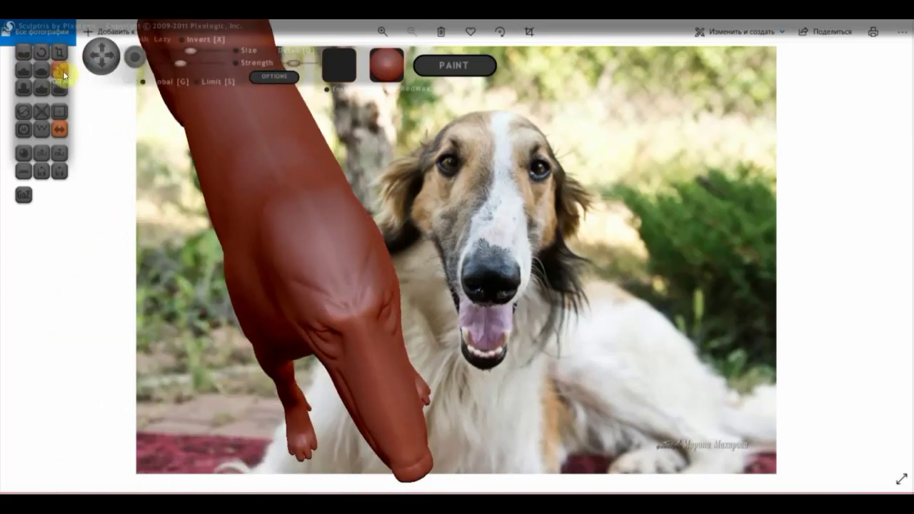
pyautogui.moveTo(279, 224); pyautogui.dragTo(268, 235, button='right')
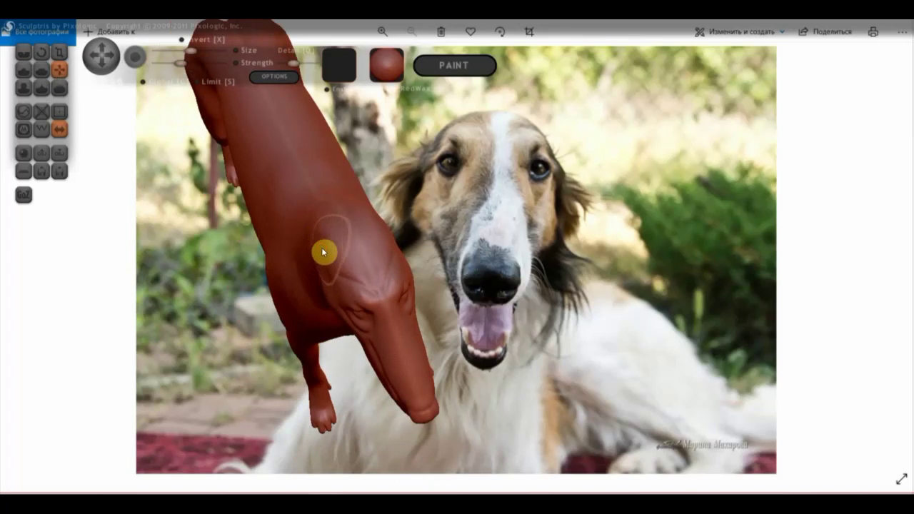
pyautogui.moveTo(353, 237)
pyautogui.mouseDown(button='right')
pyautogui.moveTo(441, 174)
pyautogui.moveTo(504, 171)
pyautogui.mouseUp(button='right')
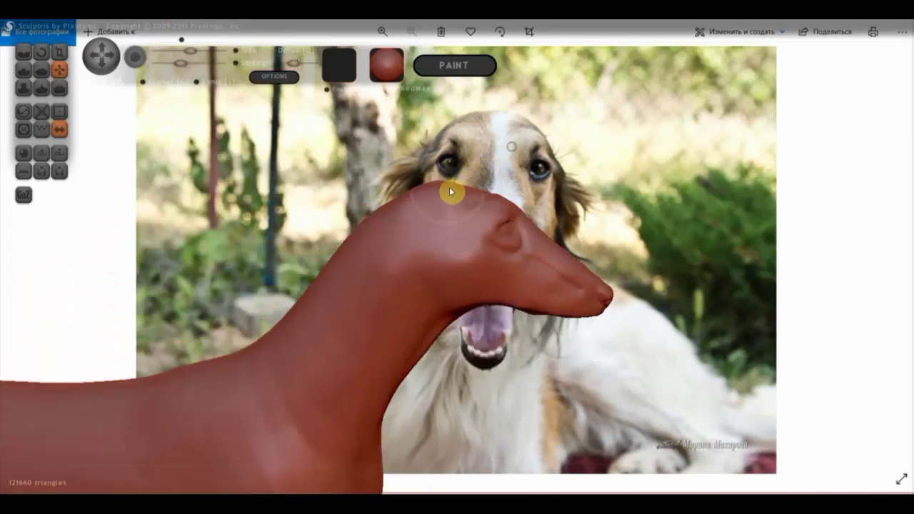
pyautogui.moveTo(449, 185); pyautogui.dragTo(452, 193, button='right')
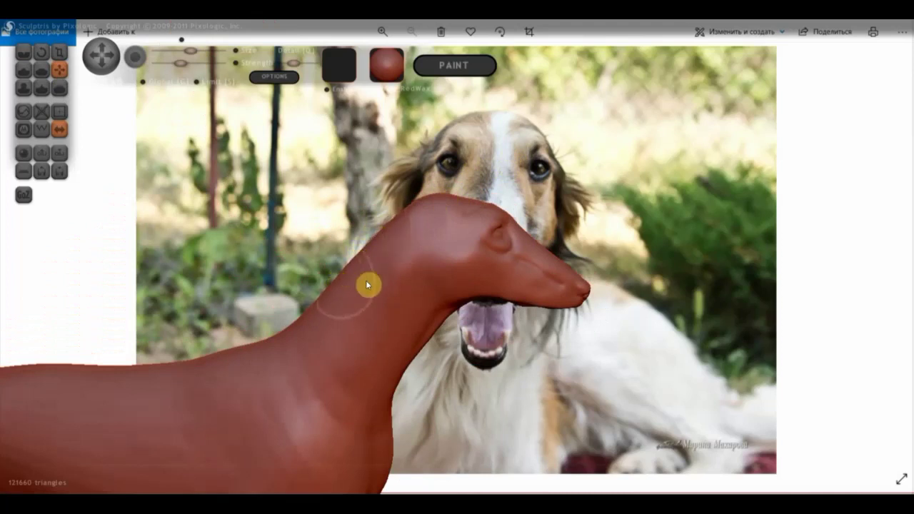
pyautogui.moveTo(500, 455); pyautogui.dragTo(472, 394)
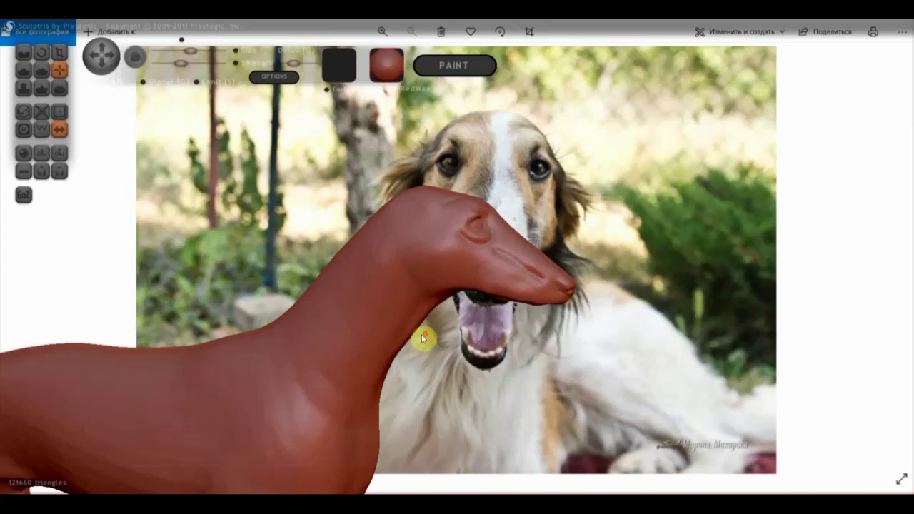
pyautogui.moveTo(421, 334); pyautogui.dragTo(445, 336)
pyautogui.scroll(-3, 461, 332)
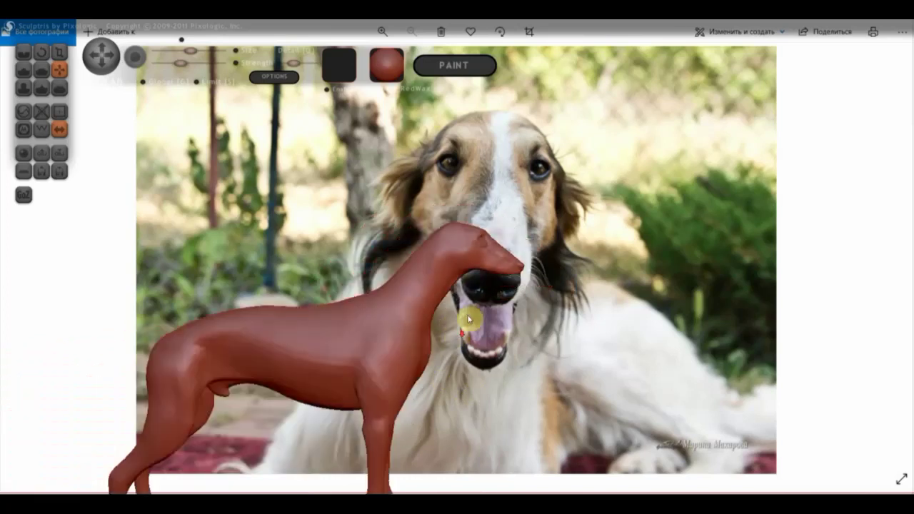
pyautogui.scroll(-2, 502, 321)
pyautogui.moveTo(431, 347); pyautogui.dragTo(555, 295)
pyautogui.scroll(3, 592, 269)
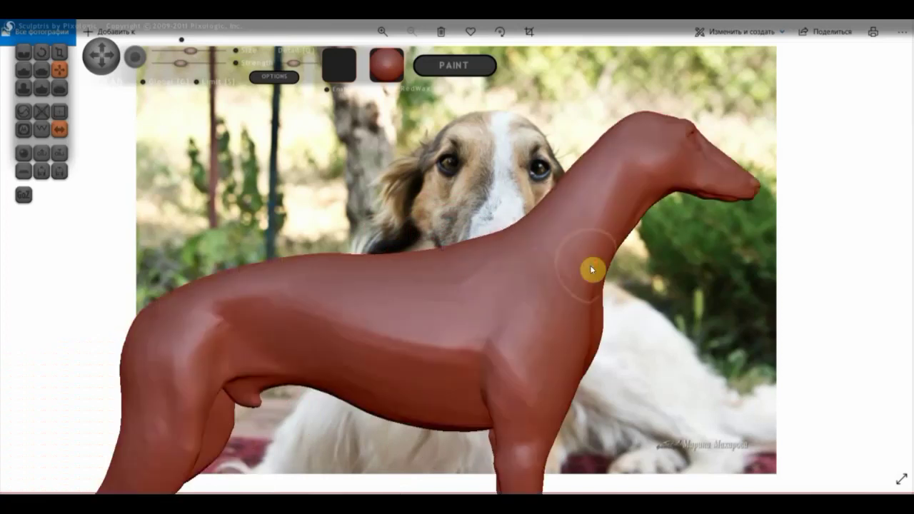
pyautogui.moveTo(592, 267)
pyautogui.mouseDown()
pyautogui.moveTo(565, 268)
pyautogui.moveTo(574, 247)
pyautogui.moveTo(420, 294)
pyautogui.mouseUp()
pyautogui.scroll(-2, 577, 247)
pyautogui.scroll(3, 476, 259)
pyautogui.scroll(-1, 547, 193)
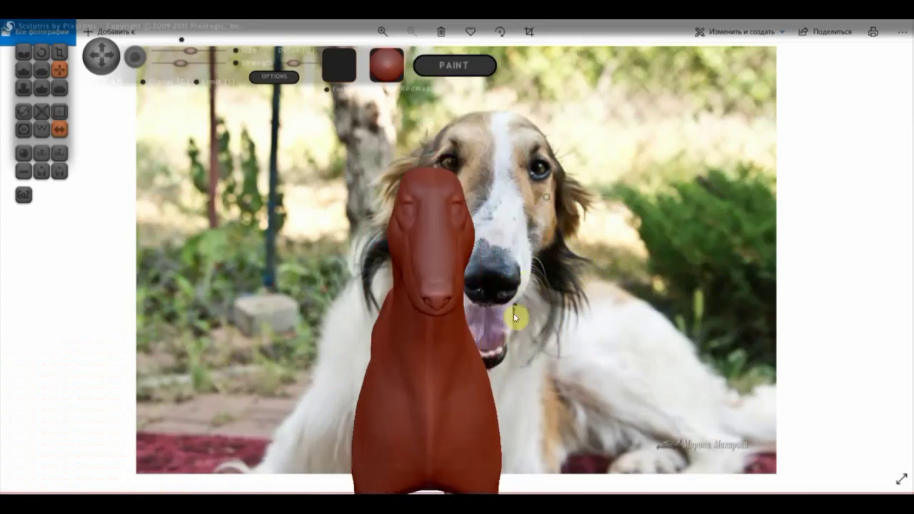
pyautogui.scroll(2, 521, 316)
pyautogui.moveTo(496, 295)
pyautogui.mouseDown()
pyautogui.moveTo(342, 272)
pyautogui.moveTo(310, 287)
pyautogui.moveTo(364, 282)
pyautogui.moveTo(292, 292)
pyautogui.mouseUp()
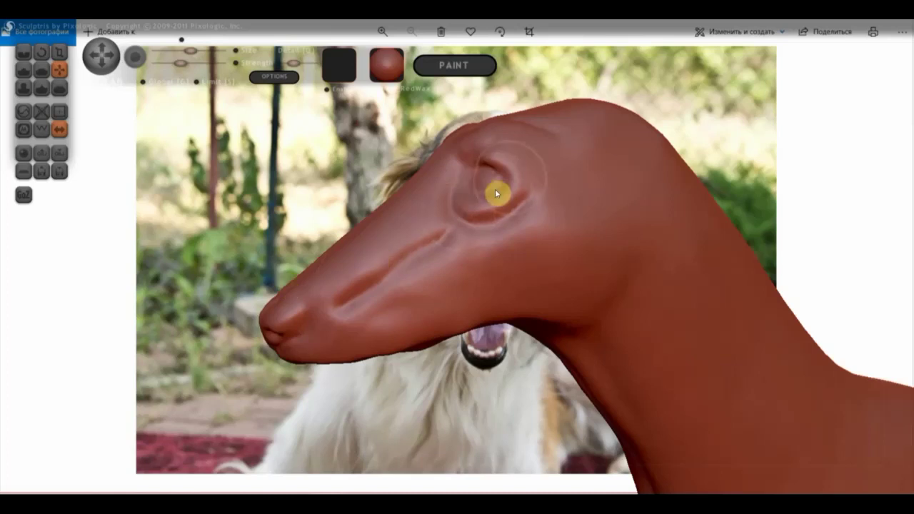
pyautogui.moveTo(495, 190); pyautogui.dragTo(504, 183)
pyautogui.scroll(-2, 514, 168)
pyautogui.scroll(-1, 532, 151)
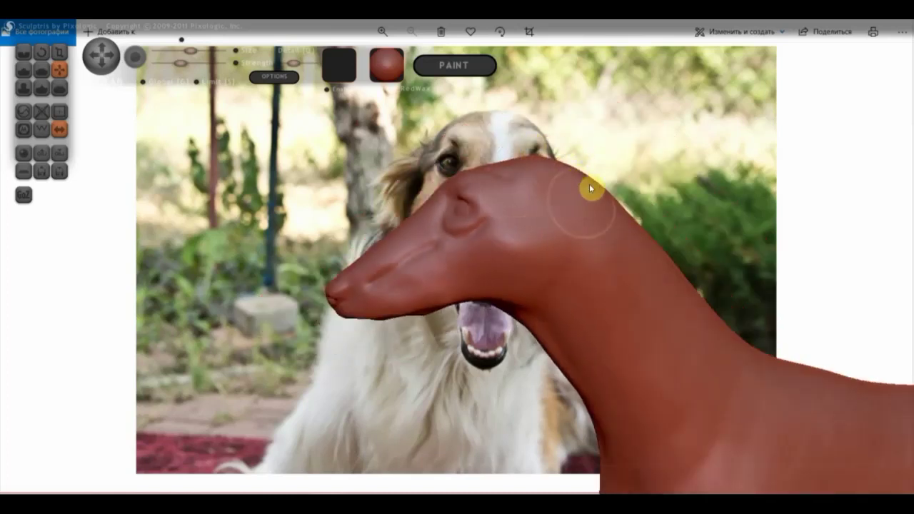
pyautogui.moveTo(554, 232); pyautogui.dragTo(729, 273, button='right')
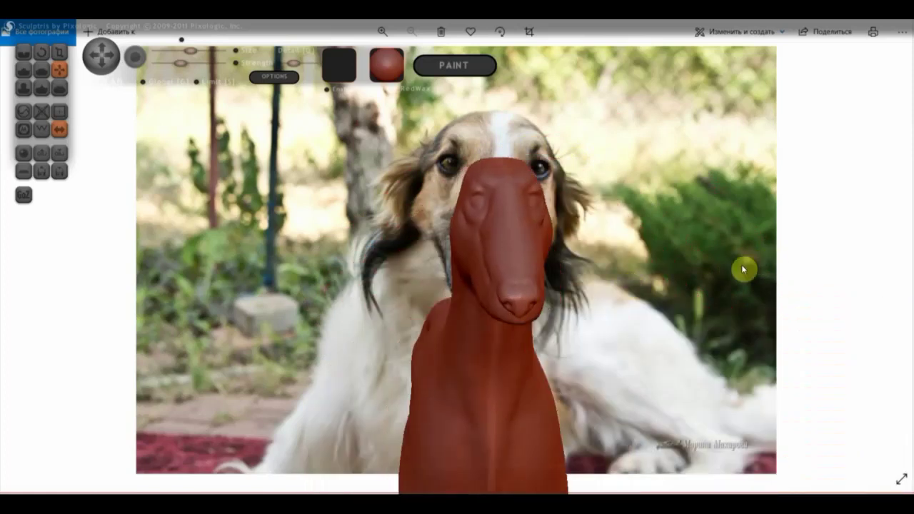
pyautogui.click(41, 70)
# Flatten the surface along the top of the head, the muzzle and the cheek
pyautogui.scroll(3, 212, 183)
pyautogui.moveTo(213, 183); pyautogui.dragTo(570, 260)
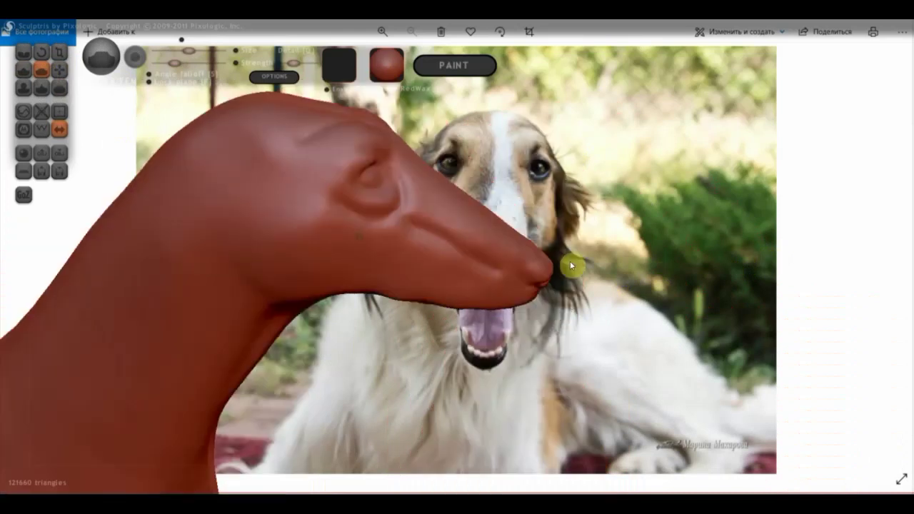
pyautogui.scroll(3, 394, 238)
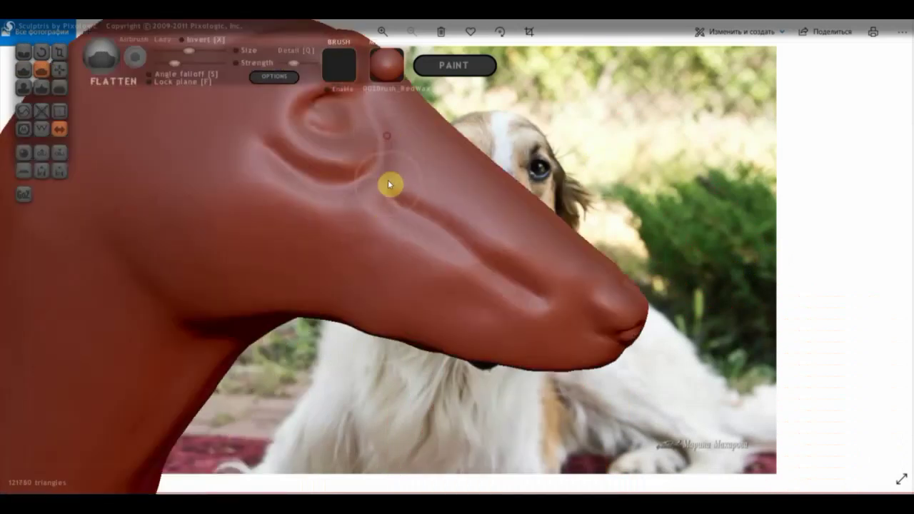
pyautogui.moveTo(416, 182); pyautogui.dragTo(406, 186)
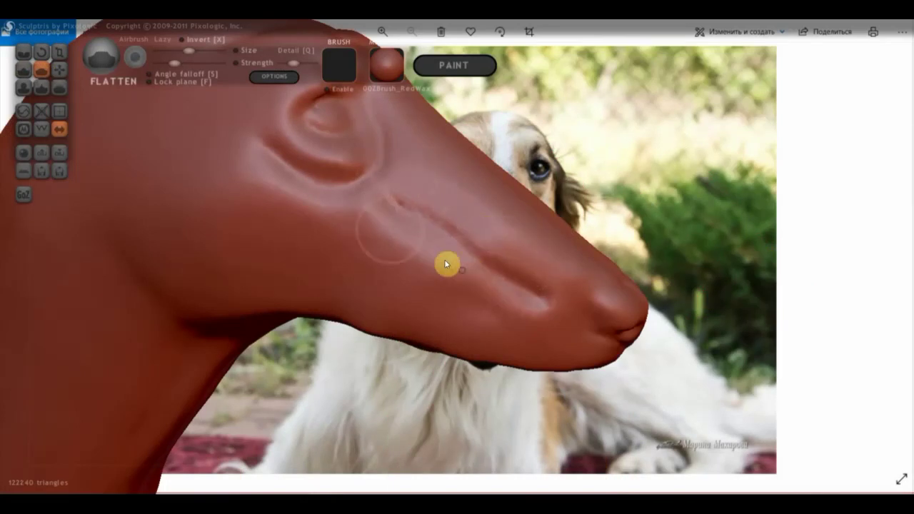
pyautogui.moveTo(447, 263); pyautogui.dragTo(365, 217)
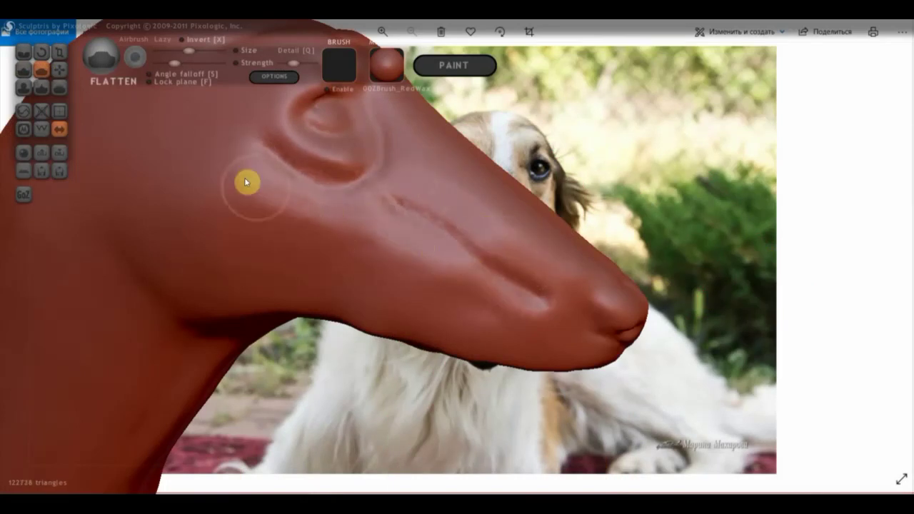
pyautogui.moveTo(204, 202)
pyautogui.mouseDown()
pyautogui.moveTo(149, 210)
pyautogui.moveTo(270, 177)
pyautogui.mouseUp()
# Reshape the area around the eye and deepen the eye socket
pyautogui.moveTo(270, 177); pyautogui.dragTo(264, 182, button='right')
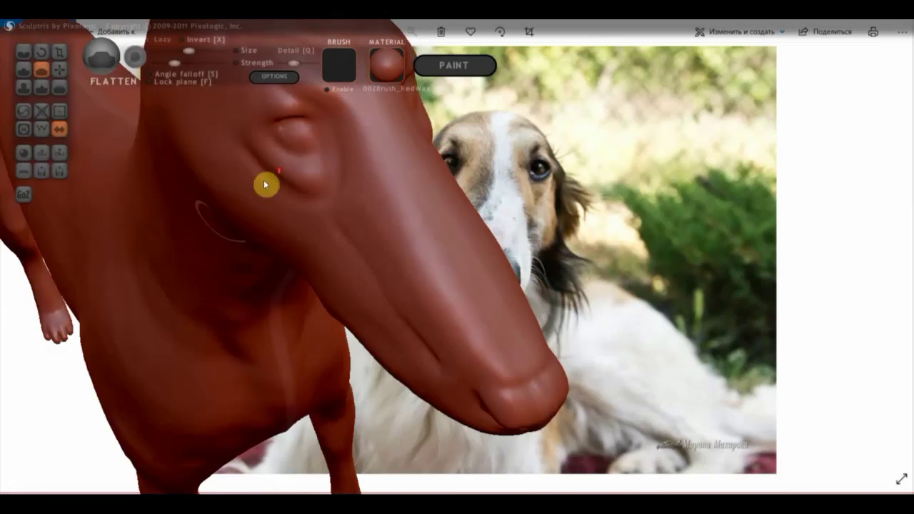
pyautogui.scroll(5, 265, 182)
pyautogui.moveTo(331, 152)
pyautogui.mouseDown(button='right')
pyautogui.moveTo(703, 229)
pyautogui.moveTo(693, 267)
pyautogui.mouseUp(button='right')
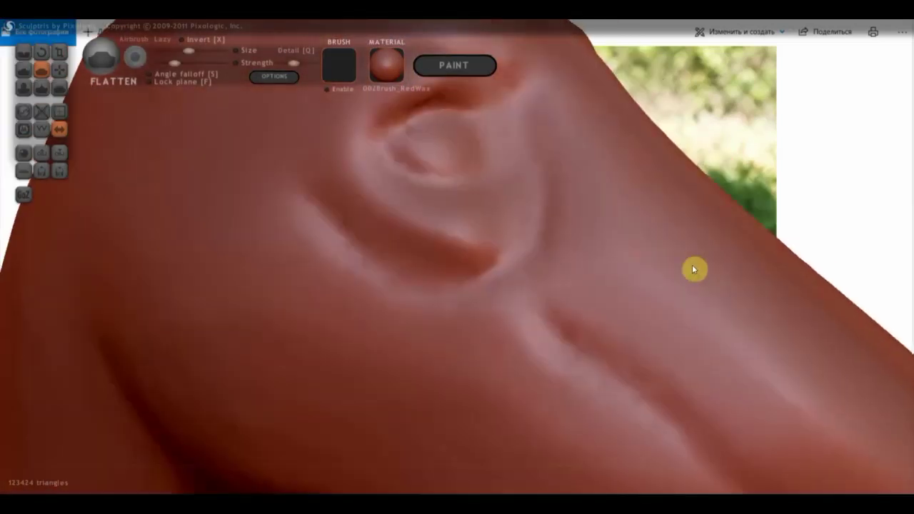
pyautogui.moveTo(632, 241); pyautogui.dragTo(489, 247, button='right')
pyautogui.moveTo(490, 247); pyautogui.dragTo(409, 225)
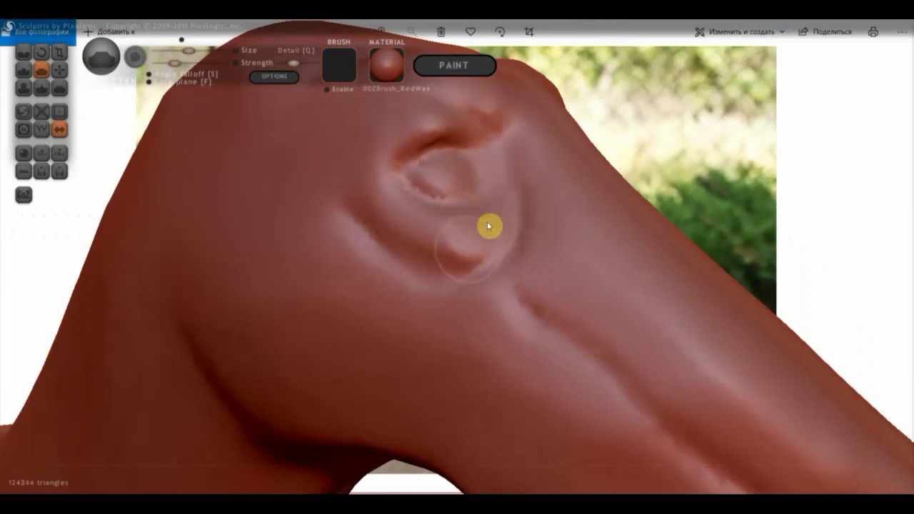
pyautogui.moveTo(367, 218); pyautogui.dragTo(418, 219)
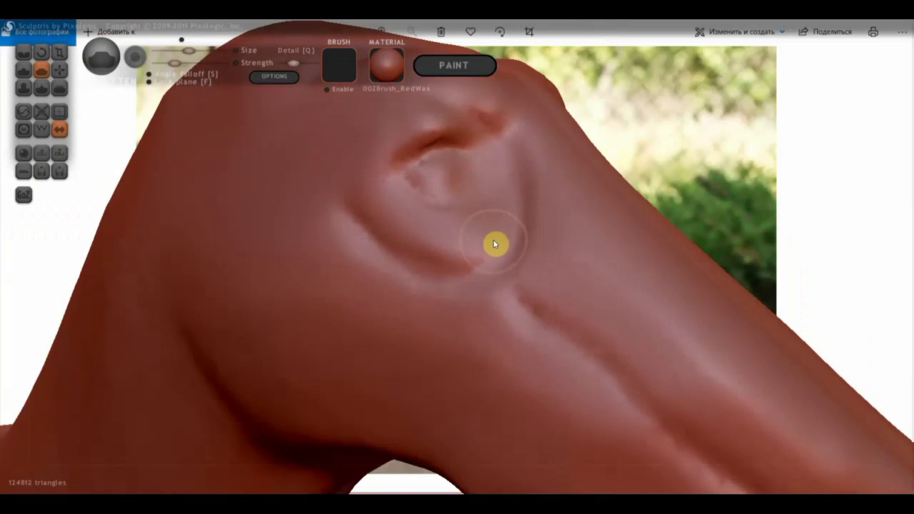
pyautogui.moveTo(498, 329); pyautogui.dragTo(495, 326)
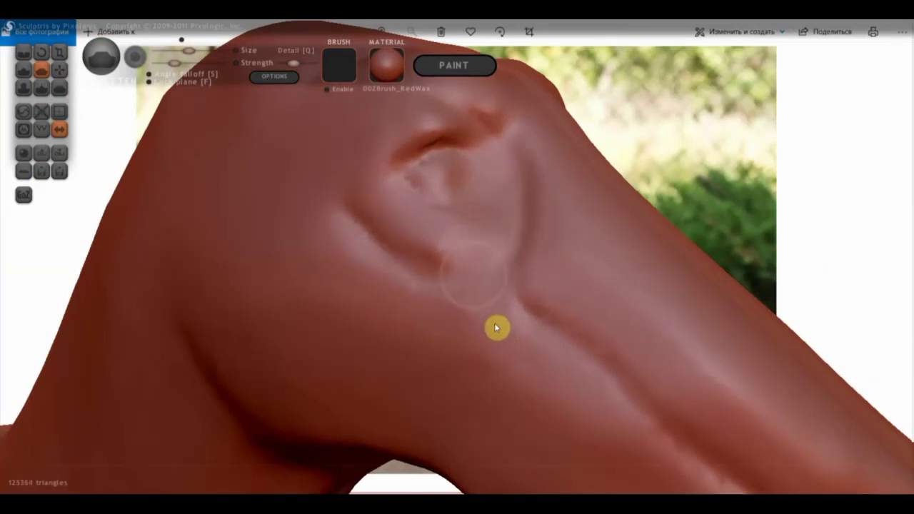
pyautogui.moveTo(648, 180)
pyautogui.mouseDown(button='right')
pyautogui.moveTo(710, 138)
pyautogui.moveTo(507, 141)
pyautogui.mouseUp(button='right')
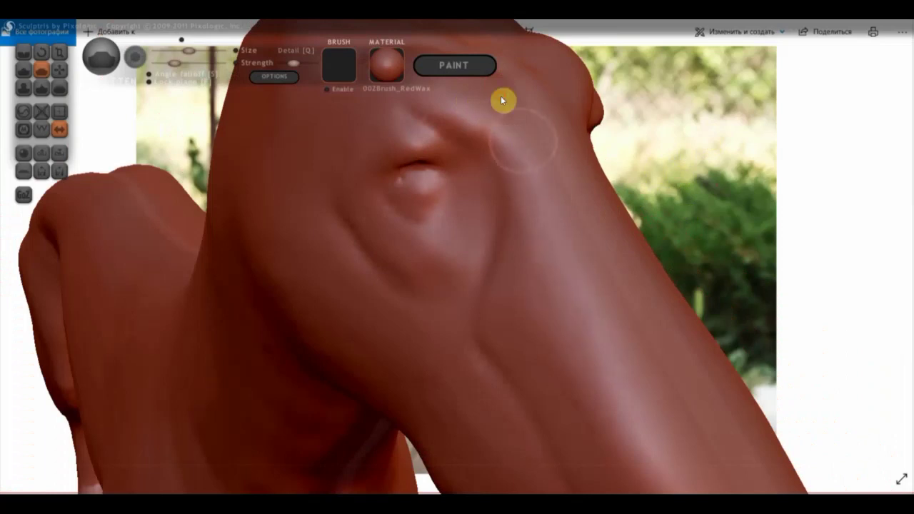
# Zoom out and rotate to review the whole head from the front
pyautogui.scroll(-3, 629, 379)
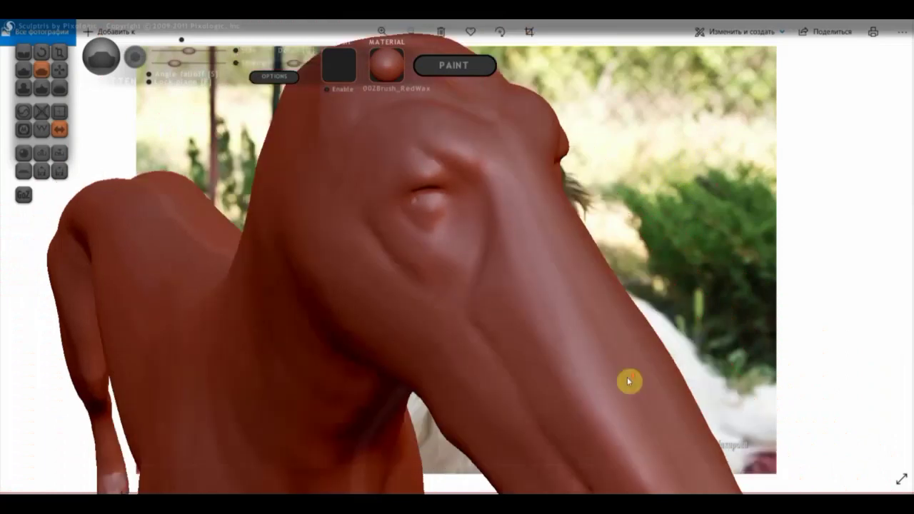
pyautogui.scroll(-2, 620, 369)
pyautogui.moveTo(619, 369); pyautogui.dragTo(640, 255, button='right')
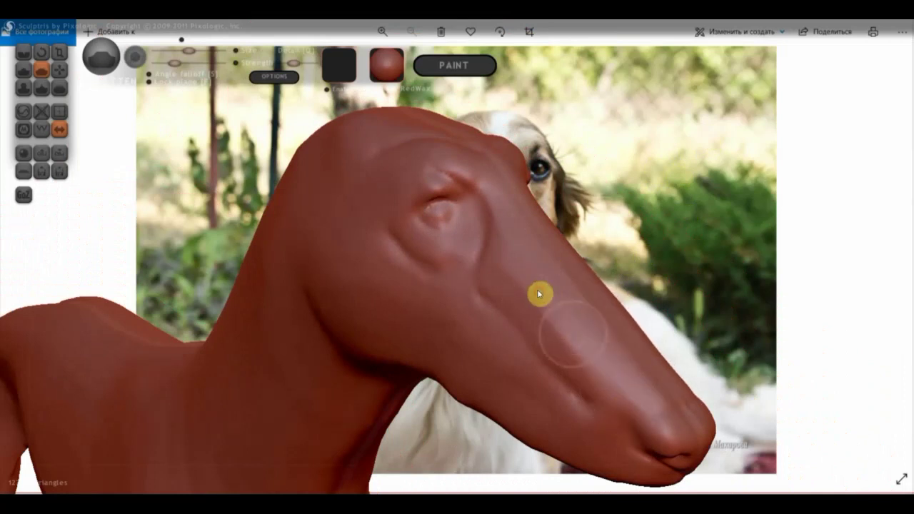
pyautogui.moveTo(612, 398)
pyautogui.mouseDown(button='right')
pyautogui.moveTo(440, 378)
pyautogui.moveTo(440, 365)
pyautogui.moveTo(526, 351)
pyautogui.moveTo(423, 366)
pyautogui.moveTo(638, 321)
pyautogui.moveTo(375, 322)
pyautogui.moveTo(526, 287)
pyautogui.moveTo(577, 306)
pyautogui.mouseUp(button='right')
pyautogui.scroll(-3, 425, 366)
pyautogui.scroll(3, 669, 281)
pyautogui.scroll(2, 501, 241)
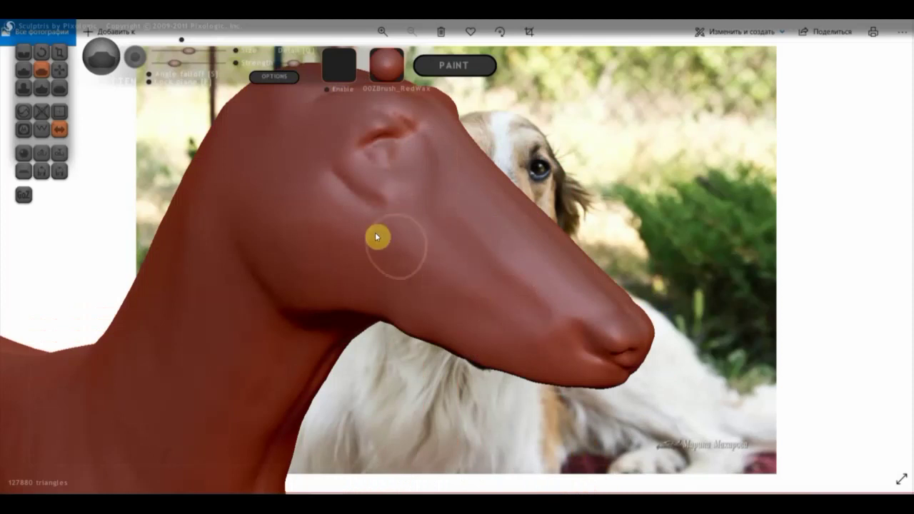
pyautogui.click(23, 52)
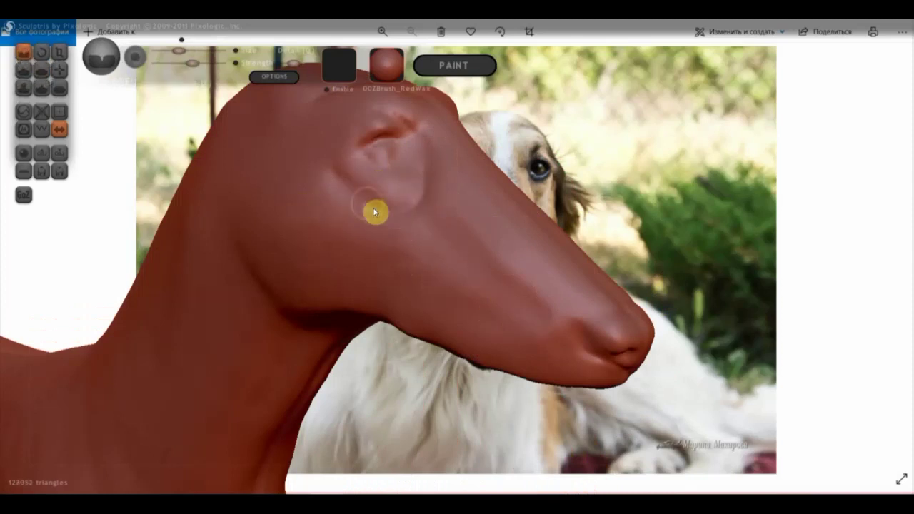
# Raise a brow ridge above the eye and lengthen the crease above it
pyautogui.moveTo(384, 157); pyautogui.dragTo(362, 173, button='right')
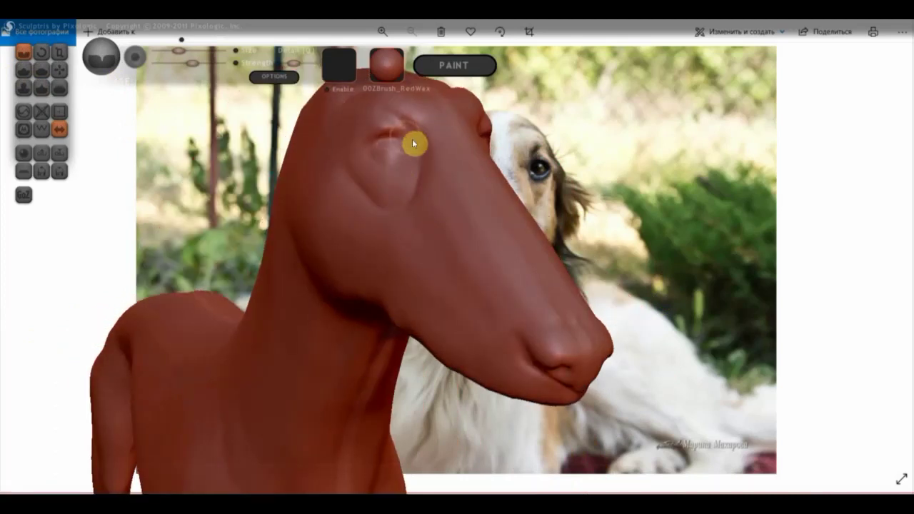
pyautogui.moveTo(405, 138); pyautogui.dragTo(377, 169)
pyautogui.moveTo(406, 142)
pyautogui.mouseDown()
pyautogui.moveTo(384, 170)
pyautogui.moveTo(380, 138)
pyautogui.mouseUp()
pyautogui.moveTo(410, 149)
pyautogui.mouseDown(button='right')
pyautogui.moveTo(333, 153)
pyautogui.moveTo(412, 144)
pyautogui.mouseUp(button='right')
# Deepen the eye socket beside the brow, then deepen and widen the nostril dent
pyautogui.scroll(-2, 414, 148)
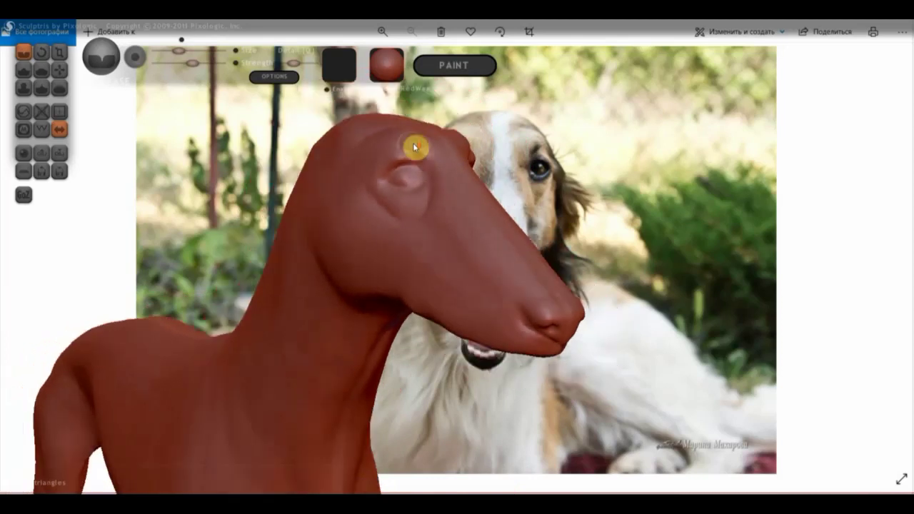
pyautogui.moveTo(388, 181)
pyautogui.keyDown('alt'); pyautogui.mouseDown(button='right')
pyautogui.moveTo(341, 273)
pyautogui.moveTo(377, 270)
pyautogui.moveTo(419, 291)
pyautogui.moveTo(434, 286)
pyautogui.mouseUp(button='right'); pyautogui.keyUp('alt')
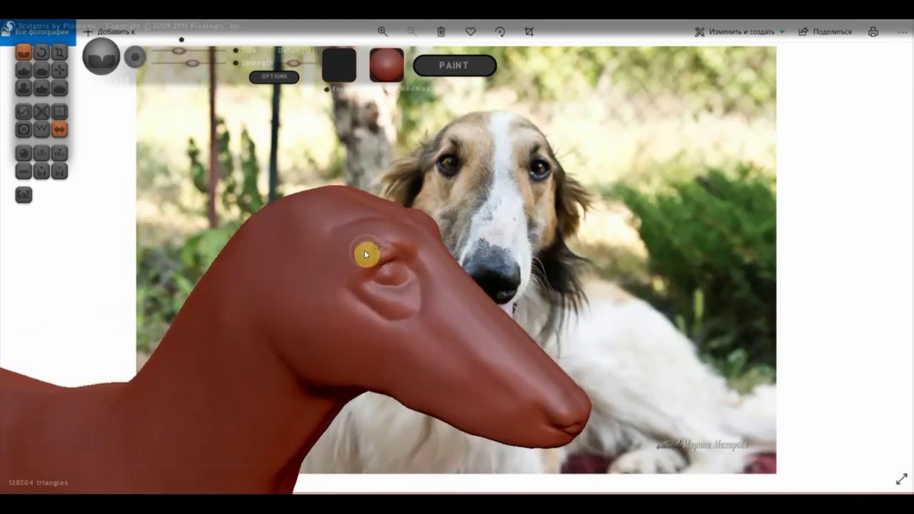
pyautogui.moveTo(355, 287); pyautogui.dragTo(374, 269)
pyautogui.moveTo(339, 295)
pyautogui.mouseDown(button='right')
pyautogui.moveTo(224, 261)
pyautogui.moveTo(314, 250)
pyautogui.moveTo(447, 255)
pyautogui.moveTo(421, 252)
pyautogui.mouseUp(button='right')
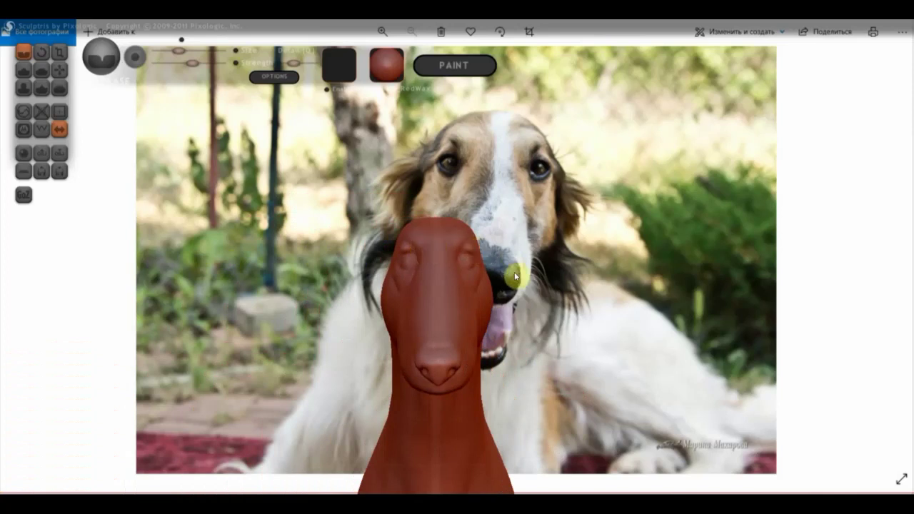
pyautogui.moveTo(515, 275)
pyautogui.mouseDown(button='right')
pyautogui.moveTo(496, 240)
pyautogui.moveTo(407, 264)
pyautogui.moveTo(434, 245)
pyautogui.moveTo(332, 242)
pyautogui.moveTo(452, 247)
pyautogui.moveTo(465, 267)
pyautogui.moveTo(411, 253)
pyautogui.mouseUp(button='right')
pyautogui.moveTo(411, 253)
pyautogui.mouseDown()
pyautogui.moveTo(405, 244)
pyautogui.moveTo(432, 249)
pyautogui.mouseUp()
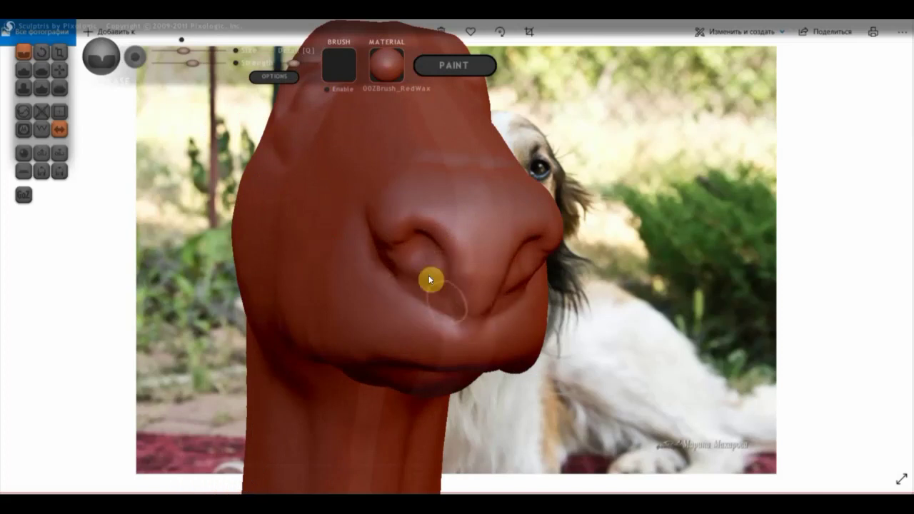
# Smooth away the crease on the side of the nose
pyautogui.moveTo(430, 280); pyautogui.dragTo(506, 312, button='right')
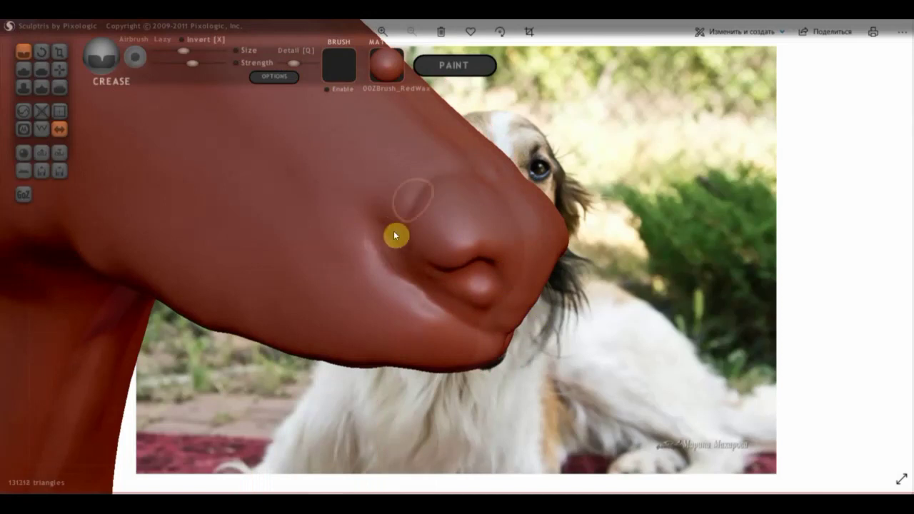
pyautogui.moveTo(394, 236); pyautogui.dragTo(388, 259)
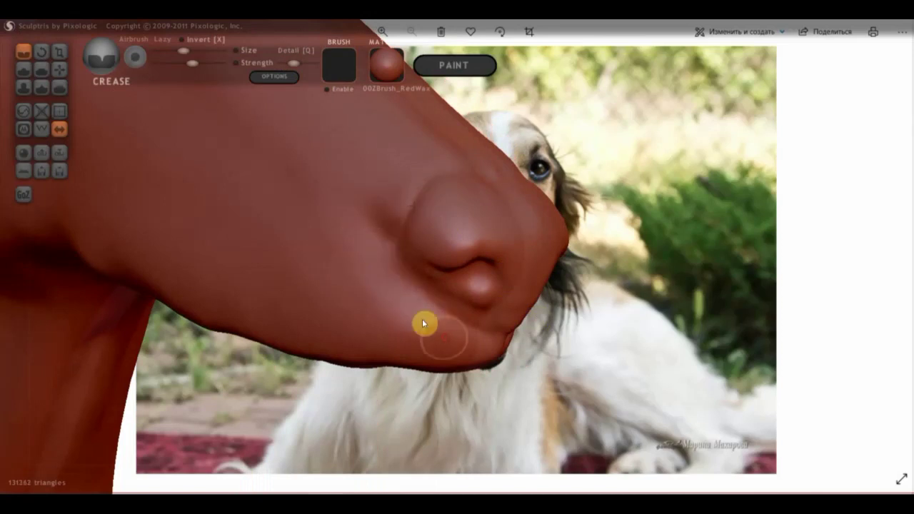
pyautogui.moveTo(423, 324); pyautogui.dragTo(381, 288, button='right')
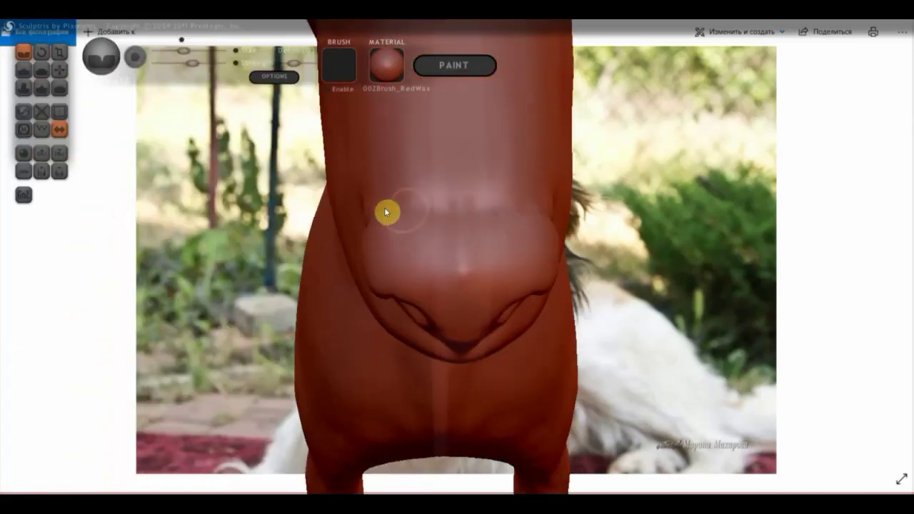
pyautogui.moveTo(373, 211)
pyautogui.mouseDown(button='right')
pyautogui.moveTo(486, 226)
pyautogui.moveTo(506, 204)
pyautogui.moveTo(413, 171)
pyautogui.mouseUp(button='right')
# Make the nostril crease shallower and reshape the nostril and the area below it
pyautogui.click(41, 69)
pyautogui.moveTo(300, 214); pyautogui.dragTo(460, 208, button='right')
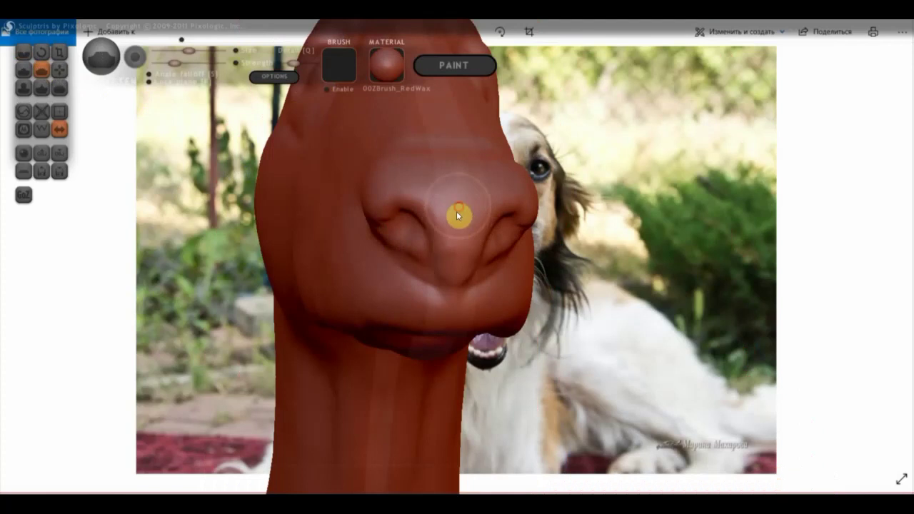
pyautogui.moveTo(455, 248)
pyautogui.mouseDown(button='right')
pyautogui.moveTo(482, 267)
pyautogui.moveTo(408, 214)
pyautogui.mouseUp(button='right')
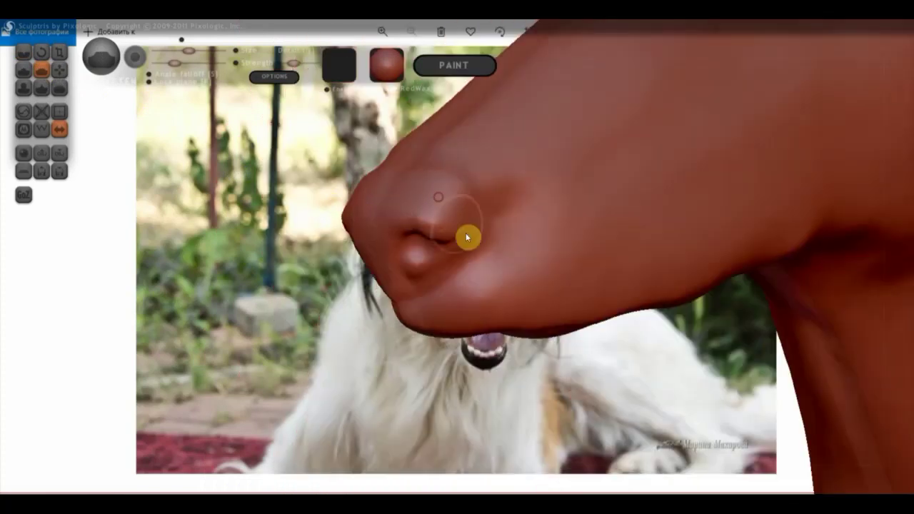
pyautogui.moveTo(459, 238)
pyautogui.mouseDown()
pyautogui.moveTo(465, 212)
pyautogui.moveTo(424, 195)
pyautogui.mouseUp()
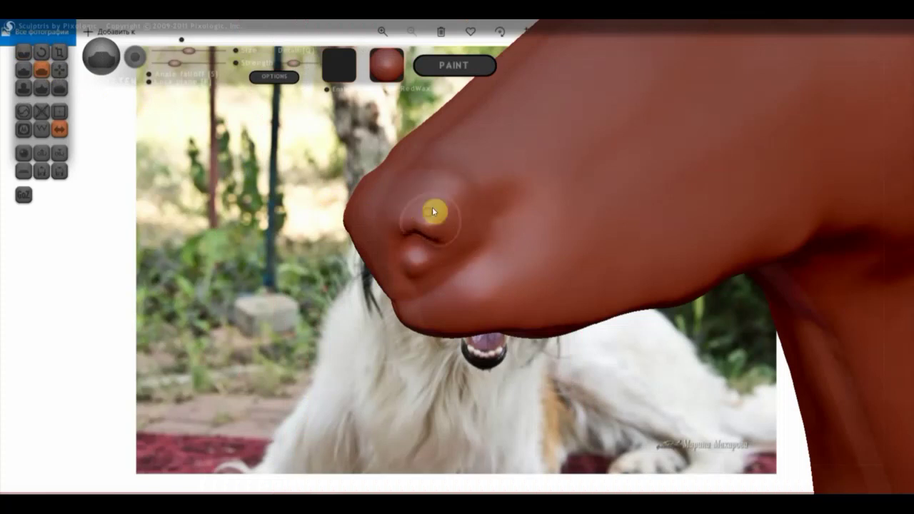
pyautogui.moveTo(424, 231)
pyautogui.mouseDown(button='right')
pyautogui.moveTo(498, 219)
pyautogui.moveTo(457, 207)
pyautogui.mouseUp(button='right')
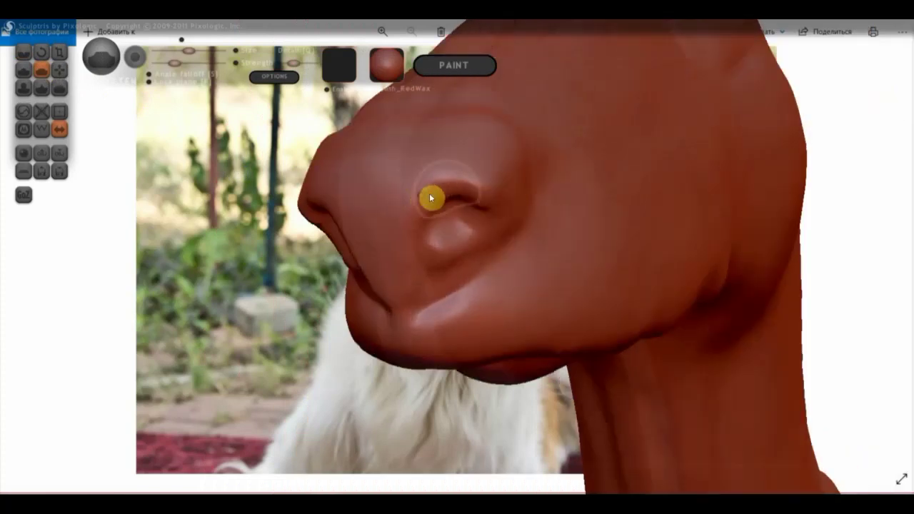
pyautogui.moveTo(465, 196)
pyautogui.mouseDown()
pyautogui.moveTo(414, 243)
pyautogui.moveTo(419, 219)
pyautogui.moveTo(424, 263)
pyautogui.moveTo(489, 246)
pyautogui.mouseUp()
pyautogui.moveTo(488, 246); pyautogui.dragTo(489, 208, button='right')
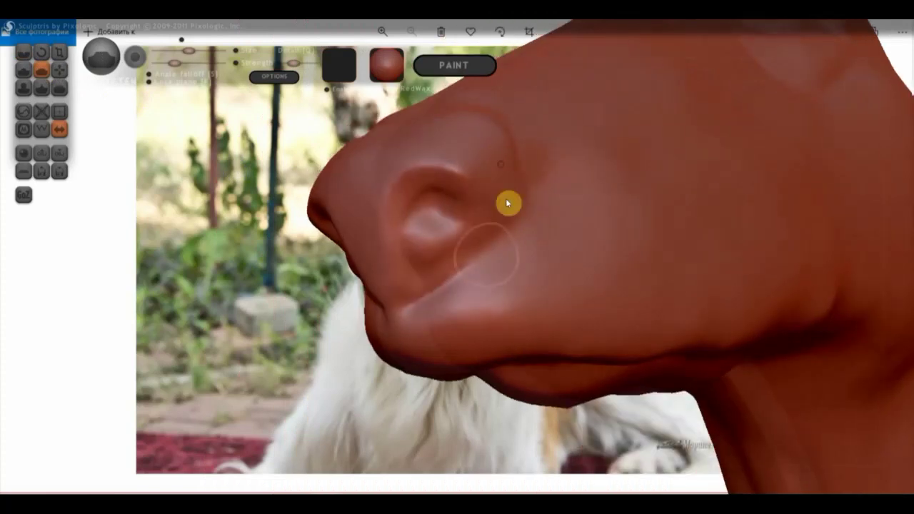
# Smooth the lip crease and the ridge along the snout side, then compare with the photo
pyautogui.moveTo(415, 338)
pyautogui.mouseDown()
pyautogui.moveTo(556, 294)
pyautogui.moveTo(449, 319)
pyautogui.moveTo(525, 307)
pyautogui.mouseUp()
pyautogui.moveTo(522, 305)
pyautogui.mouseDown(button='right')
pyautogui.moveTo(524, 271)
pyautogui.moveTo(551, 248)
pyautogui.mouseUp(button='right')
pyautogui.moveTo(524, 269)
pyautogui.mouseDown()
pyautogui.moveTo(679, 307)
pyautogui.moveTo(755, 306)
pyautogui.moveTo(577, 265)
pyautogui.moveTo(609, 270)
pyautogui.mouseUp()
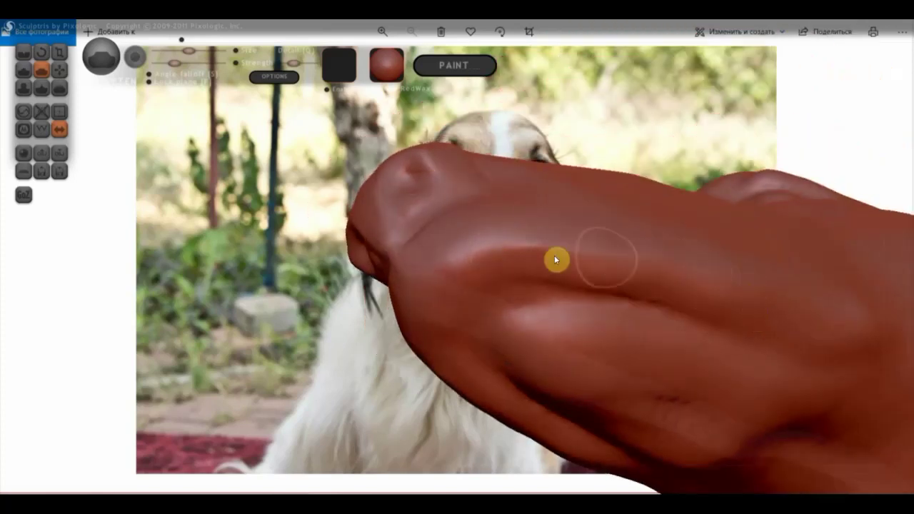
pyautogui.moveTo(588, 267)
pyautogui.mouseDown(button='right')
pyautogui.moveTo(622, 301)
pyautogui.moveTo(659, 317)
pyautogui.mouseUp(button='right')
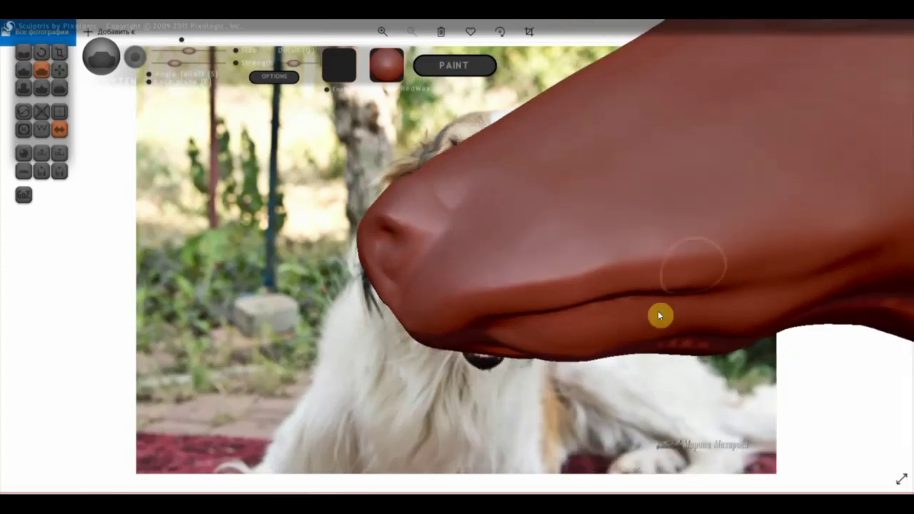
pyautogui.moveTo(453, 296)
pyautogui.mouseDown(button='right')
pyautogui.moveTo(606, 278)
pyautogui.moveTo(559, 319)
pyautogui.moveTo(706, 273)
pyautogui.moveTo(728, 245)
pyautogui.moveTo(673, 265)
pyautogui.moveTo(742, 212)
pyautogui.mouseUp(button='right')
pyautogui.click(23, 52)
pyautogui.moveTo(677, 197); pyautogui.dragTo(634, 269)
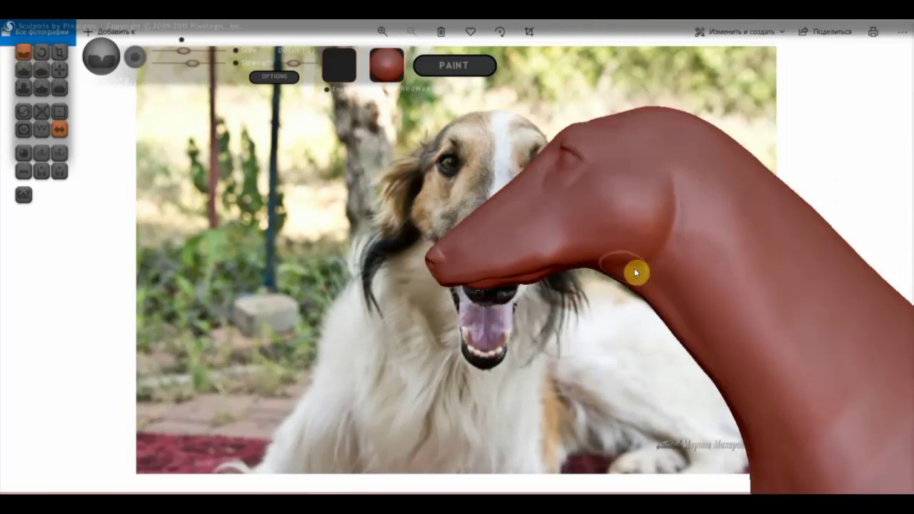
pyautogui.moveTo(675, 236)
pyautogui.mouseDown(button='right')
pyautogui.moveTo(751, 183)
pyautogui.moveTo(716, 249)
pyautogui.mouseUp(button='right')
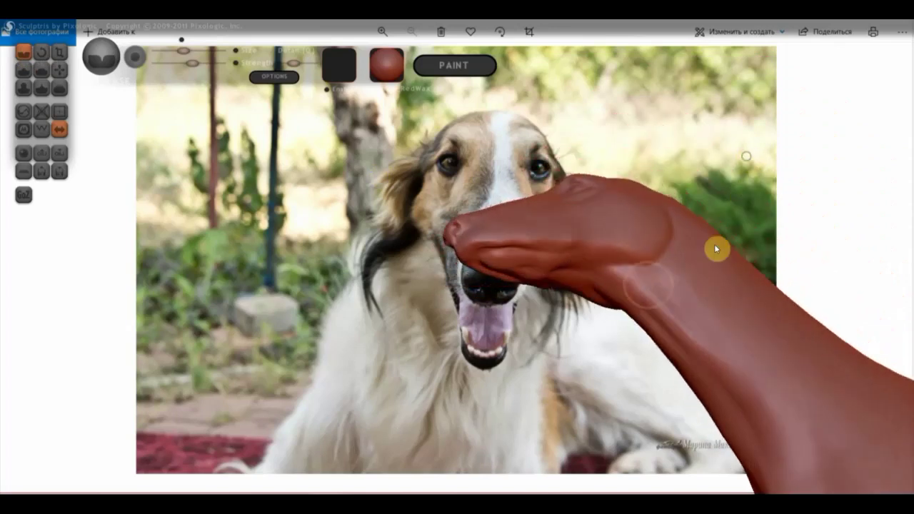
pyautogui.moveTo(606, 263); pyautogui.dragTo(776, 407)
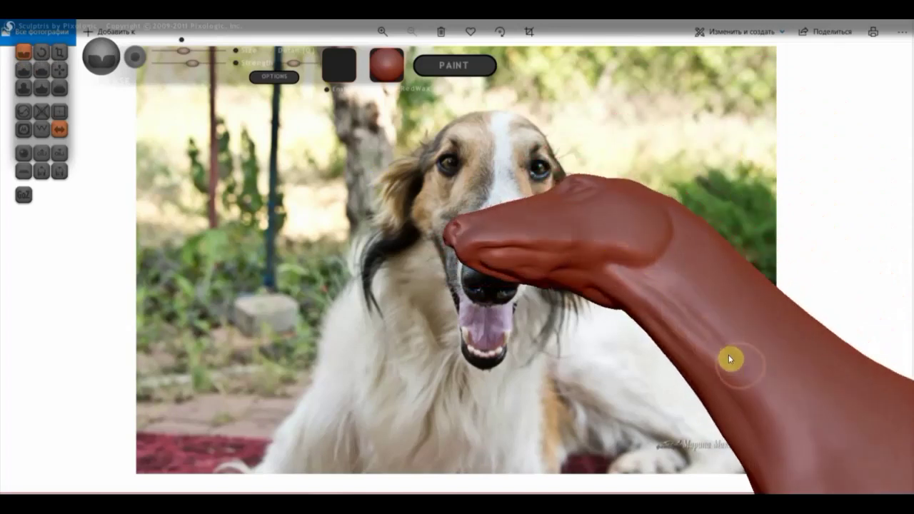
pyautogui.moveTo(779, 407)
pyautogui.mouseDown(button='right')
pyautogui.moveTo(829, 363)
pyautogui.moveTo(638, 398)
pyautogui.moveTo(711, 141)
pyautogui.moveTo(678, 157)
pyautogui.moveTo(712, 198)
pyautogui.mouseUp(button='right')
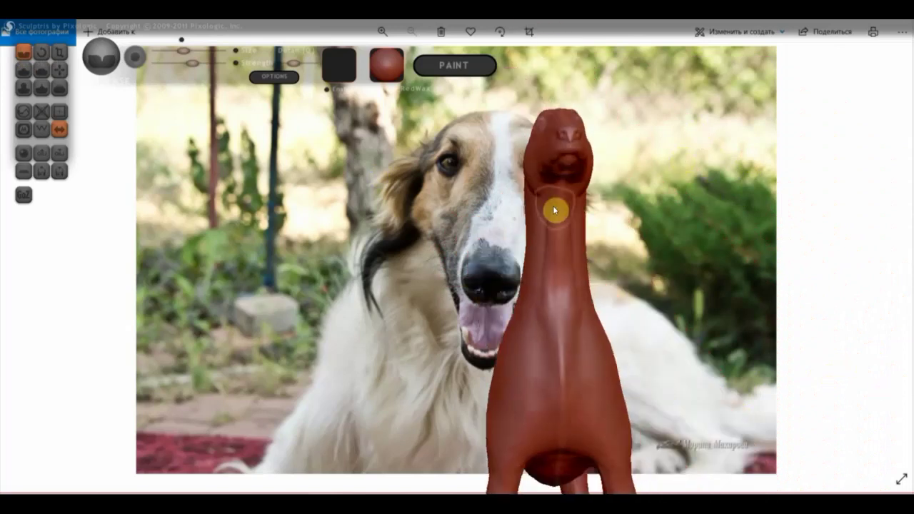
pyautogui.moveTo(551, 361); pyautogui.dragTo(547, 374, button='right')
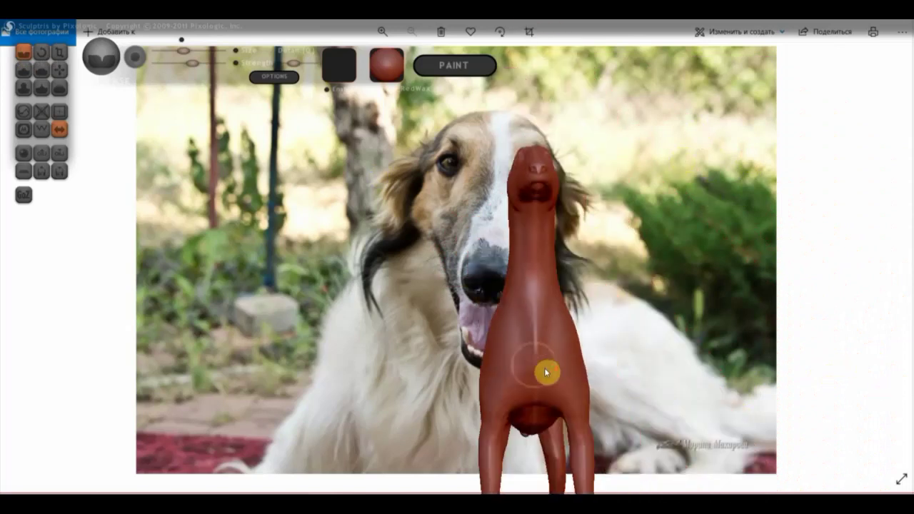
pyautogui.moveTo(480, 340); pyautogui.dragTo(547, 351)
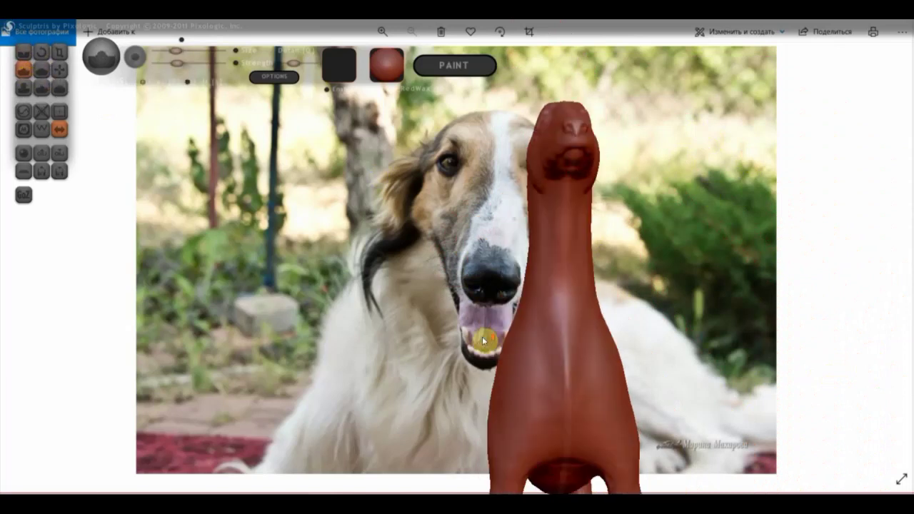
pyautogui.moveTo(547, 351); pyautogui.dragTo(374, 120, button='right')
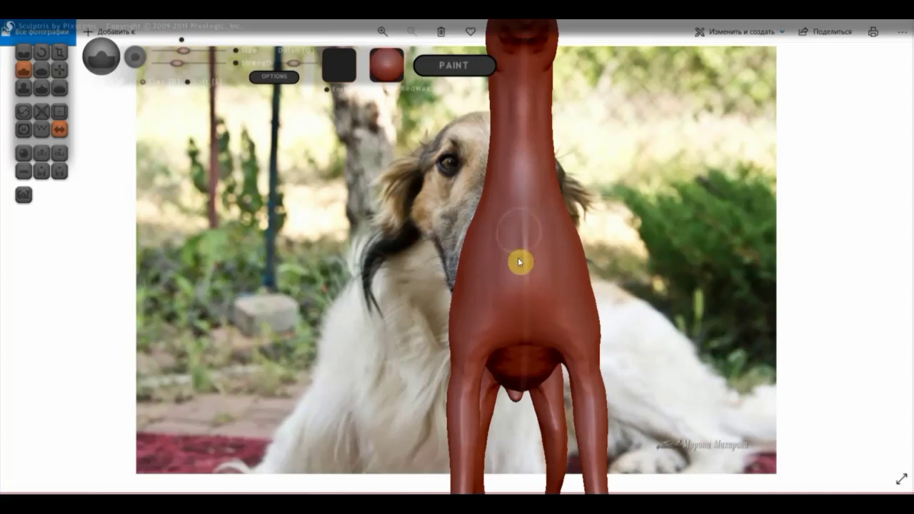
pyautogui.moveTo(514, 346)
pyautogui.mouseDown(button='right')
pyautogui.moveTo(567, 291)
pyautogui.moveTo(742, 306)
pyautogui.mouseUp(button='right')
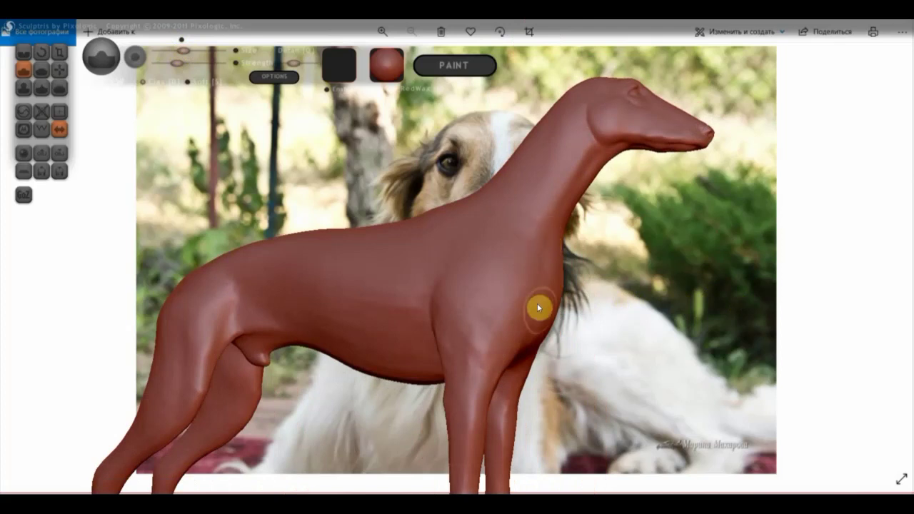
pyautogui.click(57, 74)
pyautogui.moveTo(524, 311)
pyautogui.mouseDown(button='right')
pyautogui.moveTo(557, 327)
pyautogui.moveTo(465, 351)
pyautogui.moveTo(538, 297)
pyautogui.mouseUp(button='right')
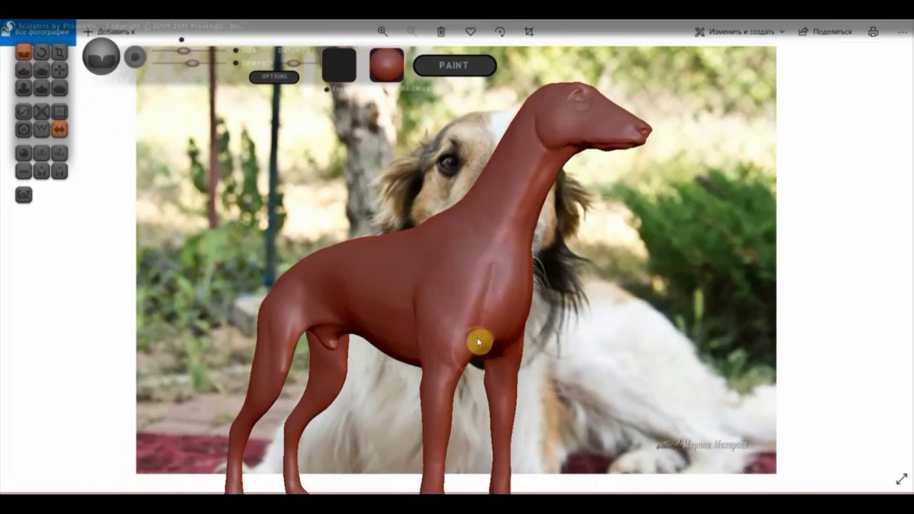
pyautogui.moveTo(493, 336)
pyautogui.mouseDown(button='right')
pyautogui.moveTo(392, 300)
pyautogui.moveTo(414, 273)
pyautogui.moveTo(406, 257)
pyautogui.moveTo(421, 278)
pyautogui.moveTo(417, 227)
pyautogui.moveTo(445, 227)
pyautogui.moveTo(440, 195)
pyautogui.moveTo(494, 233)
pyautogui.moveTo(502, 306)
pyautogui.mouseUp(button='right')
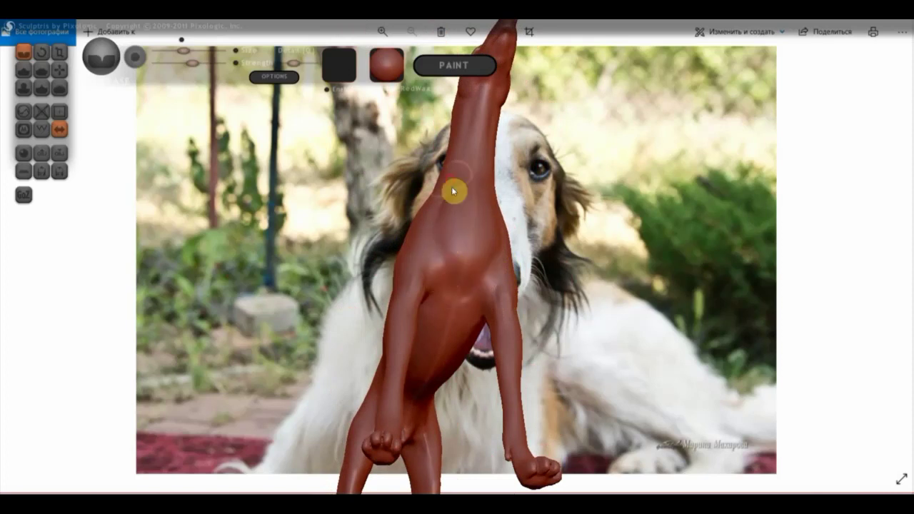
pyautogui.moveTo(454, 277); pyautogui.dragTo(466, 312, button='right')
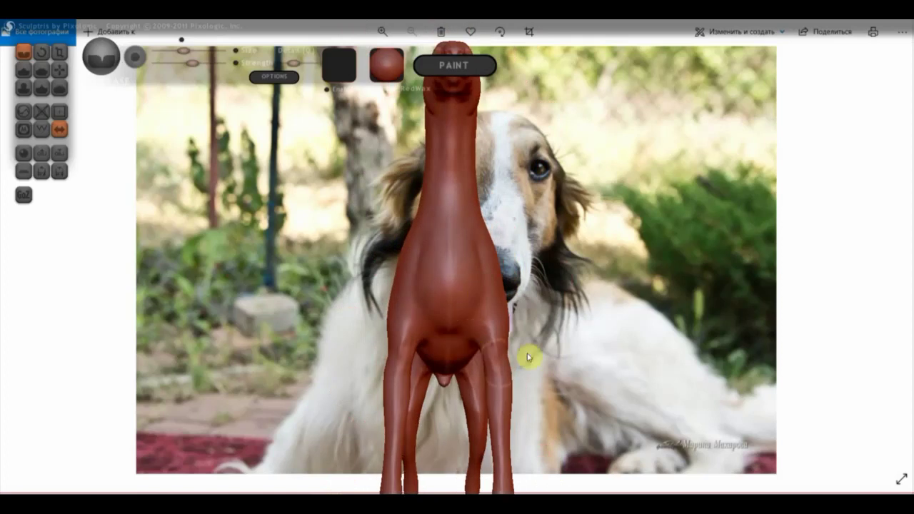
pyautogui.moveTo(526, 355); pyautogui.dragTo(372, 359, button='right')
pyautogui.moveTo(486, 354)
pyautogui.mouseDown(button='right')
pyautogui.moveTo(393, 350)
pyautogui.moveTo(355, 367)
pyautogui.moveTo(414, 379)
pyautogui.moveTo(479, 372)
pyautogui.mouseUp(button='right')
pyautogui.scroll(-2, 480, 372)
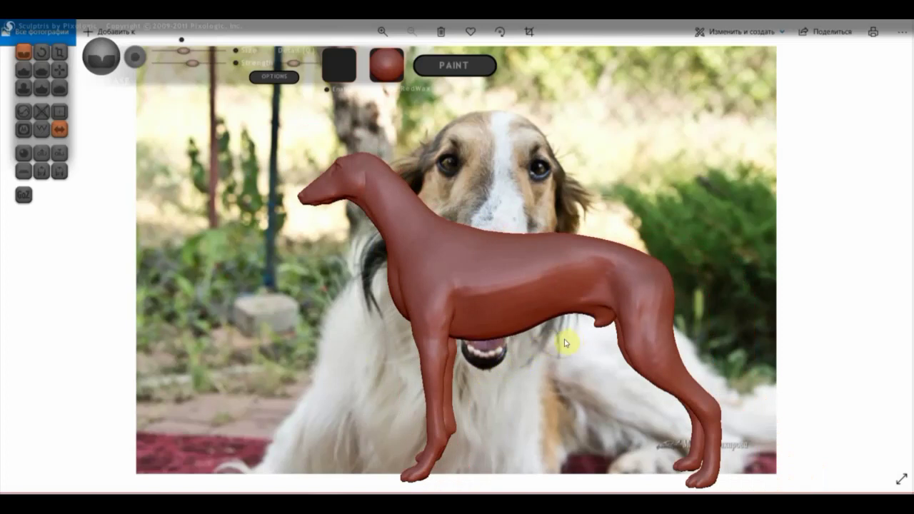
pyautogui.moveTo(547, 364); pyautogui.dragTo(749, 255, button='right')
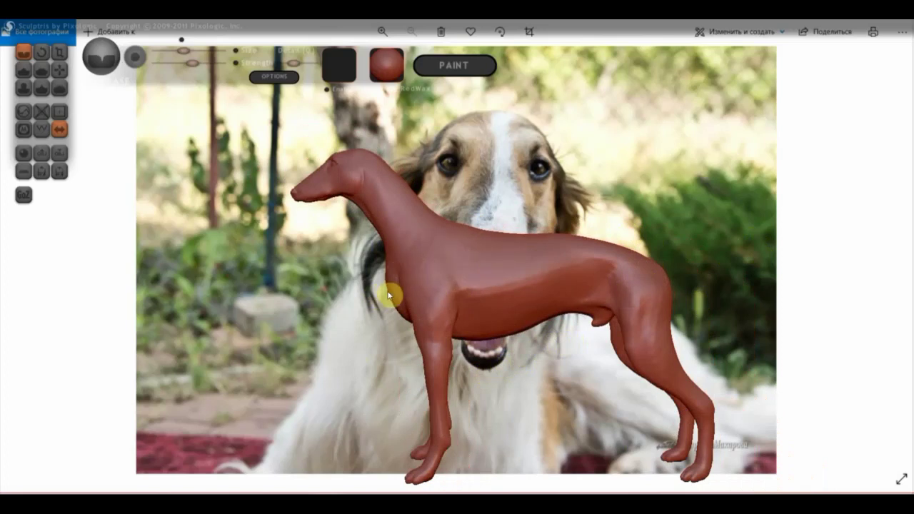
pyautogui.click(59, 69)
# Orbit and zoom to a side-on view of the dog's belly
pyautogui.scroll(3, 300, 240)
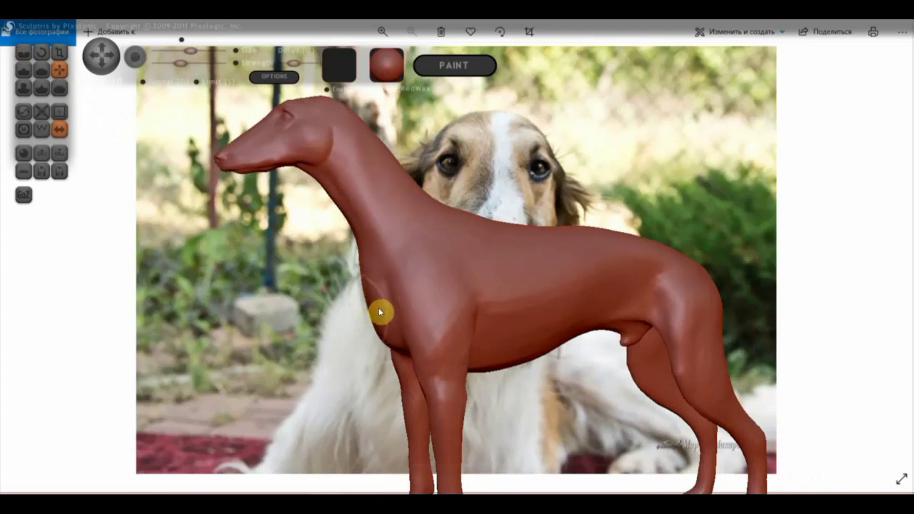
pyautogui.moveTo(378, 307); pyautogui.dragTo(264, 309)
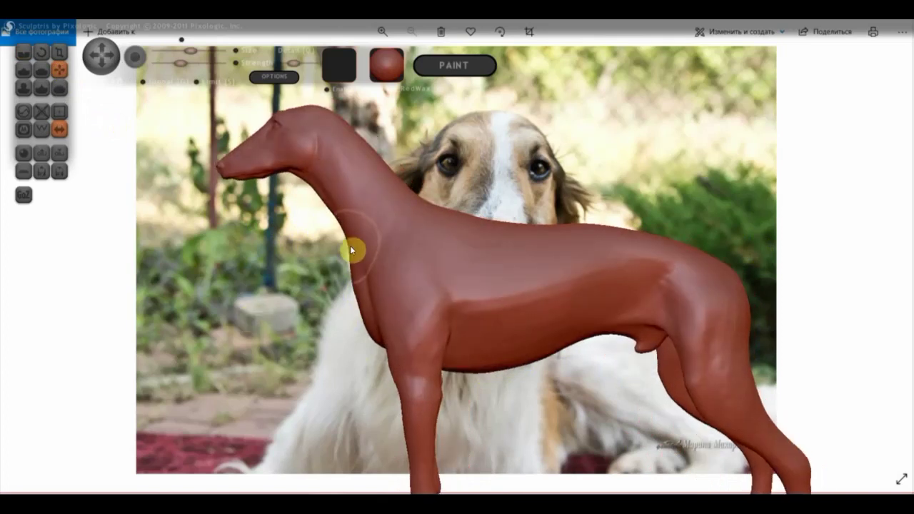
pyautogui.moveTo(359, 326)
pyautogui.mouseDown()
pyautogui.moveTo(401, 314)
pyautogui.moveTo(438, 350)
pyautogui.mouseUp()
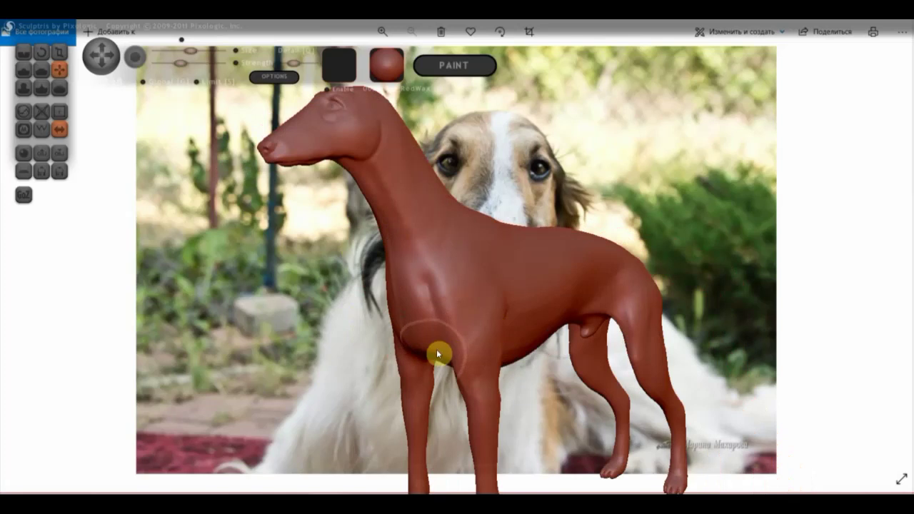
pyautogui.scroll(2, 414, 351)
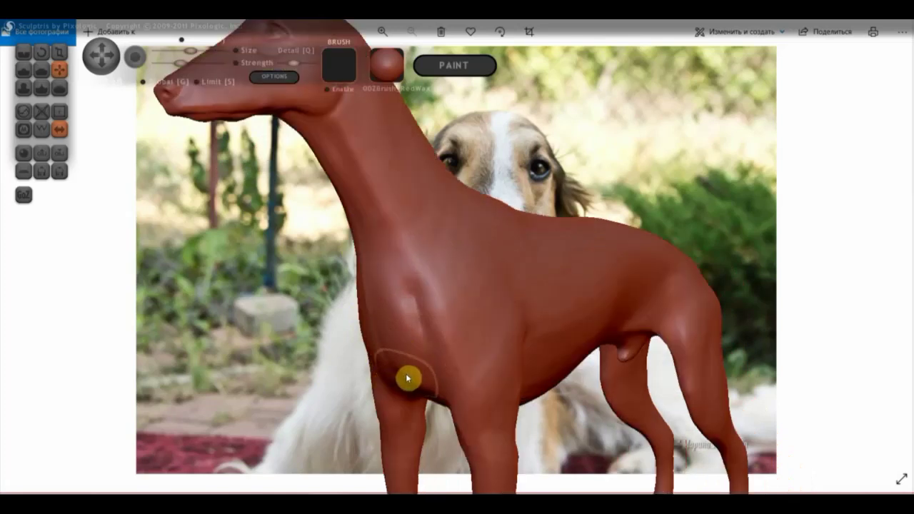
pyautogui.moveTo(379, 376); pyautogui.dragTo(289, 376)
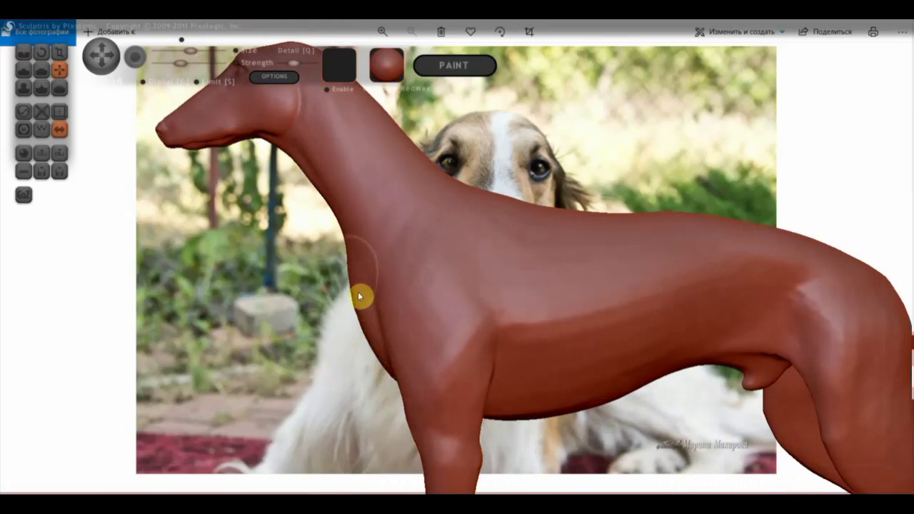
pyautogui.scroll(-2, 441, 296)
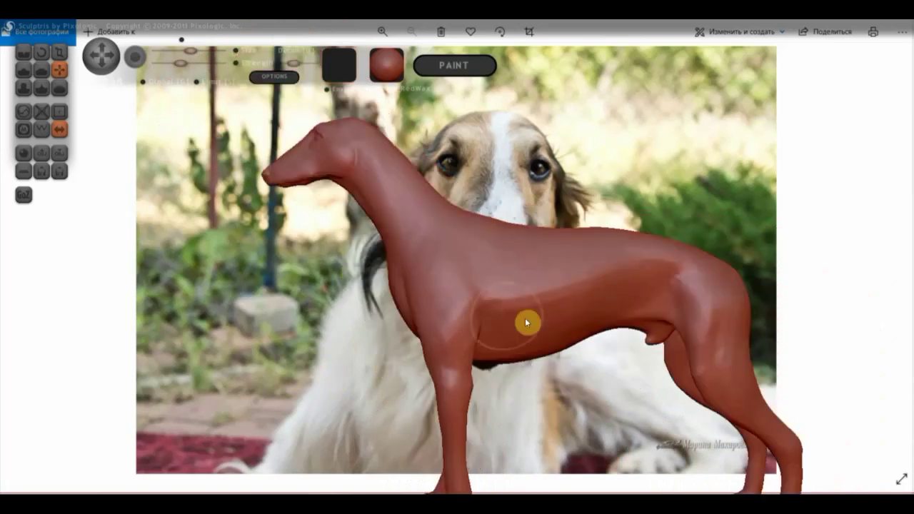
pyautogui.scroll(-2, 524, 318)
pyautogui.scroll(-2, 464, 336)
pyautogui.moveTo(421, 353); pyautogui.dragTo(428, 343, button='right')
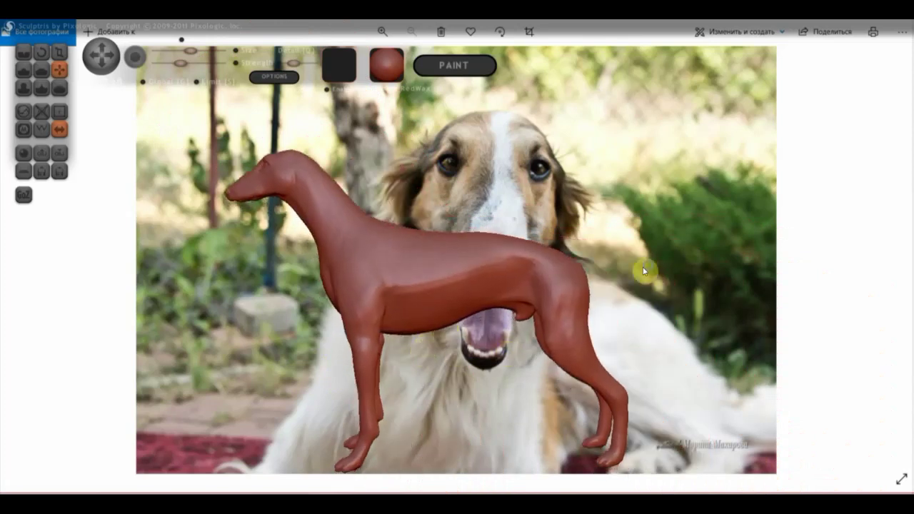
pyautogui.scroll(3, 490, 301)
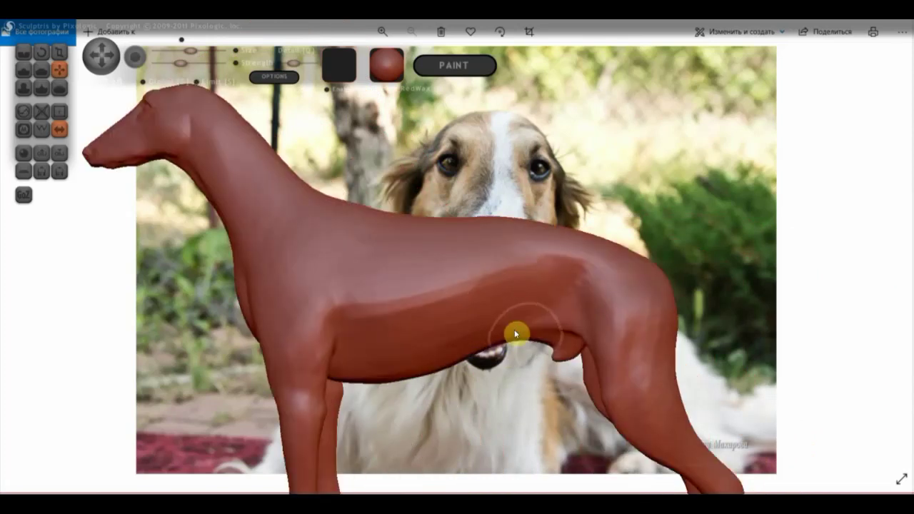
# Lift the underside of the belly and reshape the lobe beneath it
pyautogui.moveTo(509, 346); pyautogui.dragTo(555, 331)
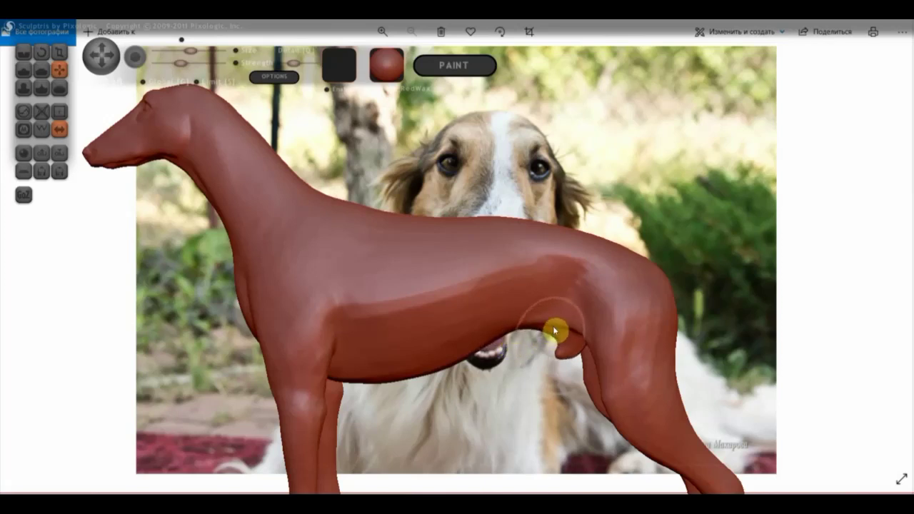
pyautogui.moveTo(554, 328); pyautogui.dragTo(560, 347)
pyautogui.click(24, 70)
pyautogui.scroll(5, 517, 314)
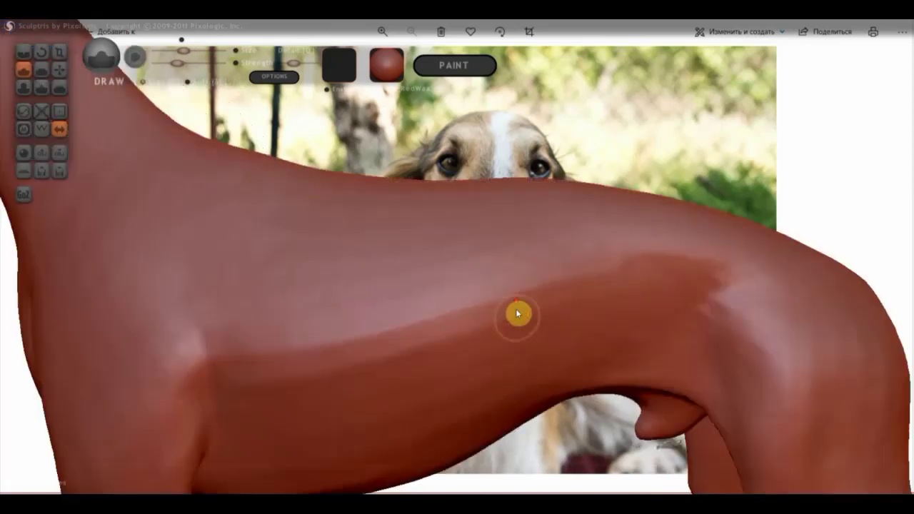
pyautogui.scroll(-5, 518, 314)
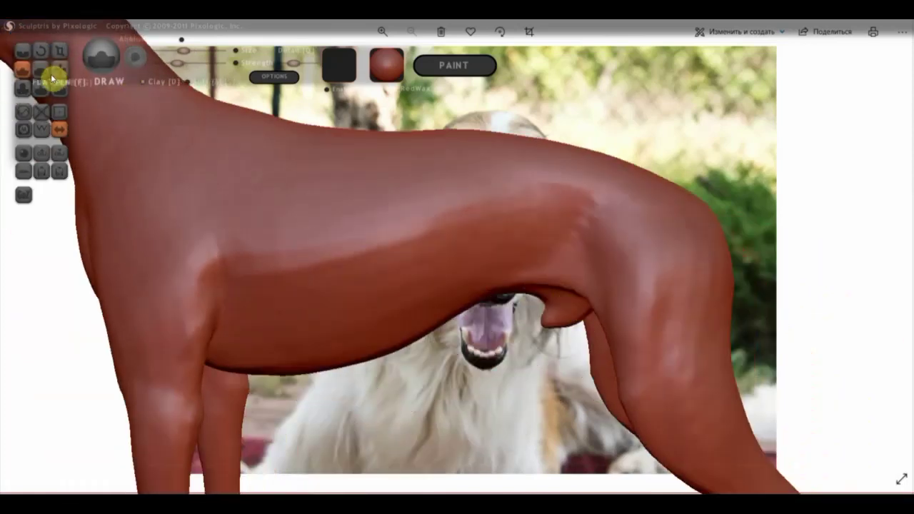
# With Grab, pull the lump under the belly up-left and check it from below
pyautogui.click(59, 69)
pyautogui.scroll(3, 390, 296)
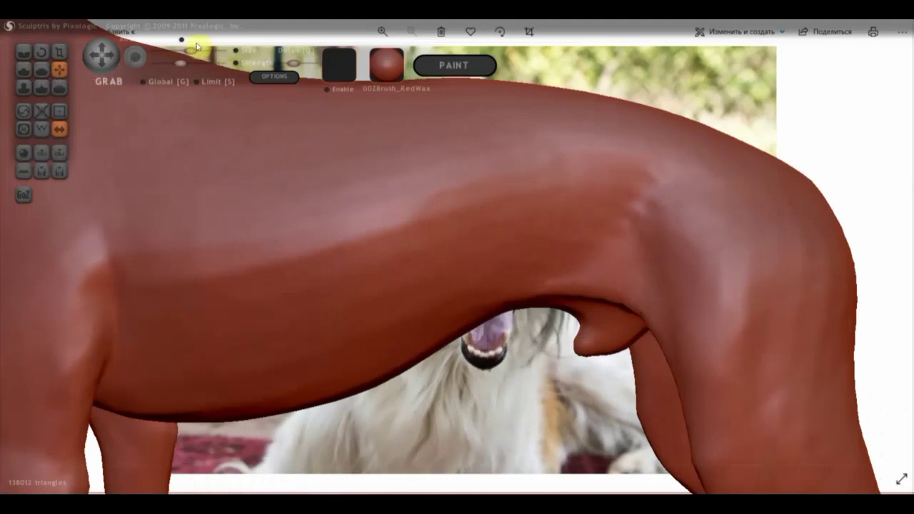
pyautogui.scroll(-2, 581, 342)
pyautogui.moveTo(575, 328); pyautogui.dragTo(564, 326)
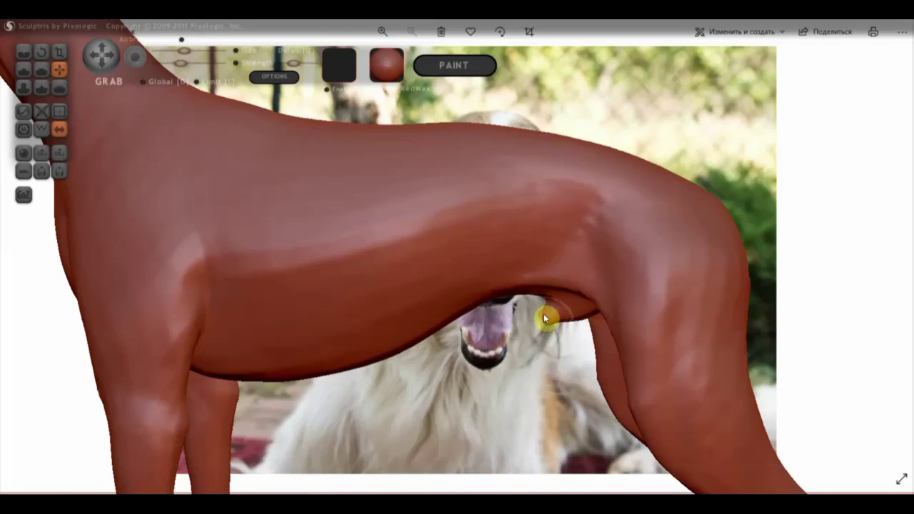
pyautogui.scroll(-3, 547, 320)
pyautogui.moveTo(571, 270)
pyautogui.mouseDown(button='right')
pyautogui.moveTo(631, 260)
pyautogui.moveTo(676, 188)
pyautogui.moveTo(500, 291)
pyautogui.moveTo(421, 351)
pyautogui.moveTo(468, 292)
pyautogui.mouseUp(button='right')
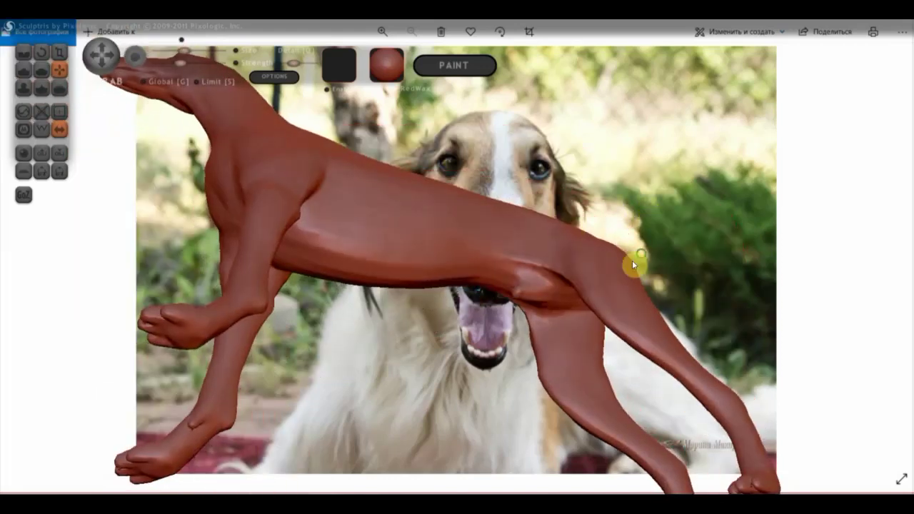
pyautogui.moveTo(474, 259)
pyautogui.mouseDown(button='right')
pyautogui.moveTo(459, 298)
pyautogui.moveTo(483, 306)
pyautogui.moveTo(543, 274)
pyautogui.moveTo(502, 275)
pyautogui.mouseUp(button='right')
pyautogui.click(25, 70)
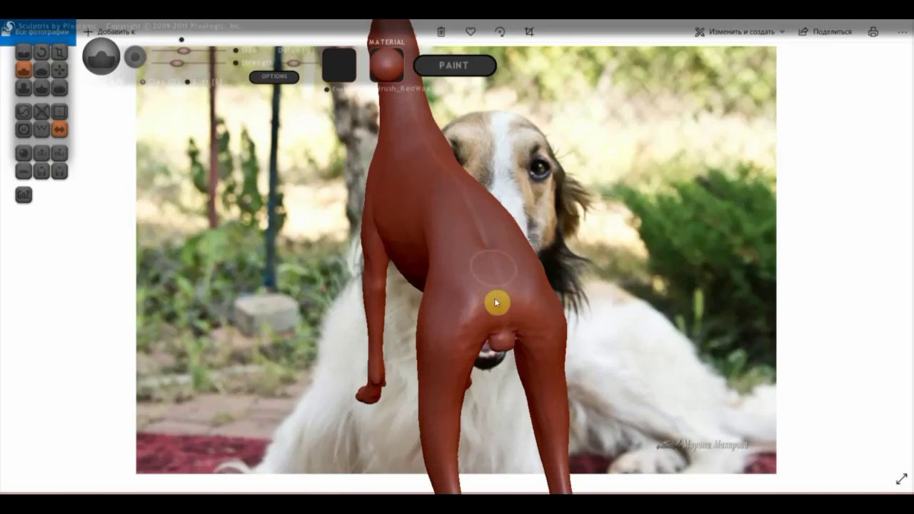
# Build ridges down the front leg and hind leg with Draw, then check the silhouette
pyautogui.moveTo(470, 304); pyautogui.dragTo(609, 252, button='right')
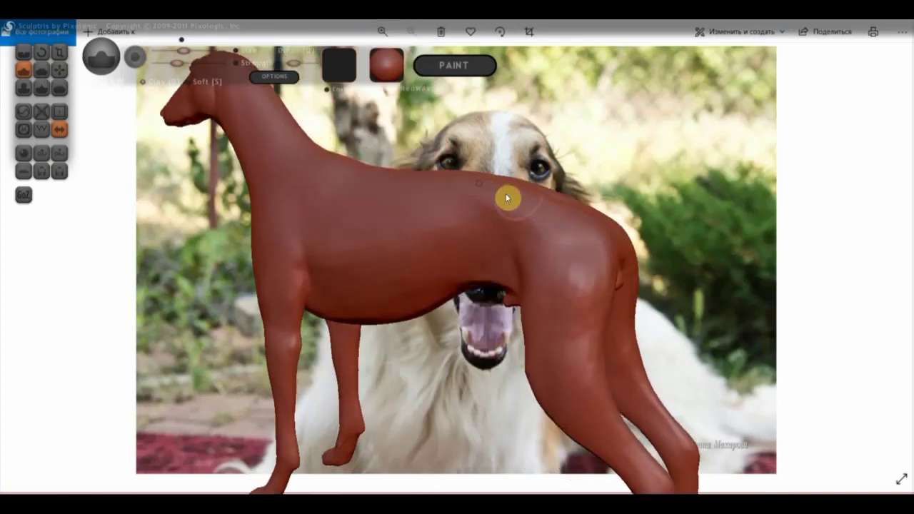
pyautogui.moveTo(537, 214); pyautogui.dragTo(609, 273, button='right')
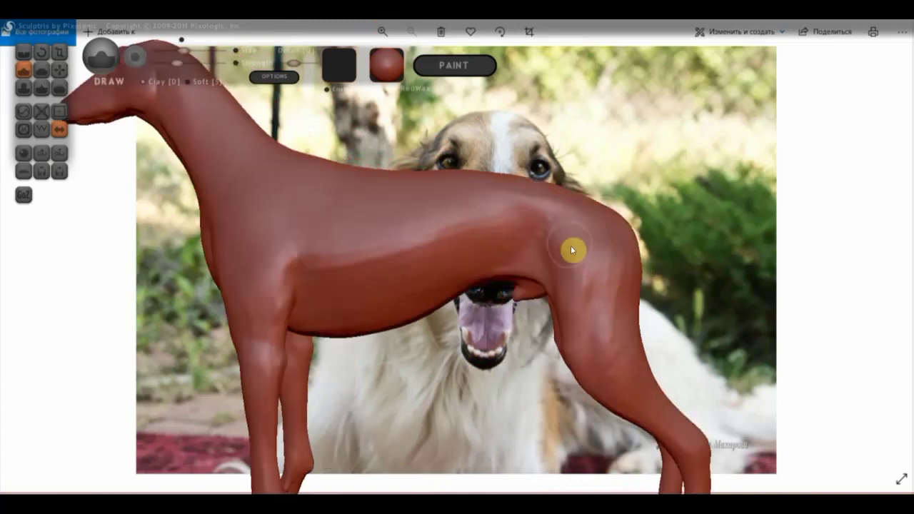
pyautogui.moveTo(566, 257); pyautogui.dragTo(568, 336)
pyautogui.moveTo(582, 295); pyautogui.dragTo(617, 339)
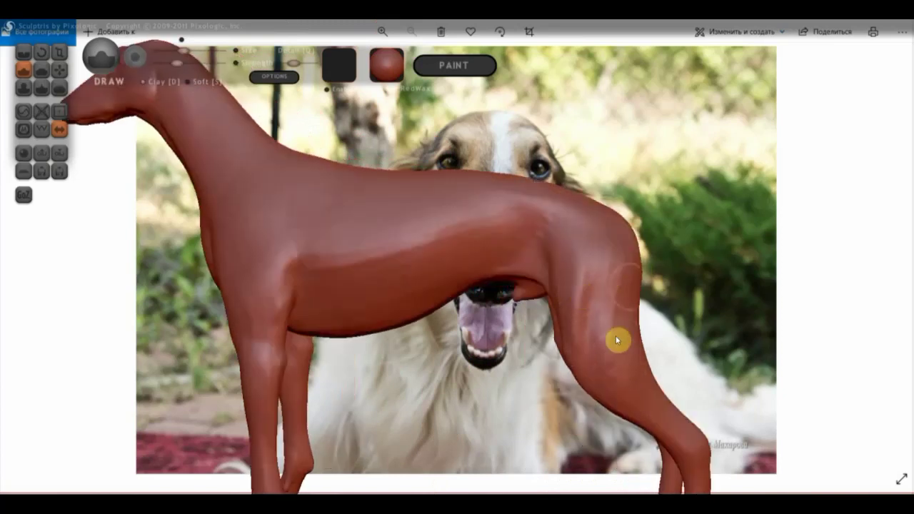
pyautogui.moveTo(631, 273)
pyautogui.mouseDown()
pyautogui.moveTo(624, 310)
pyautogui.moveTo(641, 376)
pyautogui.mouseUp()
pyautogui.moveTo(613, 266)
pyautogui.mouseDown()
pyautogui.moveTo(605, 288)
pyautogui.moveTo(572, 285)
pyautogui.mouseUp()
pyautogui.moveTo(540, 261)
pyautogui.mouseDown(button='right')
pyautogui.moveTo(649, 159)
pyautogui.moveTo(570, 268)
pyautogui.mouseUp(button='right')
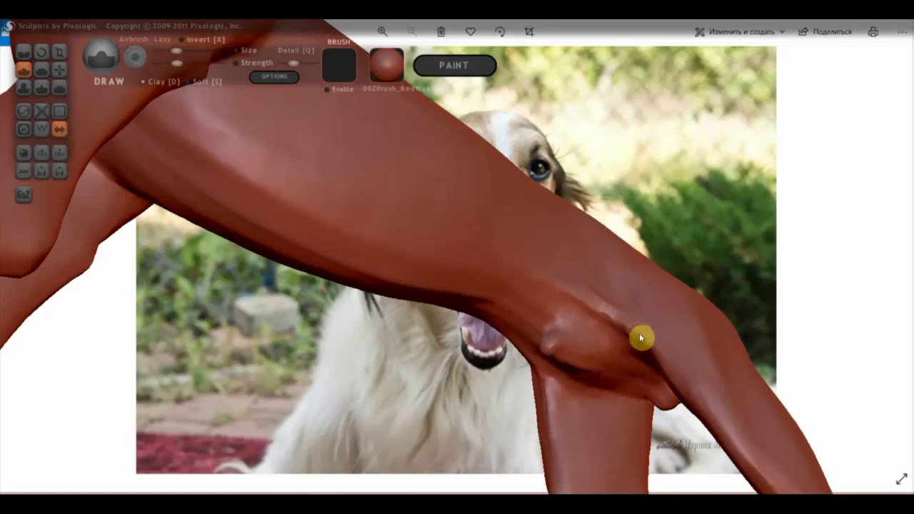
pyautogui.moveTo(643, 334)
pyautogui.mouseDown(button='right')
pyautogui.moveTo(653, 350)
pyautogui.moveTo(555, 441)
pyautogui.moveTo(612, 292)
pyautogui.mouseUp(button='right')
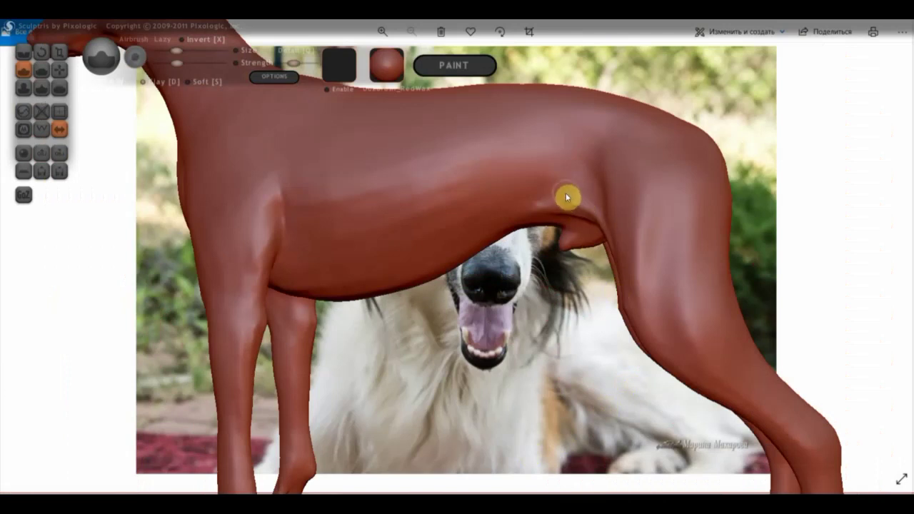
pyautogui.moveTo(654, 242); pyautogui.dragTo(805, 209, button='right')
# Select Crease and orbit the dog from behind and below into an upright, zoomed side profile
pyautogui.click(25, 54)
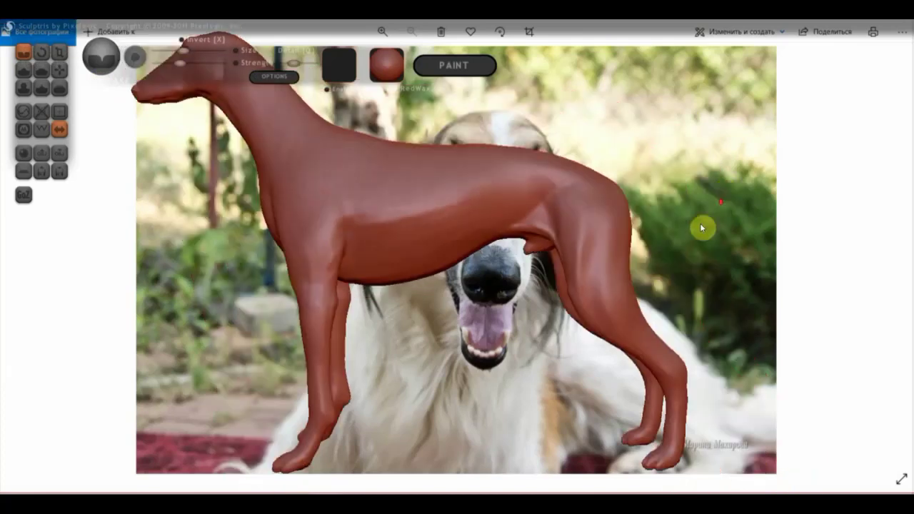
pyautogui.moveTo(702, 226)
pyautogui.mouseDown()
pyautogui.moveTo(506, 270)
pyautogui.moveTo(544, 250)
pyautogui.moveTo(531, 232)
pyautogui.moveTo(492, 230)
pyautogui.moveTo(541, 282)
pyautogui.moveTo(591, 270)
pyautogui.moveTo(581, 198)
pyautogui.mouseUp()
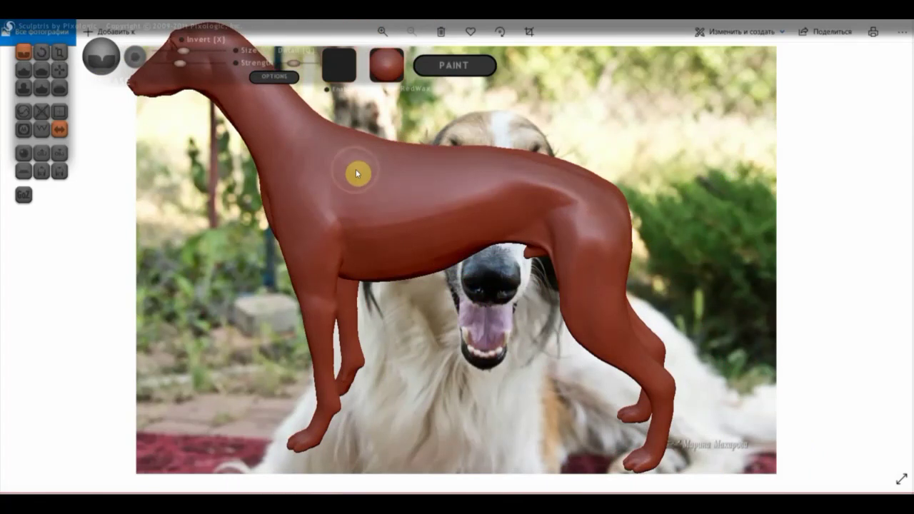
pyautogui.moveTo(350, 259)
pyautogui.mouseDown()
pyautogui.moveTo(447, 238)
pyautogui.moveTo(356, 203)
pyautogui.moveTo(414, 167)
pyautogui.moveTo(420, 192)
pyautogui.mouseUp()
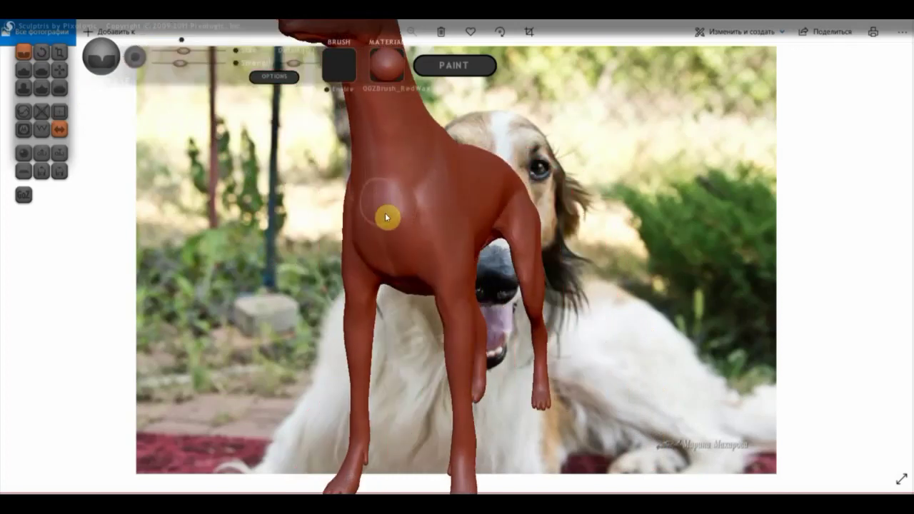
pyautogui.moveTo(387, 214)
pyautogui.mouseDown()
pyautogui.moveTo(406, 254)
pyautogui.moveTo(447, 239)
pyautogui.mouseUp()
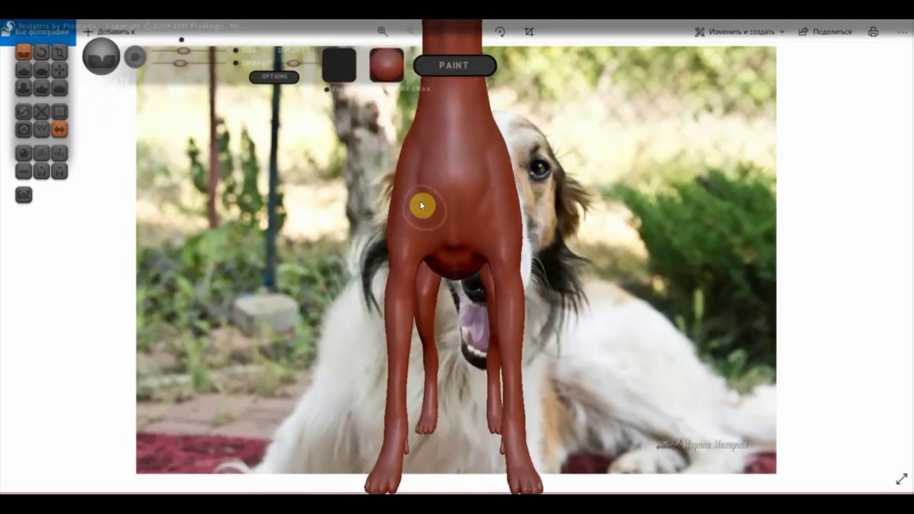
pyautogui.moveTo(440, 252)
pyautogui.mouseDown()
pyautogui.moveTo(636, 212)
pyautogui.moveTo(531, 135)
pyautogui.mouseUp()
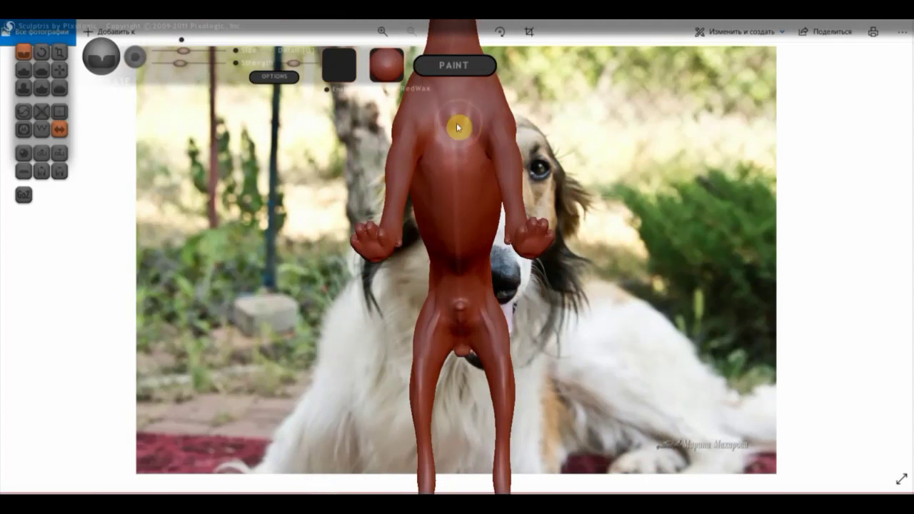
pyautogui.moveTo(580, 187)
pyautogui.mouseDown()
pyautogui.moveTo(597, 230)
pyautogui.moveTo(428, 200)
pyautogui.moveTo(542, 208)
pyautogui.mouseUp()
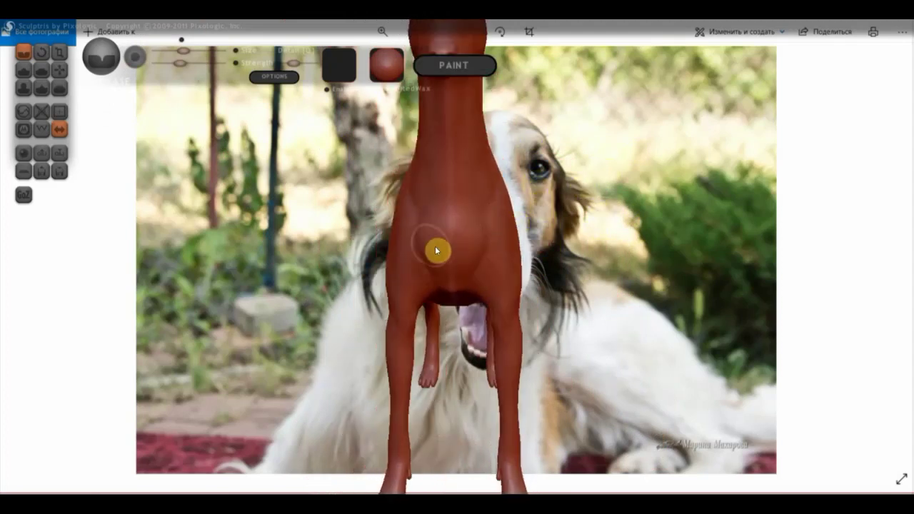
pyautogui.moveTo(484, 259)
pyautogui.mouseDown()
pyautogui.moveTo(493, 231)
pyautogui.moveTo(432, 230)
pyautogui.moveTo(529, 156)
pyautogui.moveTo(449, 179)
pyautogui.mouseUp()
pyautogui.moveTo(603, 257)
pyautogui.mouseDown()
pyautogui.moveTo(588, 235)
pyautogui.moveTo(605, 228)
pyautogui.moveTo(577, 289)
pyautogui.moveTo(622, 237)
pyautogui.moveTo(618, 262)
pyautogui.mouseUp()
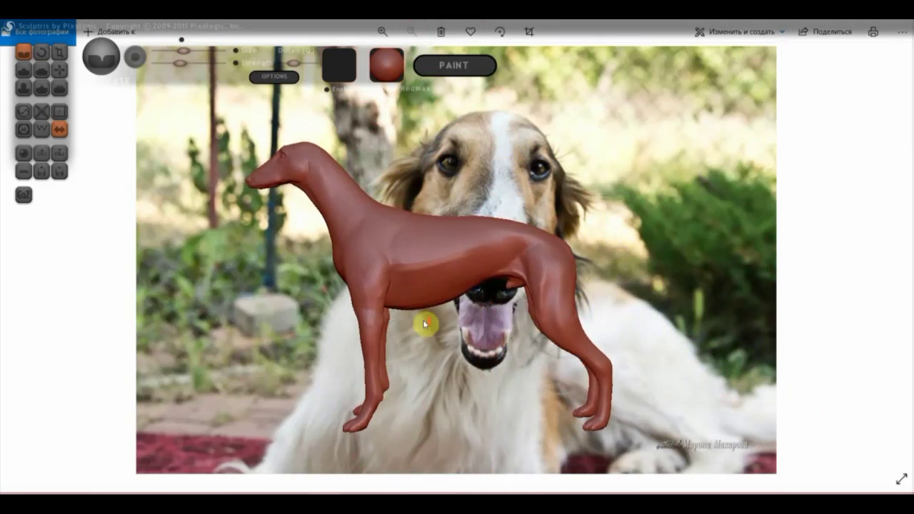
pyautogui.scroll(3, 424, 324)
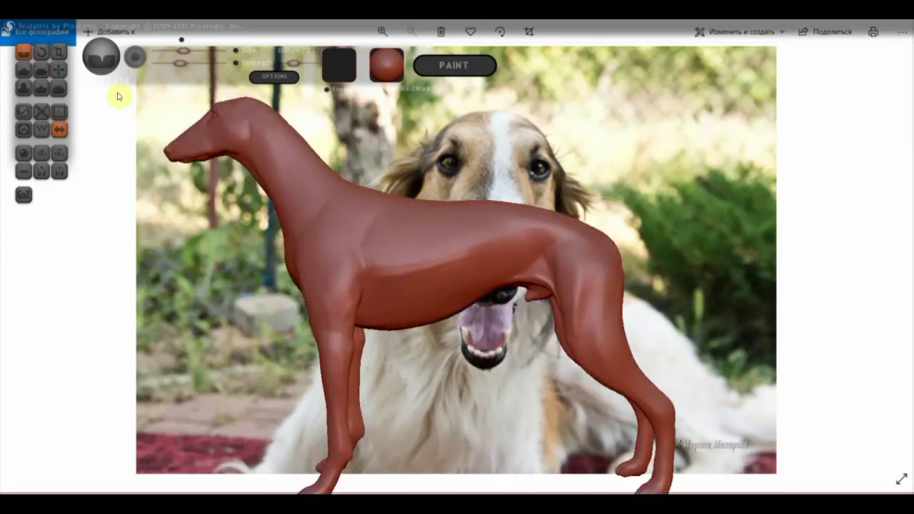
# Switch to the Grab brush and zoom out and back in on the dog
pyautogui.click(60, 69)
pyautogui.scroll(-3, 480, 290)
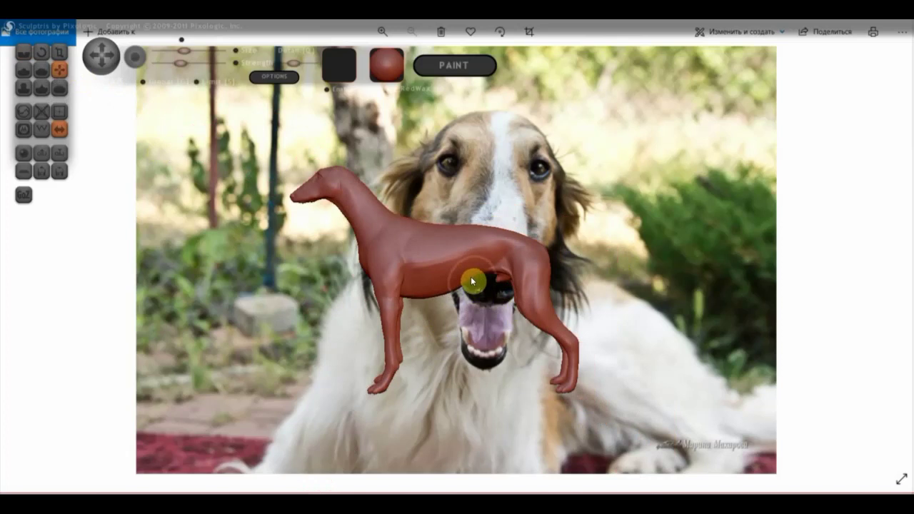
pyautogui.scroll(-2, 471, 282)
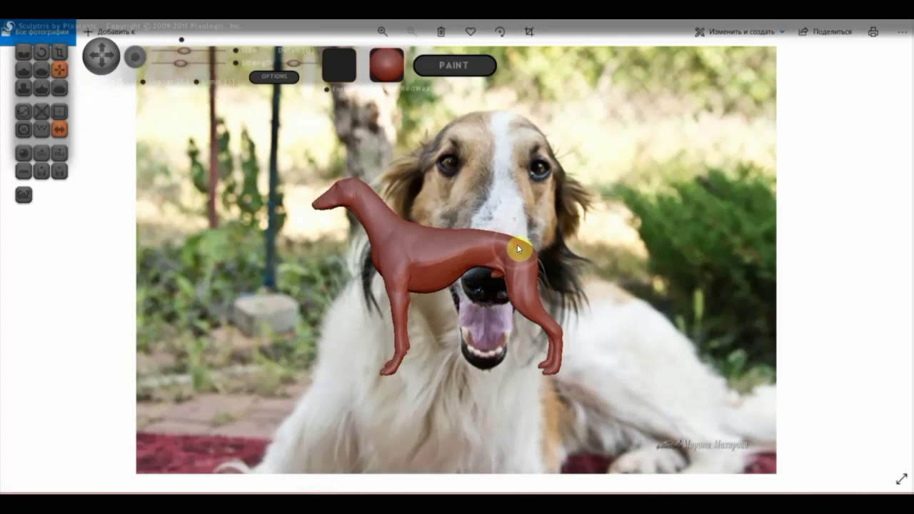
pyautogui.scroll(2, 516, 244)
pyautogui.scroll(2, 536, 250)
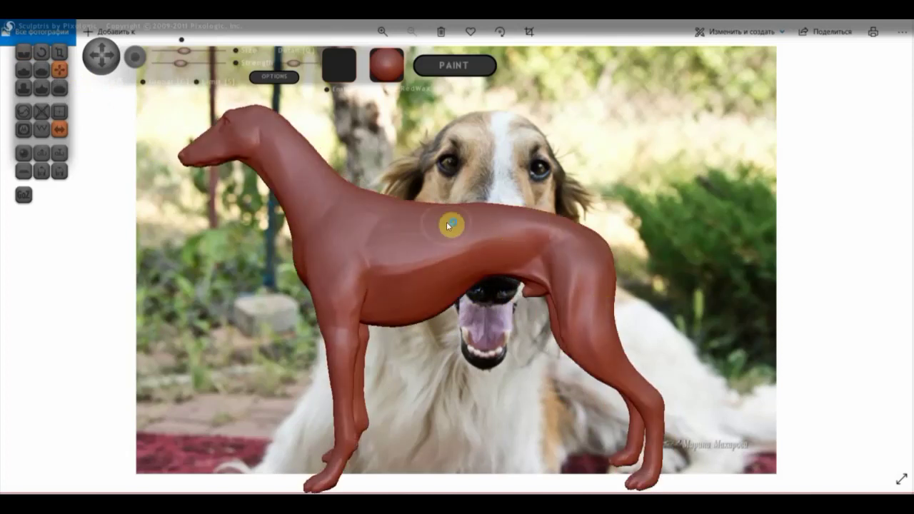
# Orbit the dog between side and front views, ending on a large side view
pyautogui.moveTo(338, 208)
pyautogui.mouseDown(button='right')
pyautogui.moveTo(540, 219)
pyautogui.moveTo(455, 238)
pyautogui.moveTo(499, 259)
pyautogui.moveTo(415, 290)
pyautogui.mouseUp(button='right')
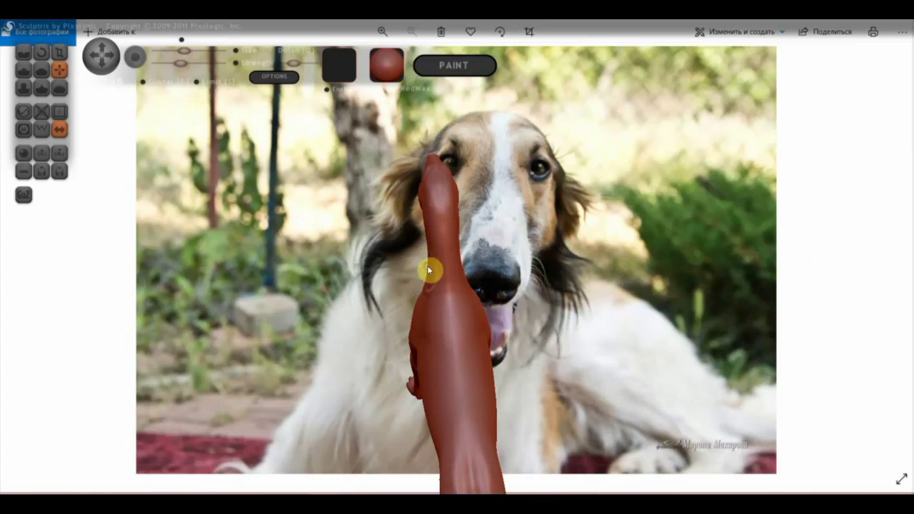
pyautogui.moveTo(548, 262)
pyautogui.mouseDown()
pyautogui.moveTo(446, 214)
pyautogui.moveTo(355, 189)
pyautogui.mouseUp()
pyautogui.moveTo(548, 286)
pyautogui.mouseDown()
pyautogui.moveTo(377, 275)
pyautogui.moveTo(393, 279)
pyautogui.mouseUp()
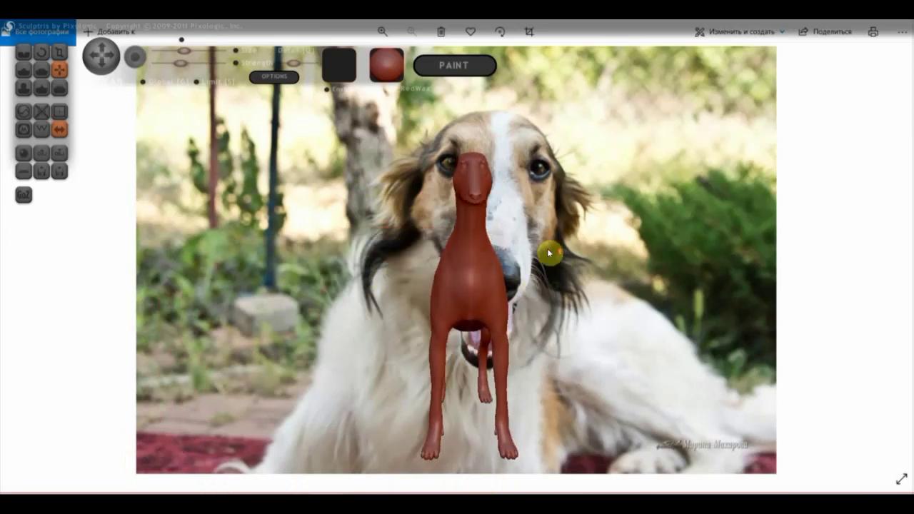
pyautogui.scroll(3, 547, 248)
pyautogui.moveTo(554, 250)
pyautogui.mouseDown()
pyautogui.moveTo(712, 245)
pyautogui.moveTo(727, 261)
pyautogui.mouseUp()
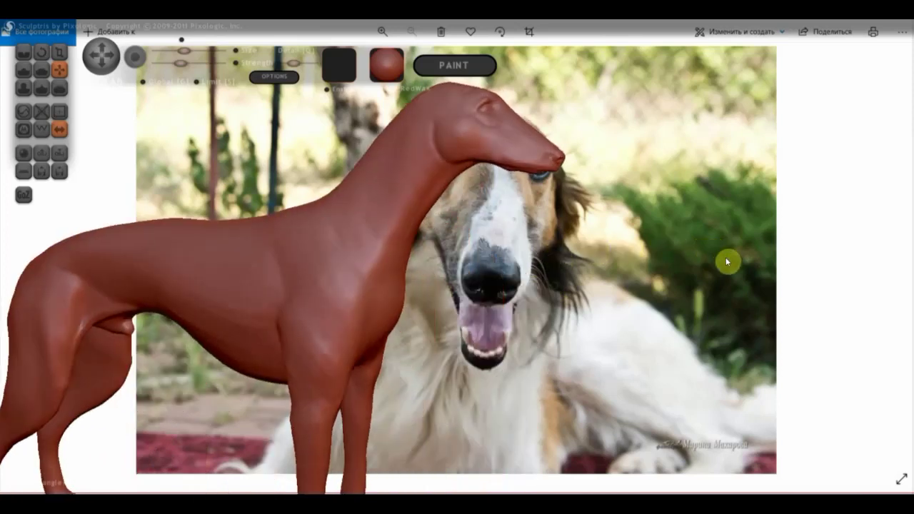
pyautogui.scroll(-3, 727, 261)
pyautogui.scroll(2, 602, 265)
pyautogui.scroll(2, 544, 268)
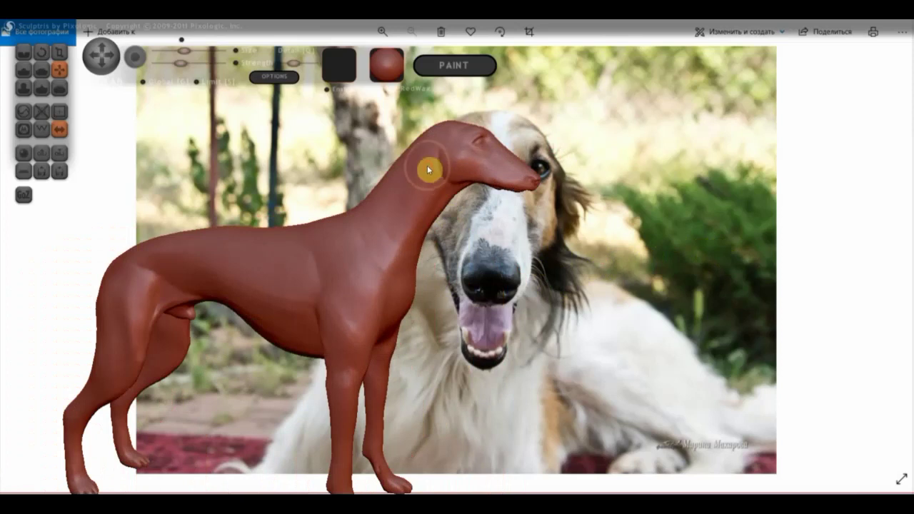
# Rotate the dog to a front three-quarter view and zoom in
pyautogui.moveTo(443, 256)
pyautogui.mouseDown()
pyautogui.moveTo(384, 257)
pyautogui.moveTo(369, 243)
pyautogui.moveTo(471, 250)
pyautogui.moveTo(552, 278)
pyautogui.moveTo(371, 243)
pyautogui.mouseUp()
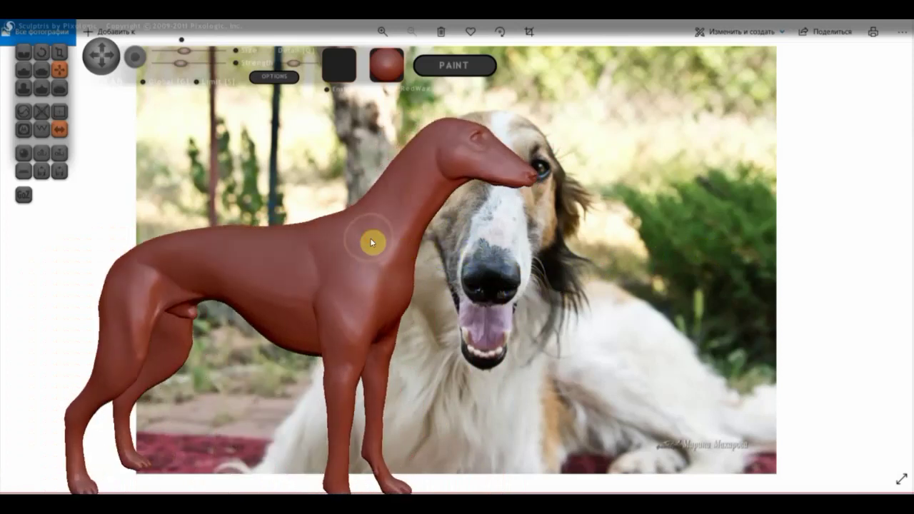
pyautogui.scroll(-2, 395, 193)
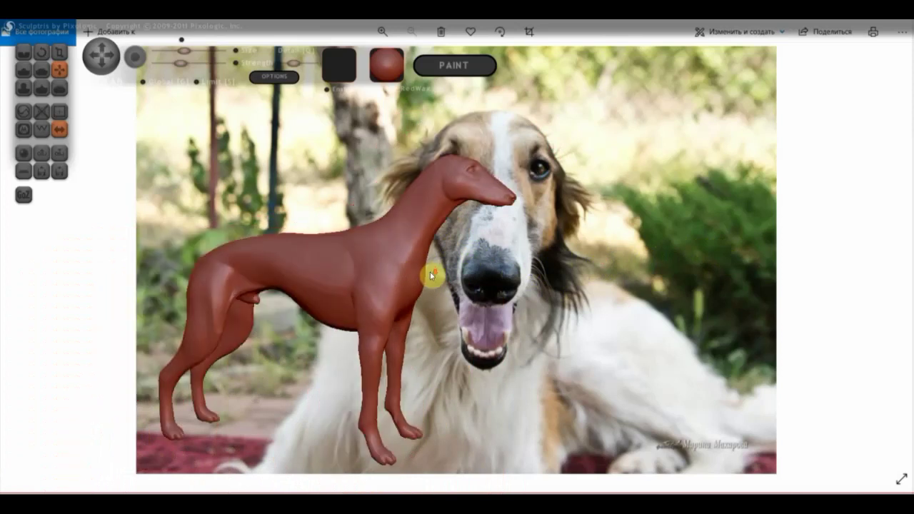
pyautogui.scroll(1, 432, 271)
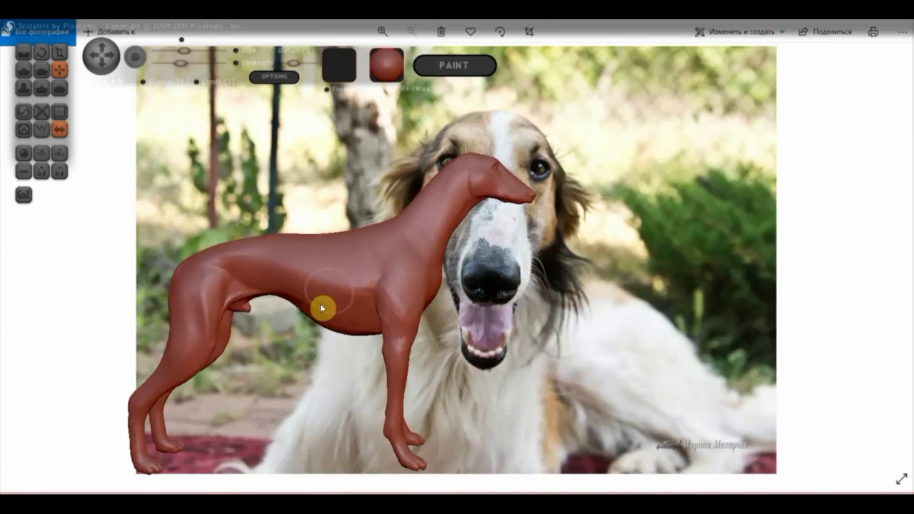
pyautogui.scroll(-2, 519, 309)
pyautogui.moveTo(519, 310)
pyautogui.mouseDown()
pyautogui.moveTo(597, 293)
pyautogui.moveTo(292, 302)
pyautogui.moveTo(673, 288)
pyautogui.moveTo(594, 279)
pyautogui.moveTo(606, 301)
pyautogui.moveTo(657, 279)
pyautogui.moveTo(424, 315)
pyautogui.mouseUp()
pyautogui.scroll(2, 607, 304)
pyautogui.scroll(1, 606, 305)
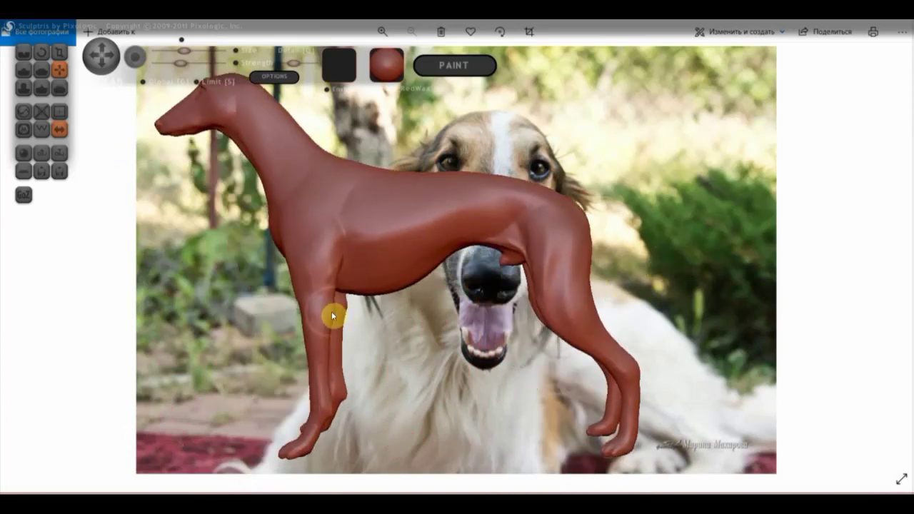
pyautogui.scroll(1, 332, 315)
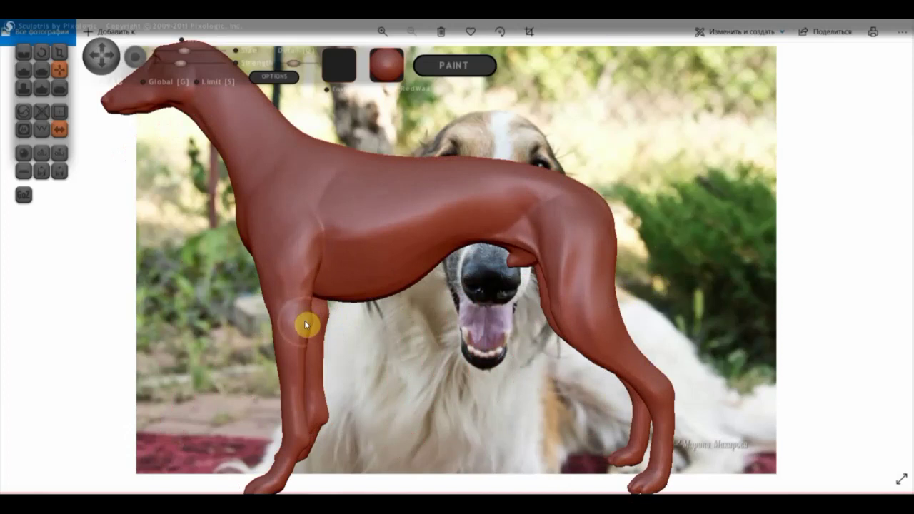
# Grab the front leg to slim it slightly, then check it from front and side
pyautogui.moveTo(305, 300)
pyautogui.mouseDown()
pyautogui.moveTo(312, 329)
pyautogui.moveTo(318, 284)
pyautogui.mouseUp()
pyautogui.moveTo(277, 323); pyautogui.dragTo(289, 325, button='right')
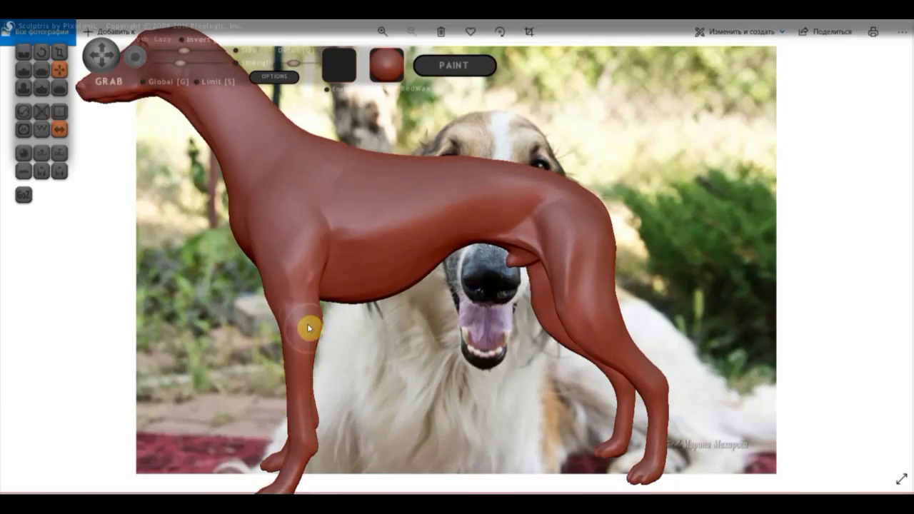
pyautogui.scroll(-3, 304, 391)
pyautogui.scroll(2, 340, 275)
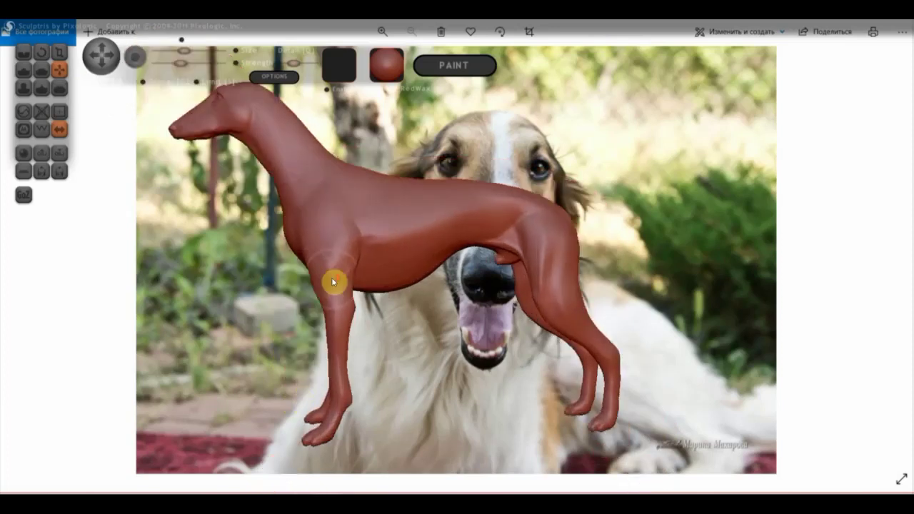
pyautogui.scroll(1, 333, 281)
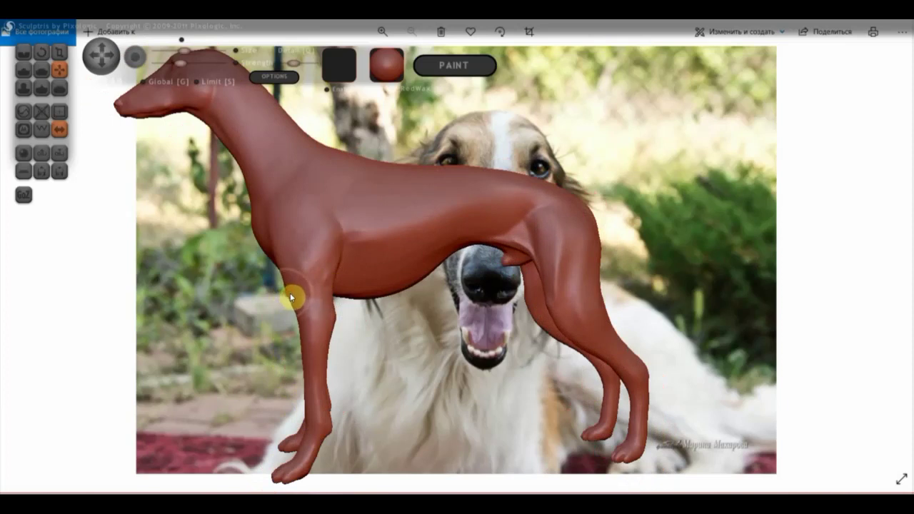
pyautogui.scroll(-2, 282, 274)
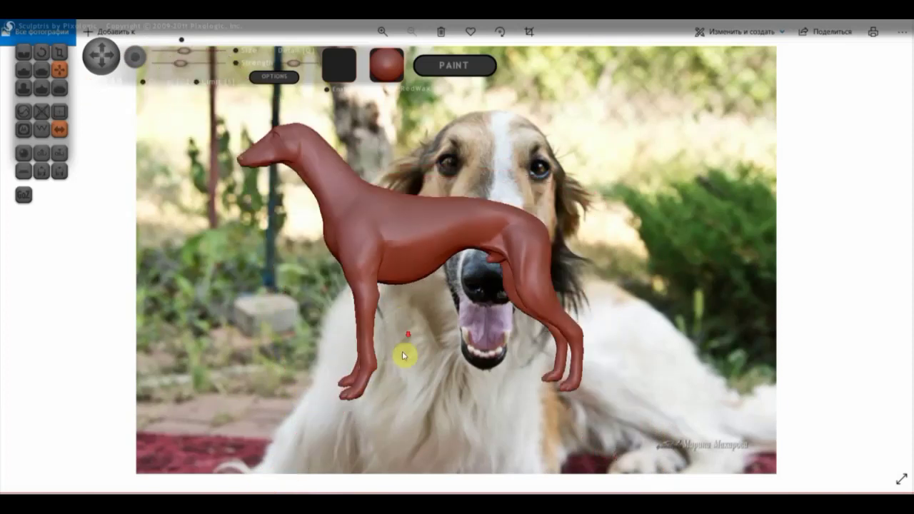
pyautogui.scroll(-1, 593, 343)
pyautogui.scroll(-1, 621, 330)
pyautogui.moveTo(605, 330)
pyautogui.mouseDown()
pyautogui.moveTo(424, 330)
pyautogui.moveTo(601, 316)
pyautogui.moveTo(648, 325)
pyautogui.mouseUp()
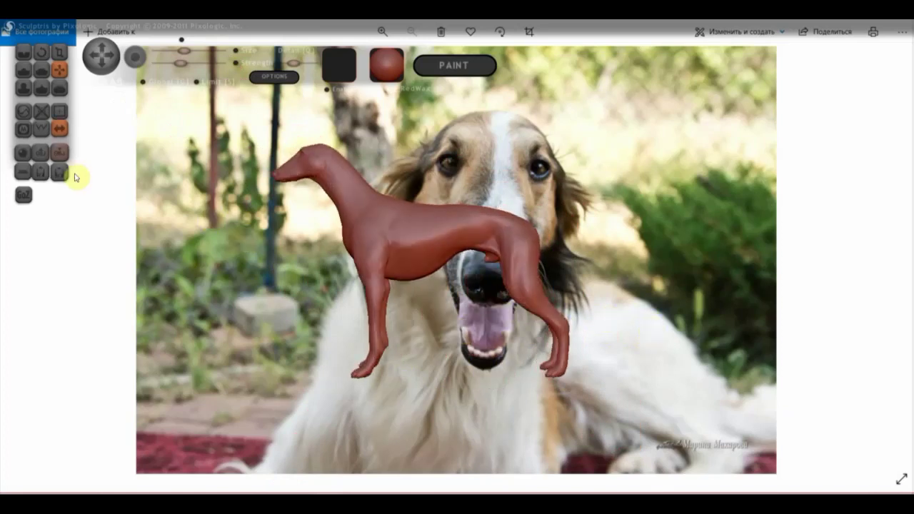
# Export the sculpt as OBJ file 'борзая' inside the Desktop's борзая folder
pyautogui.click(60, 156)
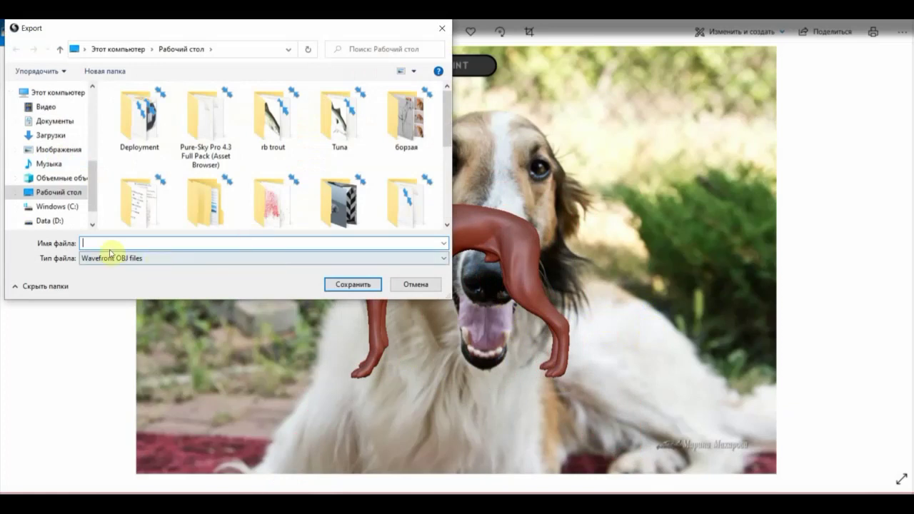
pyautogui.write('б')
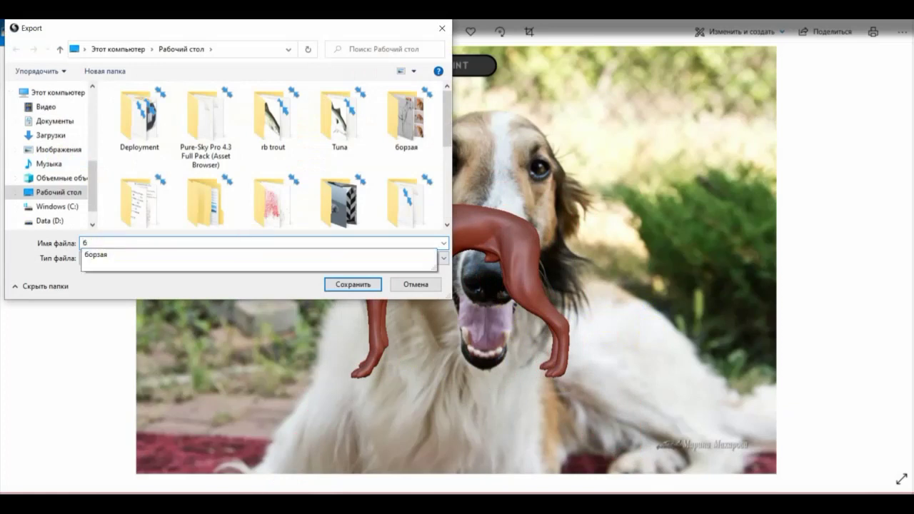
pyautogui.write('орзая')
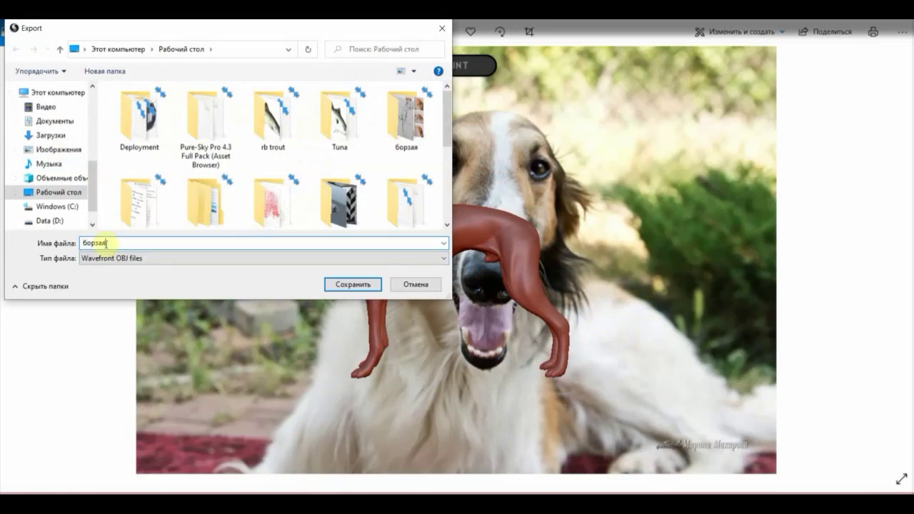
pyautogui.press('Return')
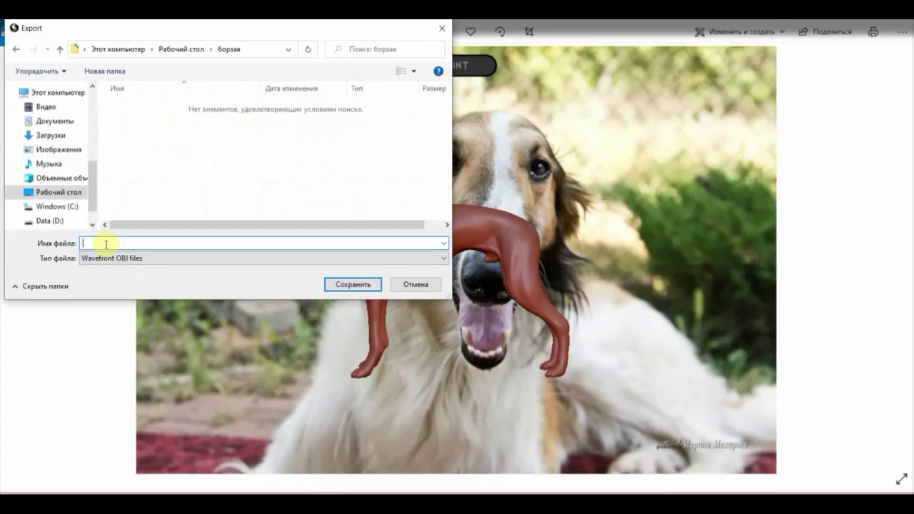
pyautogui.click(65, 193)
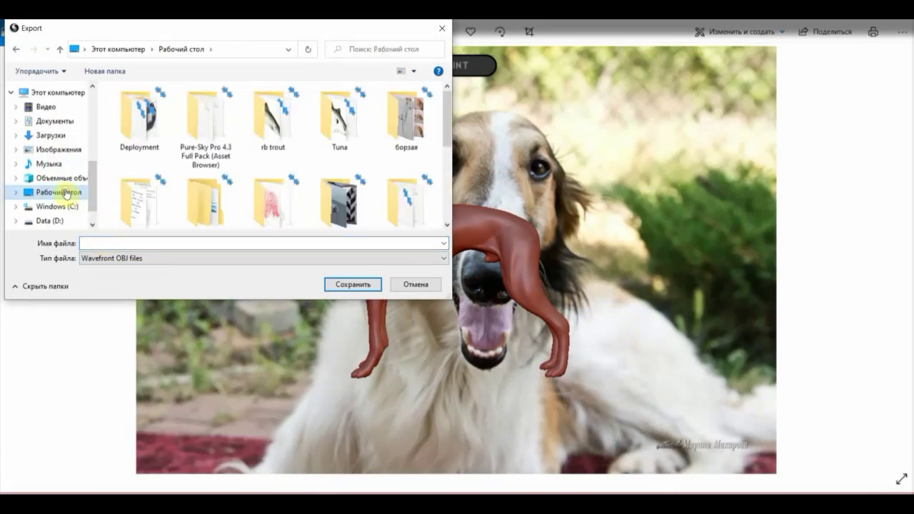
pyautogui.click(118, 242)
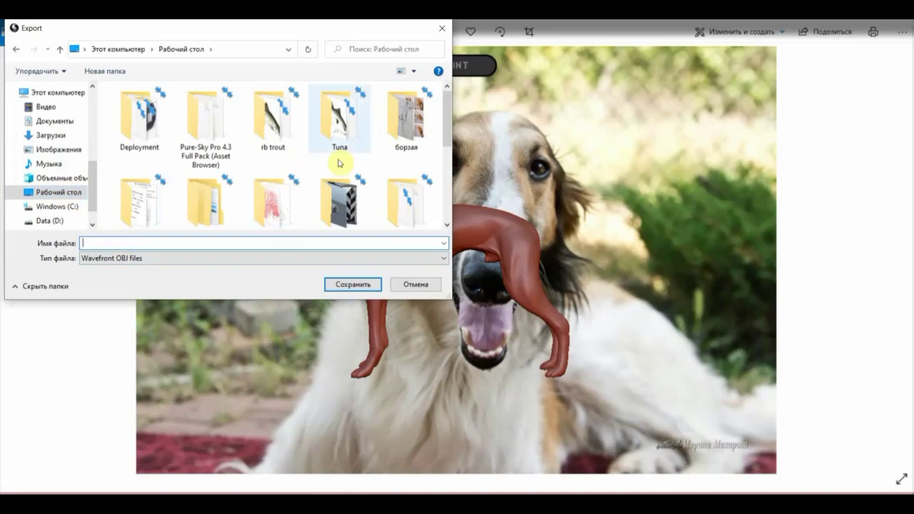
pyautogui.doubleClick(411, 127)
pyautogui.click(138, 242)
pyautogui.write('борзая')
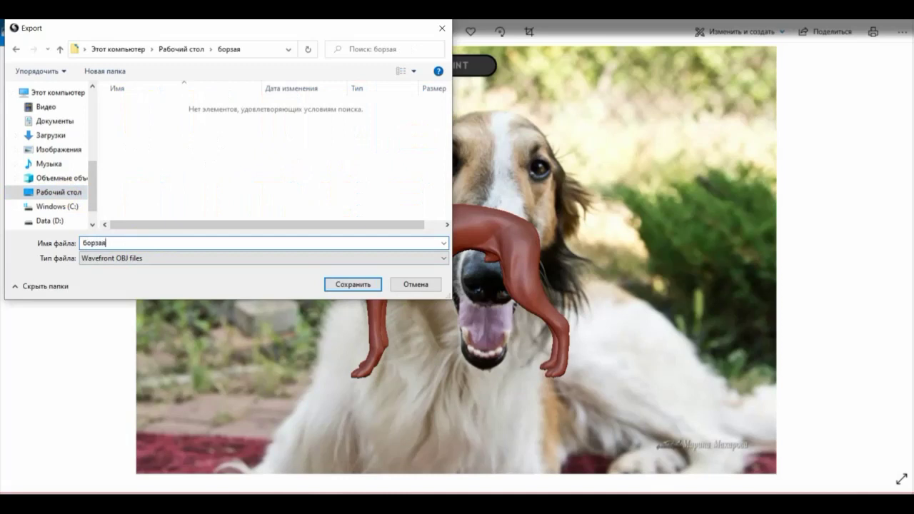
pyautogui.press('Return')
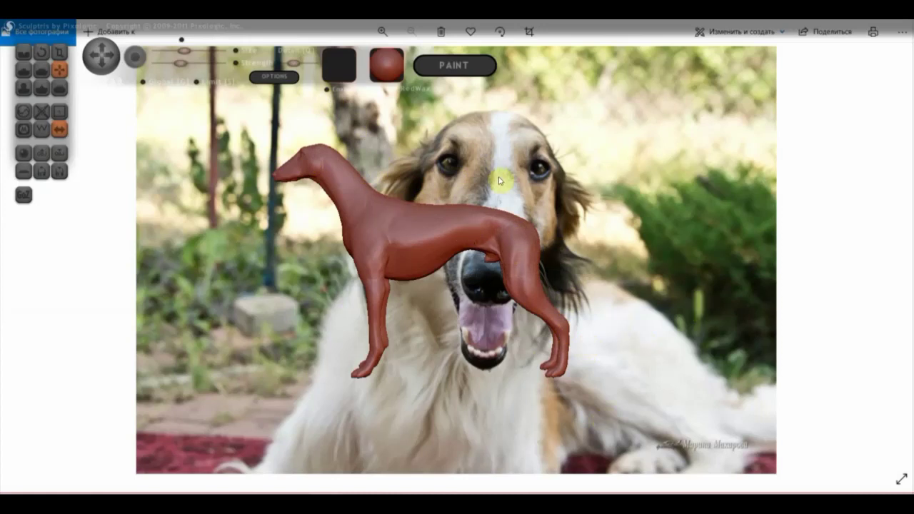
# Load the Dog project from the Desktop and list its Dog2, Dog1 and Dog subtools
pyautogui.moveTo(575, 187)
pyautogui.mouseDown()
pyautogui.moveTo(635, 190)
pyautogui.moveTo(521, 200)
pyautogui.mouseUp()
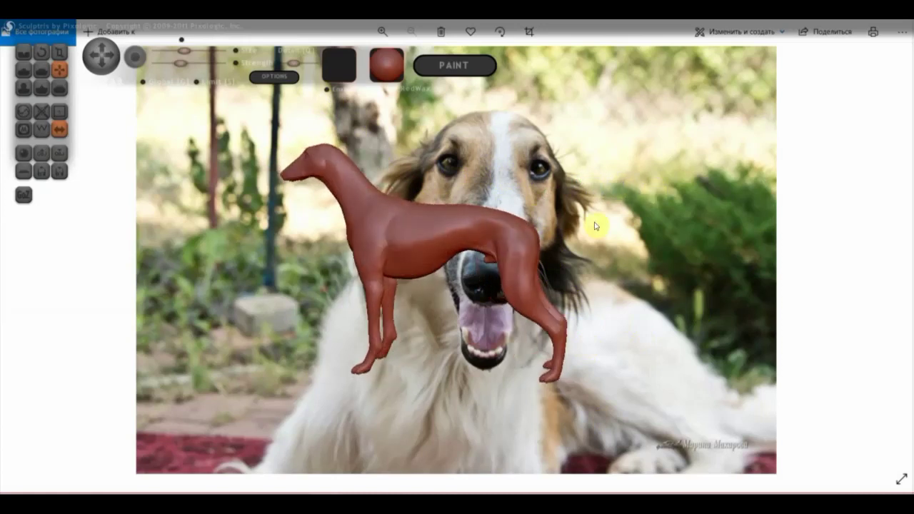
pyautogui.moveTo(595, 226); pyautogui.dragTo(628, 225)
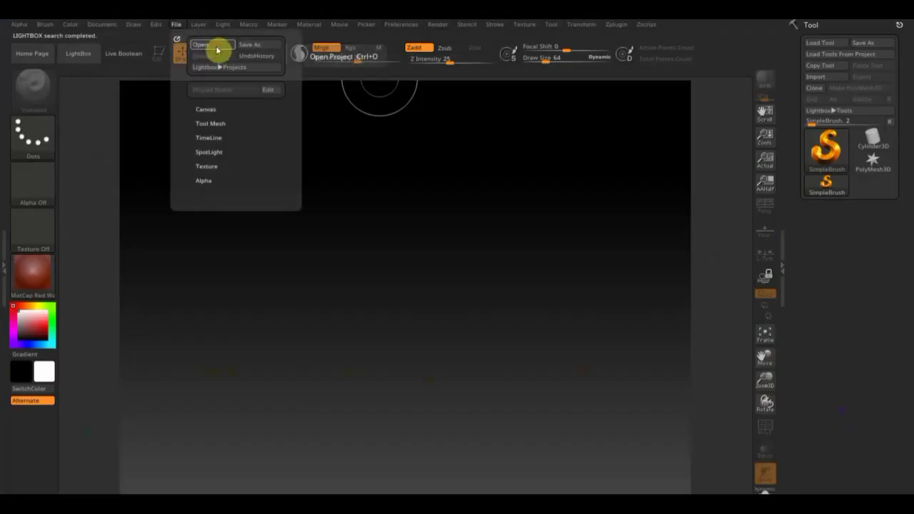
pyautogui.click(218, 46)
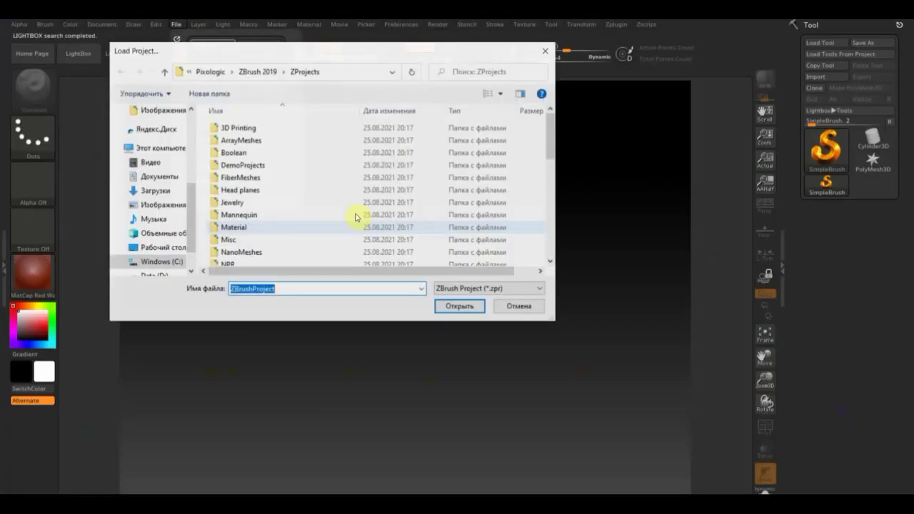
pyautogui.click(163, 247)
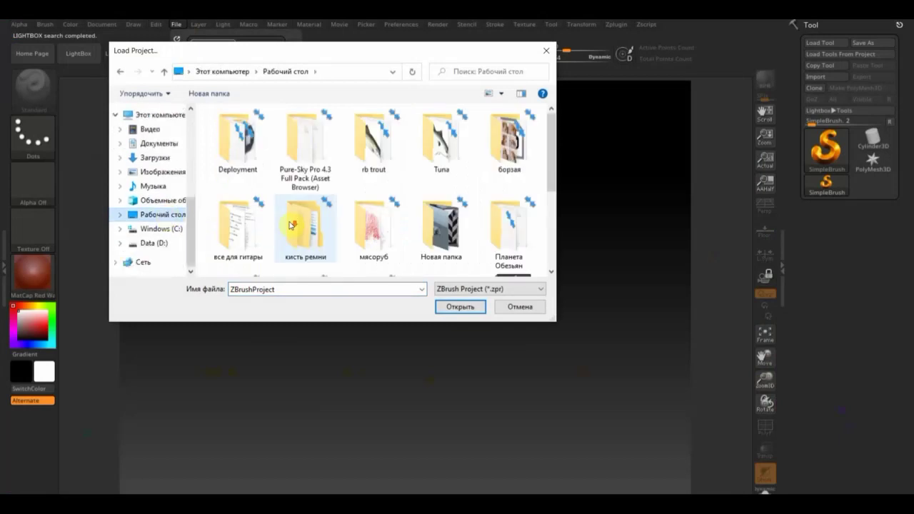
pyautogui.scroll(-2, 425, 228)
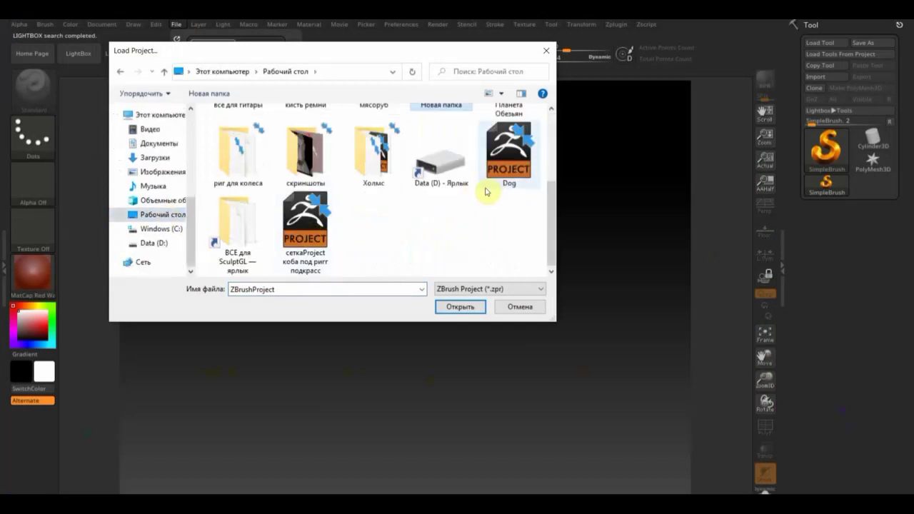
pyautogui.click(529, 176)
pyautogui.click(461, 306)
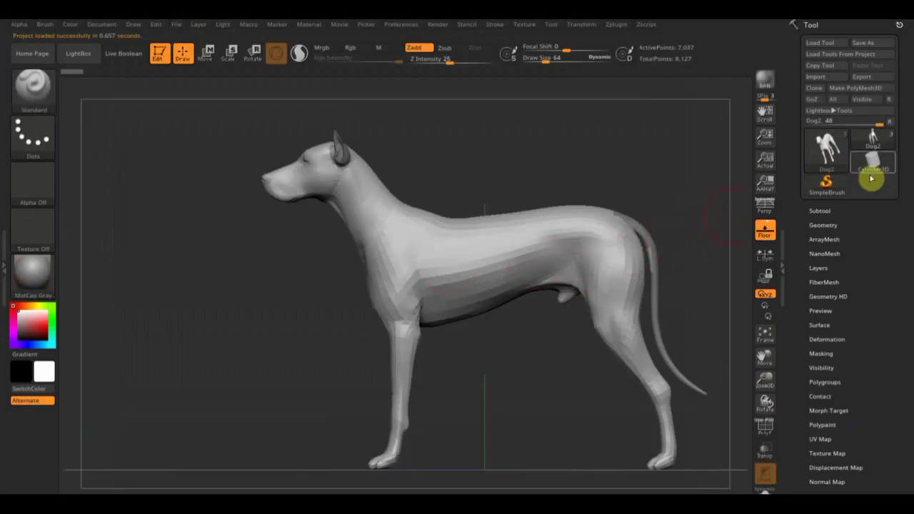
pyautogui.click(819, 210)
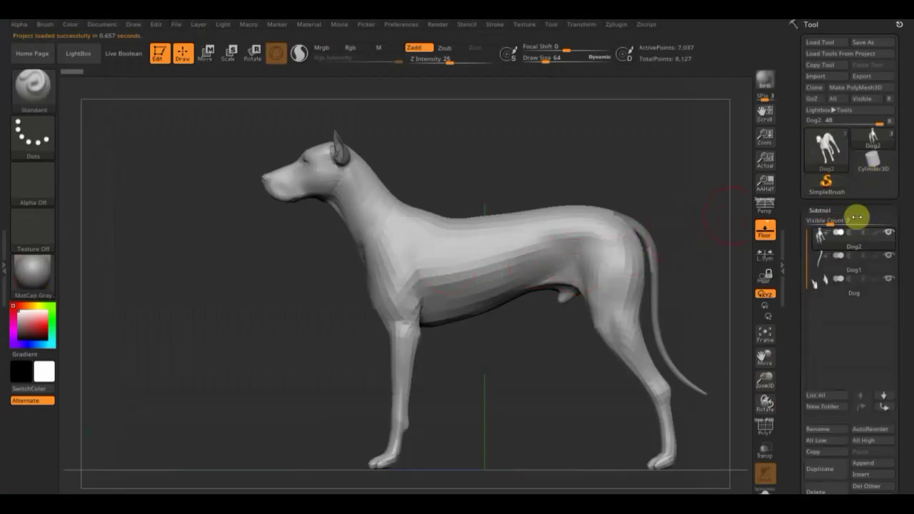
# Import the борзая mesh from the борзая folder in place of Dog2 and view it whole
pyautogui.click(826, 75)
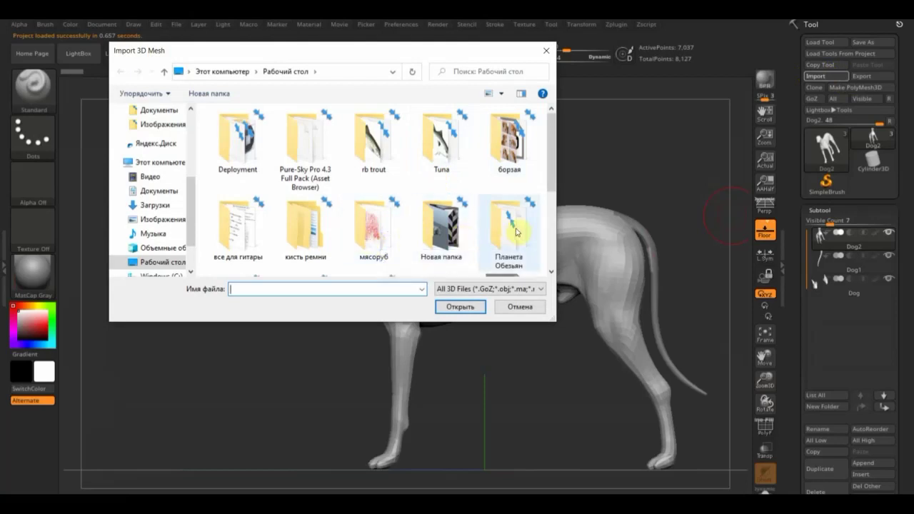
pyautogui.doubleClick(480, 160)
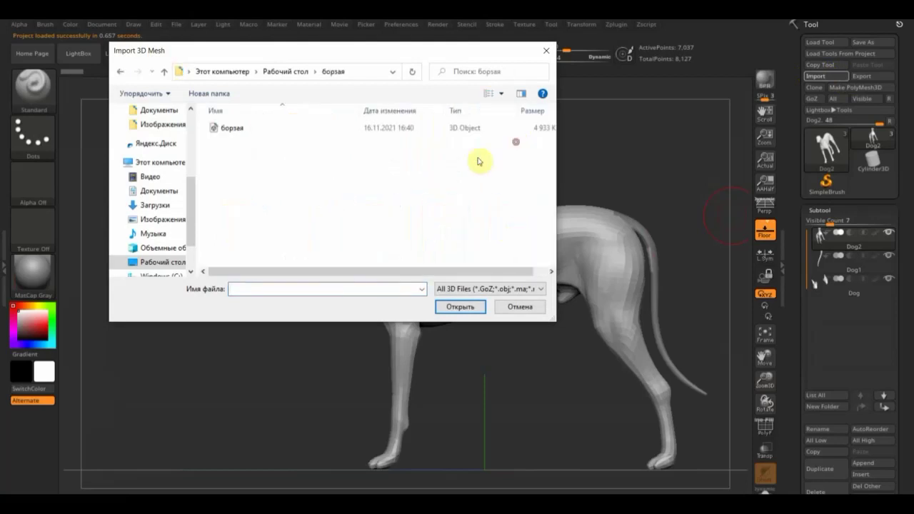
pyautogui.click(229, 128)
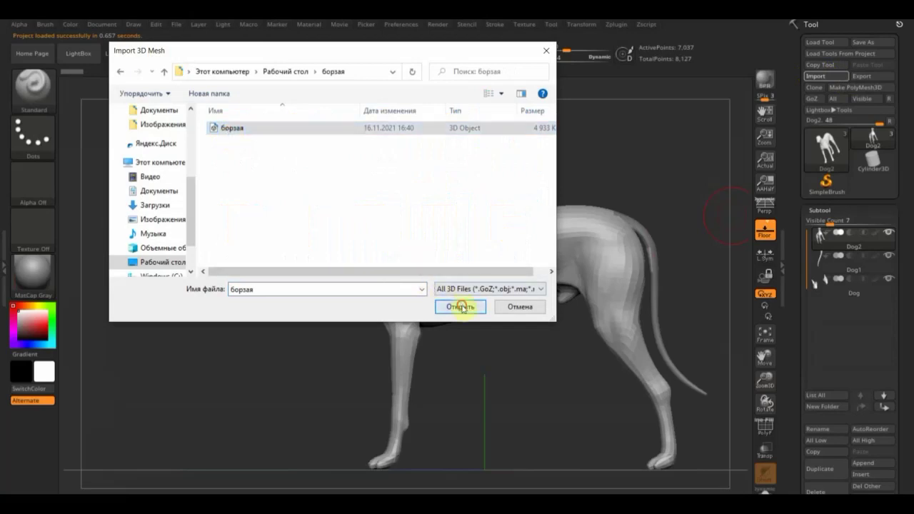
pyautogui.click(461, 307)
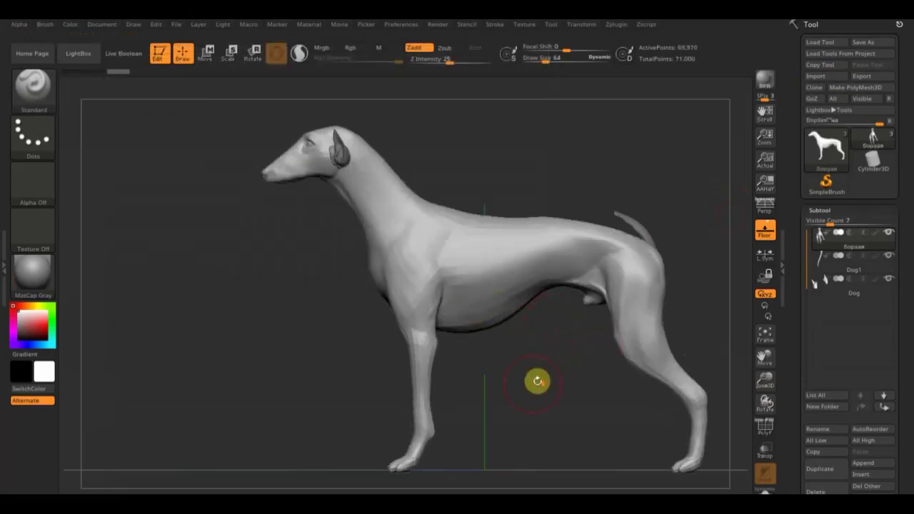
pyautogui.keyDown('alt'); pyautogui.moveTo(526, 381); pyautogui.dragTo(437, 379); pyautogui.keyUp('alt')
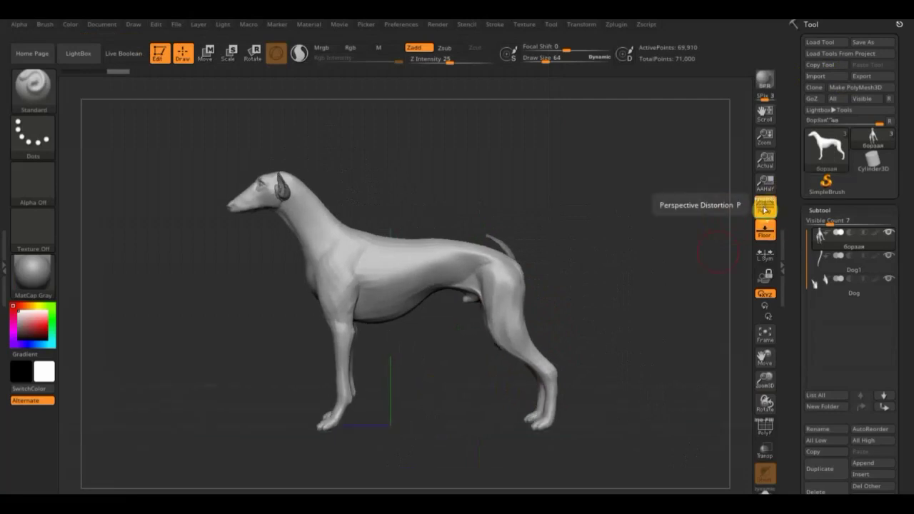
# Select the ears subtool and move it up and sideways onto the head in front view
pyautogui.click(823, 292)
pyautogui.click(207, 56)
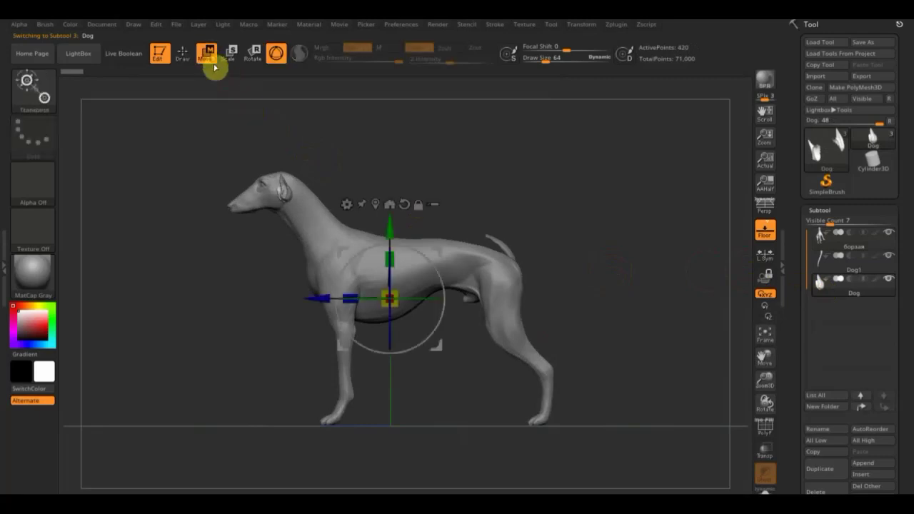
pyautogui.moveTo(391, 221); pyautogui.dragTo(394, 207)
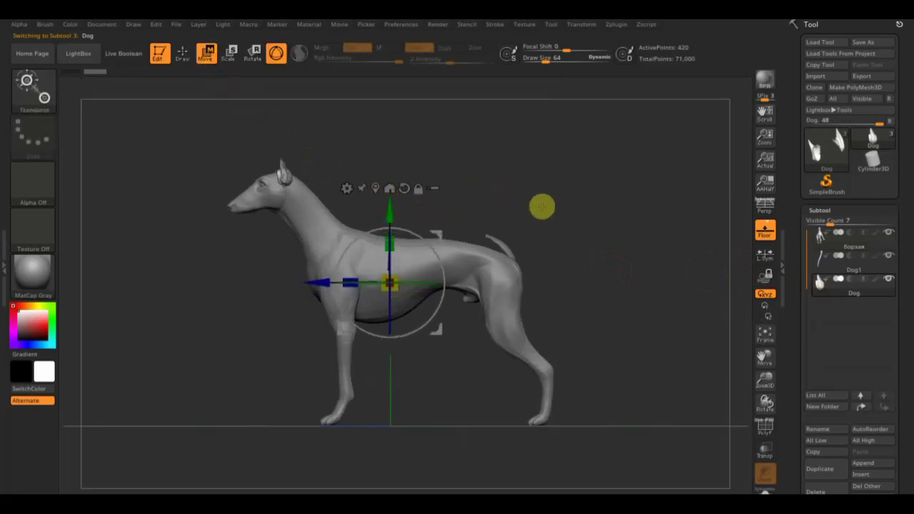
pyautogui.keyDown('shift'); pyautogui.moveTo(543, 207); pyautogui.dragTo(584, 207); pyautogui.keyUp('shift')
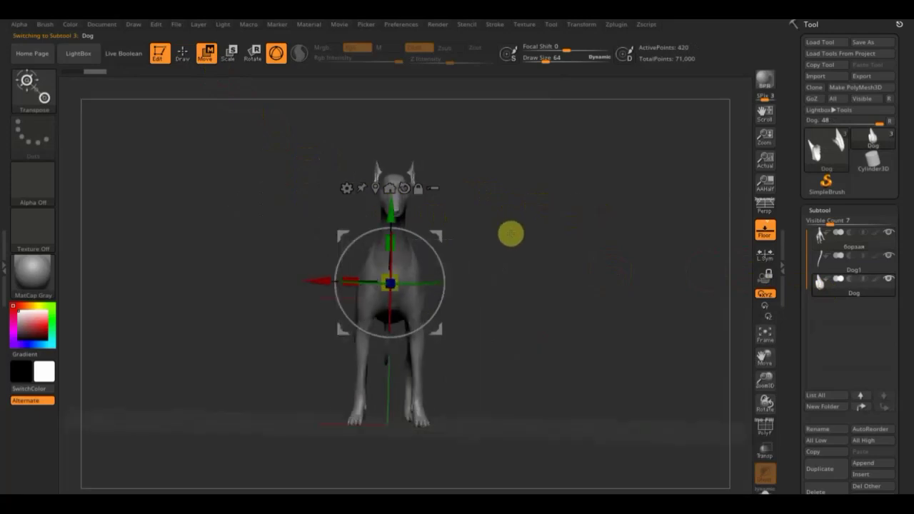
pyautogui.press('space')
pyautogui.keyDown('shift'); pyautogui.moveTo(550, 275); pyautogui.dragTo(556, 299); pyautogui.keyUp('shift')
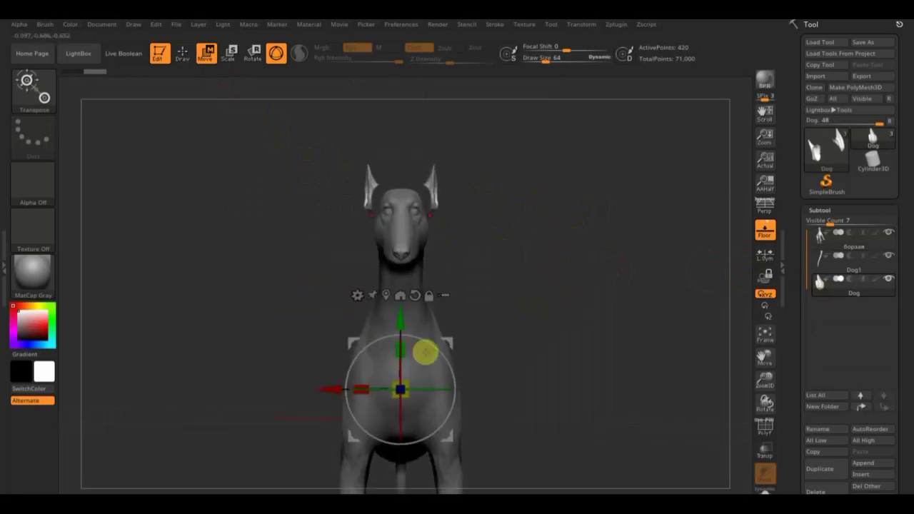
pyautogui.moveTo(319, 389); pyautogui.dragTo(327, 393)
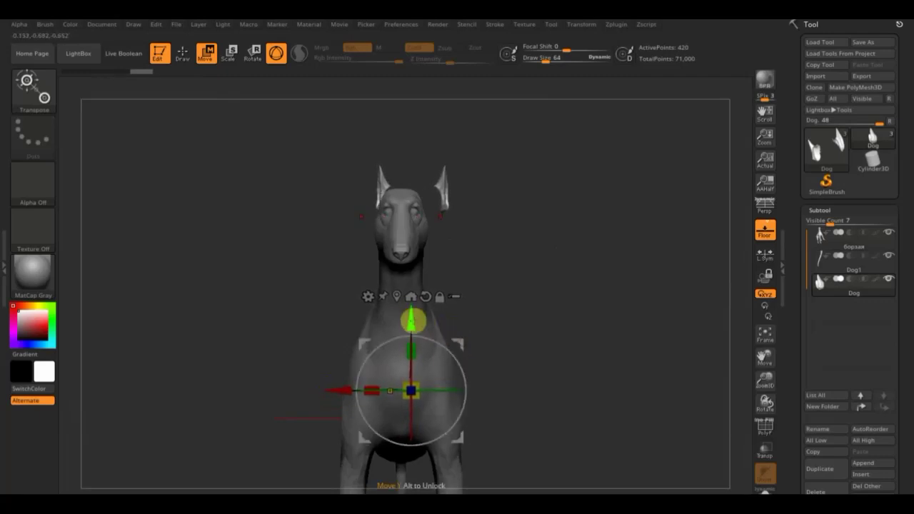
# Undo the unwanted ear scaling and nudge the ears slightly sideways into place
pyautogui.click(357, 346)
pyautogui.moveTo(353, 347)
pyautogui.mouseDown()
pyautogui.moveTo(576, 308)
pyautogui.moveTo(559, 308)
pyautogui.mouseUp()
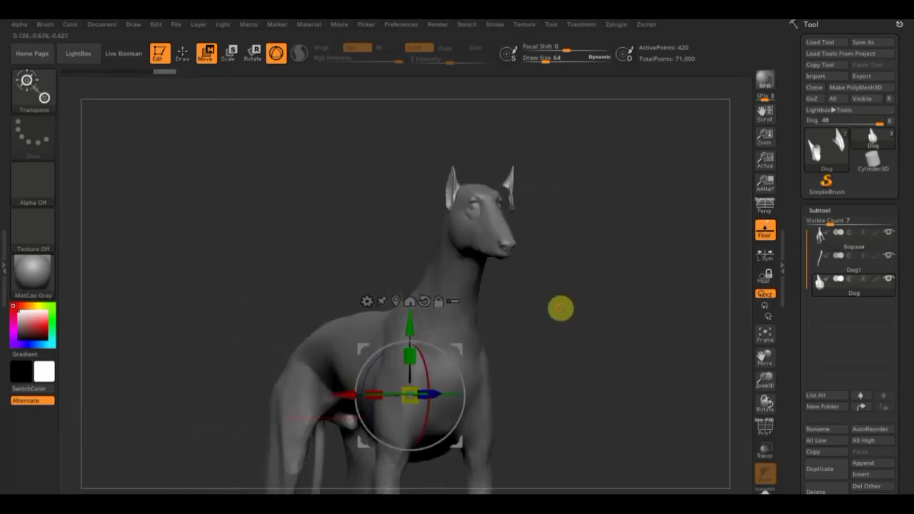
pyautogui.moveTo(405, 391); pyautogui.dragTo(400, 387)
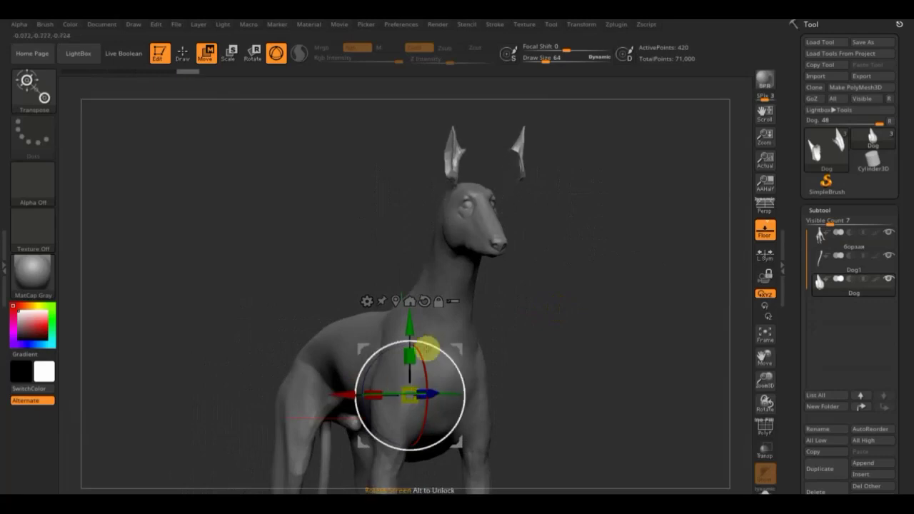
pyautogui.hotkey('ctrl', 'z')
pyautogui.hotkey('ctrl', 'z')
pyautogui.hotkey('ctrl', 'z')
pyautogui.hotkey('ctrl', 'z')
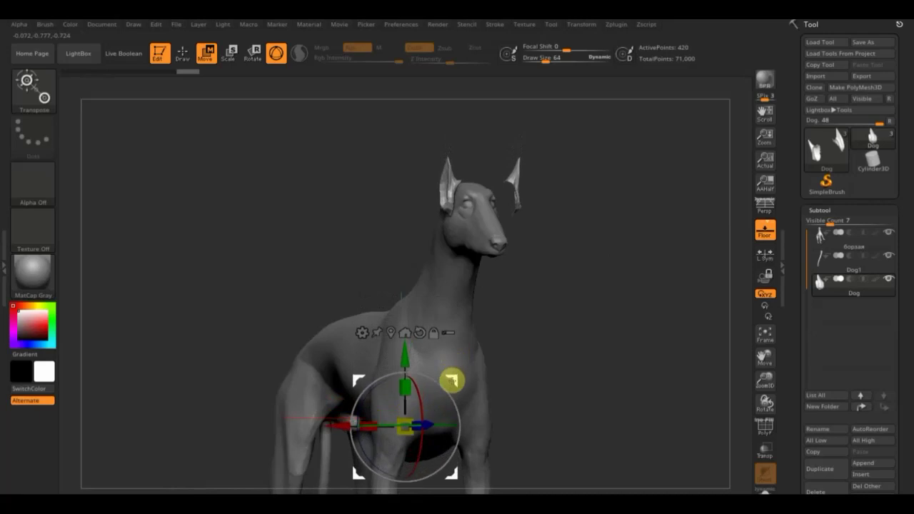
pyautogui.moveTo(449, 376); pyautogui.dragTo(632, 364)
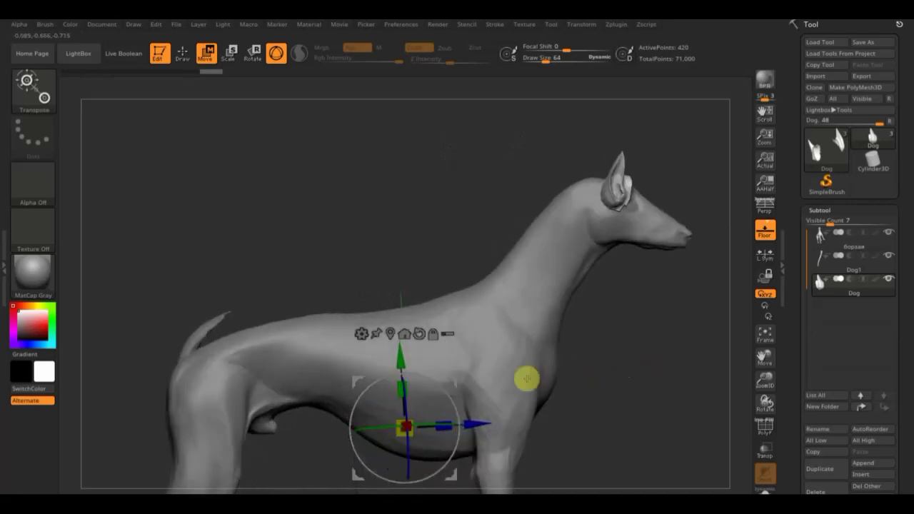
pyautogui.hotkey('ctrl', 'z')
pyautogui.hotkey('ctrl', 'z')
pyautogui.hotkey('ctrl', 'z')
pyautogui.hotkey('ctrl', 'z')
pyautogui.hotkey('ctrl', 'z')
pyautogui.hotkey('ctrl', 'z')
pyautogui.hotkey('ctrl', 'z')
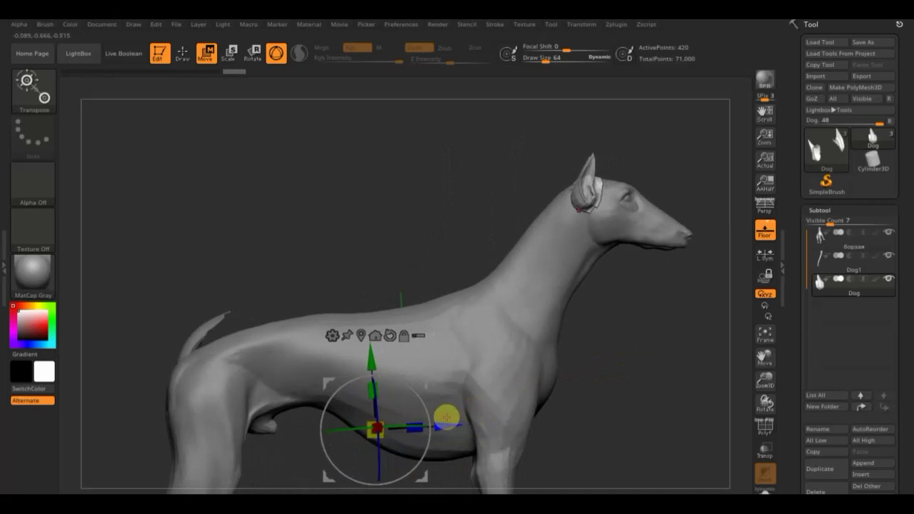
pyautogui.hotkey('ctrl', 'z')
pyautogui.hotkey('ctrl', 'z')
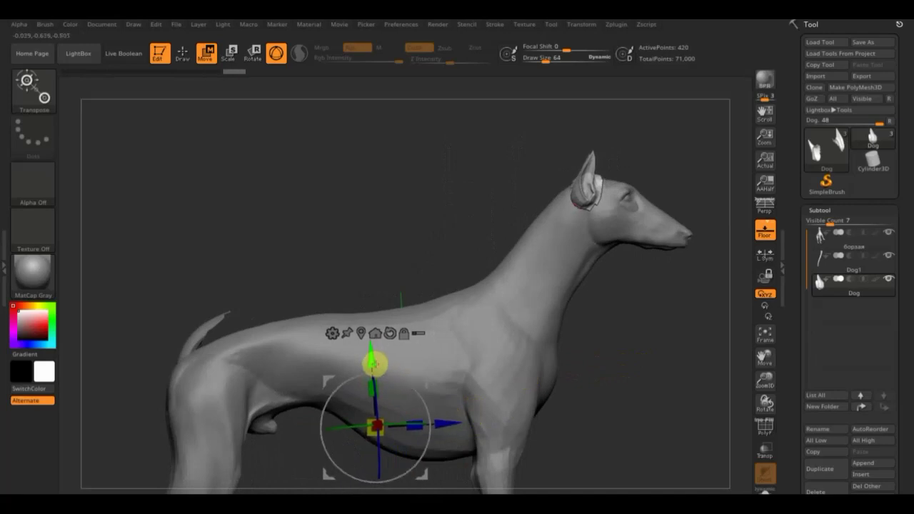
pyautogui.moveTo(687, 215); pyautogui.dragTo(630, 178)
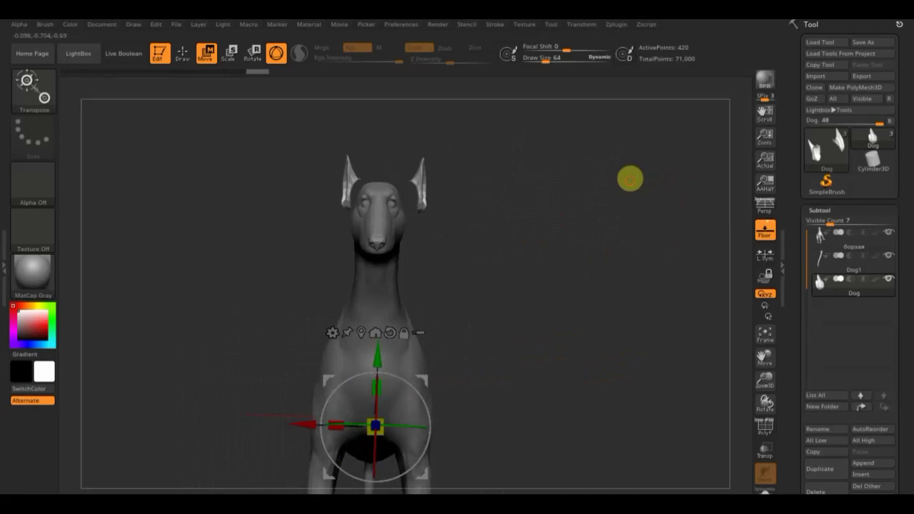
pyautogui.moveTo(302, 422); pyautogui.dragTo(311, 426)
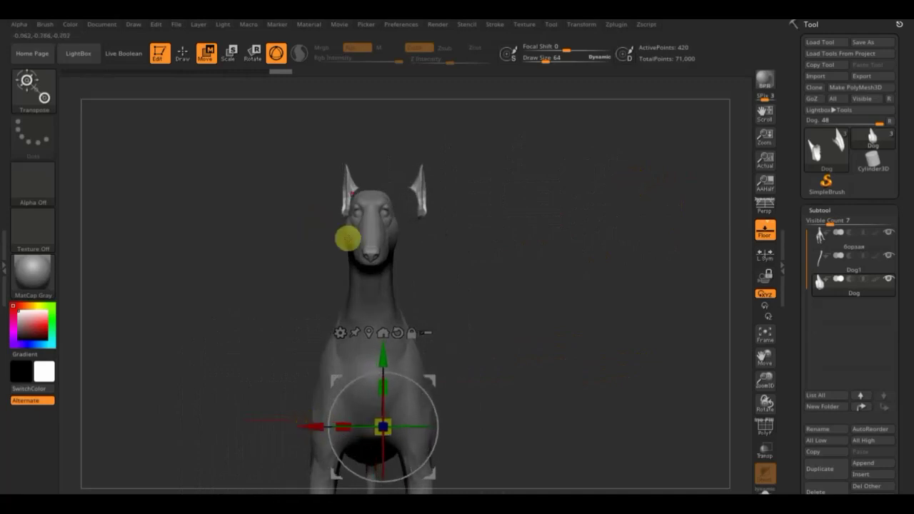
pyautogui.scroll(-5, 907, 399)
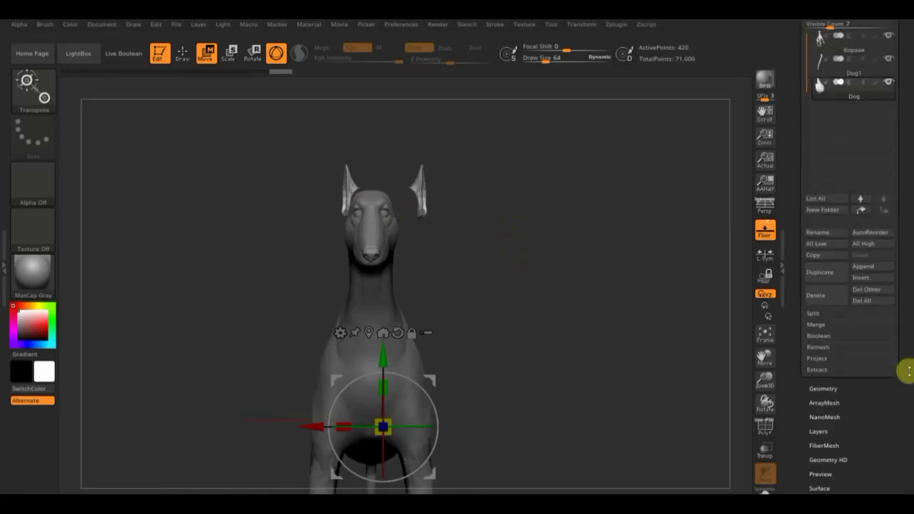
# Apply Mirror And Weld so both ears match, check the result, then select Dog1
pyautogui.click(828, 376)
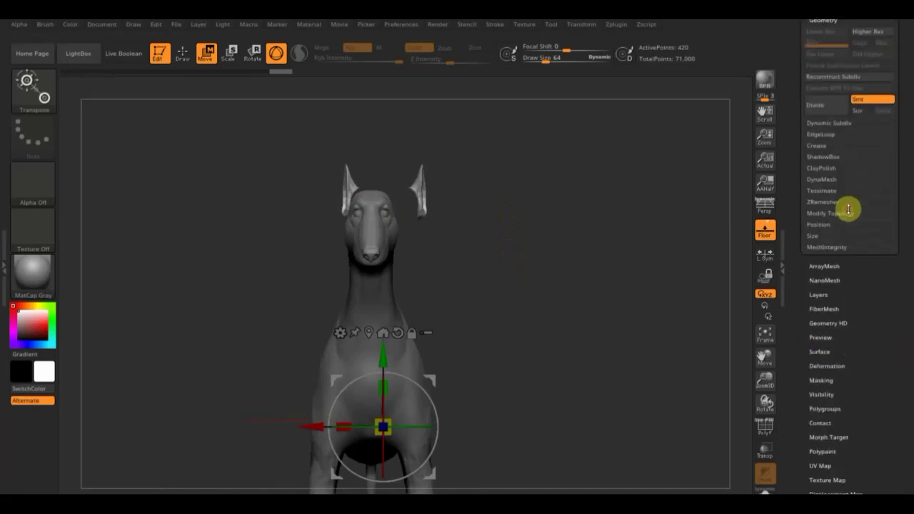
pyautogui.click(850, 212)
pyautogui.click(844, 247)
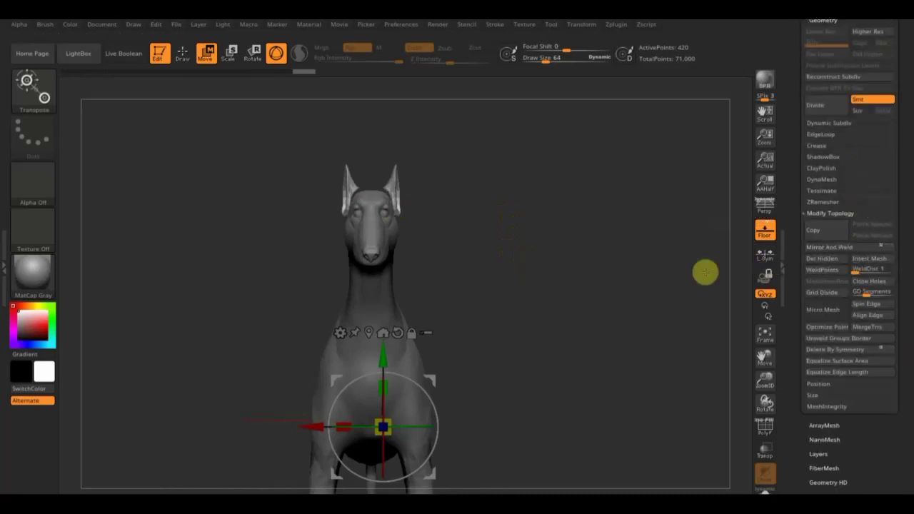
pyautogui.moveTo(428, 245)
pyautogui.mouseDown()
pyautogui.moveTo(481, 281)
pyautogui.moveTo(427, 277)
pyautogui.mouseUp()
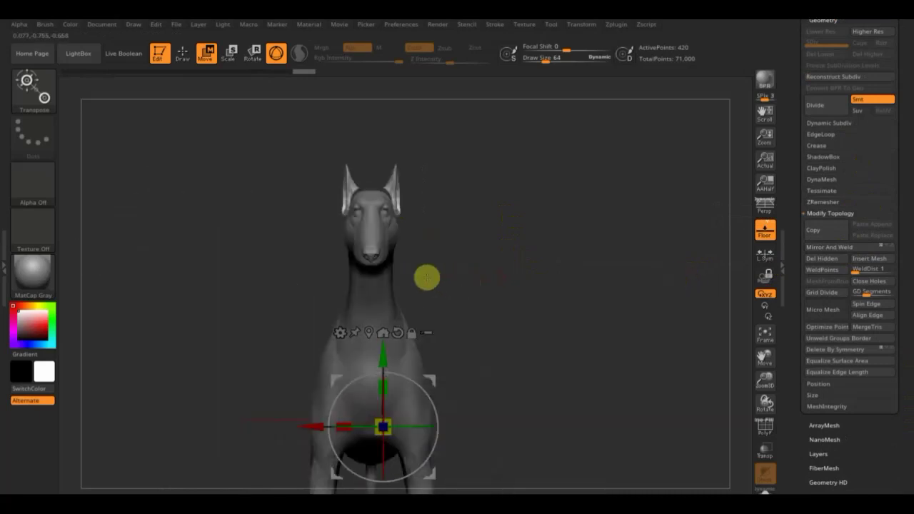
pyautogui.moveTo(571, 260)
pyautogui.mouseDown()
pyautogui.moveTo(472, 267)
pyautogui.moveTo(537, 272)
pyautogui.mouseUp()
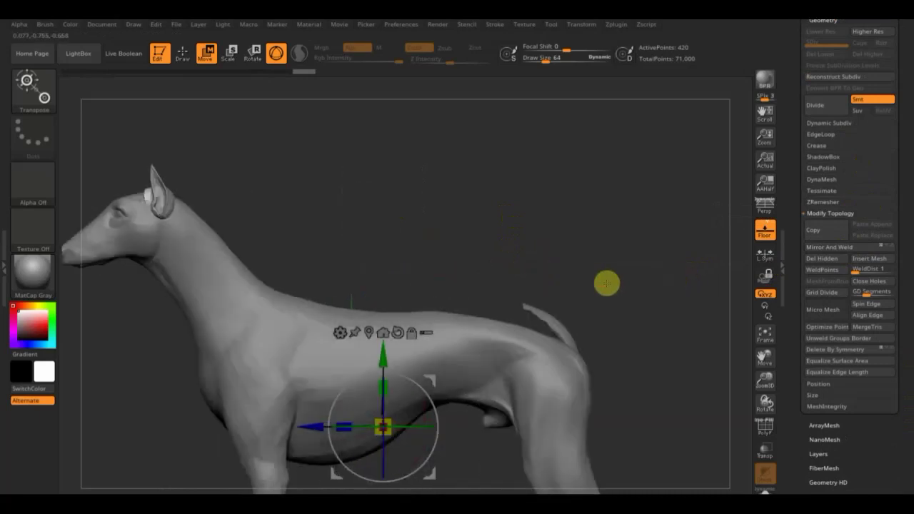
pyautogui.keyDown('alt'); pyautogui.moveTo(591, 341); pyautogui.dragTo(587, 230); pyautogui.keyUp('alt')
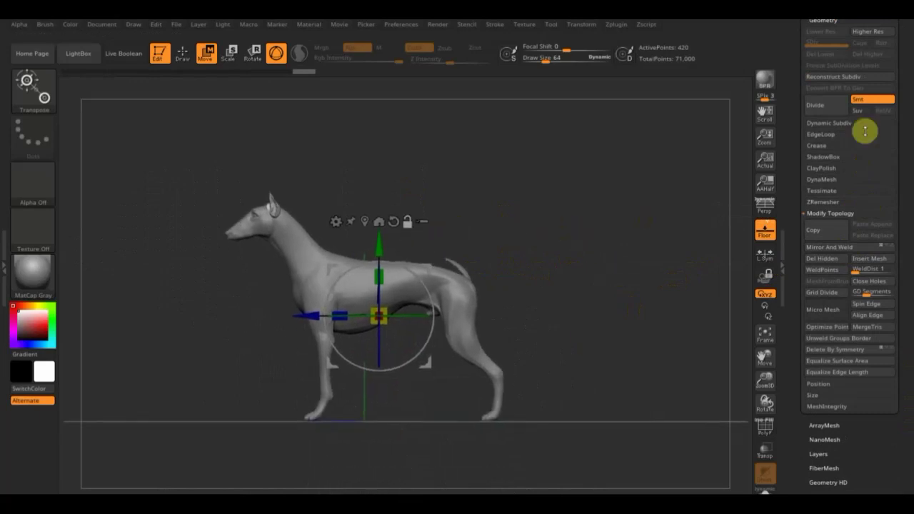
pyautogui.click(534, 282)
# Move the Dog1 tail piece right, mask around it and DynaMesh it
pyautogui.click(453, 314)
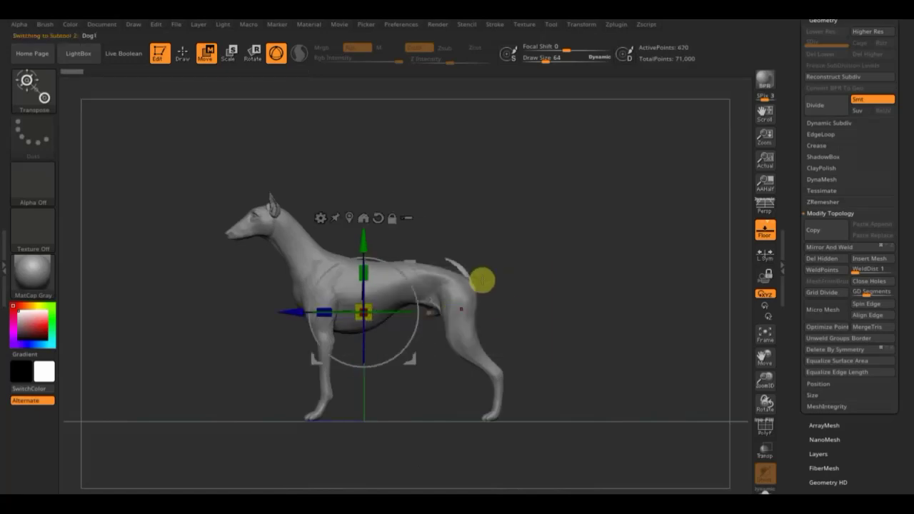
pyautogui.moveTo(284, 316)
pyautogui.mouseDown()
pyautogui.moveTo(312, 329)
pyautogui.moveTo(368, 326)
pyautogui.mouseUp()
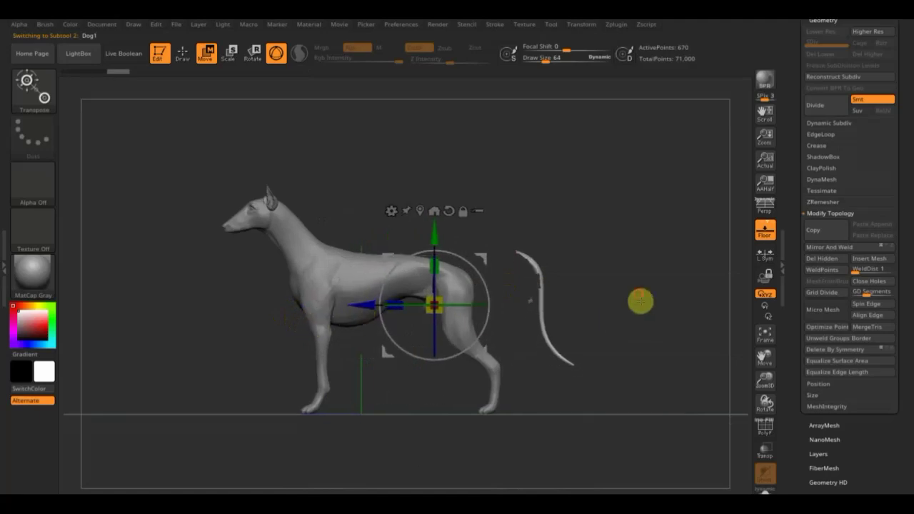
pyautogui.keyDown('alt'); pyautogui.moveTo(638, 302); pyautogui.dragTo(662, 404); pyautogui.keyUp('alt')
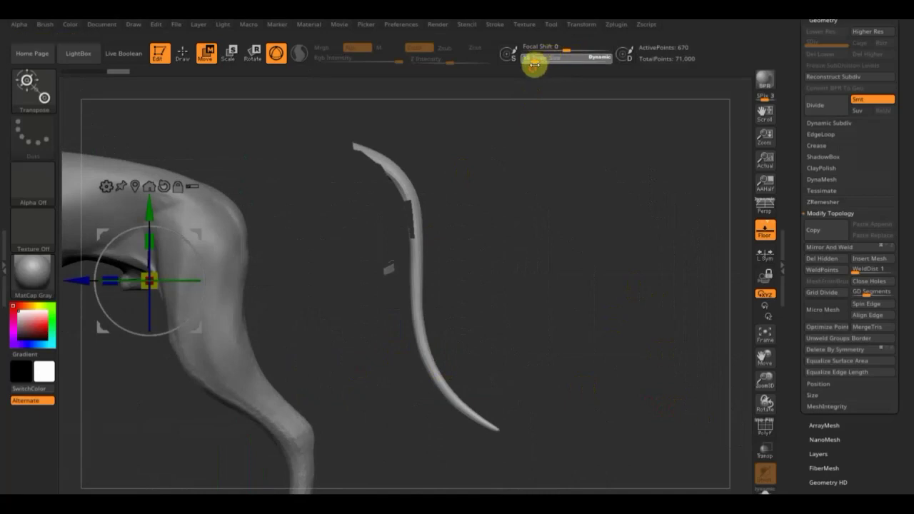
pyautogui.keyDown('ctrl'); pyautogui.moveTo(343, 234); pyautogui.dragTo(399, 307); pyautogui.keyUp('ctrl')
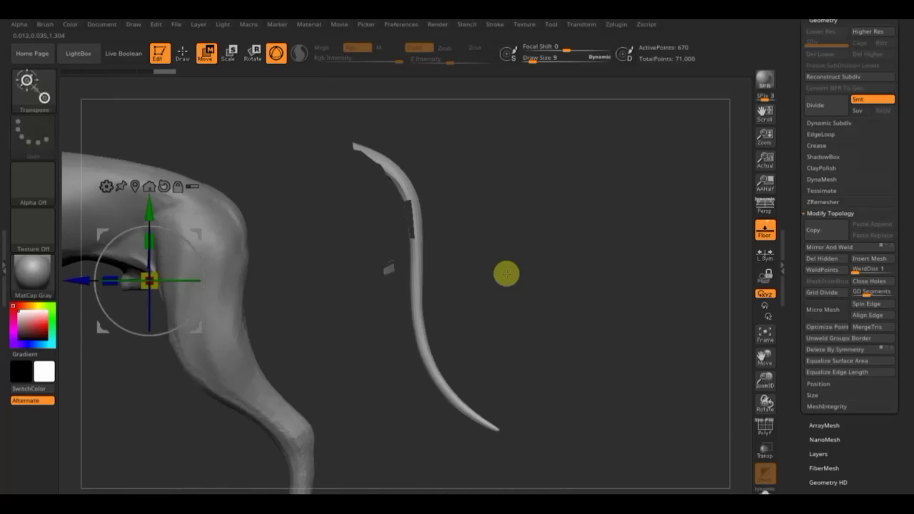
pyautogui.click(420, 256)
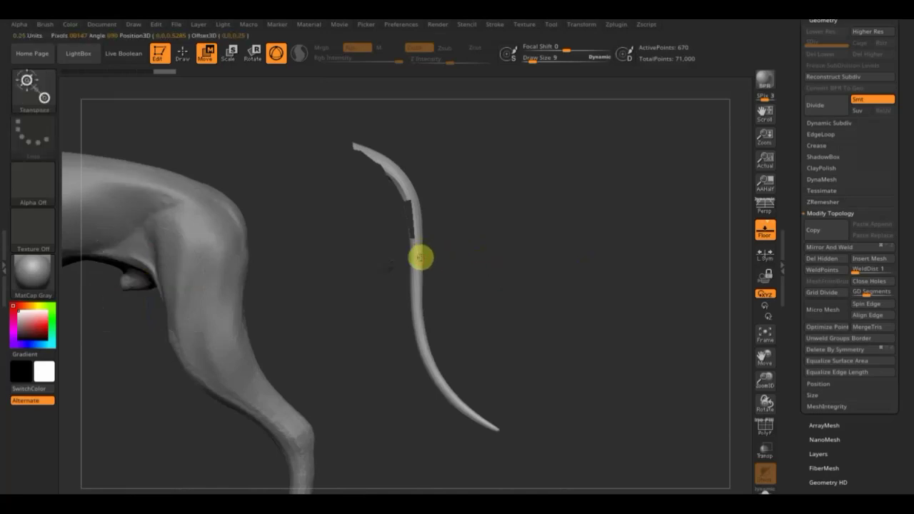
pyautogui.click(183, 52)
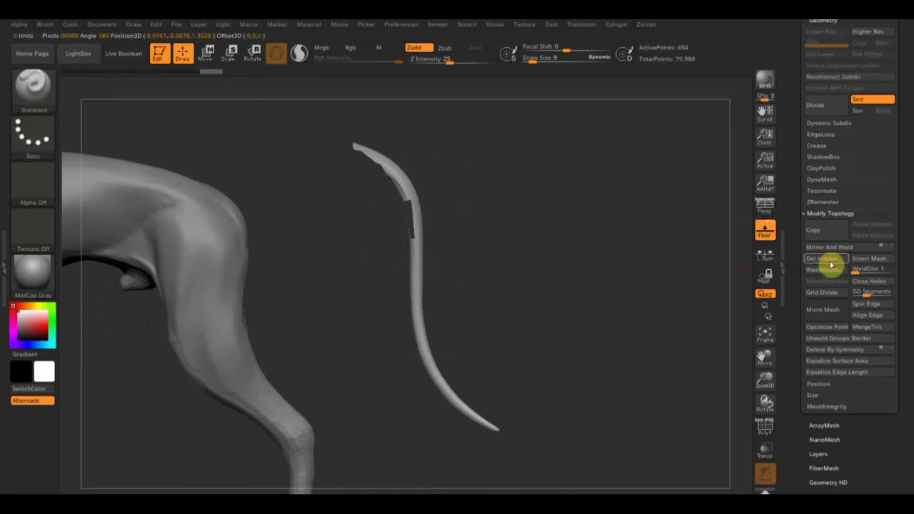
pyautogui.click(821, 180)
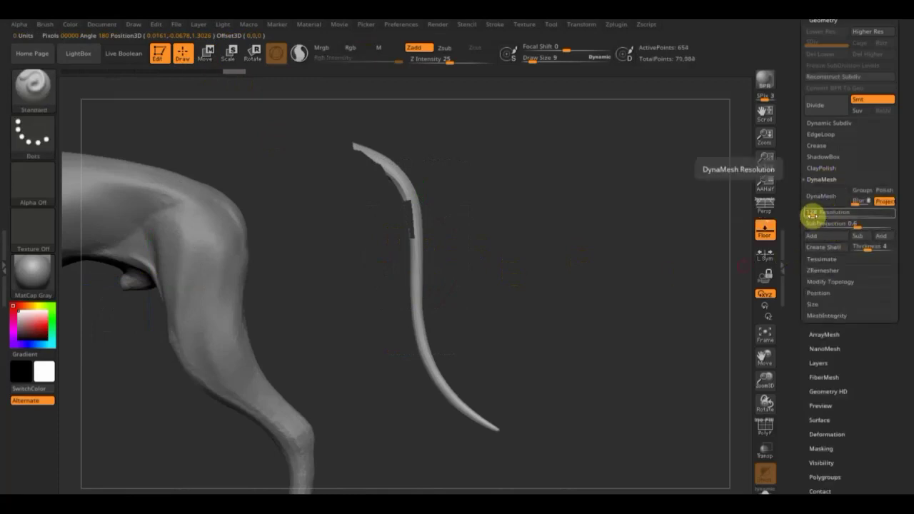
pyautogui.moveTo(810, 212); pyautogui.dragTo(819, 214)
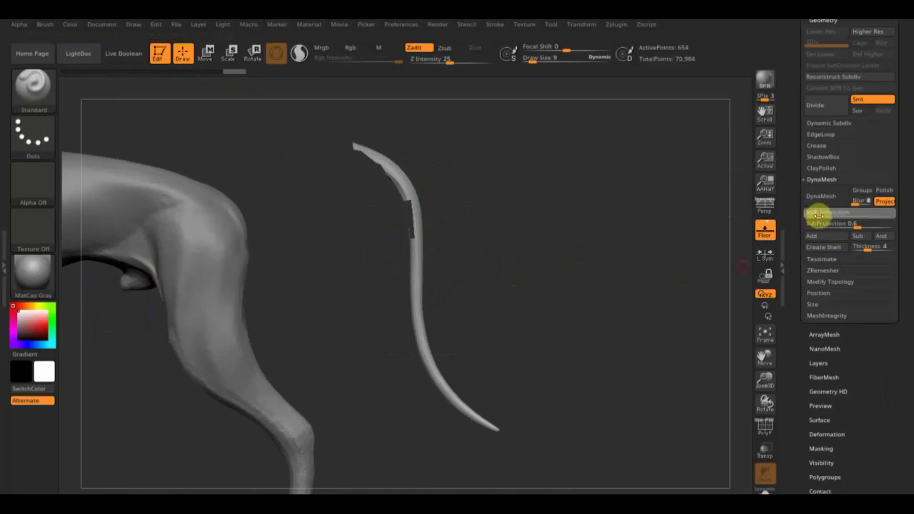
pyautogui.click(821, 200)
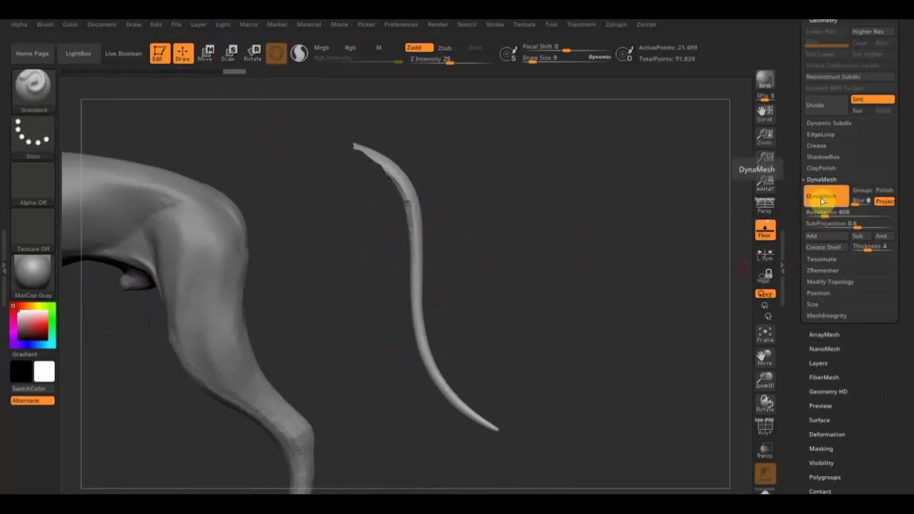
# Move the tail piece back and down onto the dog's rear, checking side and rear views
pyautogui.moveTo(518, 179); pyautogui.dragTo(604, 182)
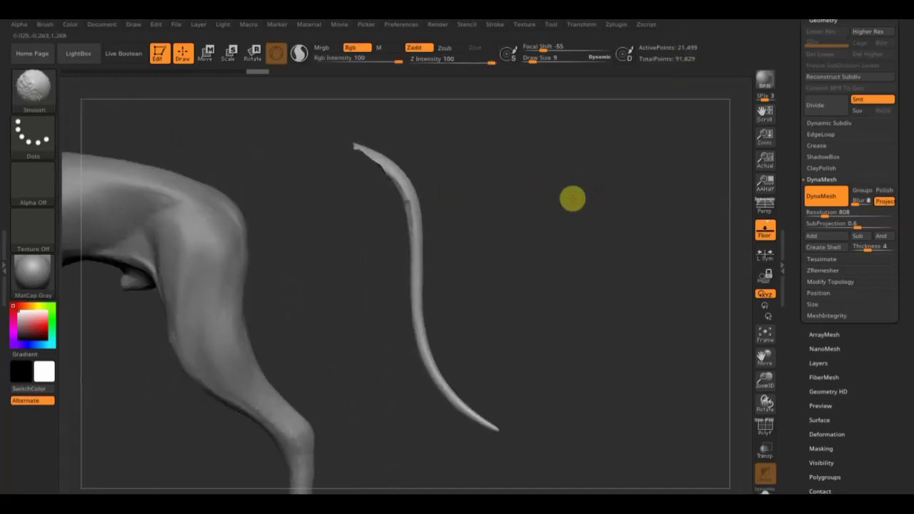
pyautogui.moveTo(585, 214)
pyautogui.keyDown('shift'); pyautogui.mouseDown()
pyautogui.moveTo(537, 207)
pyautogui.moveTo(644, 261)
pyautogui.mouseUp(); pyautogui.keyUp('shift')
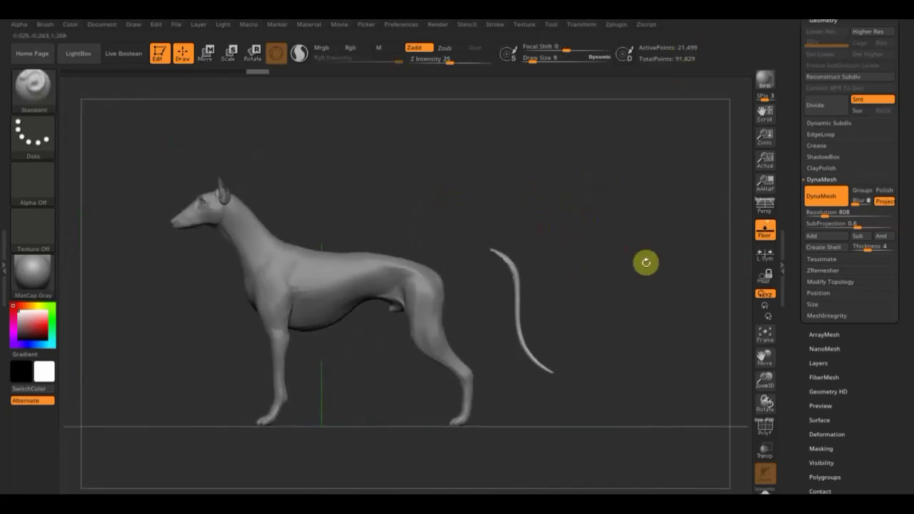
pyautogui.click(206, 53)
pyautogui.moveTo(582, 294); pyautogui.dragTo(514, 307)
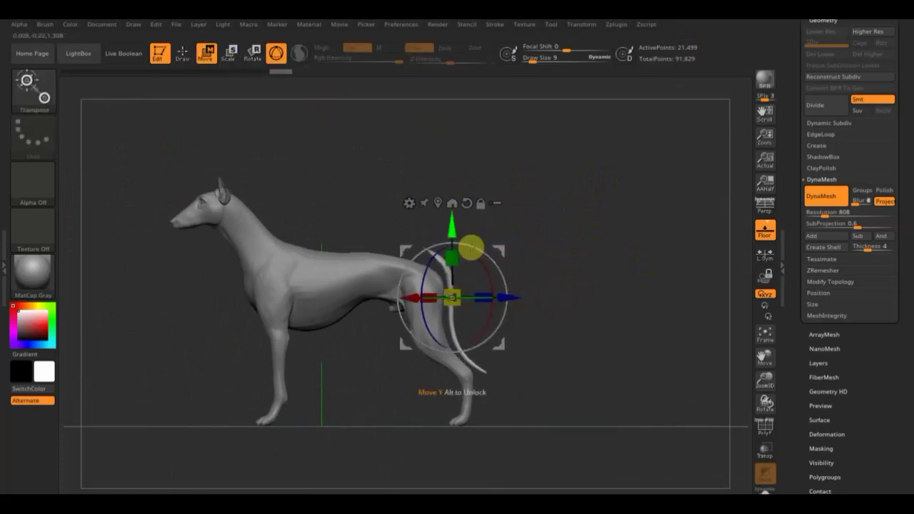
pyautogui.moveTo(452, 214); pyautogui.dragTo(461, 238)
pyautogui.moveTo(514, 296)
pyautogui.mouseDown()
pyautogui.moveTo(663, 321)
pyautogui.moveTo(606, 340)
pyautogui.moveTo(621, 345)
pyautogui.mouseUp()
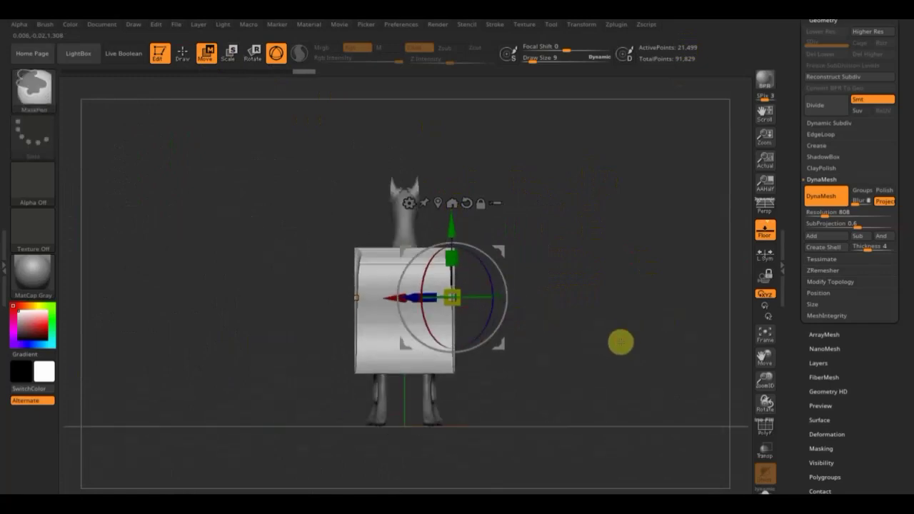
pyautogui.hotkey('ctrl', 'z')
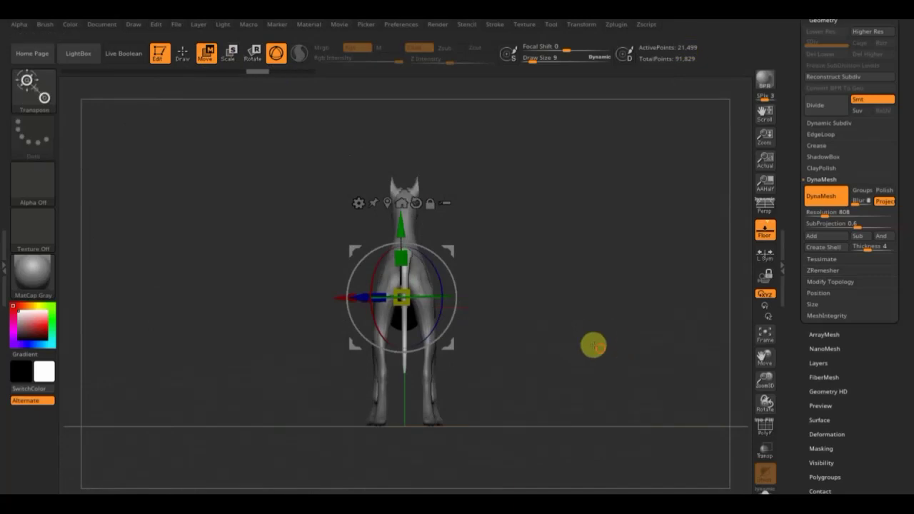
pyautogui.moveTo(592, 345); pyautogui.dragTo(661, 354)
pyautogui.moveTo(624, 326)
pyautogui.mouseDown()
pyautogui.moveTo(576, 331)
pyautogui.moveTo(576, 338)
pyautogui.mouseUp()
pyautogui.moveTo(402, 219); pyautogui.dragTo(402, 242)
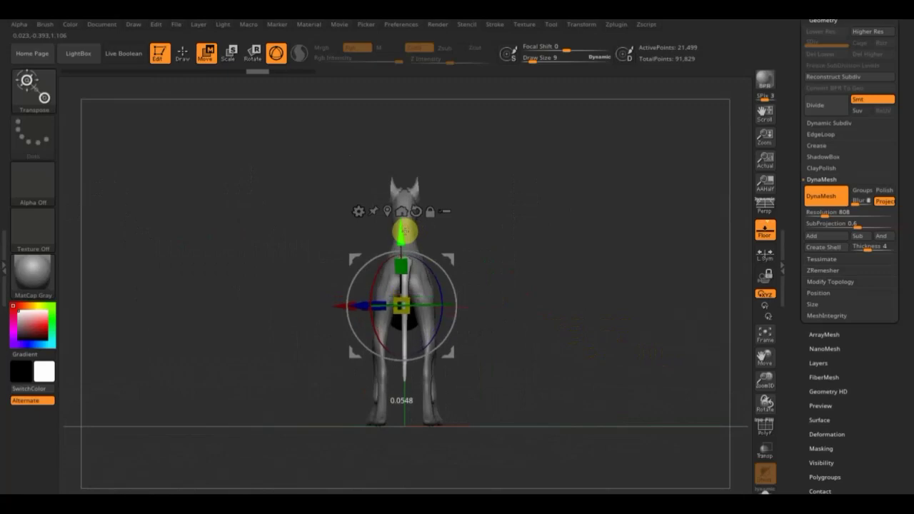
pyautogui.moveTo(500, 271); pyautogui.dragTo(658, 299)
pyautogui.moveTo(468, 310)
pyautogui.mouseDown()
pyautogui.moveTo(397, 324)
pyautogui.moveTo(532, 321)
pyautogui.mouseUp()
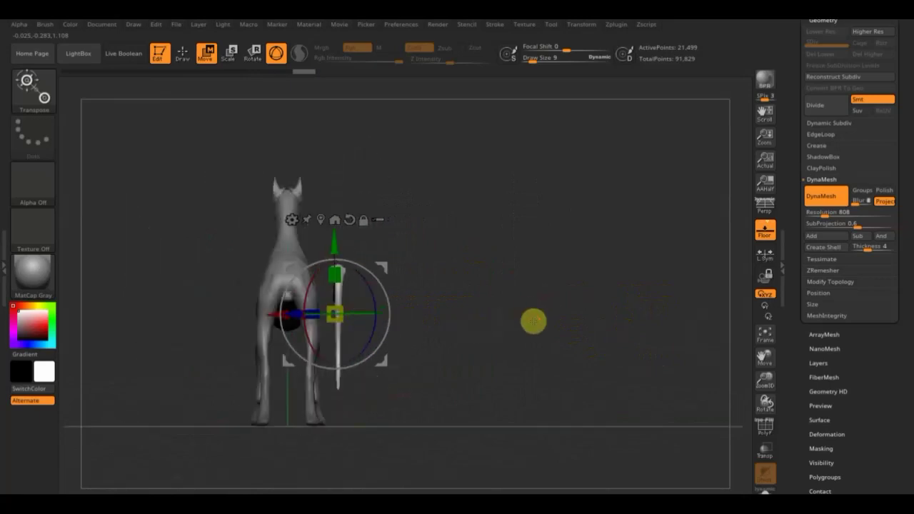
# Angle the tail piece and nudge it along X to line up with the body's centre
pyautogui.moveTo(399, 311)
pyautogui.mouseDown()
pyautogui.moveTo(302, 325)
pyautogui.moveTo(261, 312)
pyautogui.moveTo(212, 318)
pyautogui.mouseUp()
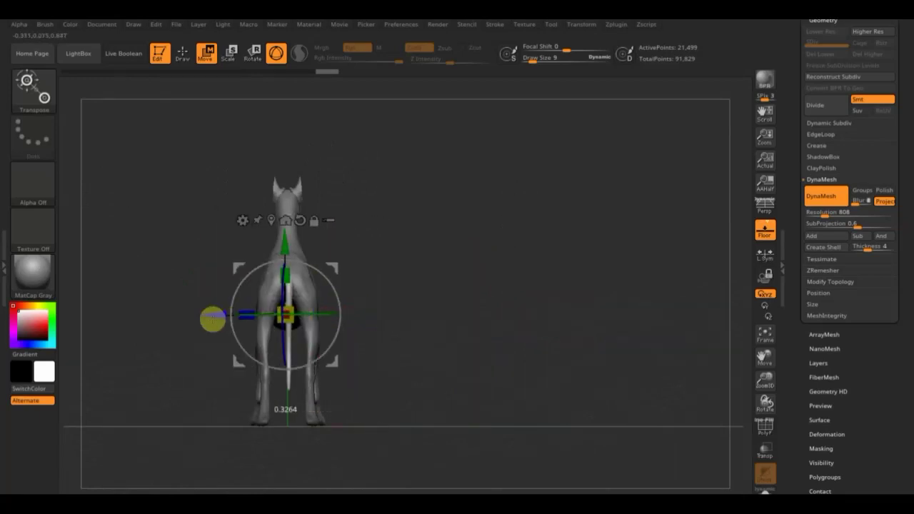
pyautogui.moveTo(528, 325); pyautogui.dragTo(479, 334)
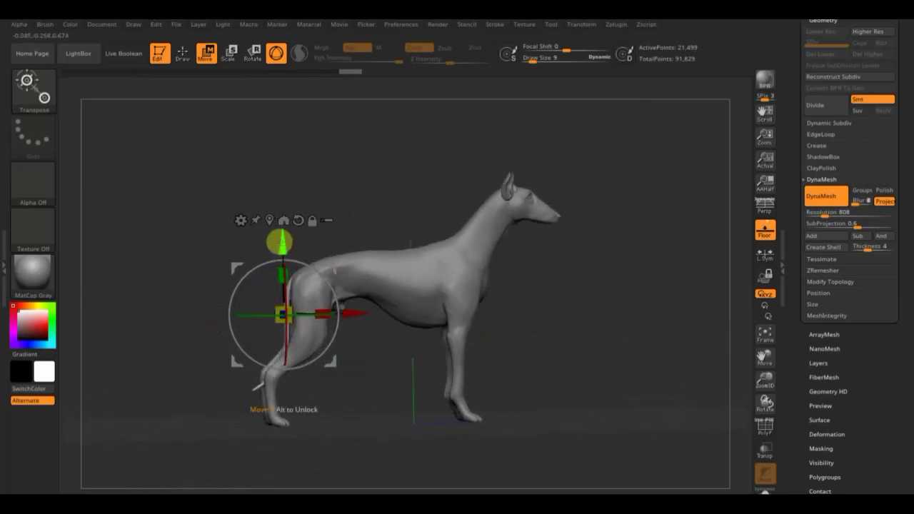
pyautogui.moveTo(287, 245); pyautogui.dragTo(286, 245)
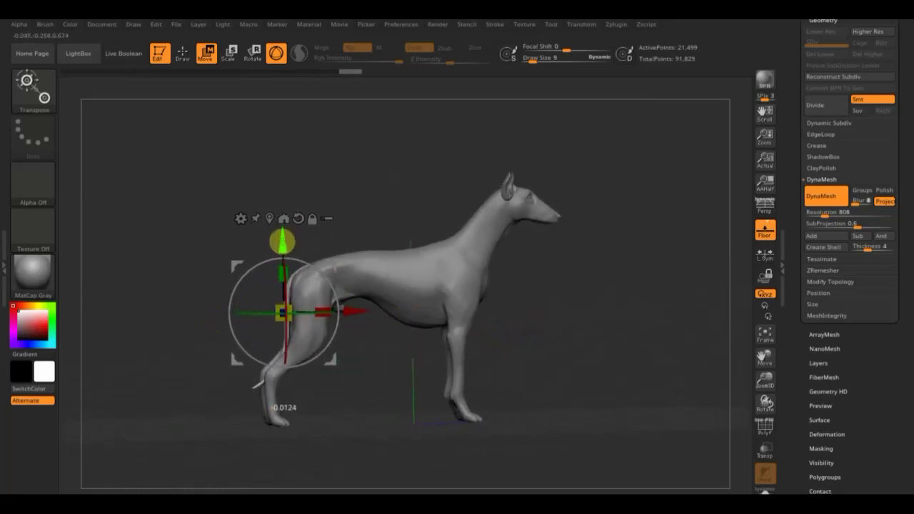
pyautogui.moveTo(363, 314); pyautogui.dragTo(358, 316)
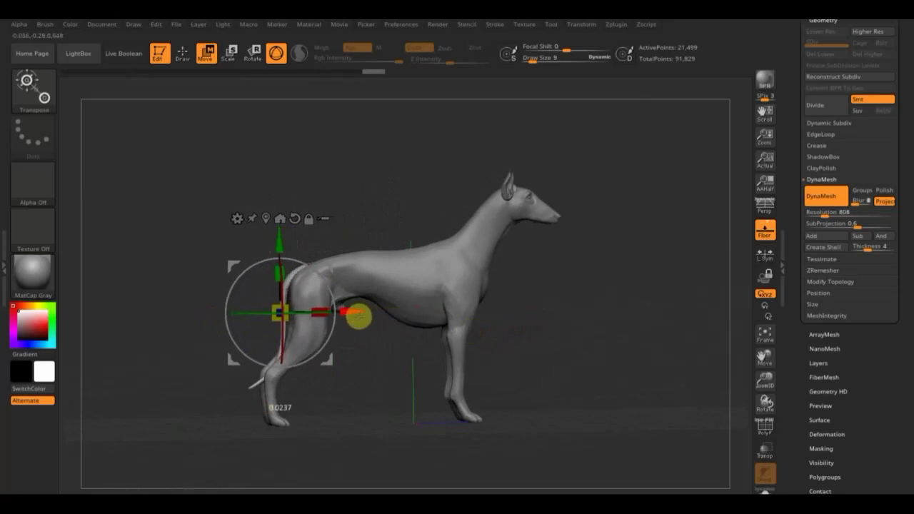
pyautogui.moveTo(279, 232); pyautogui.dragTo(279, 235)
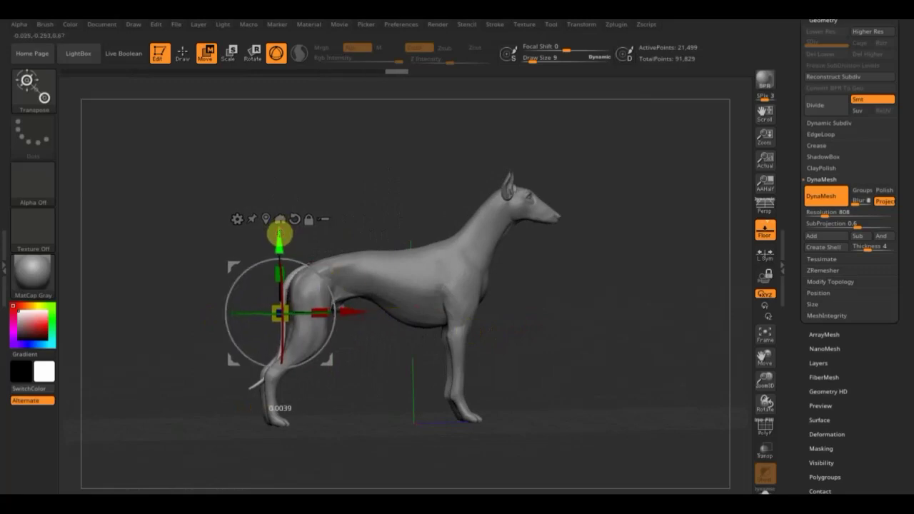
pyautogui.moveTo(526, 300); pyautogui.dragTo(700, 325)
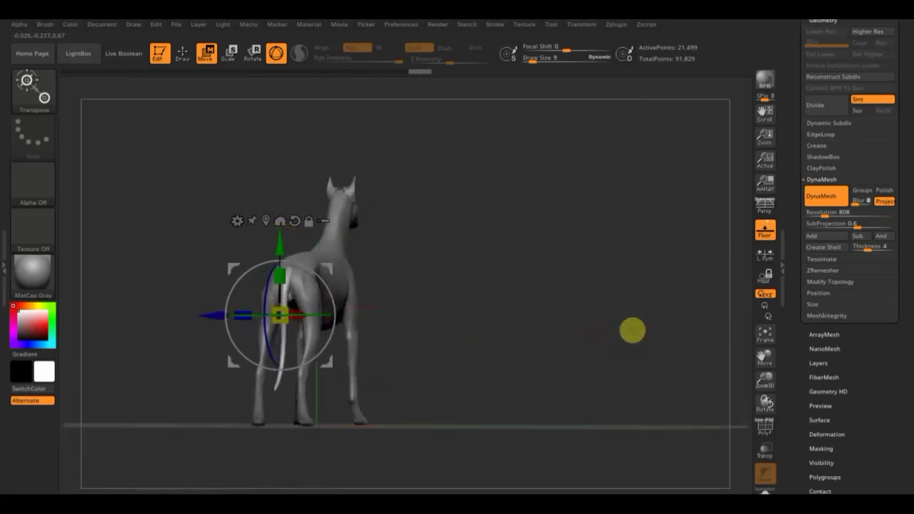
pyautogui.moveTo(530, 359)
pyautogui.keyDown('alt'); pyautogui.mouseDown()
pyautogui.moveTo(734, 379)
pyautogui.moveTo(642, 362)
pyautogui.moveTo(664, 379)
pyautogui.mouseUp(); pyautogui.keyUp('alt')
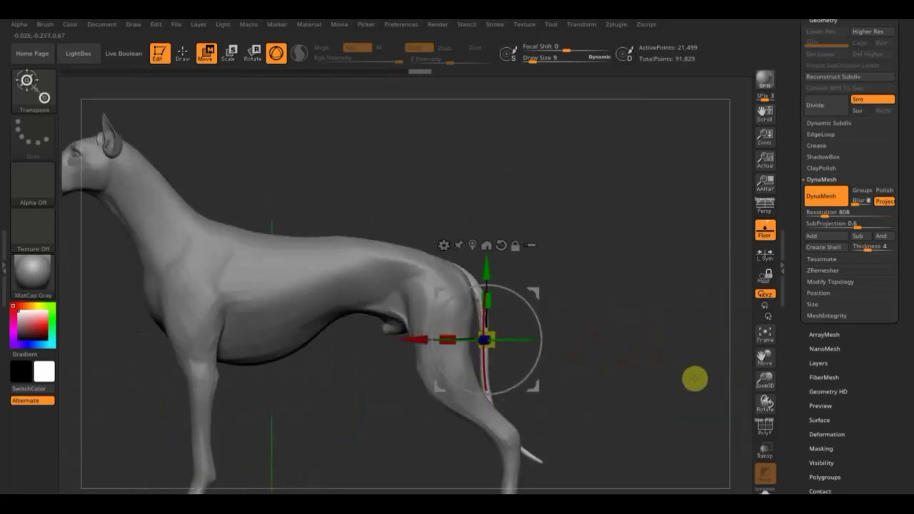
pyautogui.moveTo(618, 267)
pyautogui.mouseDown()
pyautogui.moveTo(522, 198)
pyautogui.moveTo(501, 199)
pyautogui.mouseUp()
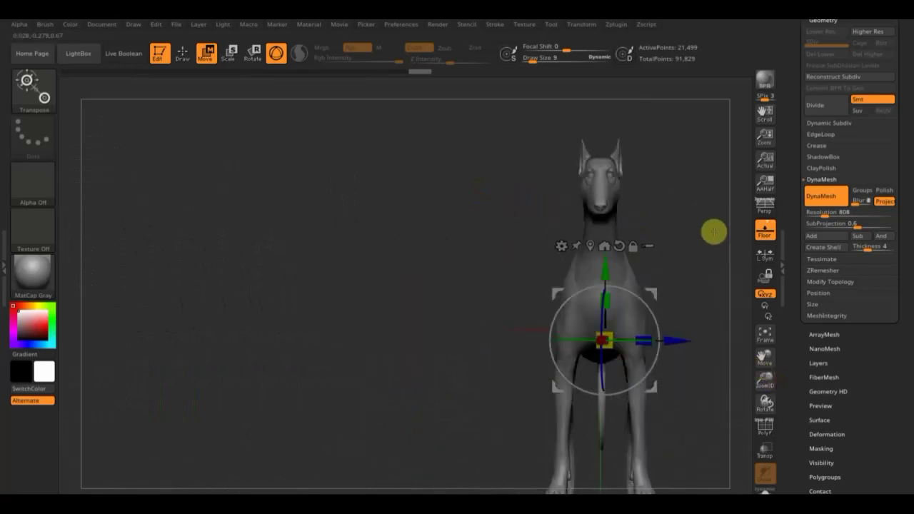
pyautogui.keyDown('alt'); pyautogui.moveTo(714, 228); pyautogui.dragTo(587, 220); pyautogui.keyUp('alt')
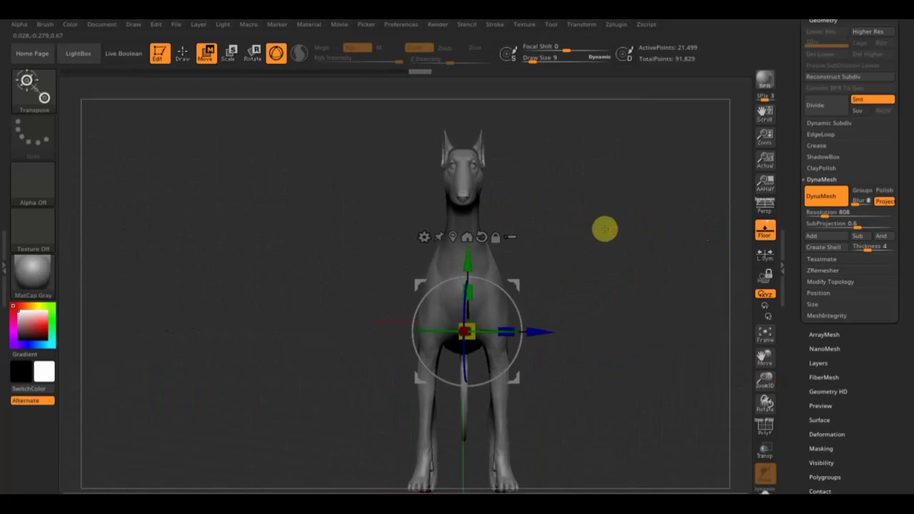
pyautogui.moveTo(547, 330); pyautogui.dragTo(545, 333)
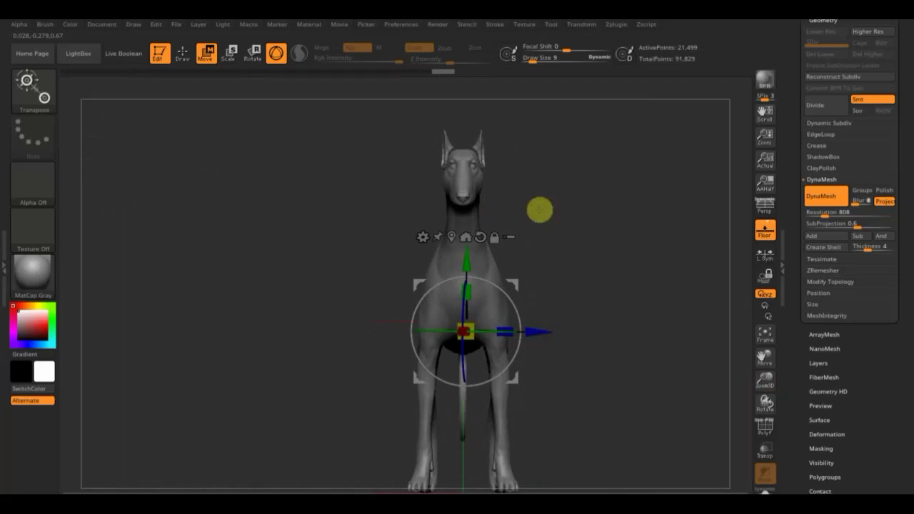
pyautogui.hotkey('alt', 'Tab')
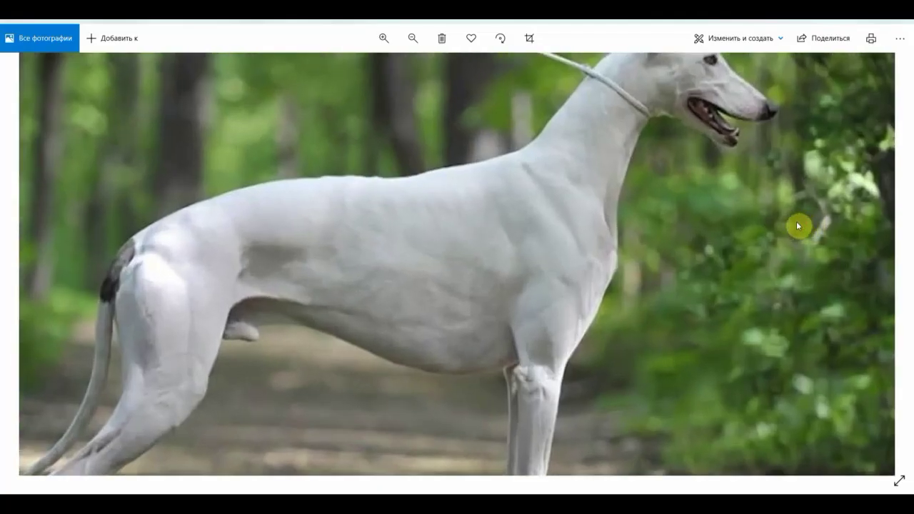
pyautogui.scroll(-2, 439, 231)
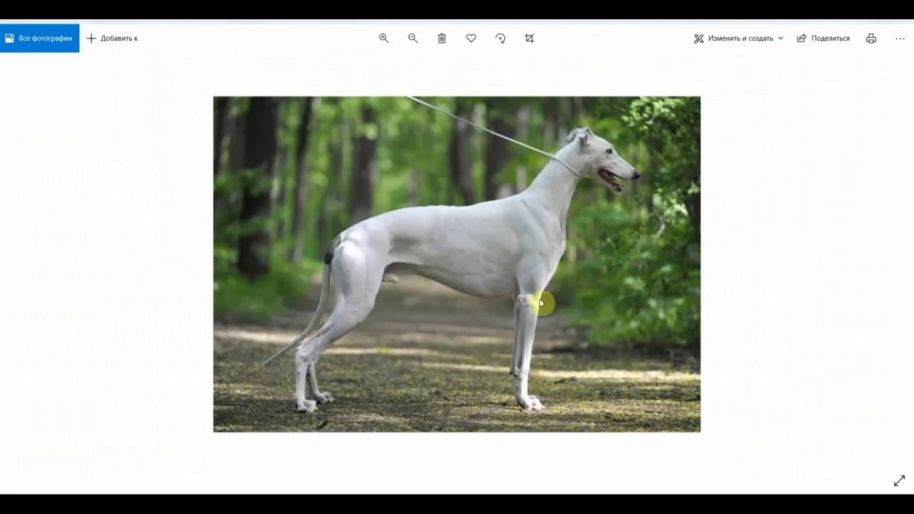
pyautogui.scroll(1, 614, 293)
pyautogui.scroll(2, 740, 292)
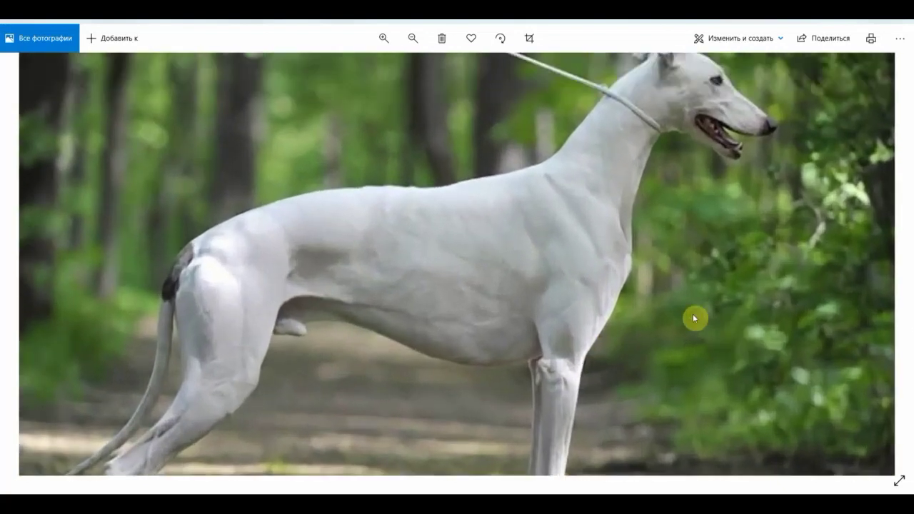
pyautogui.scroll(1, 714, 321)
pyautogui.scroll(-1, 754, 277)
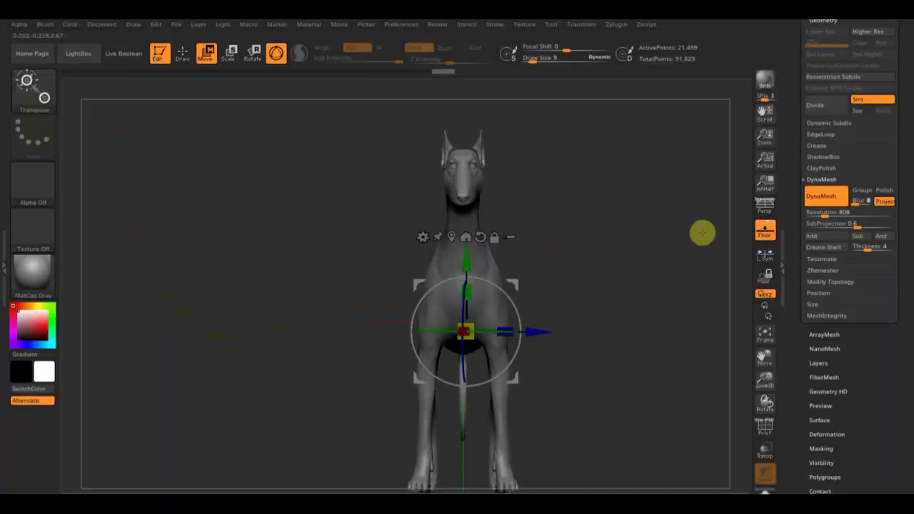
# Select the Dog subtool and DynaMesh it at resolution 1256
pyautogui.keyDown('alt'); pyautogui.click(449, 153); pyautogui.keyUp('alt')
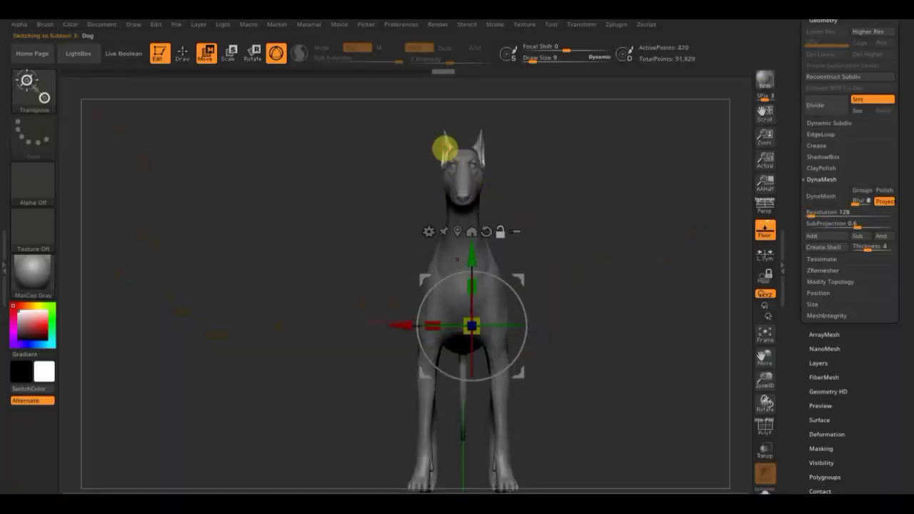
pyautogui.moveTo(422, 277); pyautogui.dragTo(423, 281)
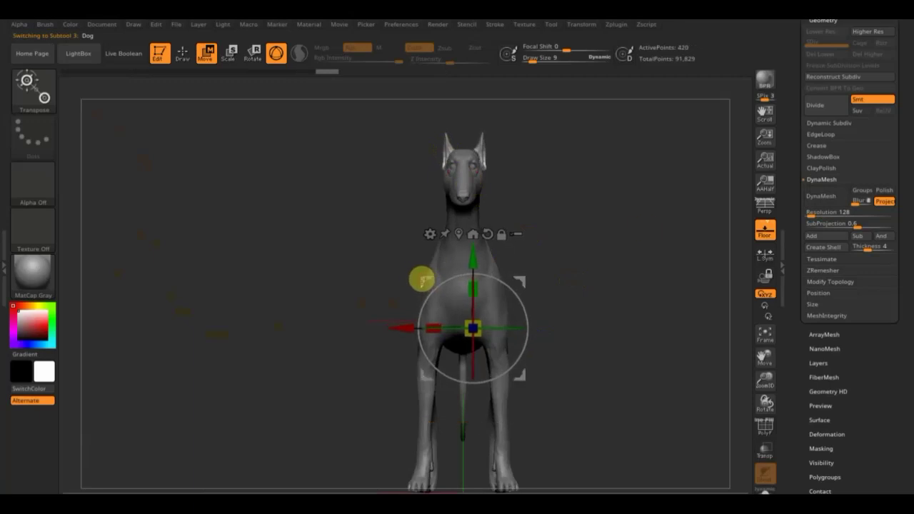
pyautogui.click(810, 212)
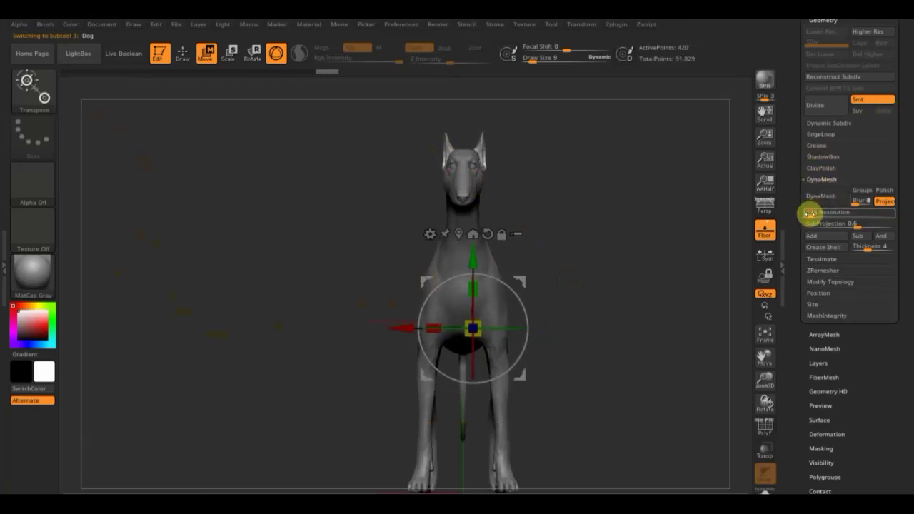
pyautogui.write('1136')
pyautogui.moveTo(830, 222); pyautogui.dragTo(832, 212)
pyautogui.click(828, 202)
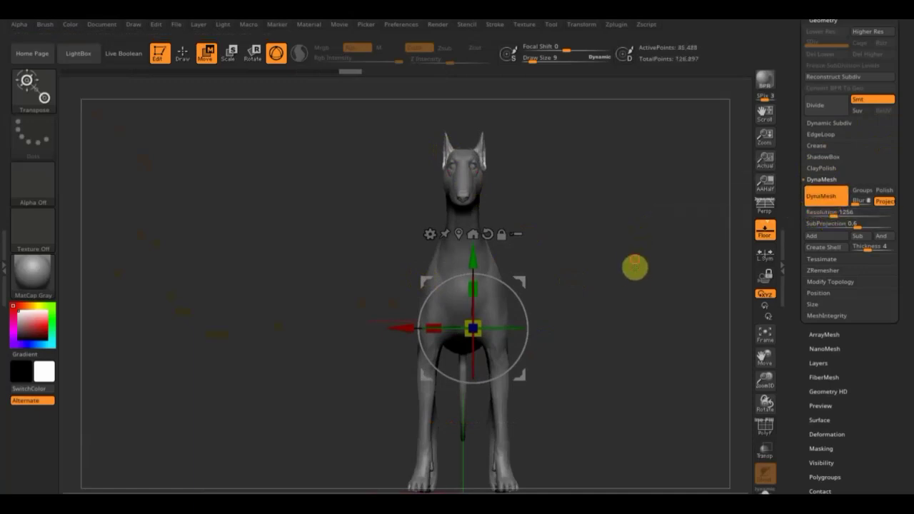
# Mirror And Weld the Dog mesh, then return to sculpting with the brush library shown
pyautogui.keyDown('alt'); pyautogui.moveTo(635, 267); pyautogui.dragTo(643, 296); pyautogui.keyUp('alt')
pyautogui.keyDown('alt'); pyautogui.moveTo(646, 218); pyautogui.dragTo(632, 355); pyautogui.keyUp('alt')
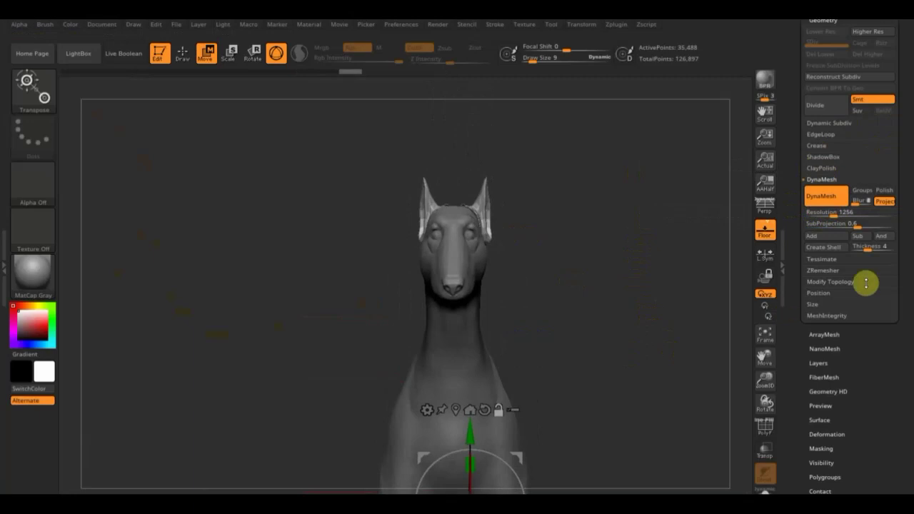
pyautogui.click(839, 282)
pyautogui.click(845, 249)
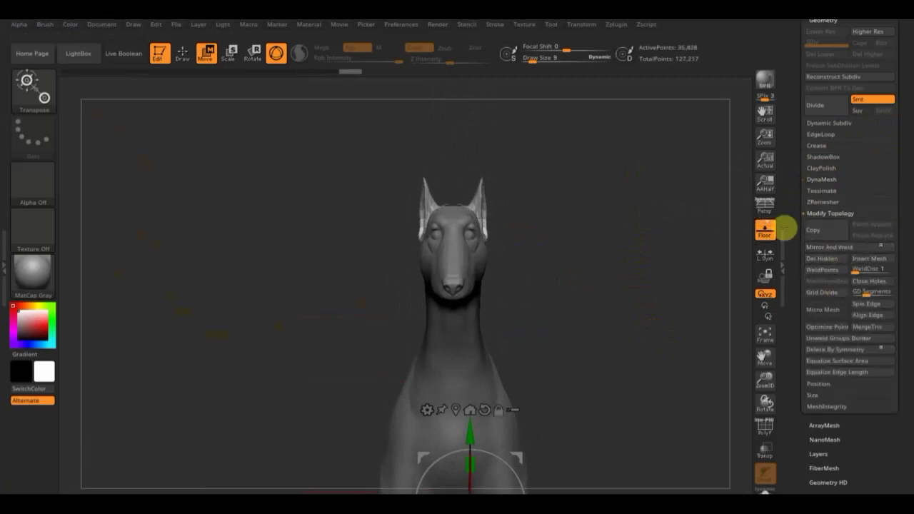
pyautogui.click(187, 54)
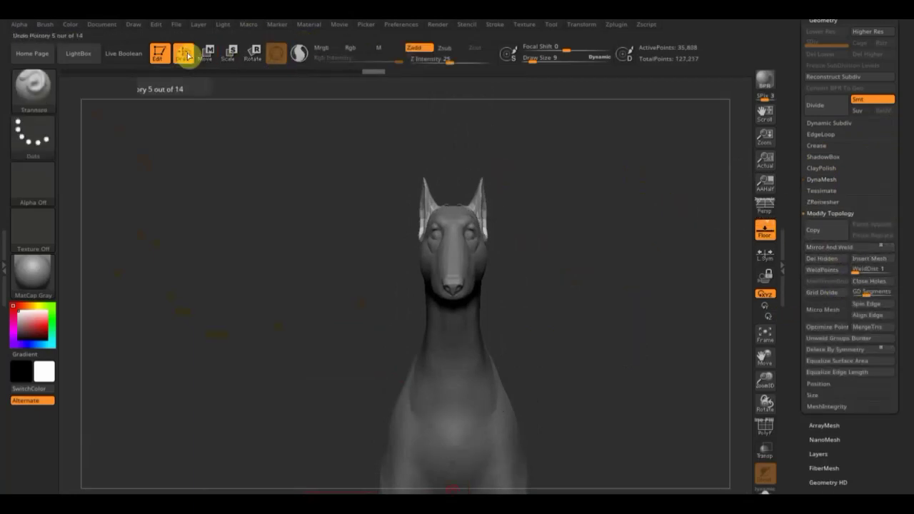
pyautogui.click(49, 95)
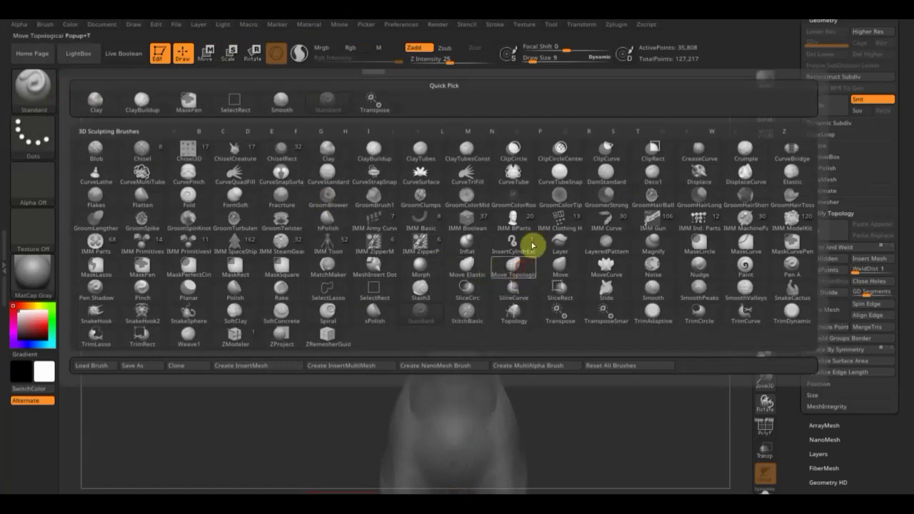
# Pick the Move Topological brush at size 20 and inspect the dog's head from several angles
pyautogui.click(515, 267)
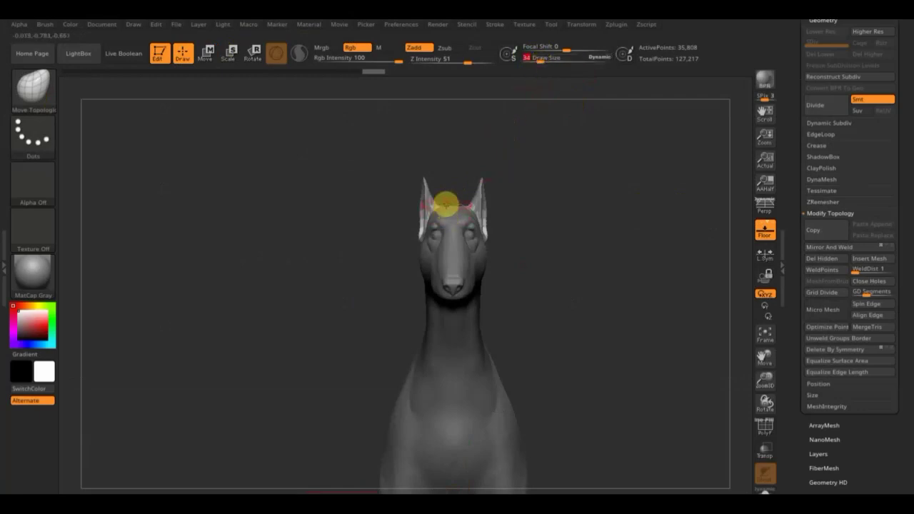
pyautogui.moveTo(520, 215)
pyautogui.mouseDown()
pyautogui.moveTo(563, 235)
pyautogui.moveTo(557, 310)
pyautogui.moveTo(569, 302)
pyautogui.moveTo(611, 312)
pyautogui.moveTo(626, 347)
pyautogui.moveTo(625, 262)
pyautogui.mouseUp()
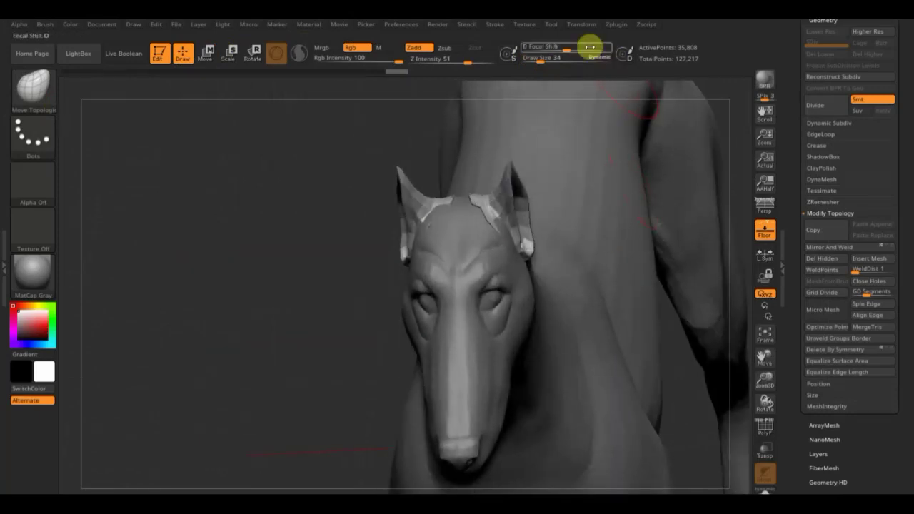
pyautogui.moveTo(541, 56); pyautogui.dragTo(535, 57)
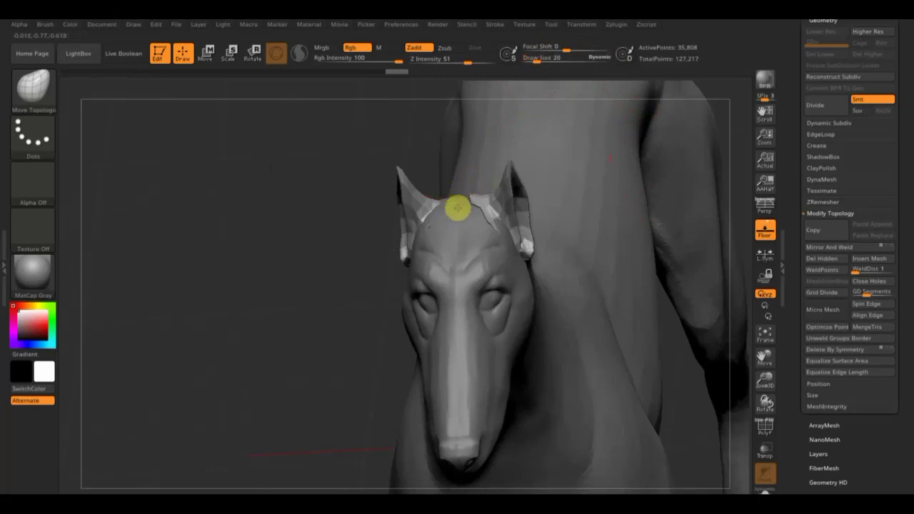
pyautogui.moveTo(325, 234); pyautogui.dragTo(404, 221)
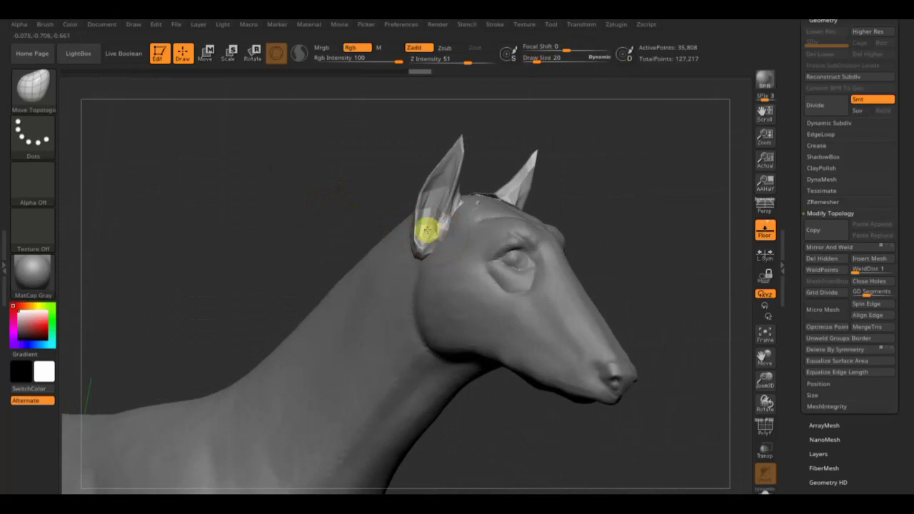
pyautogui.moveTo(613, 222)
pyautogui.mouseDown()
pyautogui.moveTo(585, 220)
pyautogui.moveTo(689, 249)
pyautogui.moveTo(592, 231)
pyautogui.moveTo(461, 149)
pyautogui.mouseUp()
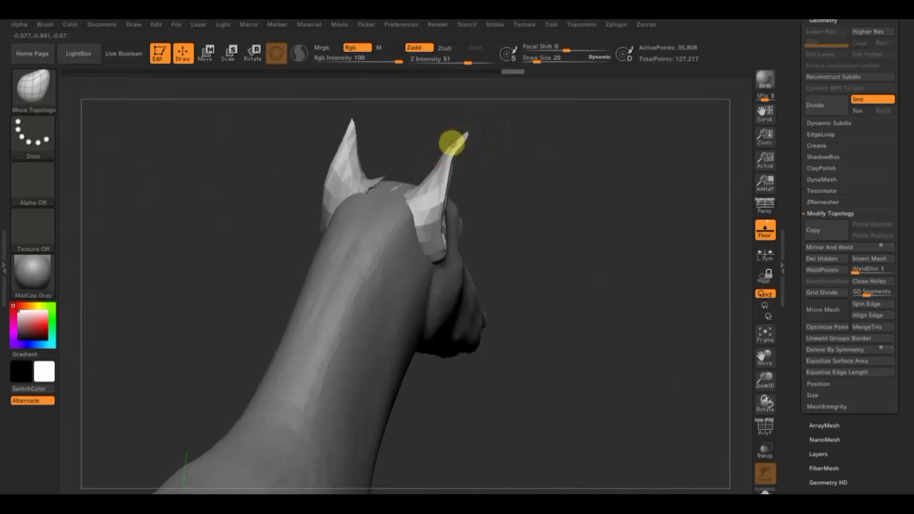
pyautogui.moveTo(433, 165)
pyautogui.mouseDown()
pyautogui.moveTo(483, 181)
pyautogui.moveTo(426, 175)
pyautogui.mouseUp()
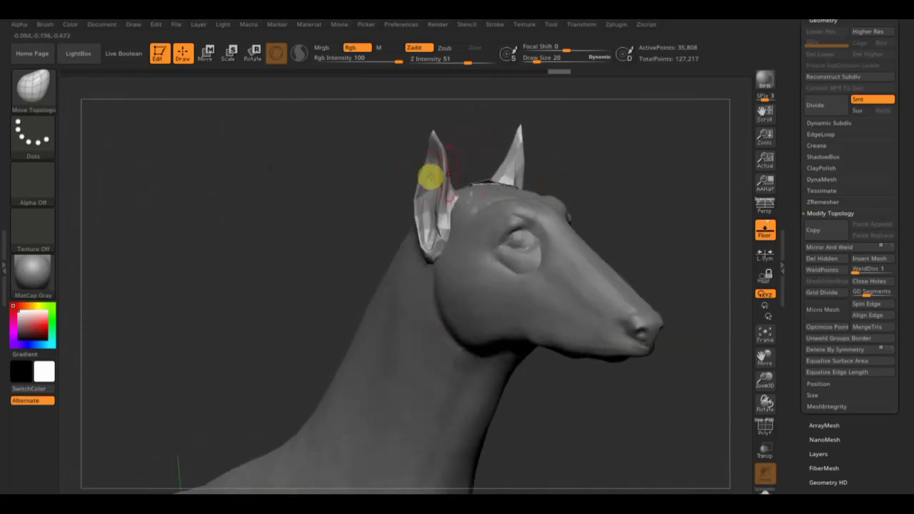
pyautogui.moveTo(507, 184)
pyautogui.mouseDown()
pyautogui.moveTo(631, 206)
pyautogui.moveTo(639, 193)
pyautogui.moveTo(589, 178)
pyautogui.moveTo(649, 216)
pyautogui.moveTo(601, 236)
pyautogui.mouseUp()
pyautogui.press('b')
pyautogui.press('i')
pyautogui.press('n')
pyautogui.press('b')
pyautogui.press('m')
pyautogui.press('t')
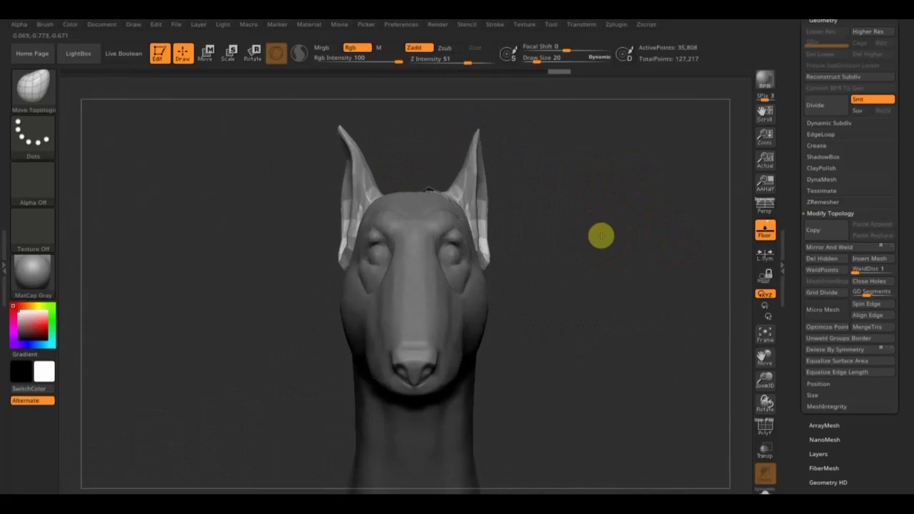
# Push the борзая body's chest, back and belly into a slimmer, tuck-waisted greyhound torso
pyautogui.moveTo(520, 265)
pyautogui.mouseDown()
pyautogui.moveTo(645, 274)
pyautogui.moveTo(601, 275)
pyautogui.moveTo(633, 265)
pyautogui.moveTo(620, 276)
pyautogui.mouseUp()
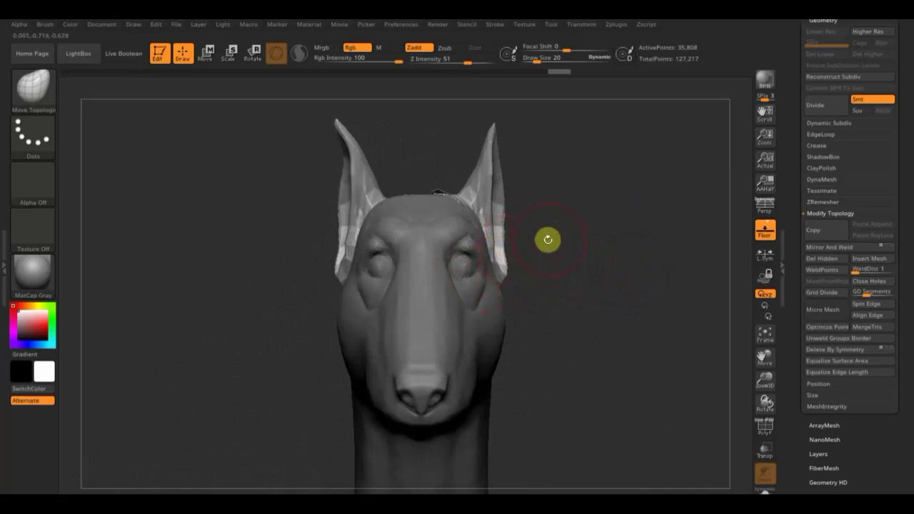
pyautogui.moveTo(547, 272)
pyautogui.mouseDown()
pyautogui.moveTo(579, 312)
pyautogui.moveTo(509, 176)
pyautogui.moveTo(547, 281)
pyautogui.moveTo(540, 263)
pyautogui.moveTo(593, 271)
pyautogui.moveTo(590, 226)
pyautogui.moveTo(557, 159)
pyautogui.mouseUp()
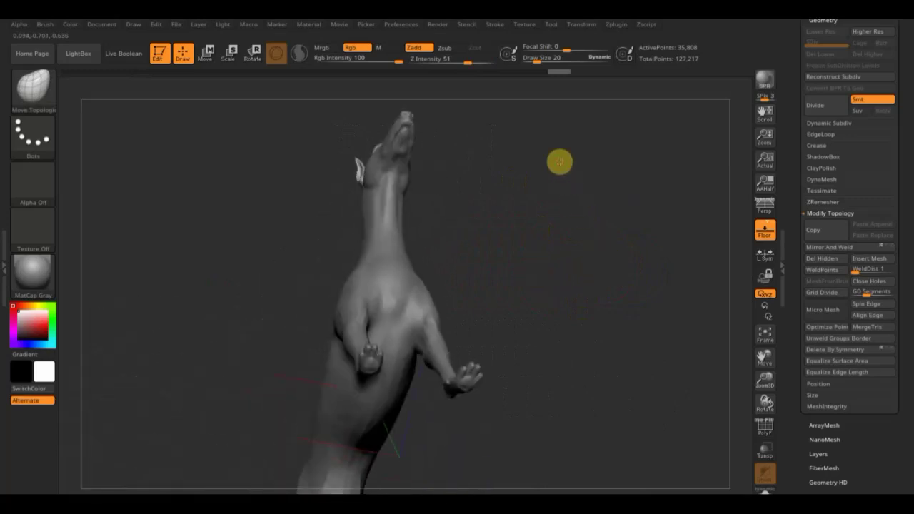
pyautogui.moveTo(516, 187)
pyautogui.mouseDown()
pyautogui.moveTo(538, 247)
pyautogui.moveTo(427, 184)
pyautogui.moveTo(547, 221)
pyautogui.moveTo(592, 283)
pyautogui.mouseUp()
pyautogui.press('f')
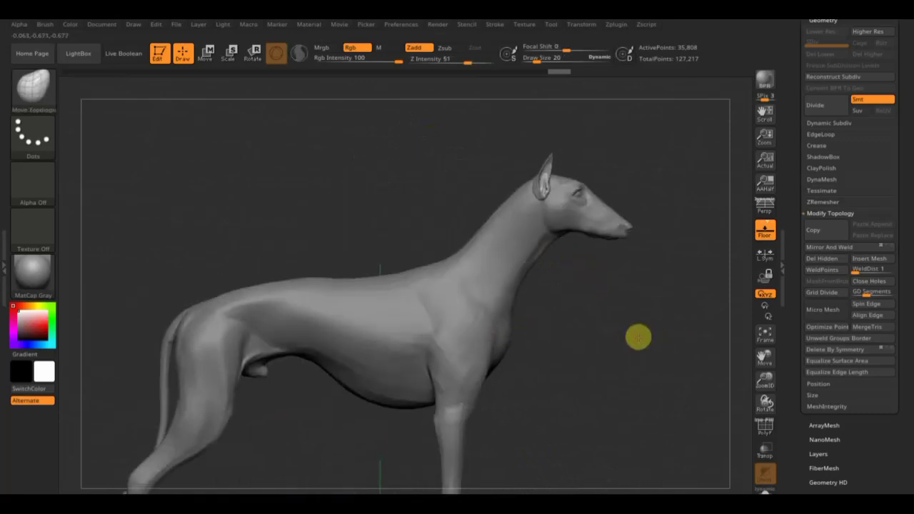
pyautogui.moveTo(625, 313)
pyautogui.keyDown('alt'); pyautogui.mouseDown()
pyautogui.moveTo(606, 281)
pyautogui.moveTo(550, 296)
pyautogui.mouseUp(); pyautogui.keyUp('alt')
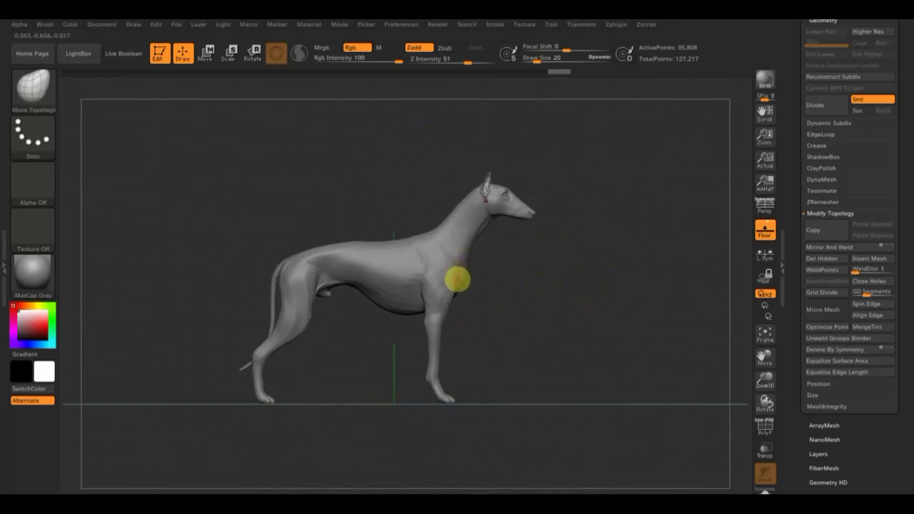
pyautogui.moveTo(539, 61); pyautogui.dragTo(544, 63)
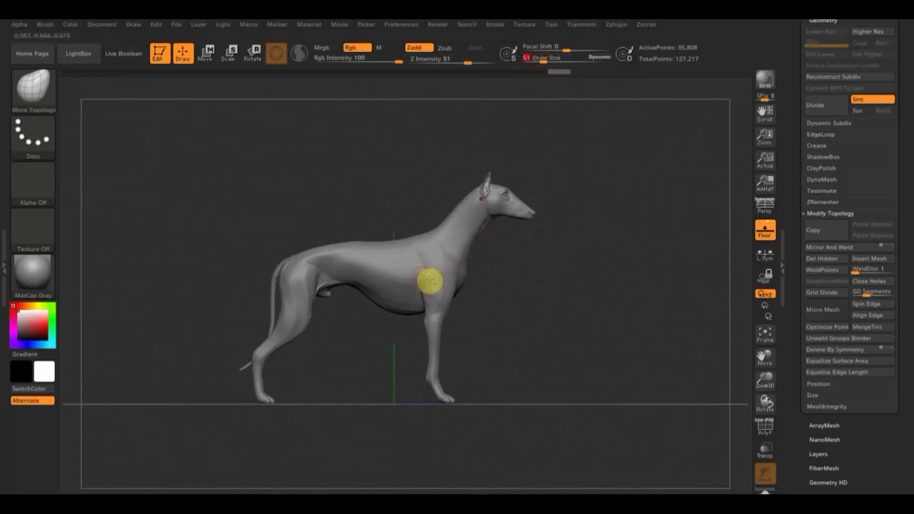
pyautogui.keyDown('alt'); pyautogui.click(387, 279); pyautogui.keyUp('alt')
pyautogui.moveTo(387, 280); pyautogui.dragTo(375, 241)
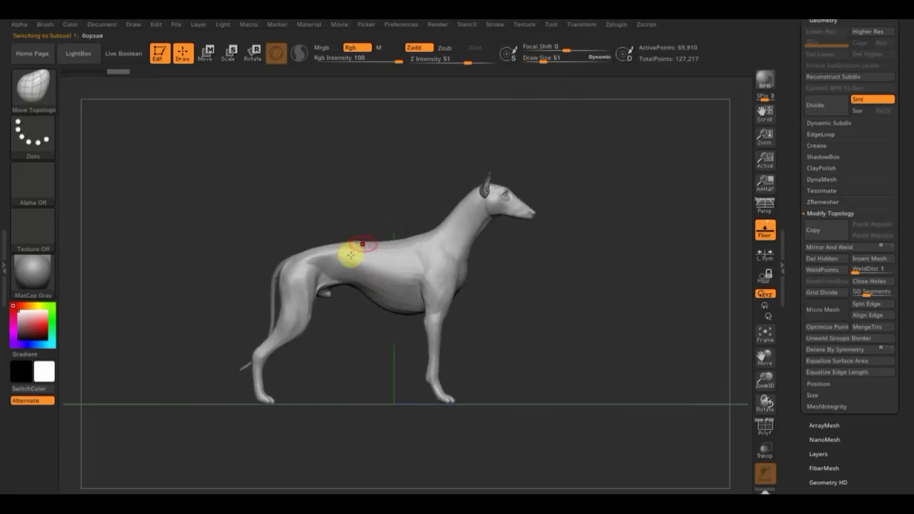
pyautogui.moveTo(341, 257)
pyautogui.mouseDown()
pyautogui.moveTo(388, 249)
pyautogui.moveTo(333, 269)
pyautogui.moveTo(338, 238)
pyautogui.moveTo(370, 268)
pyautogui.mouseUp()
pyautogui.moveTo(444, 267)
pyautogui.mouseDown()
pyautogui.moveTo(377, 295)
pyautogui.moveTo(427, 295)
pyautogui.mouseUp()
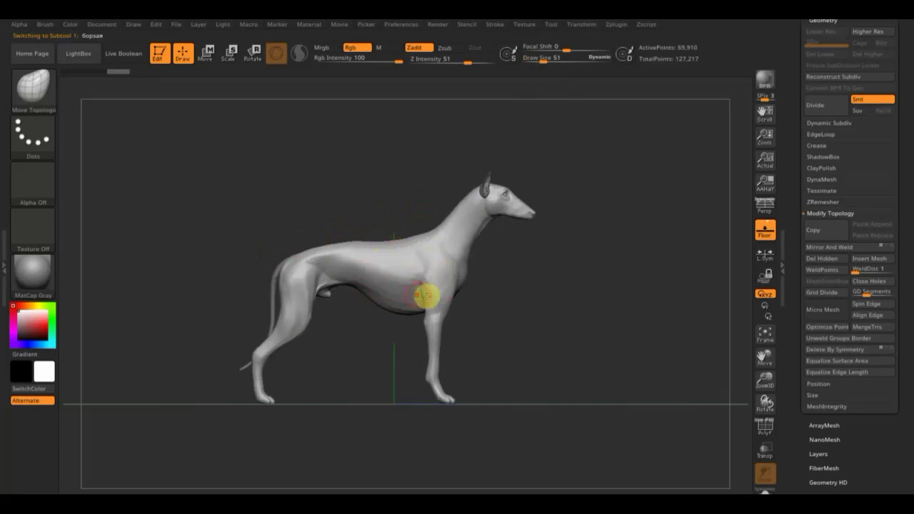
pyautogui.click(371, 272)
pyautogui.moveTo(571, 363)
pyautogui.mouseDown()
pyautogui.moveTo(567, 355)
pyautogui.moveTo(559, 363)
pyautogui.moveTo(570, 303)
pyautogui.mouseUp()
pyautogui.click(439, 224)
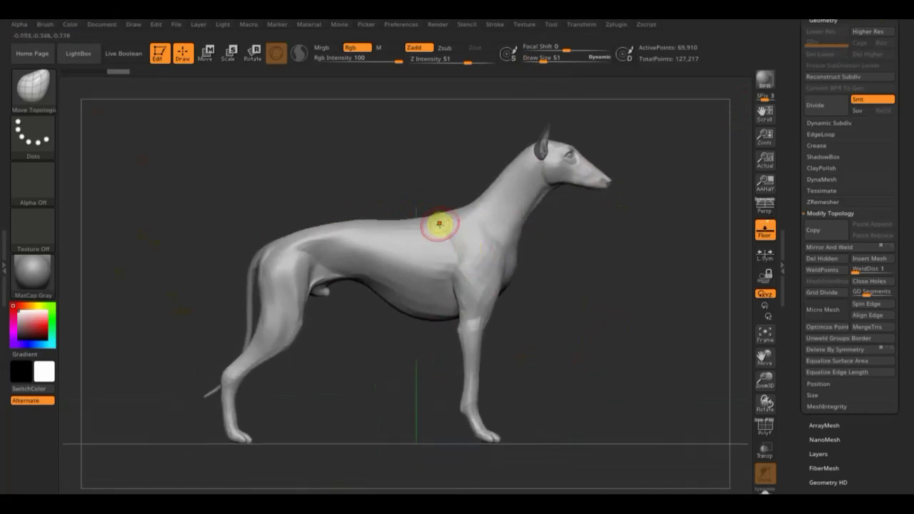
# Switch to the MaskPen brush with FreeHand stroke for mask painting
pyautogui.press('b')
pyautogui.press('m')
pyautogui.press('e')
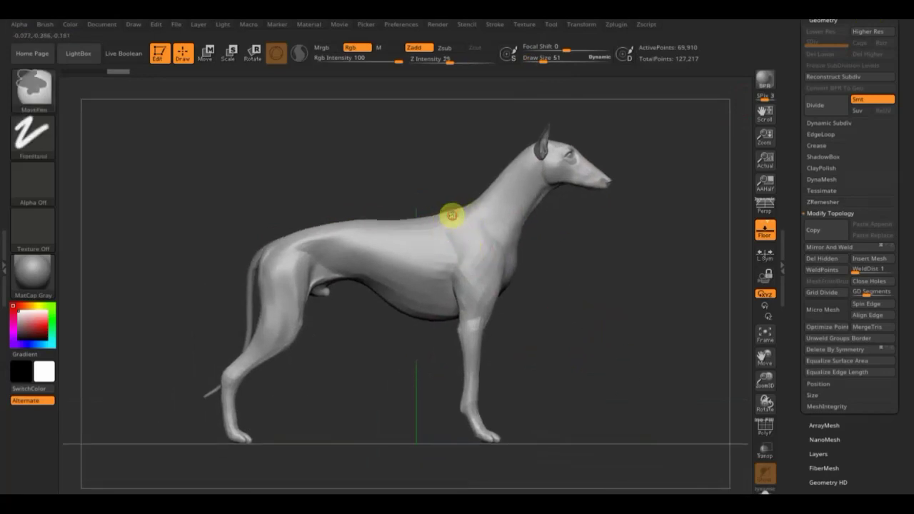
# Paint a freehand mask over the borzoi's mid-torso at Draw Size 45, refining belly and neck edges
pyautogui.moveTo(456, 230)
pyautogui.keyDown('ctrl'); pyautogui.mouseDown()
pyautogui.moveTo(427, 279)
pyautogui.moveTo(374, 260)
pyautogui.moveTo(367, 226)
pyautogui.moveTo(434, 219)
pyautogui.moveTo(412, 259)
pyautogui.moveTo(388, 240)
pyautogui.mouseUp(); pyautogui.keyUp('ctrl')
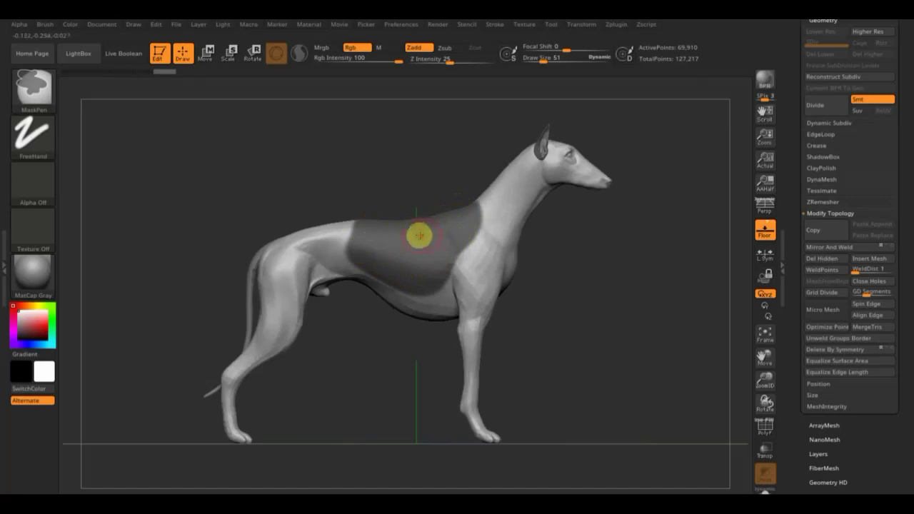
pyautogui.moveTo(559, 301)
pyautogui.mouseDown()
pyautogui.moveTo(606, 388)
pyautogui.moveTo(679, 402)
pyautogui.moveTo(698, 313)
pyautogui.moveTo(663, 210)
pyautogui.mouseUp()
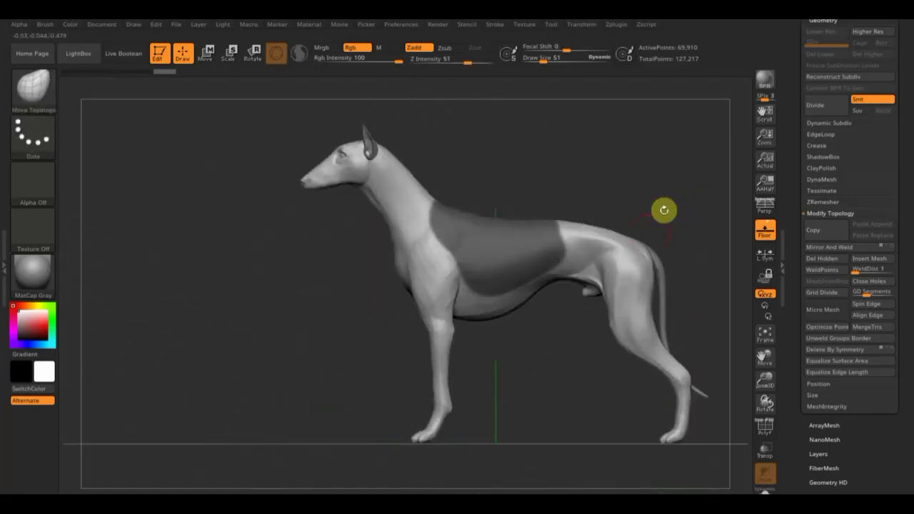
pyautogui.click(541, 60)
pyautogui.press('ctrl')
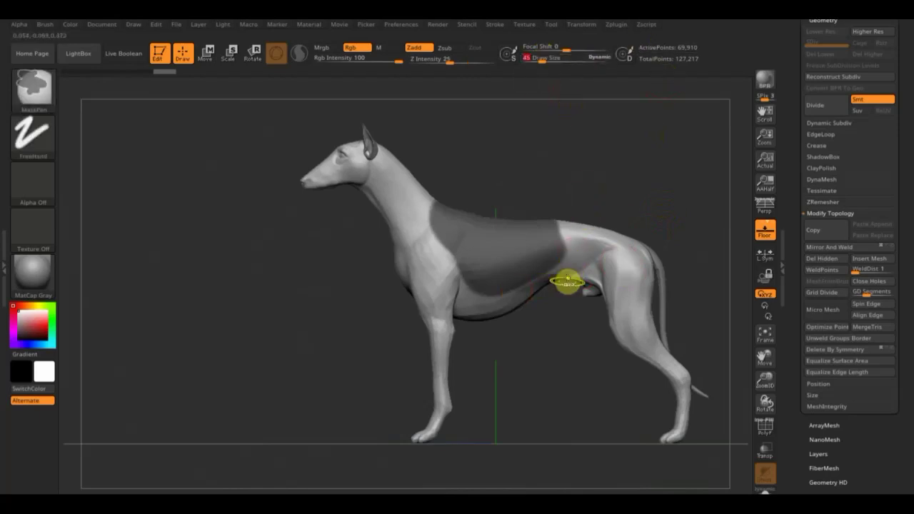
pyautogui.moveTo(571, 296)
pyautogui.keyDown('ctrl'); pyautogui.mouseDown()
pyautogui.moveTo(565, 209)
pyautogui.moveTo(571, 269)
pyautogui.moveTo(517, 302)
pyautogui.moveTo(508, 298)
pyautogui.mouseUp(); pyautogui.keyUp('ctrl')
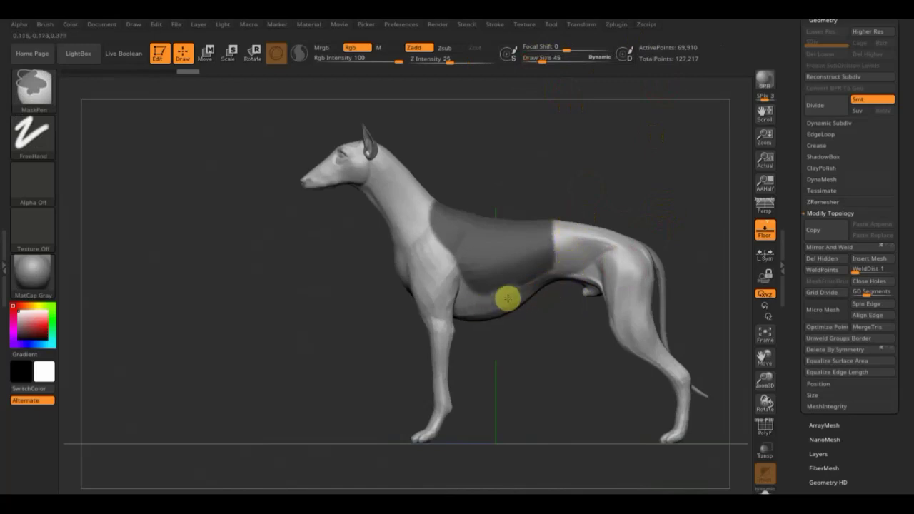
pyautogui.moveTo(560, 277)
pyautogui.keyDown('ctrl'); pyautogui.mouseDown()
pyautogui.moveTo(516, 293)
pyautogui.moveTo(461, 291)
pyautogui.moveTo(402, 263)
pyautogui.mouseUp(); pyautogui.keyUp('ctrl')
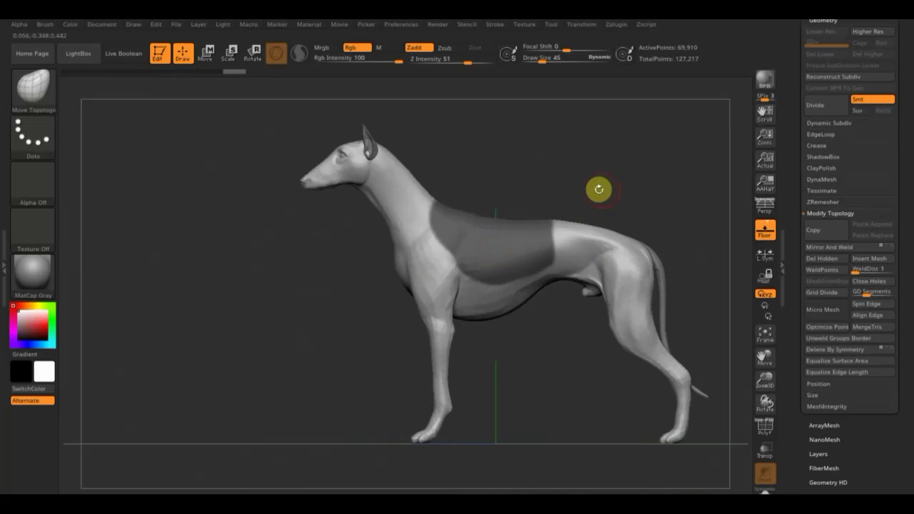
pyautogui.moveTo(512, 153)
pyautogui.mouseDown()
pyautogui.moveTo(489, 185)
pyautogui.moveTo(460, 194)
pyautogui.mouseUp()
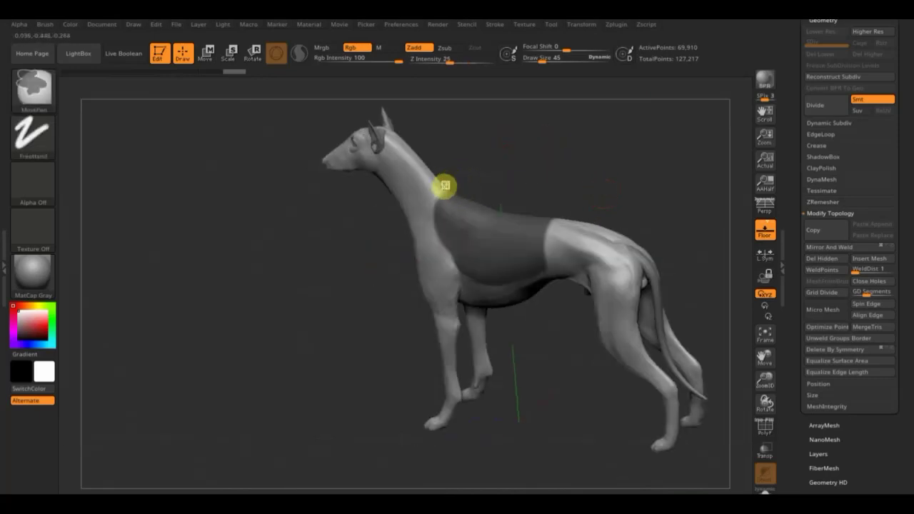
pyautogui.keyDown('ctrl'); pyautogui.moveTo(428, 199); pyautogui.dragTo(448, 192); pyautogui.keyUp('ctrl')
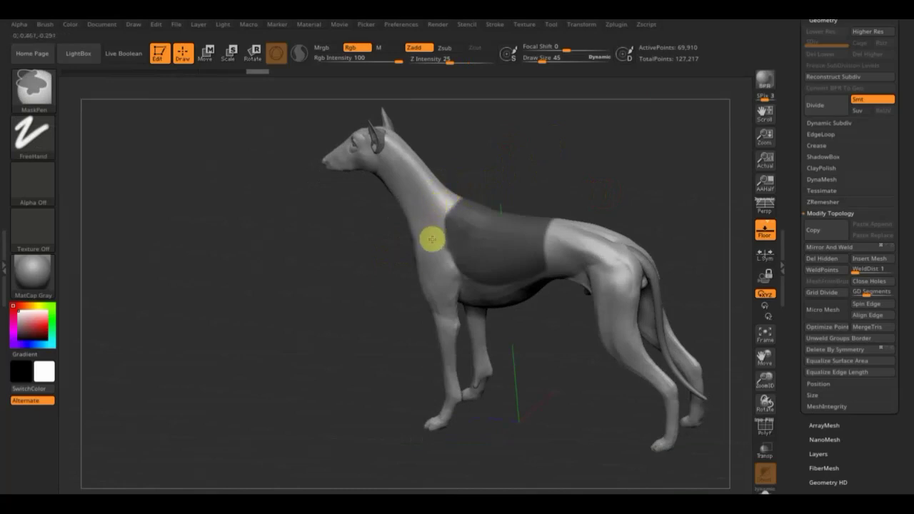
pyautogui.moveTo(475, 197)
pyautogui.keyDown('shift'); pyautogui.mouseDown()
pyautogui.moveTo(557, 143)
pyautogui.moveTo(573, 157)
pyautogui.mouseUp(); pyautogui.keyUp('shift')
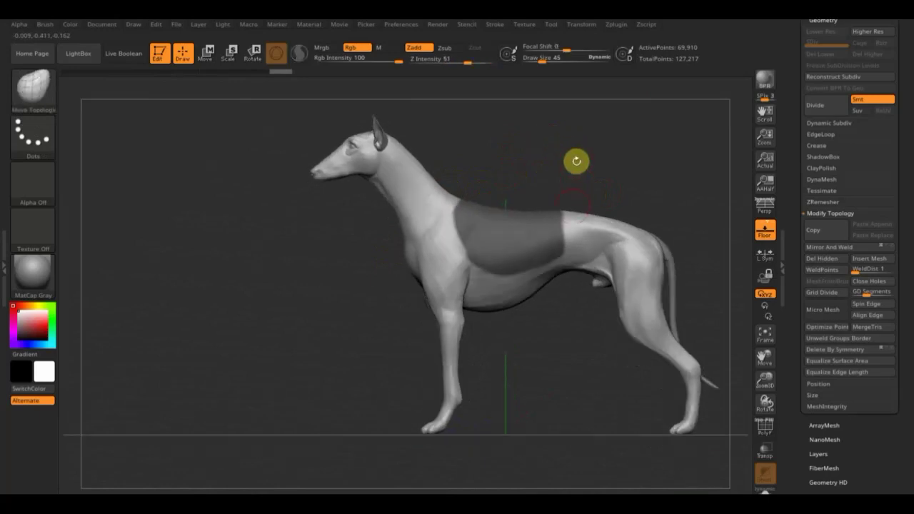
pyautogui.moveTo(670, 159)
pyautogui.keyDown('alt'); pyautogui.mouseDown()
pyautogui.moveTo(597, 141)
pyautogui.moveTo(624, 140)
pyautogui.moveTo(611, 141)
pyautogui.mouseUp(); pyautogui.keyUp('alt')
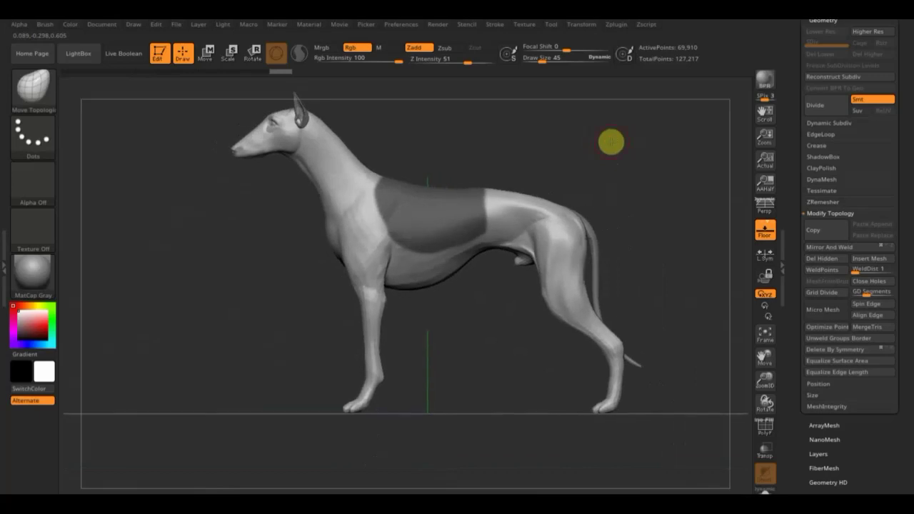
pyautogui.moveTo(903, 114); pyautogui.dragTo(907, 216)
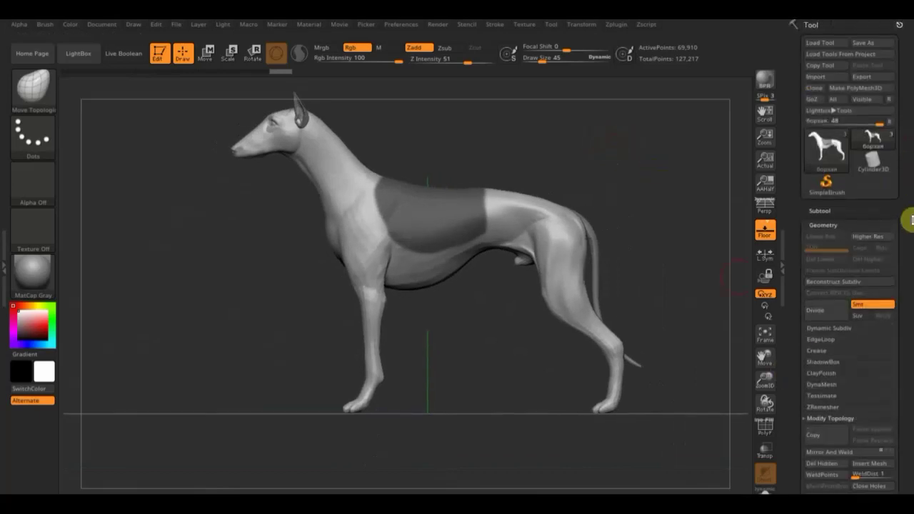
# Extract the masked area at 0.02 thickness and accept it as the Extract2 subtool
pyautogui.click(821, 211)
pyautogui.moveTo(907, 366); pyautogui.dragTo(904, 290)
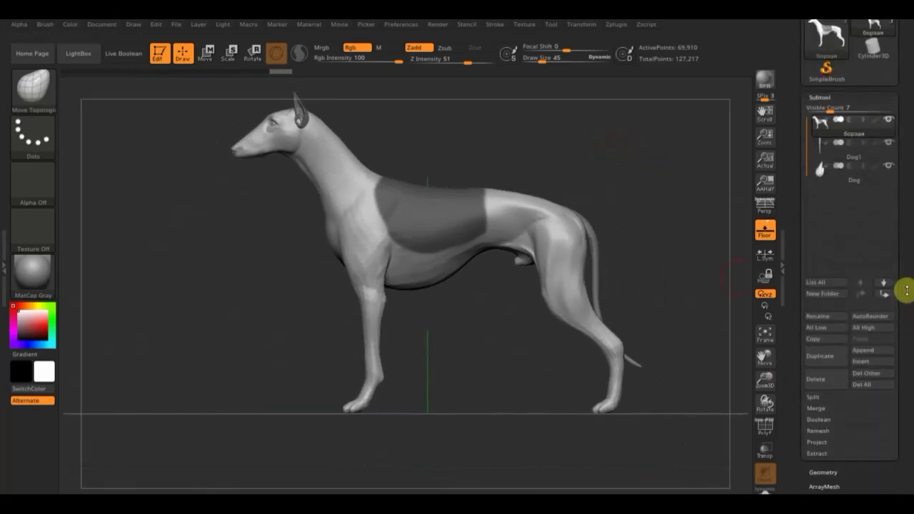
pyautogui.click(818, 451)
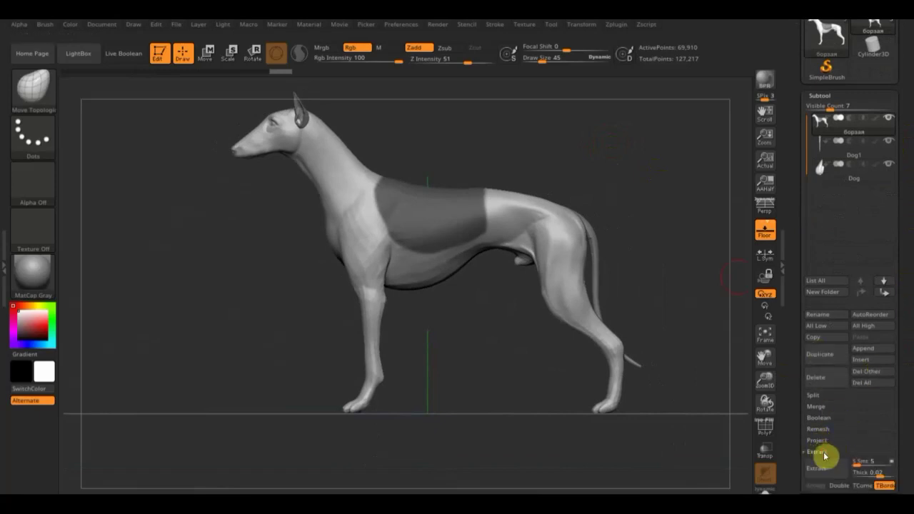
pyautogui.click(833, 468)
pyautogui.click(882, 475)
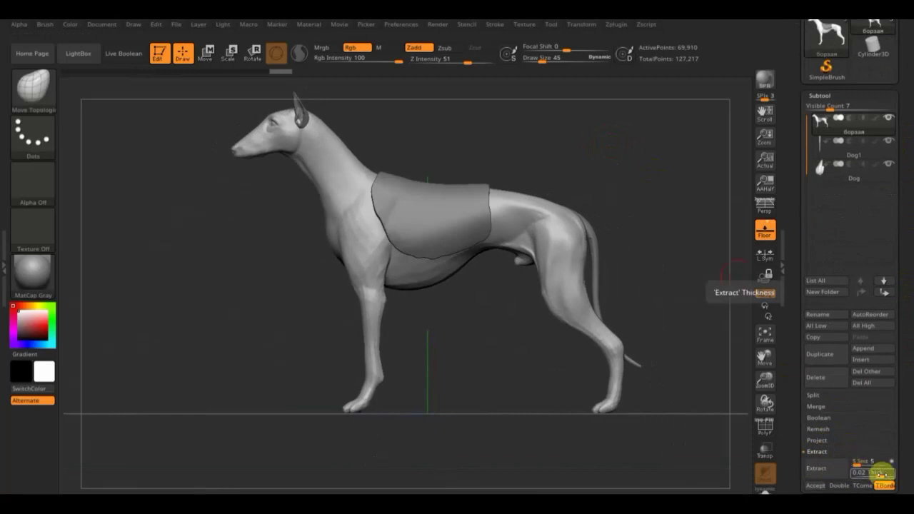
pyautogui.write('0.005')
pyautogui.press('Return')
pyautogui.click(832, 469)
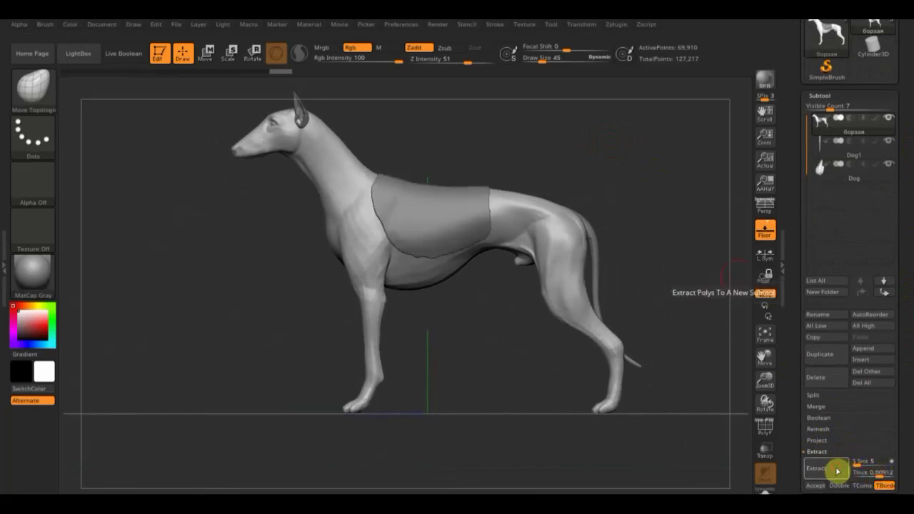
pyautogui.click(815, 485)
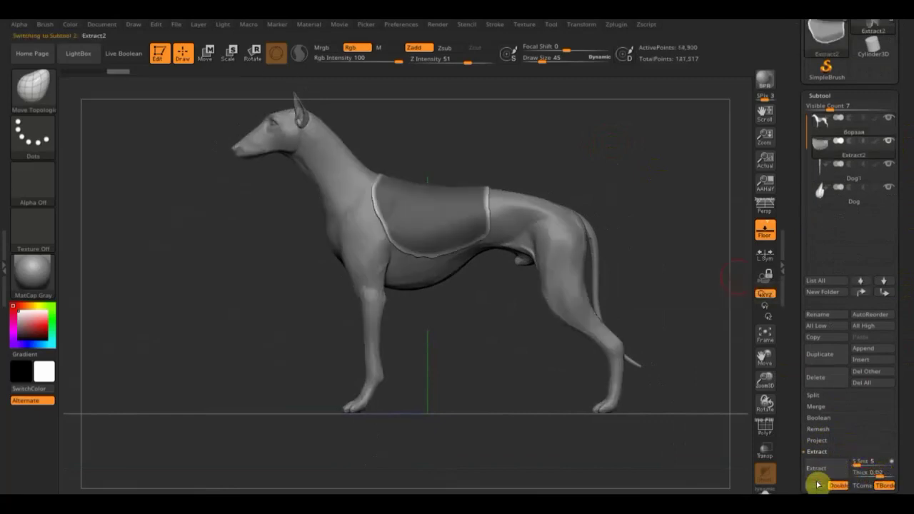
# Switch back to the Move Topological brush at size 103 and expand the Geometry settings
pyautogui.press('b')
pyautogui.press('m')
pyautogui.press('t')
pyautogui.moveTo(541, 60); pyautogui.dragTo(544, 63)
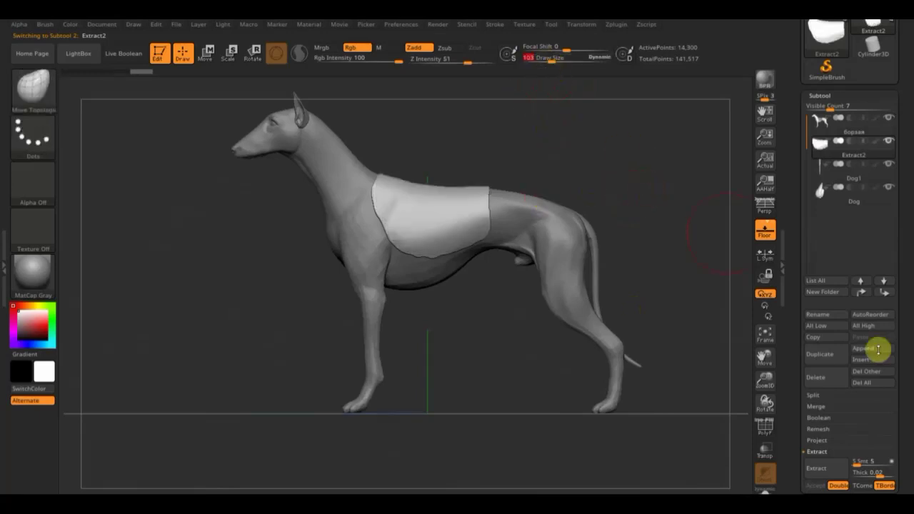
pyautogui.scroll(-1, 906, 369)
pyautogui.scroll(-1, 902, 350)
pyautogui.click(828, 418)
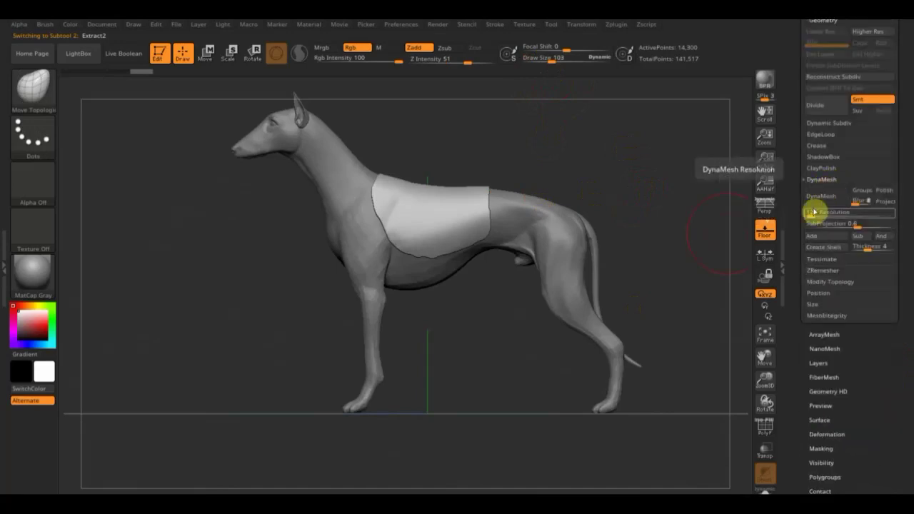
# Show the polygroup wireframe, then hide and reveal the blanket patch to check beneath it
pyautogui.click(765, 427)
pyautogui.hotkey('ctrl', 'shift')
pyautogui.keyDown('ctrl'); pyautogui.keyDown('alt'); pyautogui.keyDown('shift'); pyautogui.click(422, 222); pyautogui.keyUp('shift'); pyautogui.keyUp('alt'); pyautogui.keyUp('ctrl')
pyautogui.keyDown('ctrl'); pyautogui.keyDown('shift'); pyautogui.click(612, 169); pyautogui.keyUp('shift'); pyautogui.keyUp('ctrl')
# DynaMesh the blanket at resolution 424
pyautogui.moveTo(678, 200); pyautogui.dragTo(686, 210)
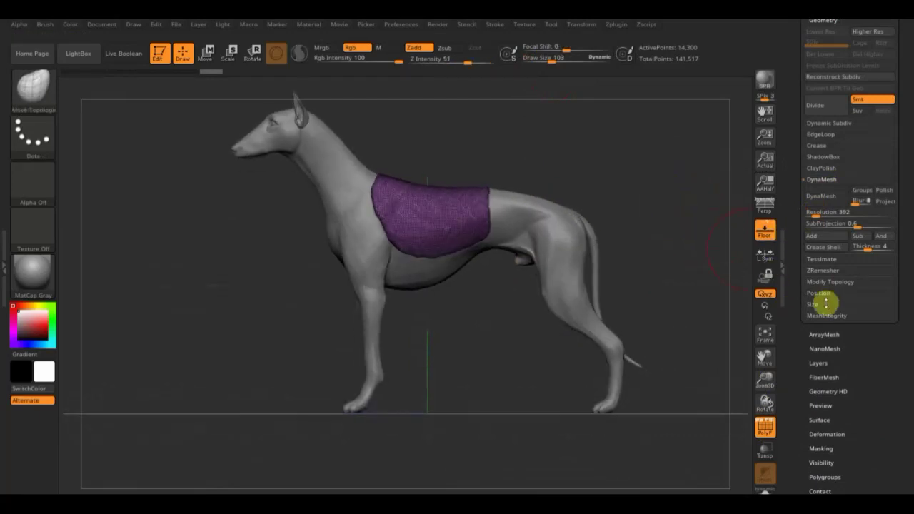
pyautogui.moveTo(815, 210); pyautogui.dragTo(823, 206)
pyautogui.click(824, 202)
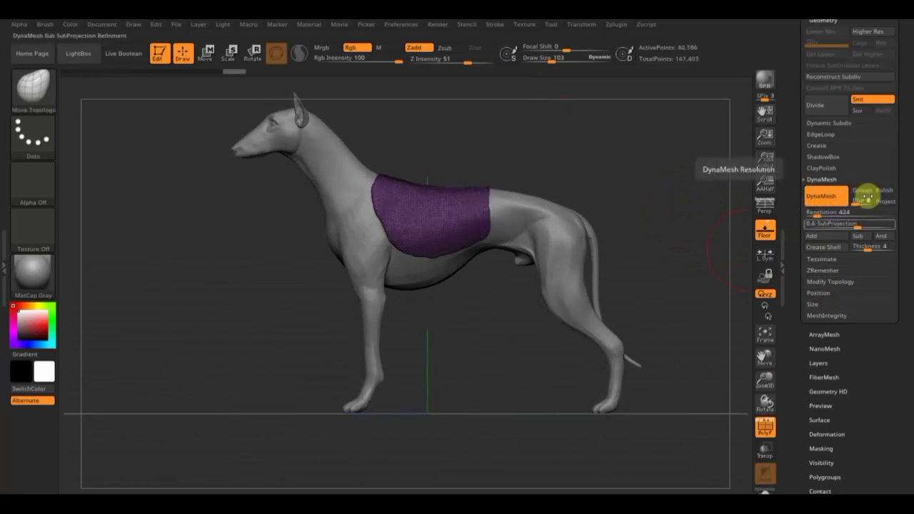
pyautogui.moveTo(612, 188)
pyautogui.mouseDown()
pyautogui.moveTo(661, 187)
pyautogui.moveTo(667, 165)
pyautogui.mouseUp()
# Smooth the seam along the blanket's lower edge with the polygroup wireframe turned off
pyautogui.press('shift')
pyautogui.keyDown('shift'); pyautogui.moveTo(382, 187); pyautogui.dragTo(388, 241); pyautogui.keyUp('shift')
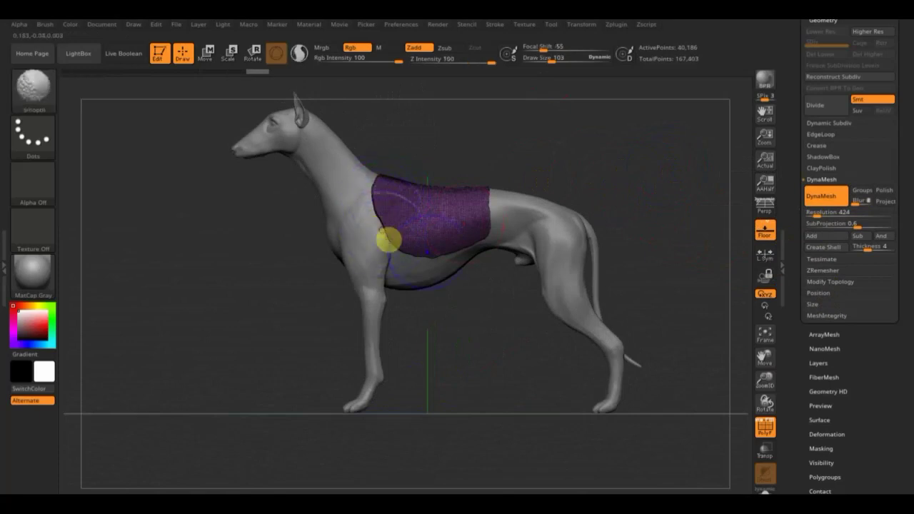
pyautogui.click(765, 426)
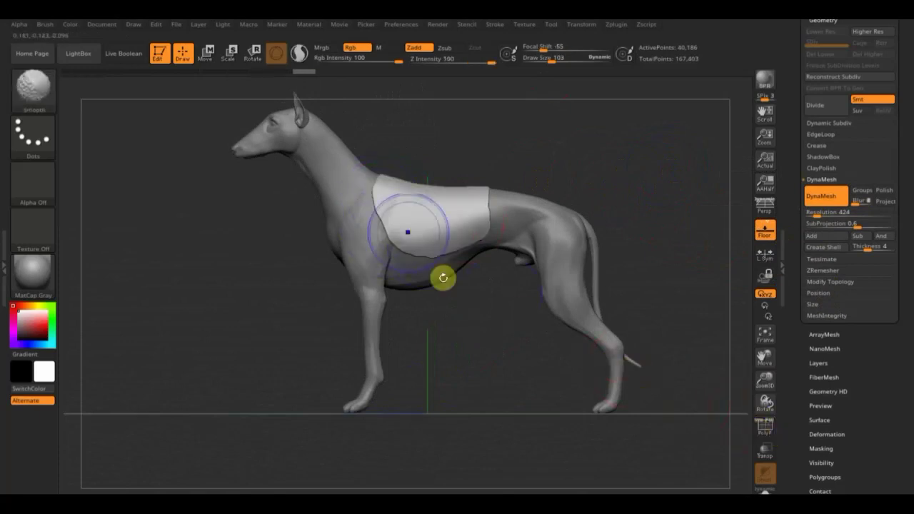
pyautogui.moveTo(405, 257)
pyautogui.keyDown('shift'); pyautogui.mouseDown()
pyautogui.moveTo(486, 254)
pyautogui.moveTo(432, 268)
pyautogui.moveTo(500, 189)
pyautogui.moveTo(490, 204)
pyautogui.moveTo(493, 231)
pyautogui.moveTo(485, 228)
pyautogui.mouseUp(); pyautogui.keyUp('shift')
pyautogui.keyDown('shift'); pyautogui.moveTo(434, 193); pyautogui.dragTo(377, 197); pyautogui.keyUp('shift')
pyautogui.moveTo(536, 246)
pyautogui.mouseDown()
pyautogui.moveTo(587, 178)
pyautogui.moveTo(499, 205)
pyautogui.moveTo(490, 231)
pyautogui.moveTo(553, 269)
pyautogui.mouseUp()
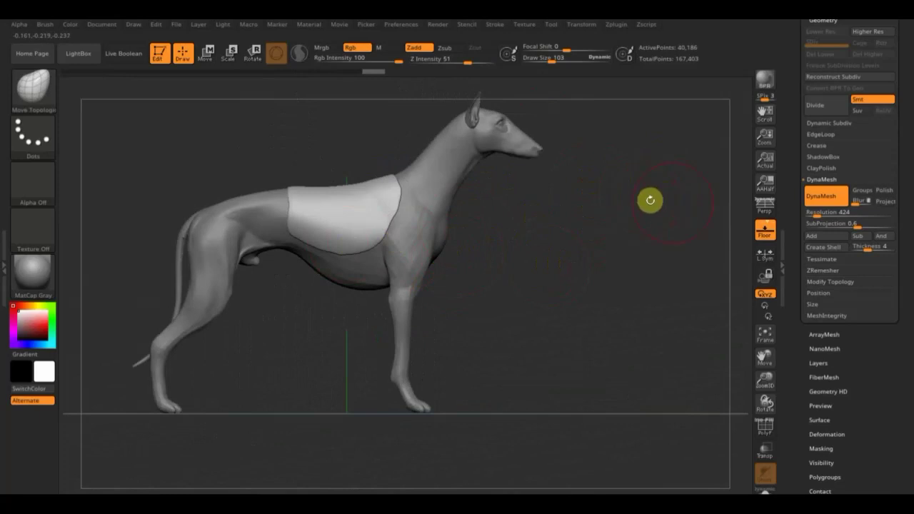
pyautogui.click(50, 102)
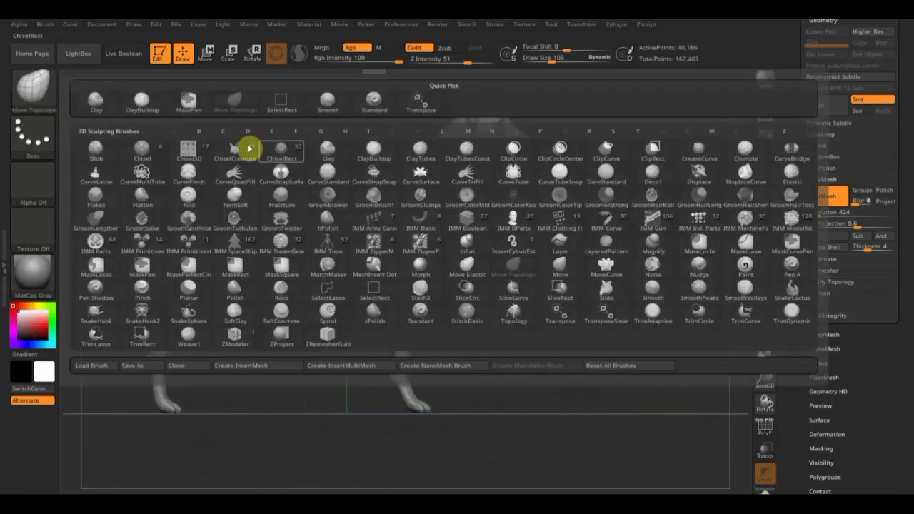
# Pick the CurveStrapSnap brush and frame a front view zoomed on the chest
pyautogui.click(380, 170)
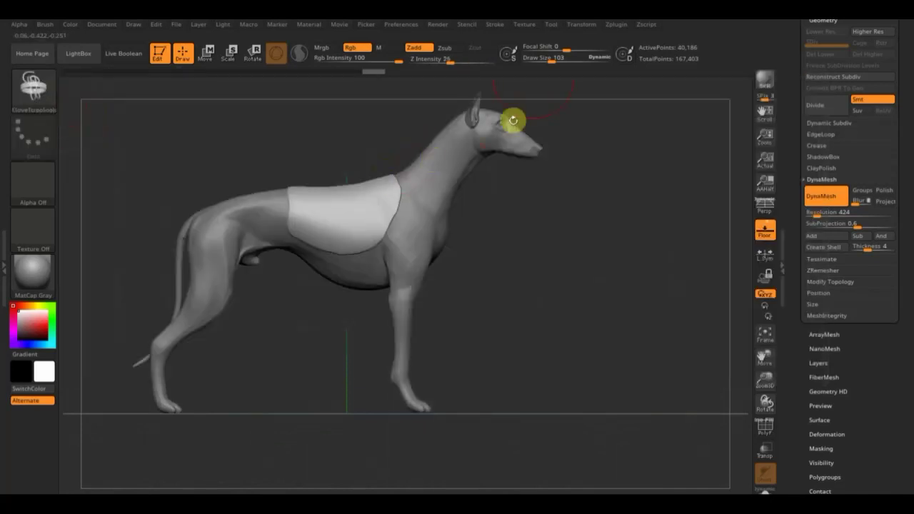
pyautogui.moveTo(577, 220)
pyautogui.mouseDown()
pyautogui.moveTo(536, 230)
pyautogui.moveTo(428, 227)
pyautogui.mouseUp()
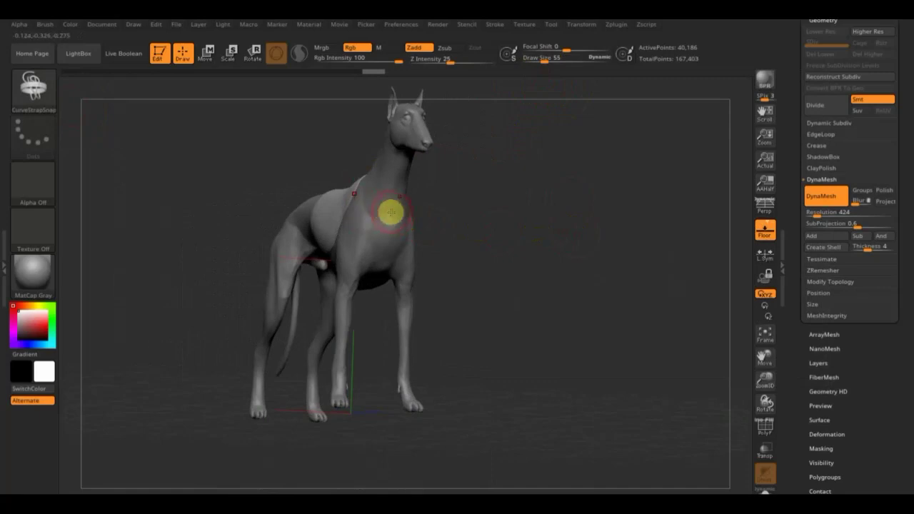
pyautogui.moveTo(477, 210)
pyautogui.keyDown('shift'); pyautogui.mouseDown()
pyautogui.moveTo(475, 224)
pyautogui.moveTo(516, 264)
pyautogui.moveTo(573, 367)
pyautogui.mouseUp(); pyautogui.keyUp('shift')
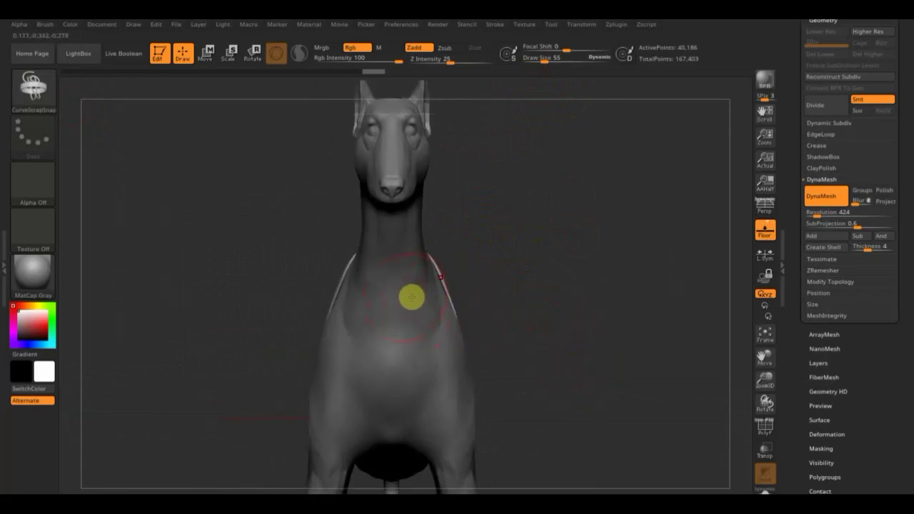
pyautogui.moveTo(462, 292)
pyautogui.mouseDown()
pyautogui.moveTo(529, 279)
pyautogui.moveTo(469, 296)
pyautogui.mouseUp()
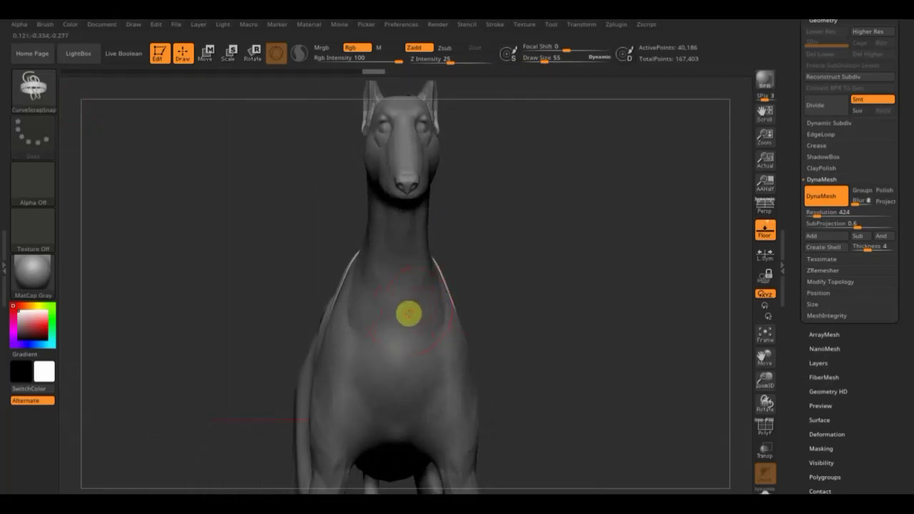
# Switch to the dog body subtool, draw a trial chest strap and undo it
pyautogui.moveTo(407, 312)
pyautogui.mouseDown()
pyautogui.moveTo(500, 289)
pyautogui.moveTo(424, 315)
pyautogui.mouseUp()
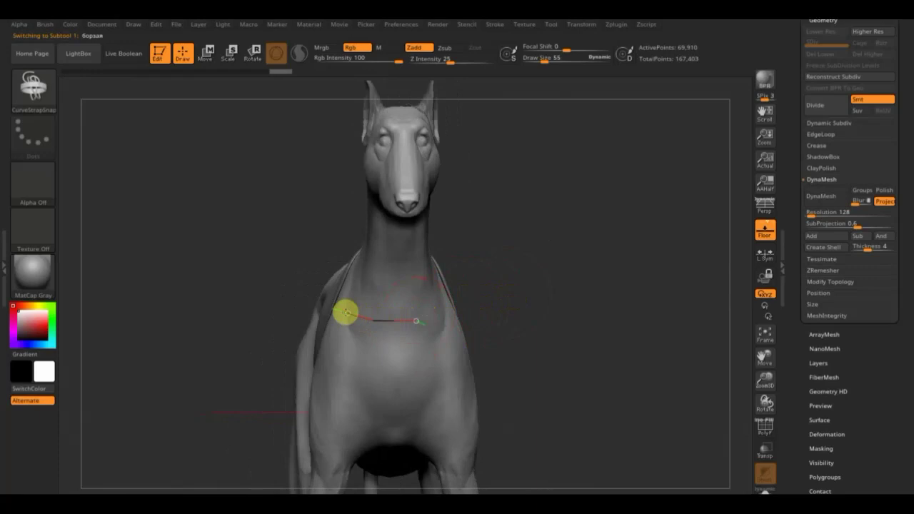
pyautogui.moveTo(328, 296); pyautogui.dragTo(325, 297)
pyautogui.moveTo(481, 276)
pyautogui.mouseDown()
pyautogui.moveTo(588, 281)
pyautogui.moveTo(589, 269)
pyautogui.mouseUp()
pyautogui.hotkey('ctrl', 'z')
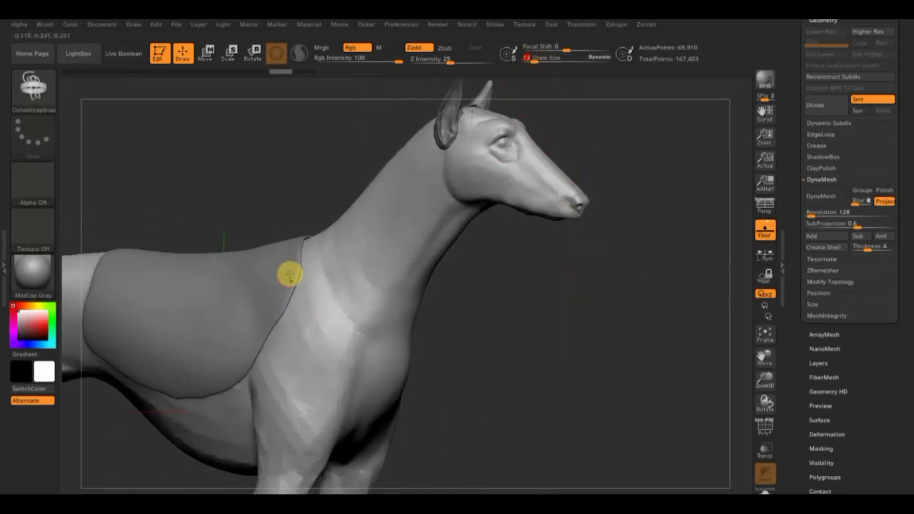
pyautogui.moveTo(286, 275); pyautogui.dragTo(314, 302)
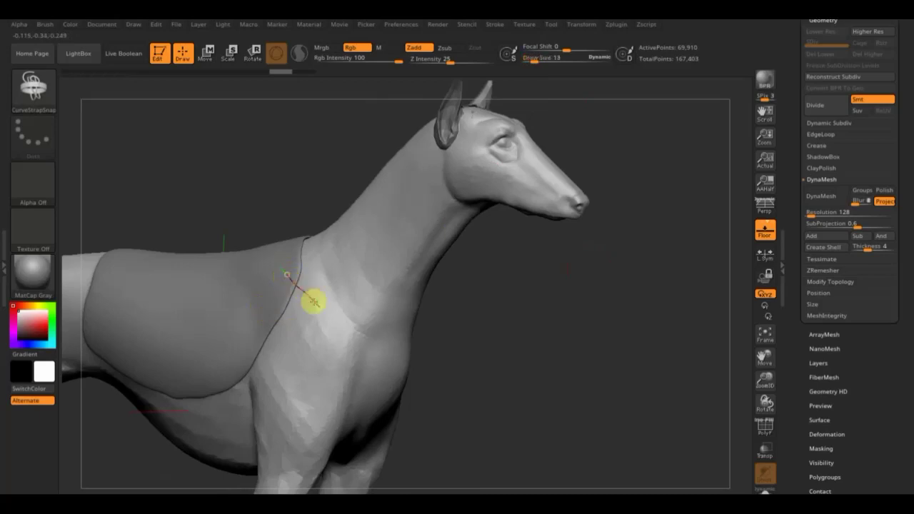
# Draw the chest strap curve from the blanket's front edge, rebuilding it at sizes 24, 14, then 26
pyautogui.moveTo(365, 347); pyautogui.dragTo(532, 393)
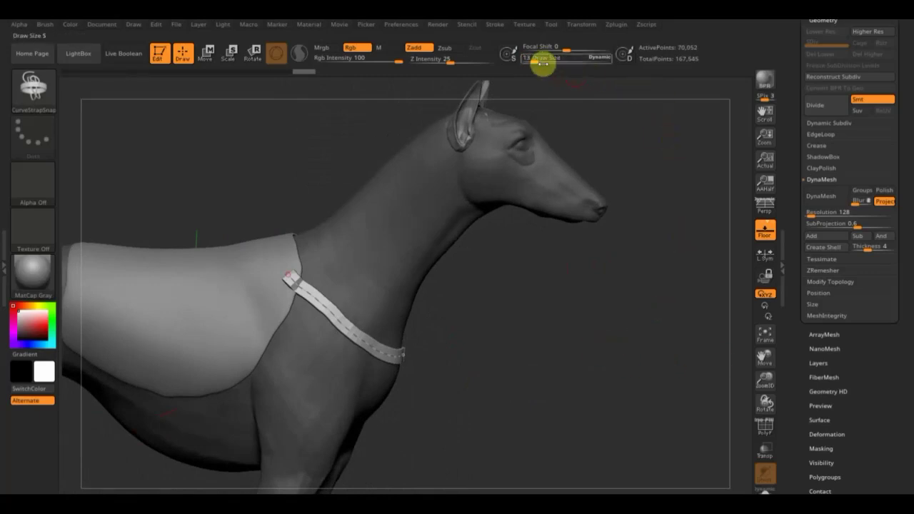
pyautogui.moveTo(534, 60); pyautogui.dragTo(535, 59)
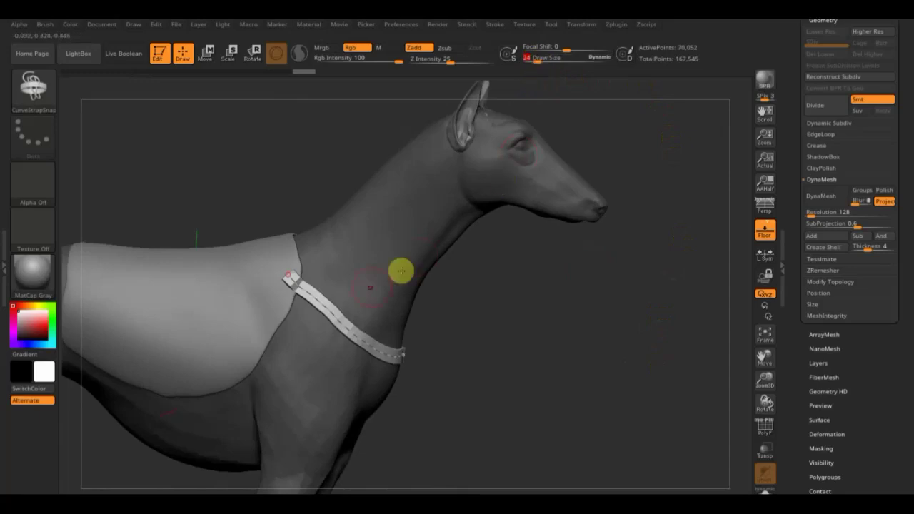
pyautogui.click(335, 321)
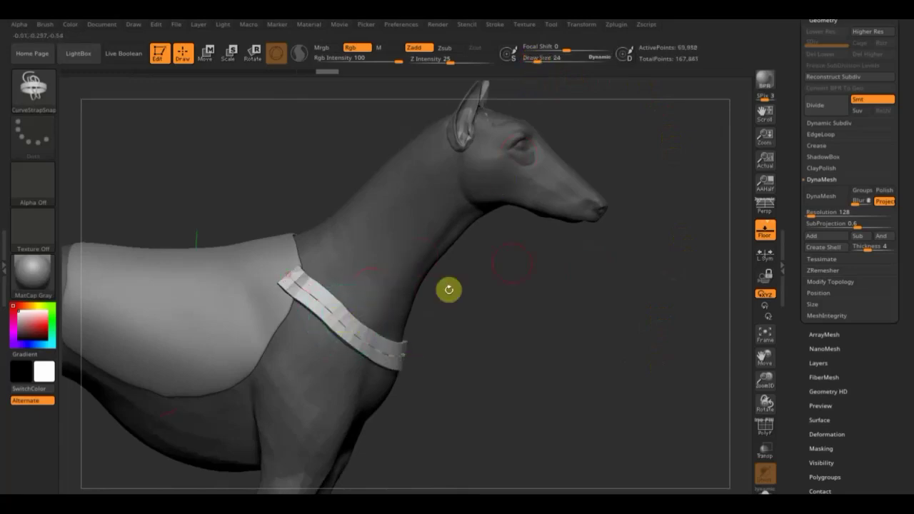
pyautogui.click(550, 67)
pyautogui.moveTo(551, 66); pyautogui.dragTo(534, 57)
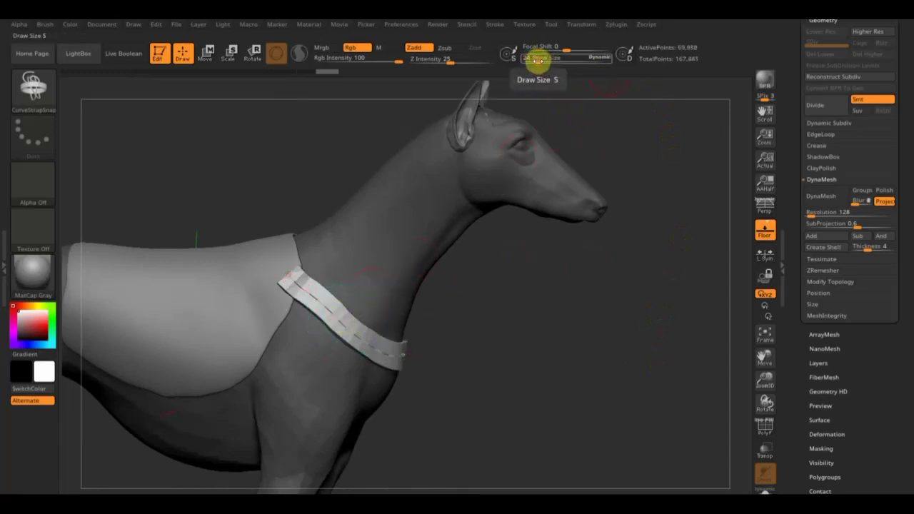
pyautogui.click(348, 336)
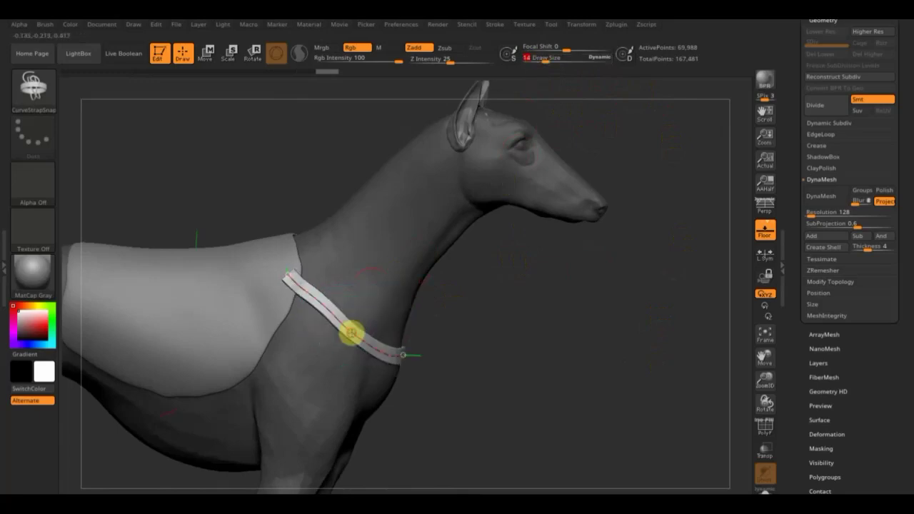
pyautogui.moveTo(585, 392)
pyautogui.keyDown('alt'); pyautogui.mouseDown()
pyautogui.moveTo(565, 275)
pyautogui.moveTo(576, 279)
pyautogui.mouseUp(); pyautogui.keyUp('alt')
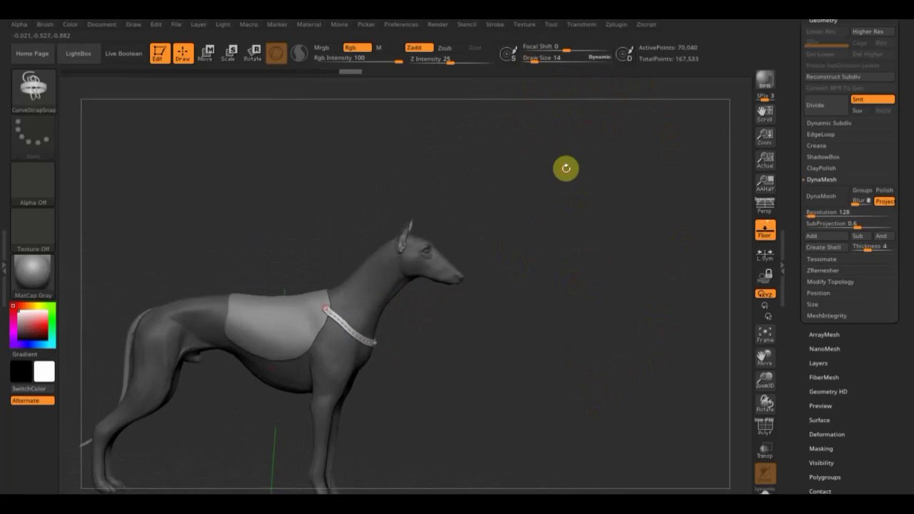
pyautogui.moveTo(537, 58); pyautogui.dragTo(545, 58)
pyautogui.click(344, 325)
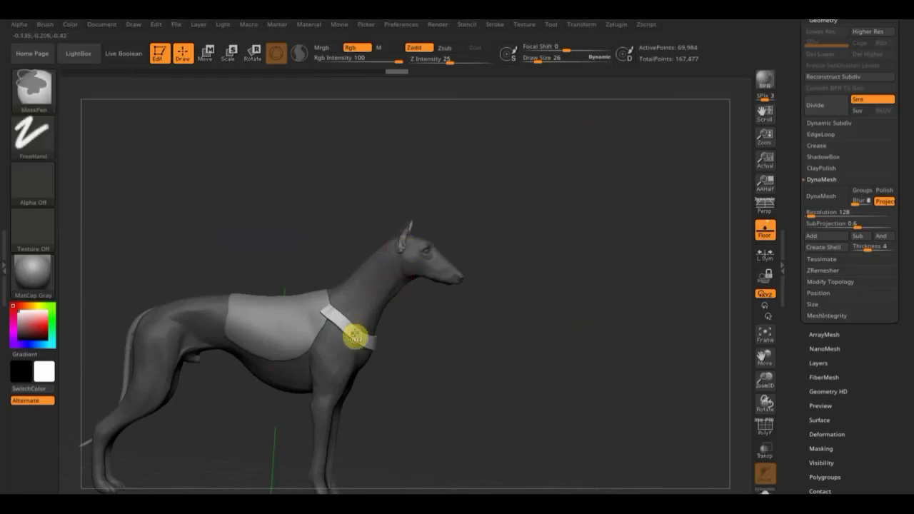
# Invert and clear the mask, then Groups Split the body so the chest strap separates
pyautogui.hotkey('ctrl', 'i')
pyautogui.keyDown('ctrl'); pyautogui.click(353, 332); pyautogui.keyUp('ctrl')
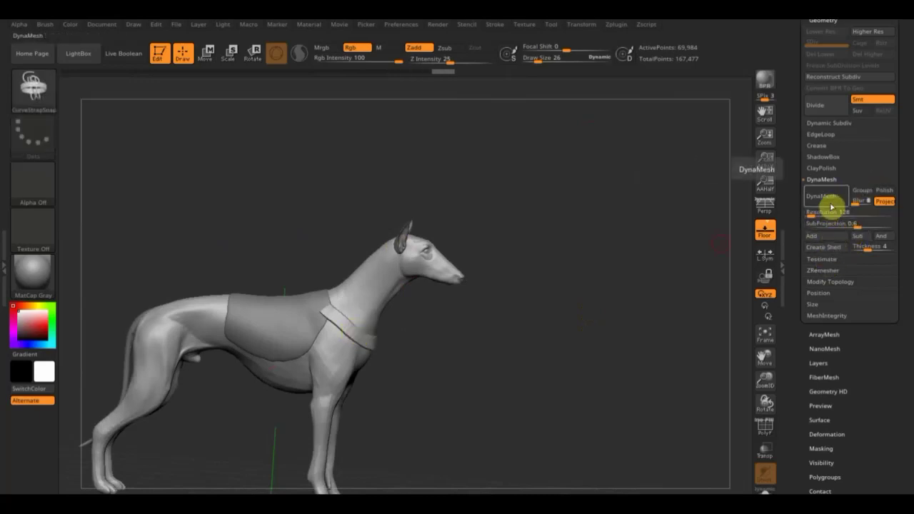
pyautogui.scroll(3, 864, 85)
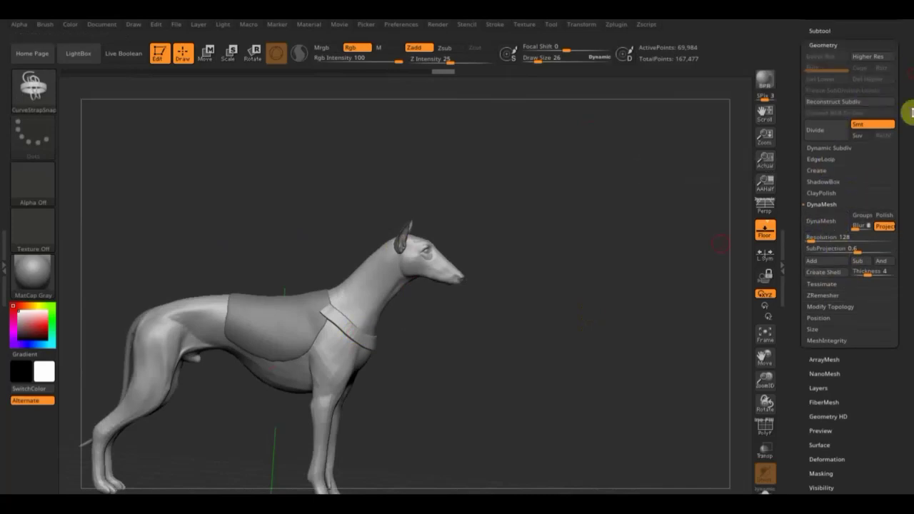
pyautogui.click(821, 95)
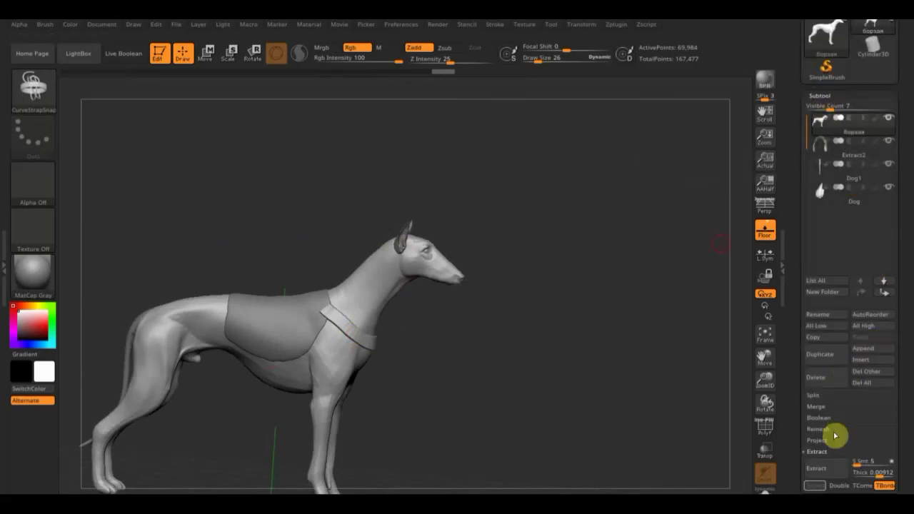
pyautogui.scroll(-2, 908, 376)
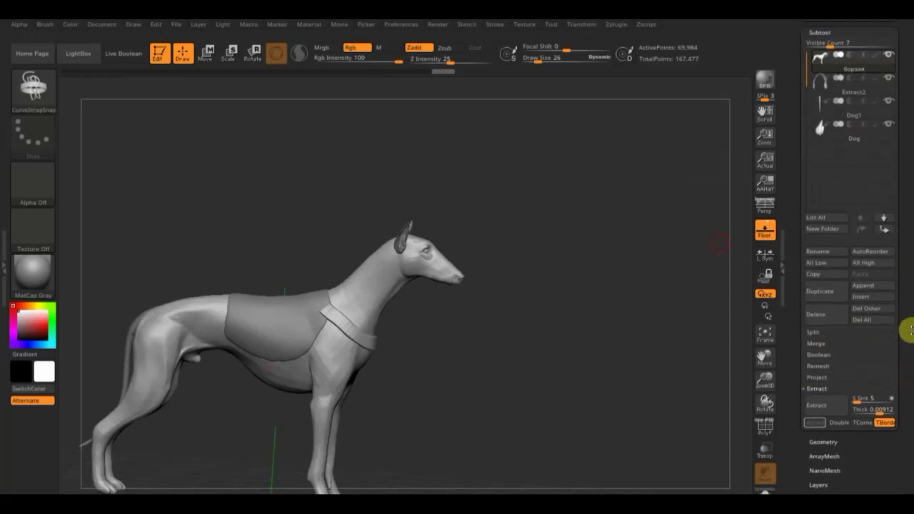
pyautogui.click(815, 334)
pyautogui.click(875, 346)
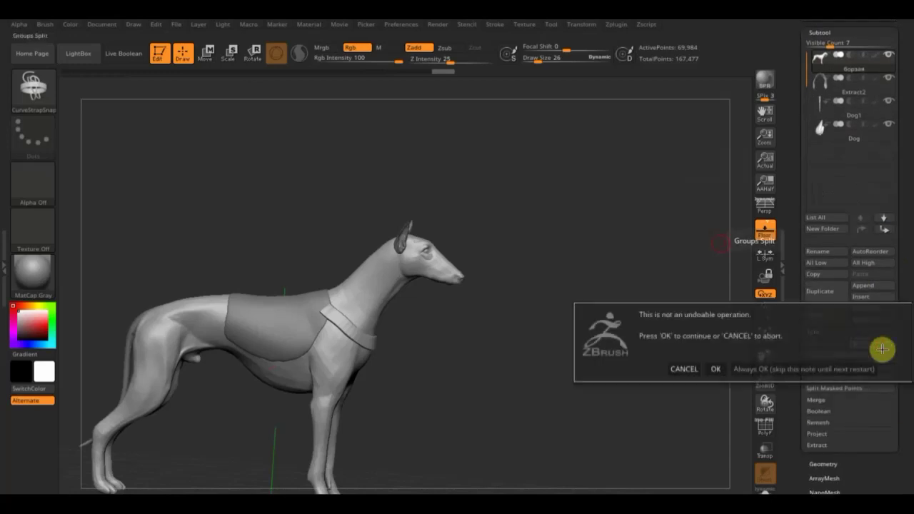
pyautogui.click(704, 369)
pyautogui.moveTo(821, 91)
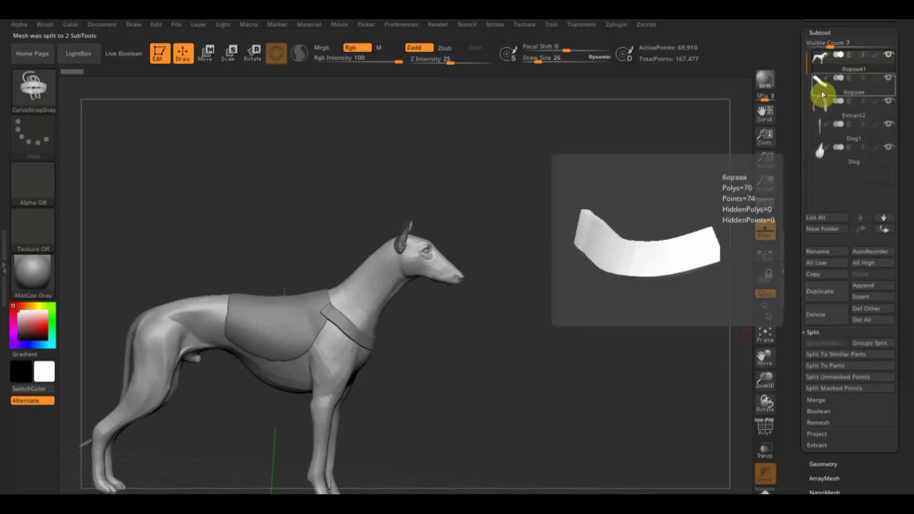
# Check the new strap and Extract2 blanket subtools, then return to the dog body
pyautogui.click(821, 93)
pyautogui.click(826, 119)
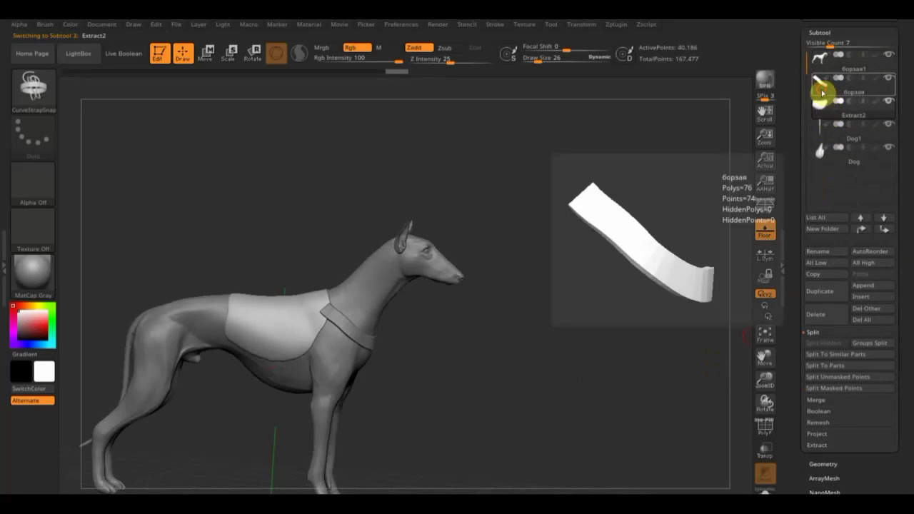
pyautogui.click(821, 83)
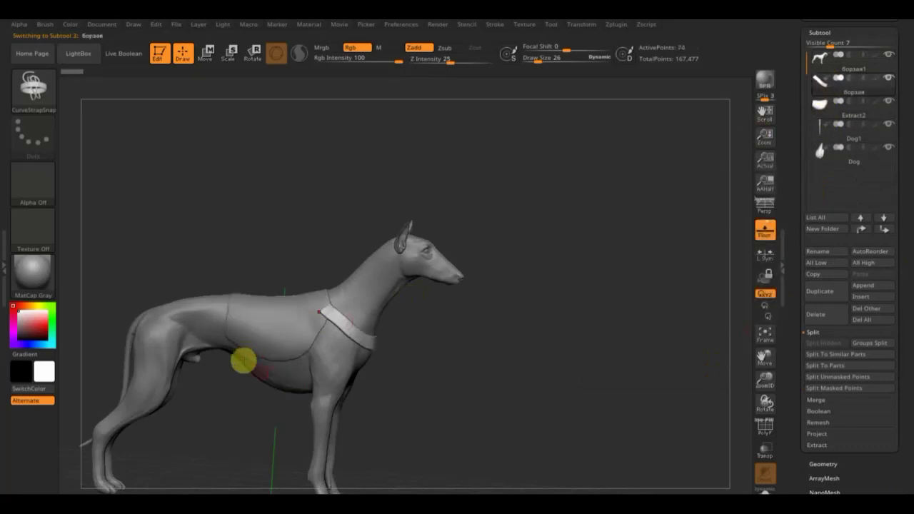
pyautogui.keyDown('alt'); pyautogui.click(339, 360); pyautogui.keyUp('alt')
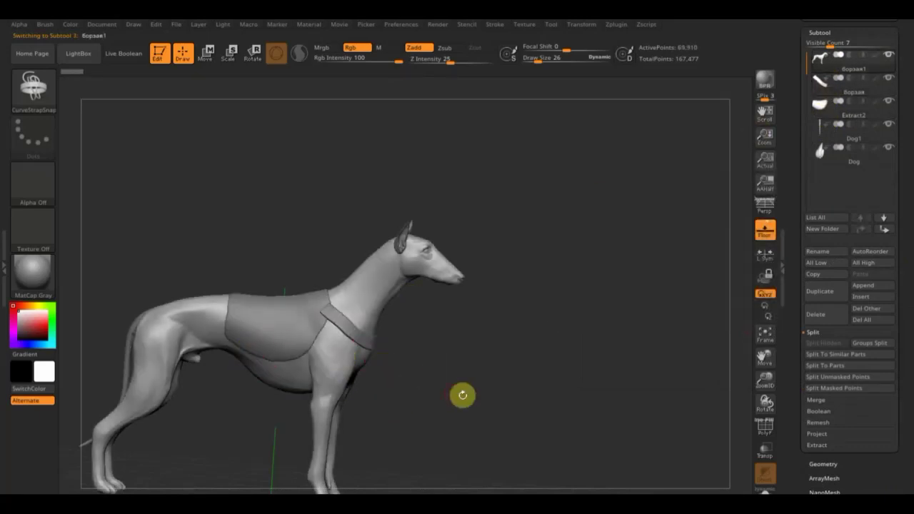
# Draw a CurveStrapSnap belly strap down the flank, redrawing it once after an undo
pyautogui.moveTo(475, 394)
pyautogui.keyDown('alt'); pyautogui.mouseDown()
pyautogui.moveTo(464, 389)
pyautogui.moveTo(590, 302)
pyautogui.moveTo(602, 363)
pyautogui.moveTo(686, 279)
pyautogui.moveTo(649, 321)
pyautogui.moveTo(652, 198)
pyautogui.mouseUp(); pyautogui.keyUp('alt')
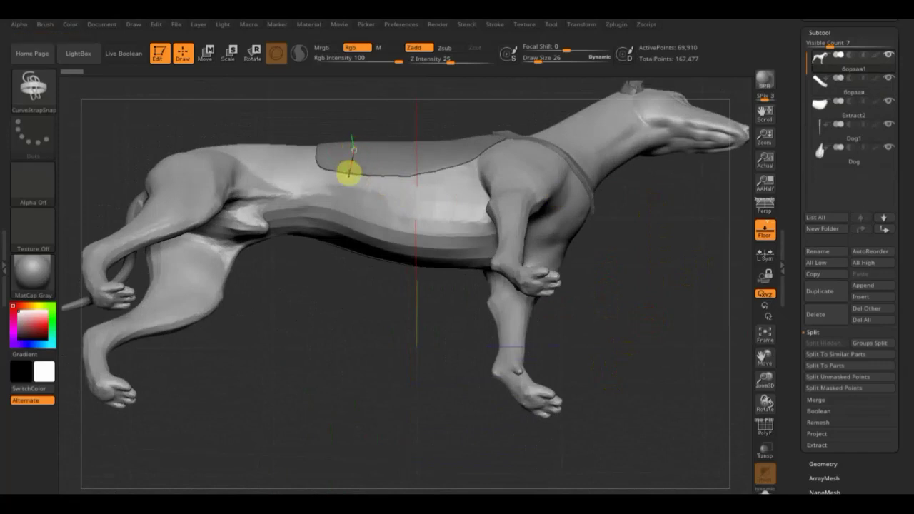
pyautogui.moveTo(344, 241); pyautogui.dragTo(342, 240)
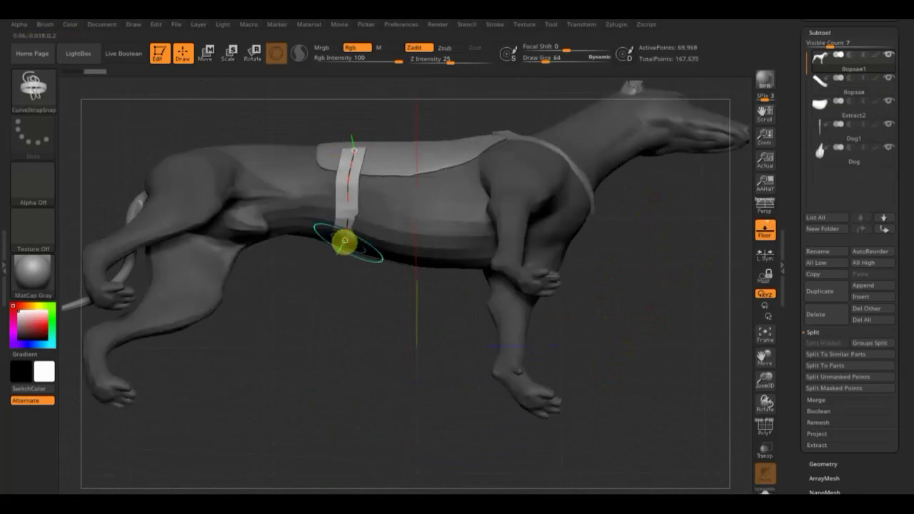
pyautogui.moveTo(412, 313)
pyautogui.mouseDown()
pyautogui.moveTo(418, 388)
pyautogui.moveTo(442, 388)
pyautogui.moveTo(414, 390)
pyautogui.mouseUp()
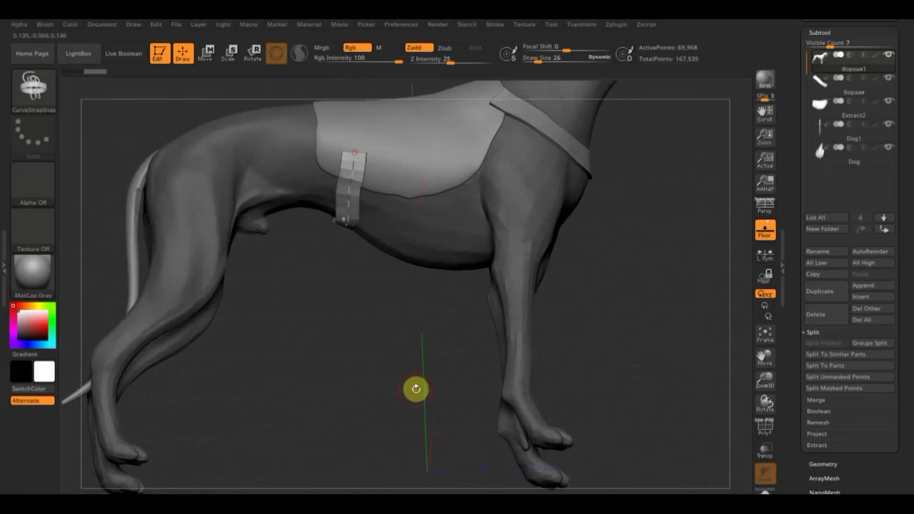
pyautogui.hotkey('ctrl', 'z')
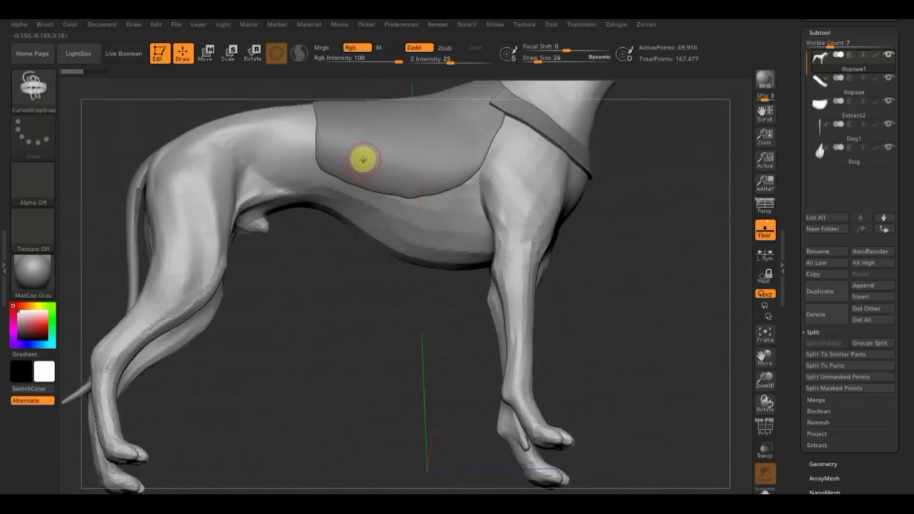
pyautogui.moveTo(362, 171)
pyautogui.mouseDown()
pyautogui.moveTo(352, 212)
pyautogui.moveTo(357, 265)
pyautogui.mouseUp()
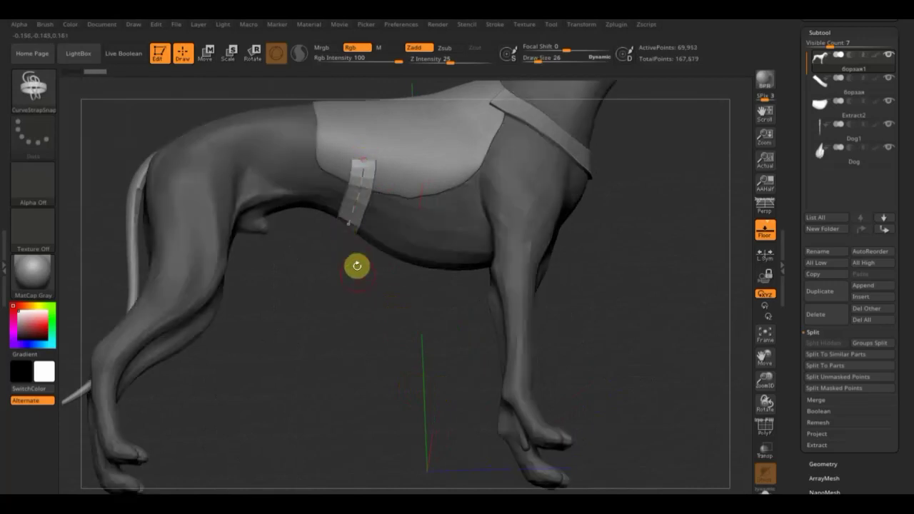
pyautogui.moveTo(357, 264); pyautogui.dragTo(348, 223, button='right')
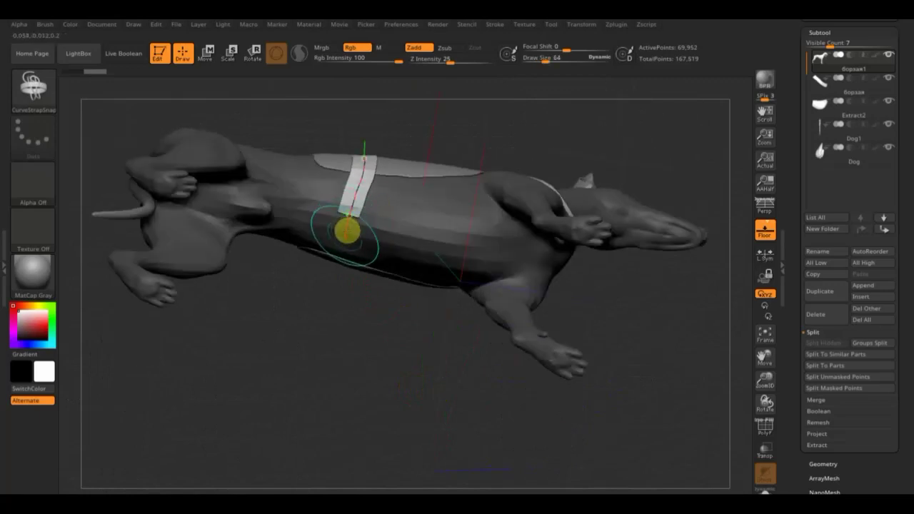
pyautogui.moveTo(400, 337)
pyautogui.mouseDown()
pyautogui.moveTo(391, 378)
pyautogui.moveTo(444, 383)
pyautogui.mouseUp()
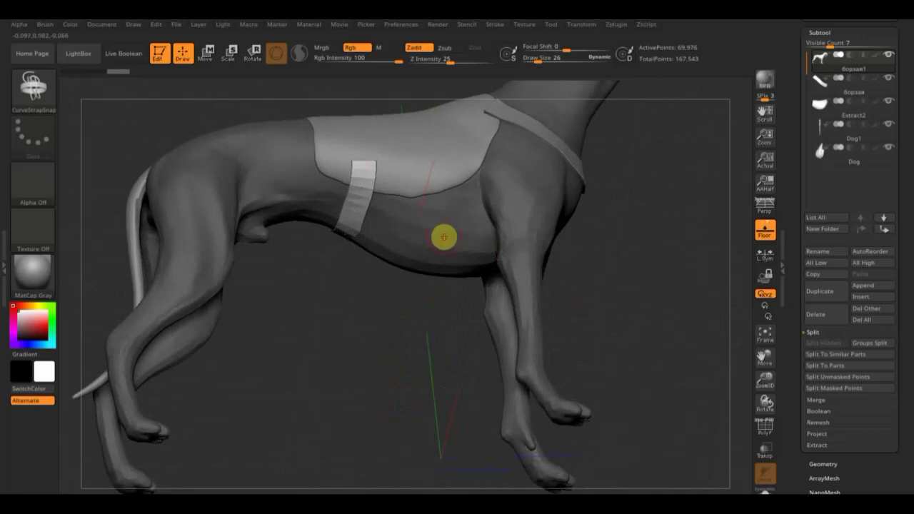
pyautogui.click(830, 464)
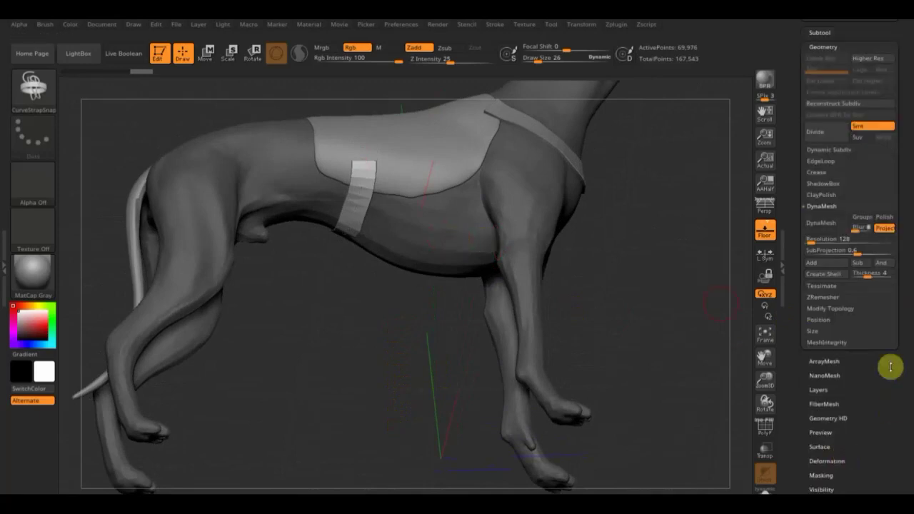
# Invert the mask on the dog so the strap mesh can be split
pyautogui.click(843, 308)
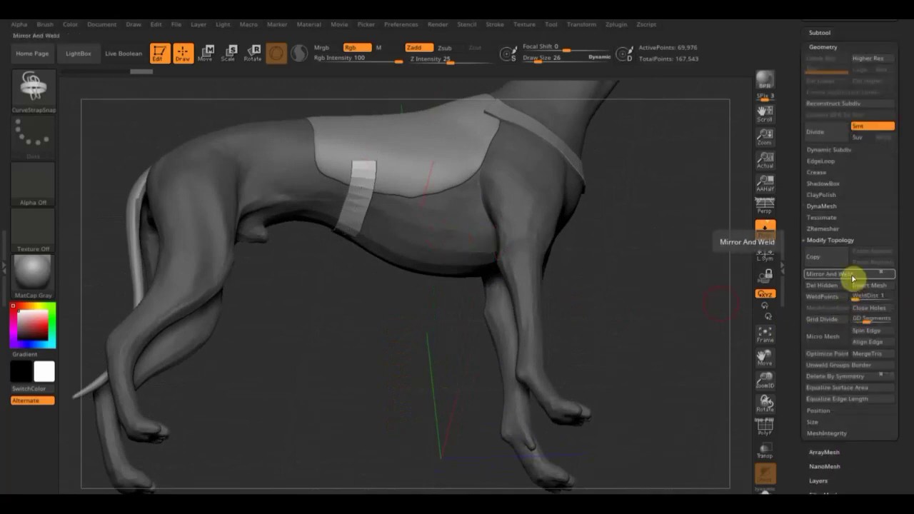
pyautogui.moveTo(630, 317)
pyautogui.mouseDown()
pyautogui.moveTo(643, 255)
pyautogui.moveTo(607, 355)
pyautogui.moveTo(628, 327)
pyautogui.moveTo(613, 336)
pyautogui.mouseUp()
pyautogui.moveTo(692, 208); pyautogui.dragTo(705, 247)
pyautogui.press('ctrl')
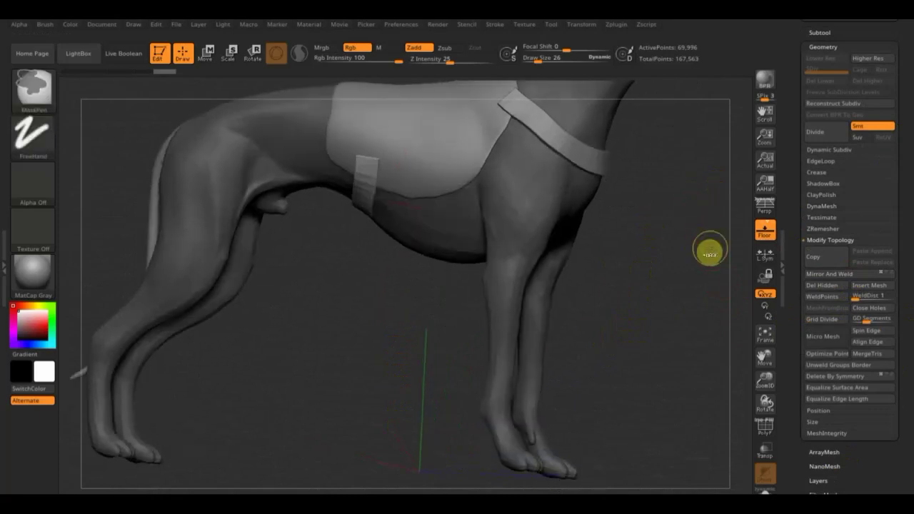
pyautogui.keyDown('ctrl'); pyautogui.click(709, 254); pyautogui.keyUp('ctrl')
pyautogui.press('ctrl')
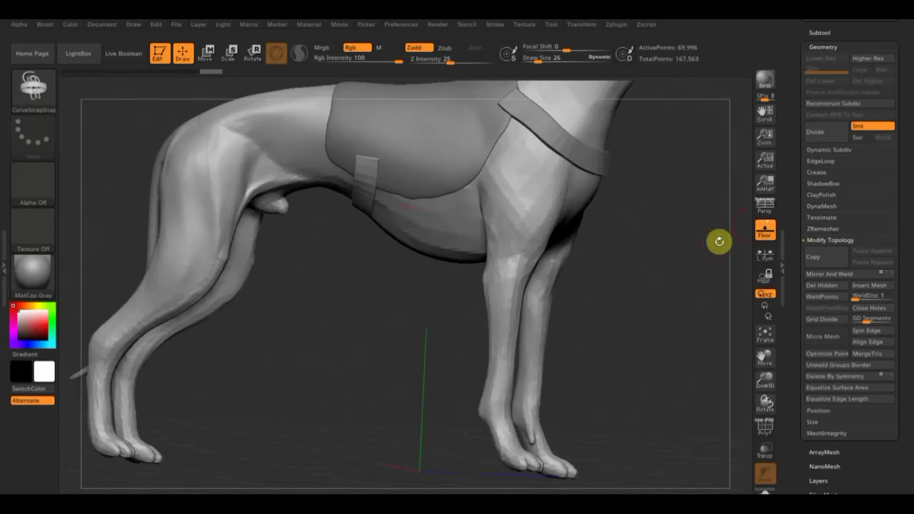
# Groups Split the mesh and select the new 86-polygon belly strap subtool борзая1
pyautogui.scroll(5, 904, 94)
pyautogui.click(818, 105)
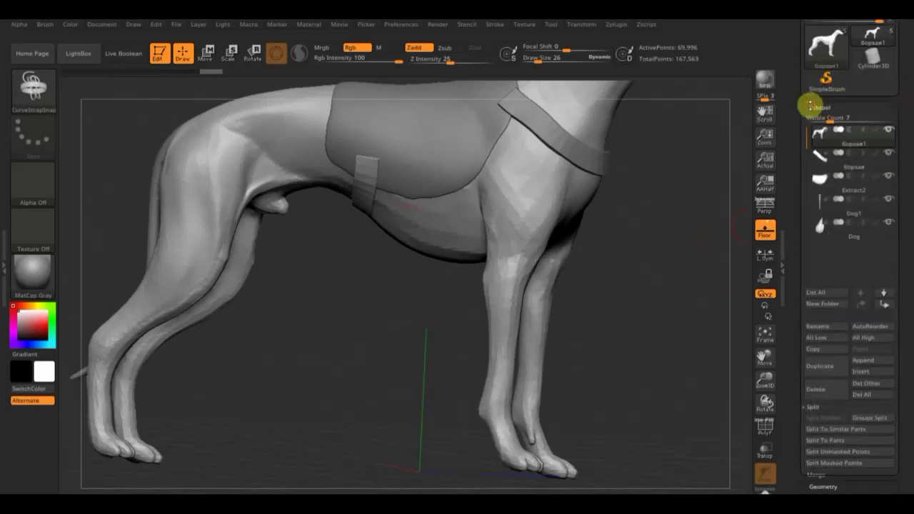
pyautogui.click(876, 419)
pyautogui.click(716, 443)
pyautogui.moveTo(830, 206)
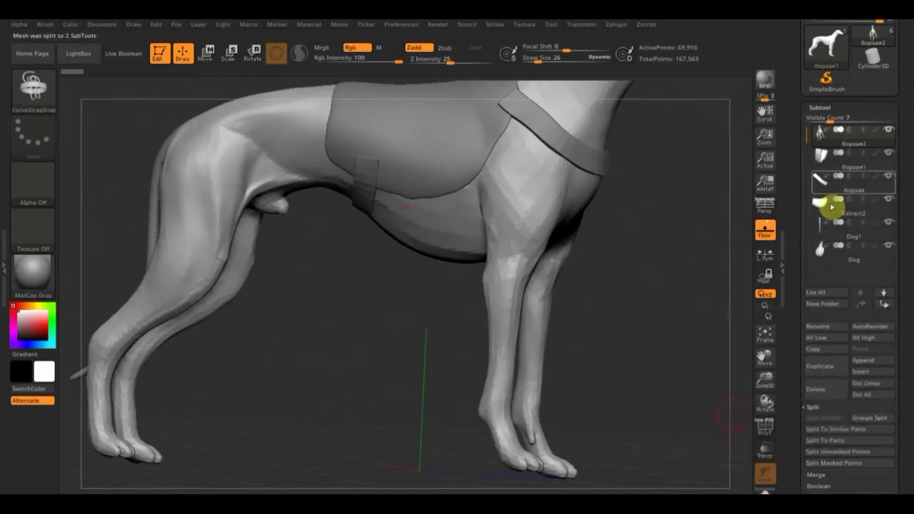
pyautogui.click(821, 156)
pyautogui.moveTo(632, 305); pyautogui.dragTo(653, 241)
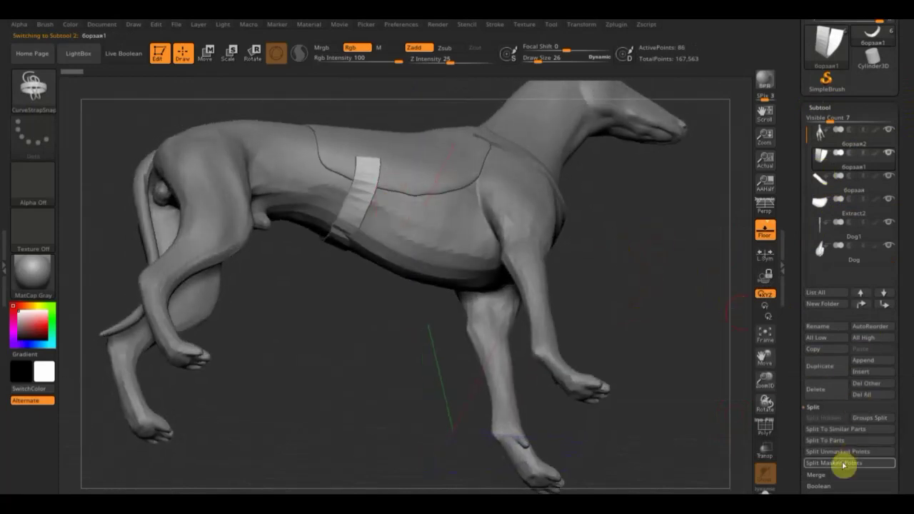
# Apply CreaseAll to the belly strap's edges from the Geometry crease options
pyautogui.scroll(-5, 903, 414)
pyautogui.click(827, 344)
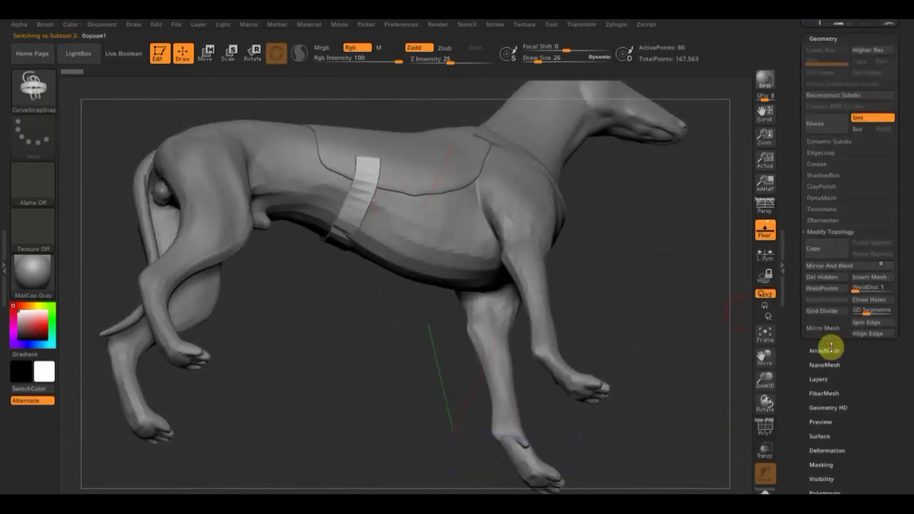
pyautogui.scroll(4, 907, 171)
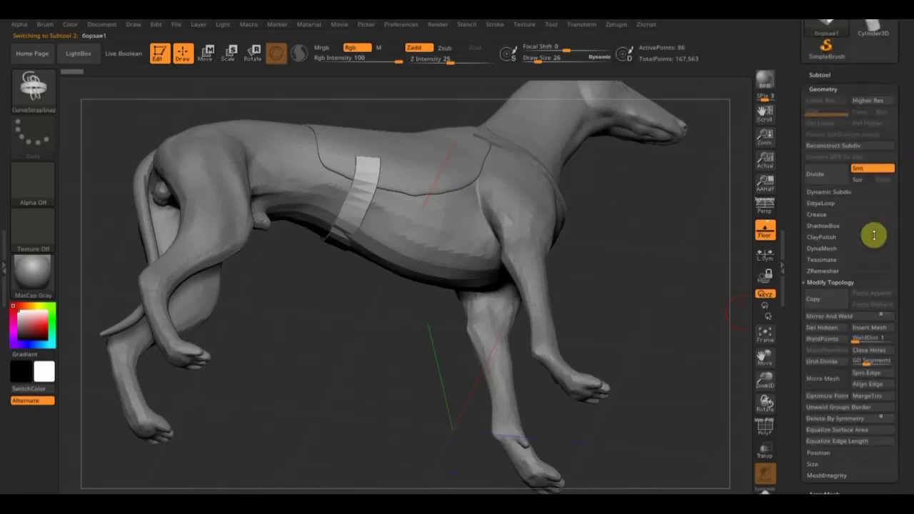
pyautogui.click(820, 214)
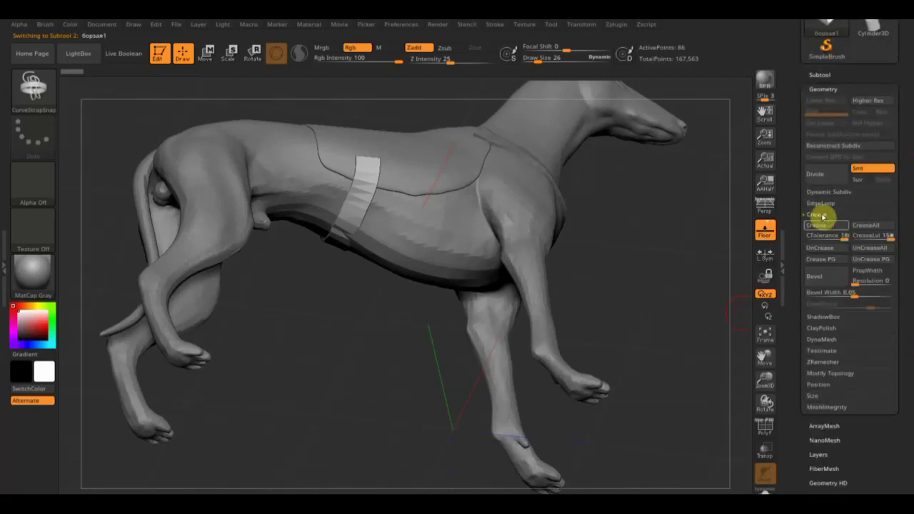
pyautogui.click(872, 226)
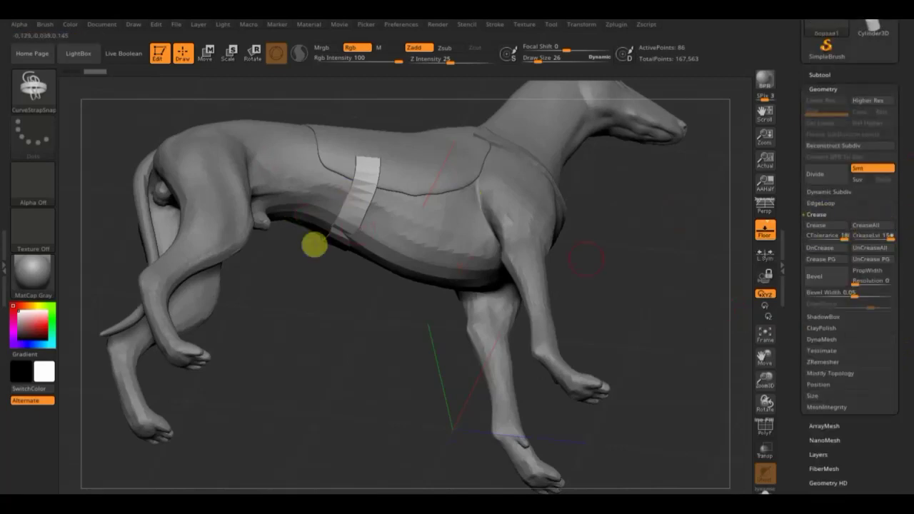
pyautogui.click(826, 425)
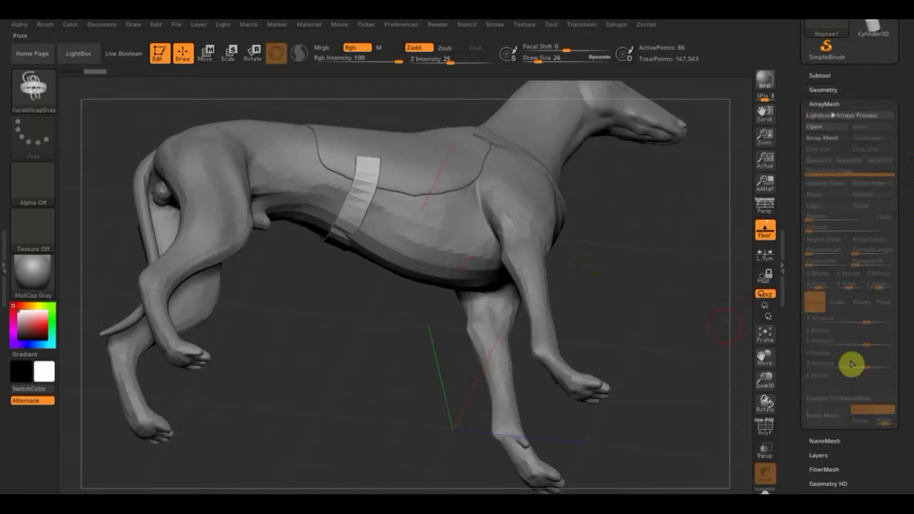
pyautogui.click(822, 92)
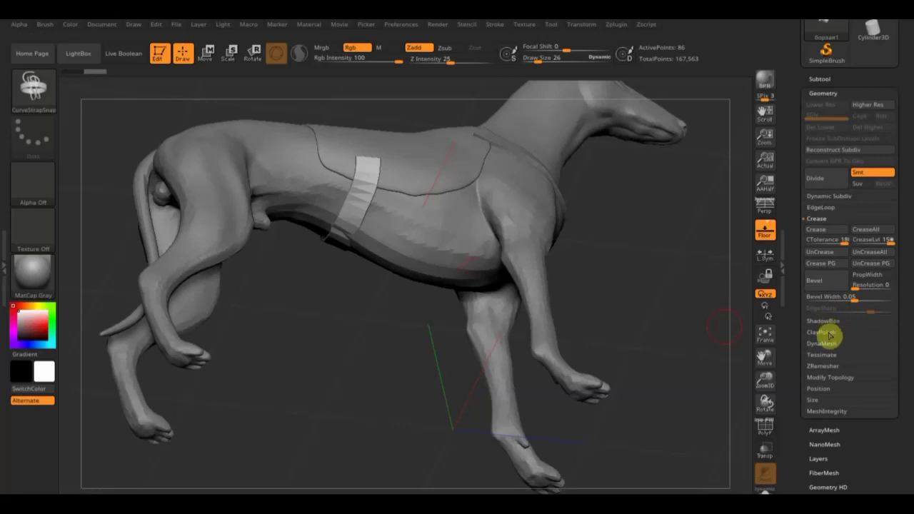
# DynaMesh the belly strap at resolution 808, raising it from 86 to 15,139 points
pyautogui.click(823, 345)
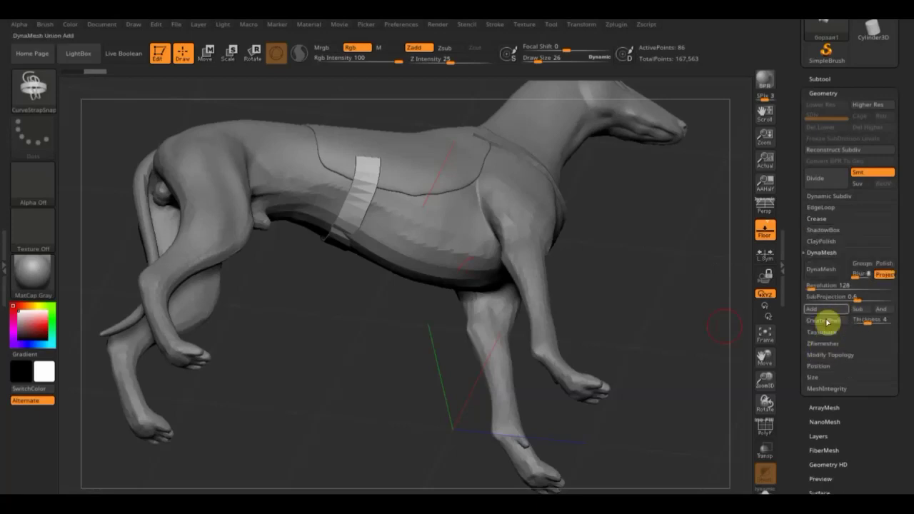
pyautogui.click(826, 270)
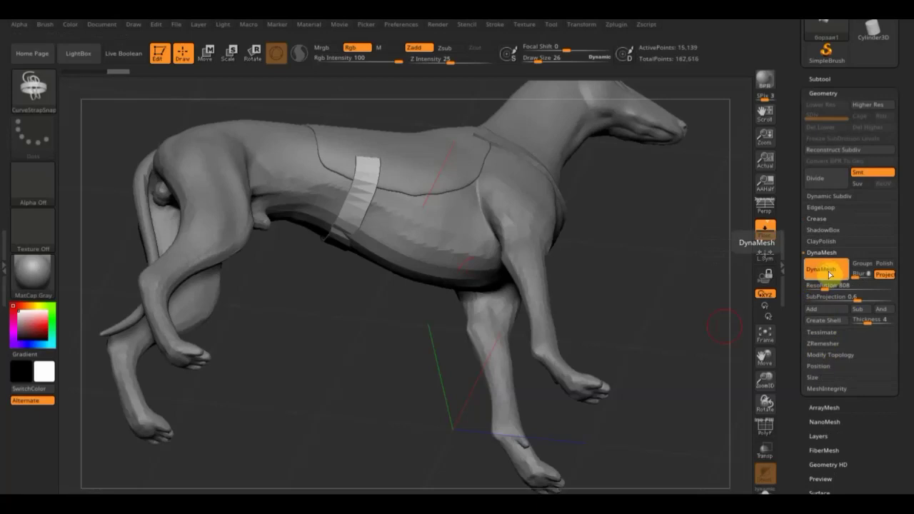
pyautogui.moveTo(721, 292)
pyautogui.mouseDown()
pyautogui.moveTo(697, 337)
pyautogui.moveTo(636, 342)
pyautogui.moveTo(673, 321)
pyautogui.mouseUp()
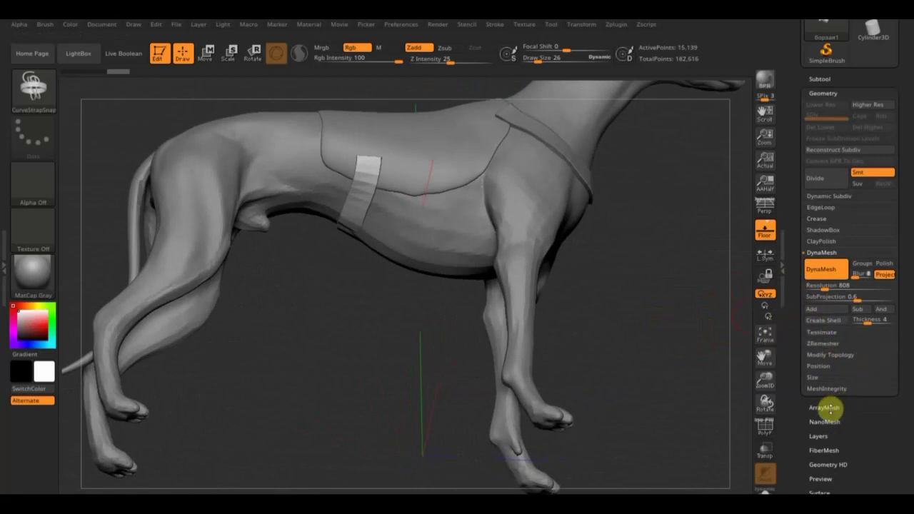
pyautogui.scroll(-5, 854, 408)
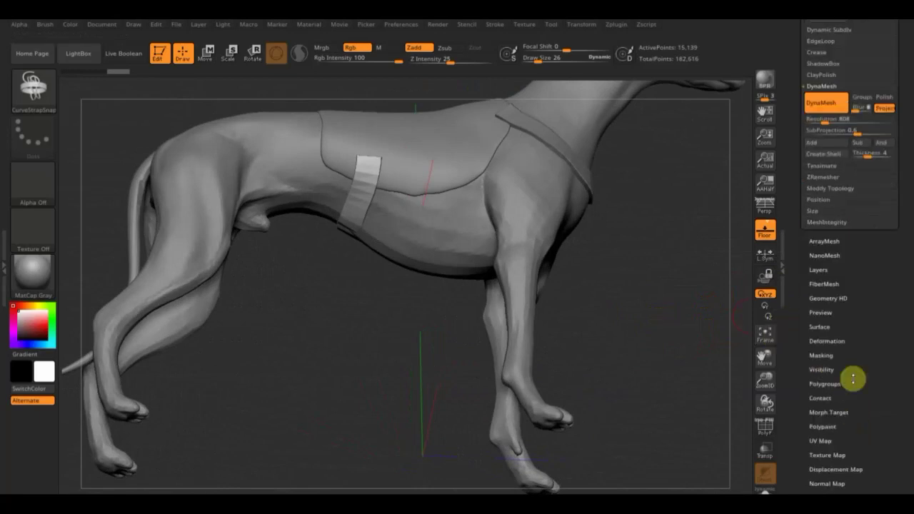
# Polish the belly strap's surface with the Deformation Polish slider
pyautogui.click(837, 297)
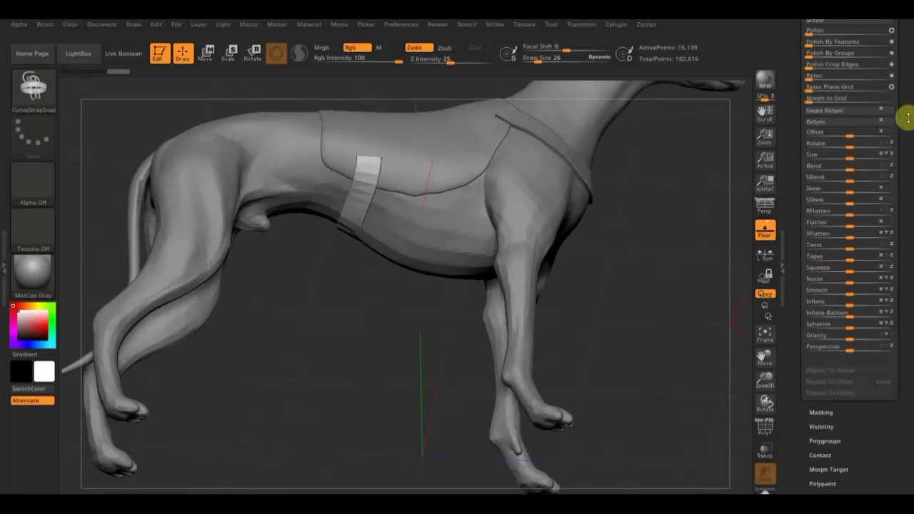
pyautogui.scroll(-4, 908, 136)
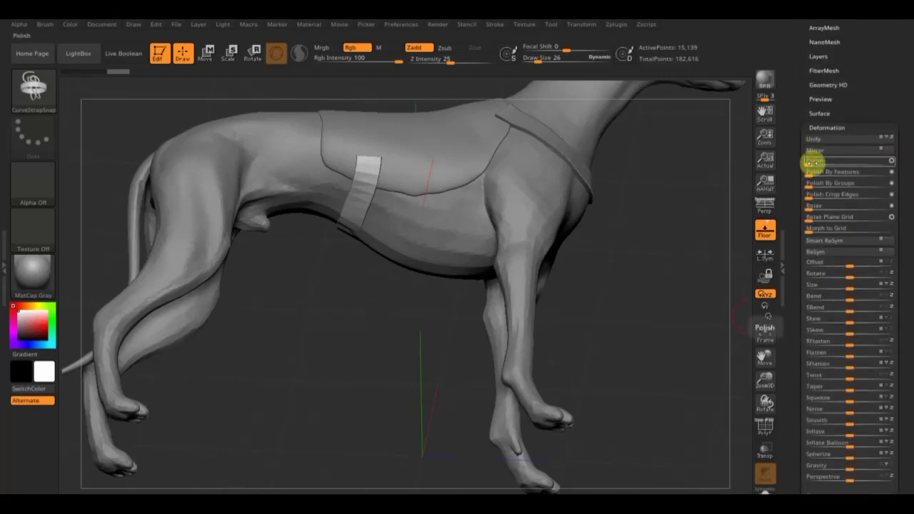
pyautogui.moveTo(810, 163); pyautogui.dragTo(821, 163)
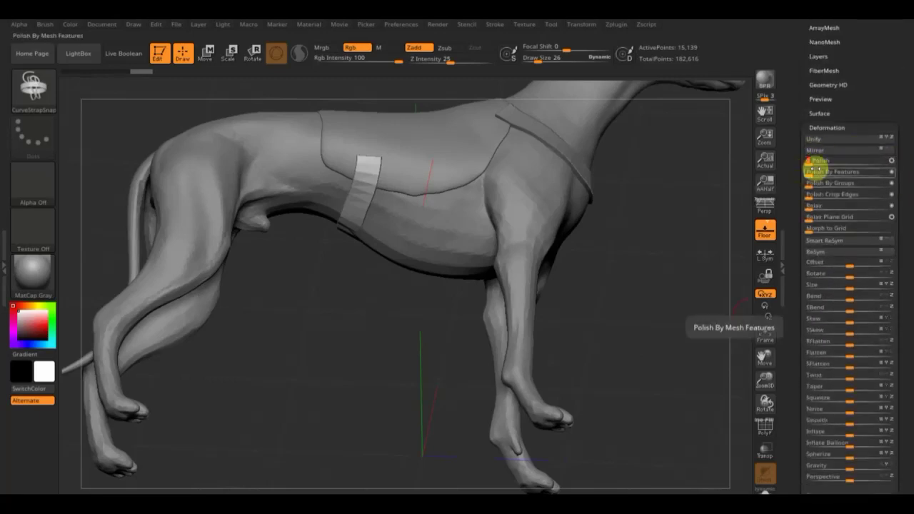
pyautogui.moveTo(677, 249)
pyautogui.mouseDown()
pyautogui.moveTo(686, 259)
pyautogui.moveTo(695, 238)
pyautogui.moveTo(681, 179)
pyautogui.moveTo(667, 204)
pyautogui.moveTo(595, 222)
pyautogui.mouseUp()
# Select the Move Topological brush and enlarge its draw size to about 56
pyautogui.click(51, 87)
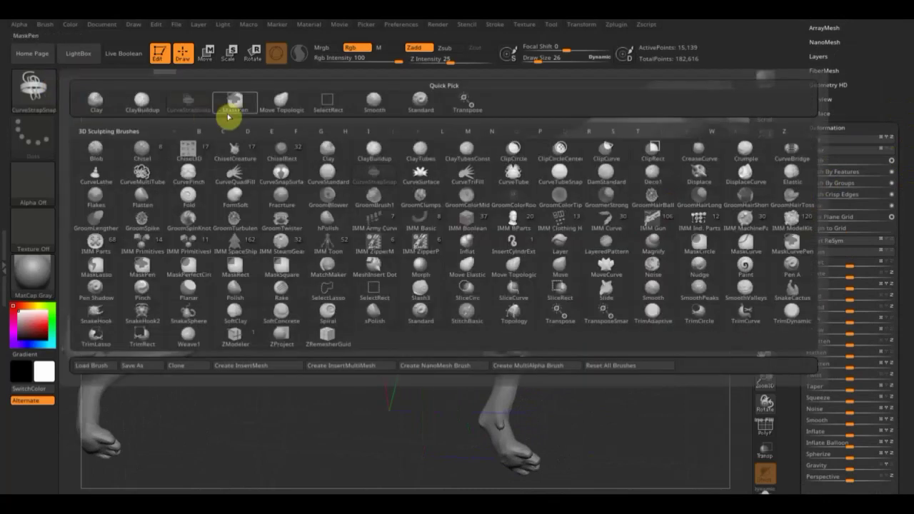
pyautogui.click(284, 109)
pyautogui.moveTo(535, 59); pyautogui.dragTo(548, 60)
# At brush size about 69, pull the belly strap snug along the flank and underbelly
pyautogui.moveTo(500, 117); pyautogui.dragTo(431, 184)
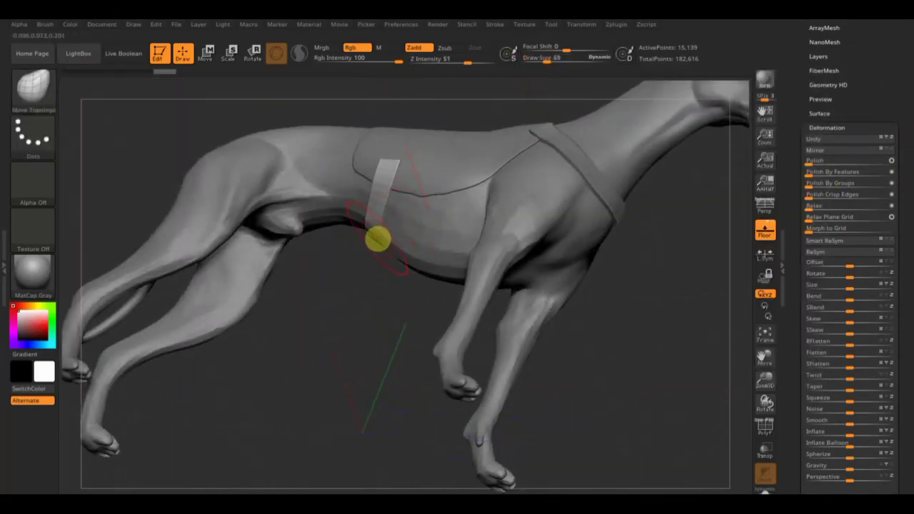
pyautogui.moveTo(374, 237)
pyautogui.mouseDown(button='right')
pyautogui.moveTo(387, 241)
pyautogui.moveTo(378, 147)
pyautogui.moveTo(398, 231)
pyautogui.moveTo(372, 243)
pyautogui.moveTo(367, 104)
pyautogui.moveTo(404, 316)
pyautogui.moveTo(400, 342)
pyautogui.moveTo(417, 376)
pyautogui.moveTo(424, 336)
pyautogui.moveTo(401, 328)
pyautogui.mouseUp(button='right')
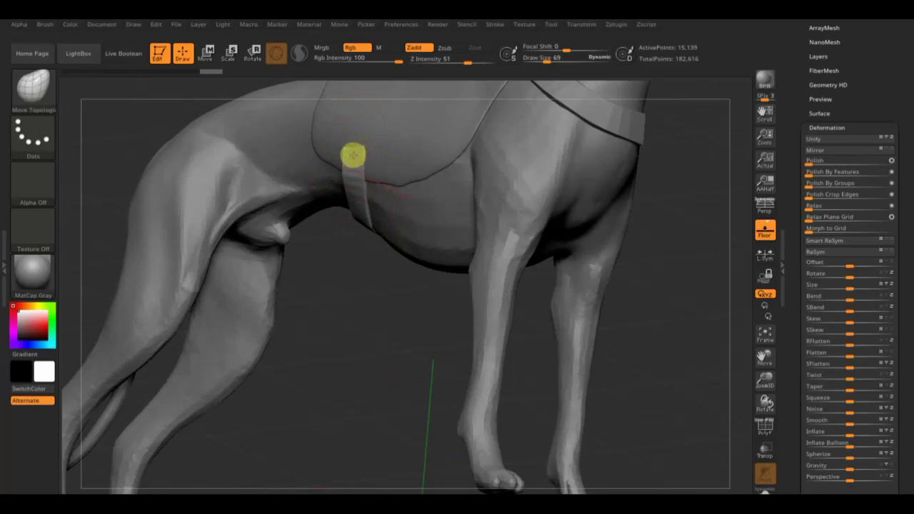
pyautogui.moveTo(332, 275); pyautogui.dragTo(365, 300)
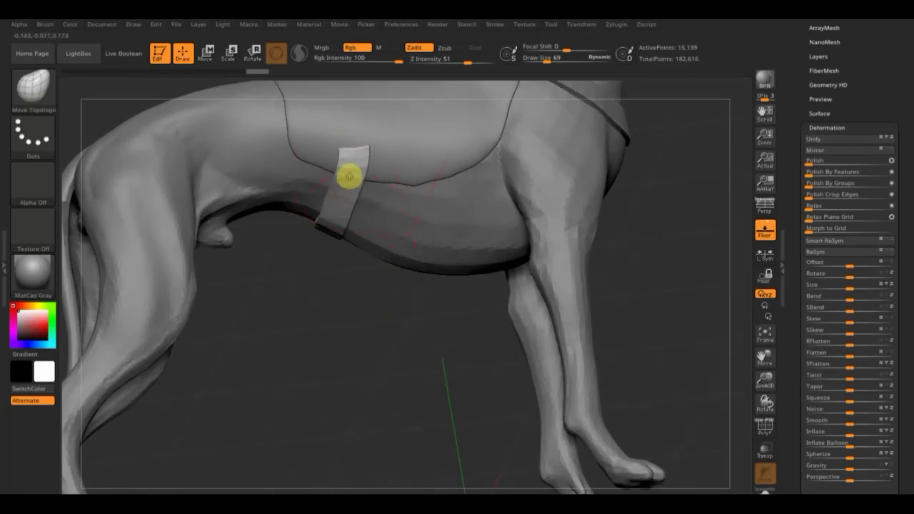
pyautogui.moveTo(352, 172); pyautogui.dragTo(347, 190)
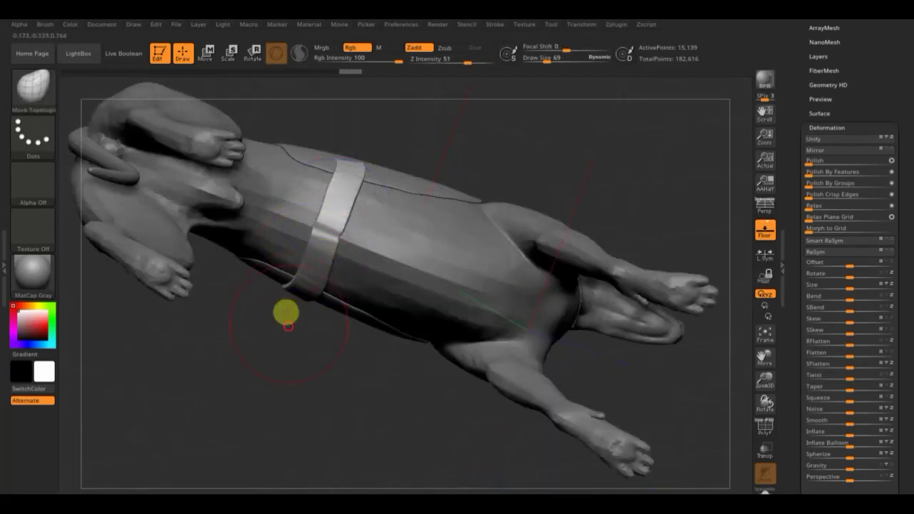
pyautogui.moveTo(285, 313)
pyautogui.keyDown('shift'); pyautogui.mouseDown()
pyautogui.moveTo(279, 408)
pyautogui.moveTo(326, 332)
pyautogui.mouseUp(); pyautogui.keyUp('shift')
pyautogui.moveTo(584, 304)
pyautogui.mouseDown()
pyautogui.moveTo(626, 326)
pyautogui.moveTo(599, 283)
pyautogui.mouseUp()
pyautogui.moveTo(571, 234); pyautogui.dragTo(581, 336)
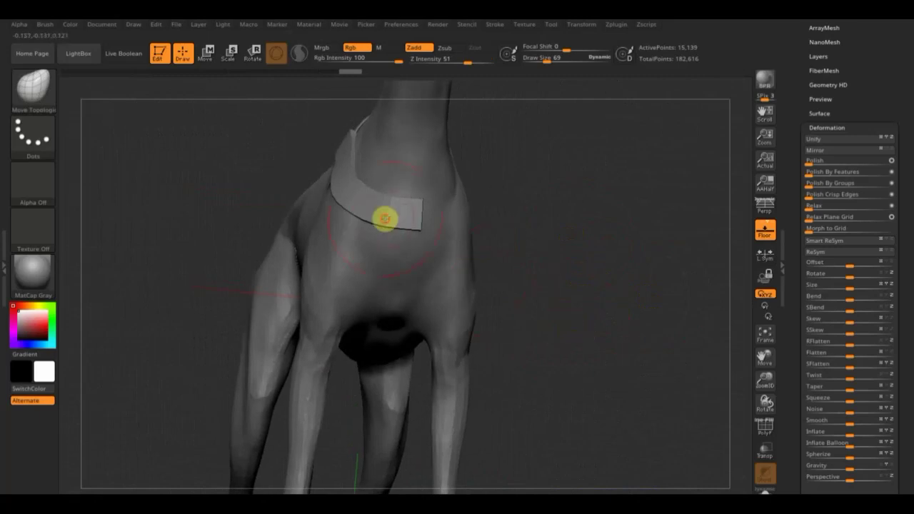
# Select the chest strap, turn it to a three-quarter view, and crease its border edges
pyautogui.keyDown('alt'); pyautogui.click(395, 230); pyautogui.keyUp('alt')
pyautogui.moveTo(362, 174); pyautogui.dragTo(341, 152)
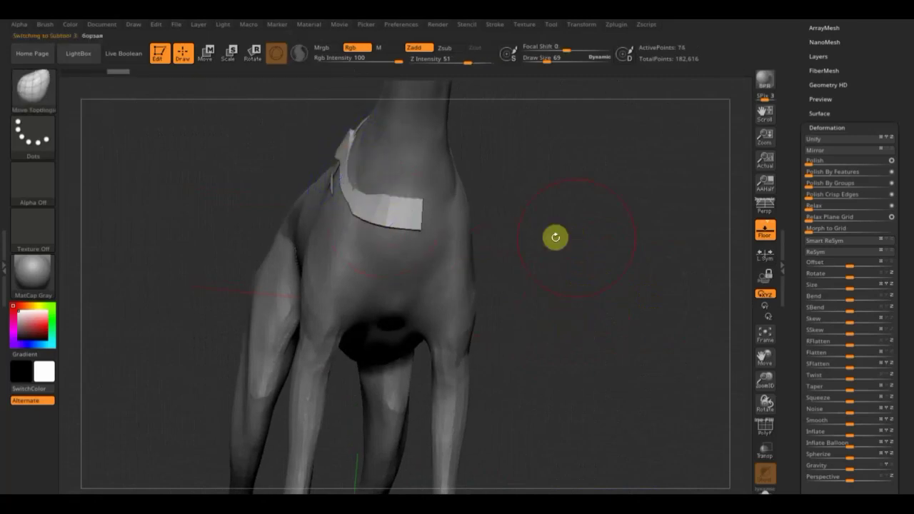
pyautogui.keyDown('shift'); pyautogui.moveTo(575, 236); pyautogui.dragTo(608, 263); pyautogui.keyUp('shift')
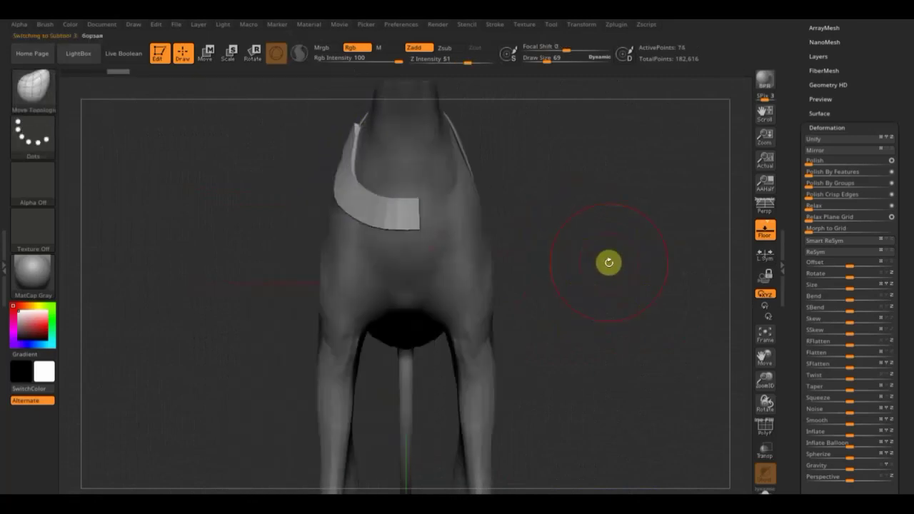
pyautogui.moveTo(629, 210)
pyautogui.mouseDown()
pyautogui.moveTo(602, 226)
pyautogui.moveTo(650, 238)
pyautogui.mouseUp()
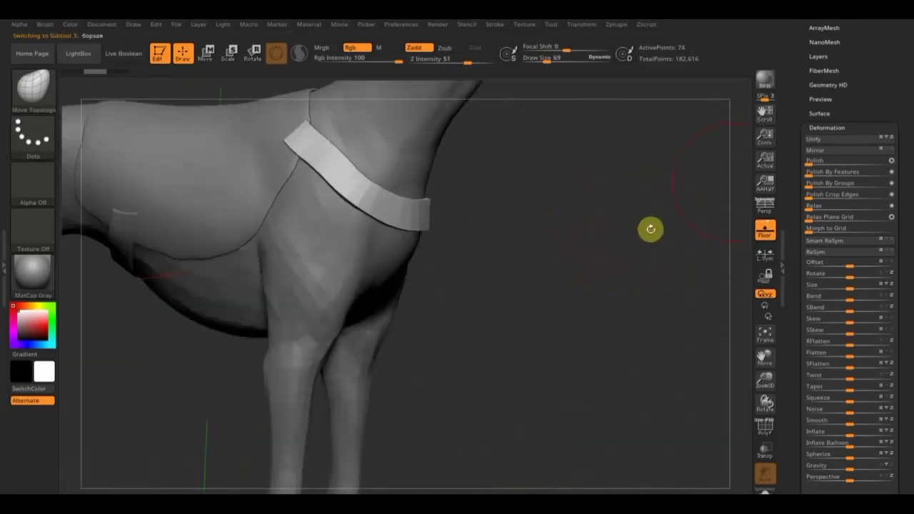
pyautogui.scroll(3, 883, 85)
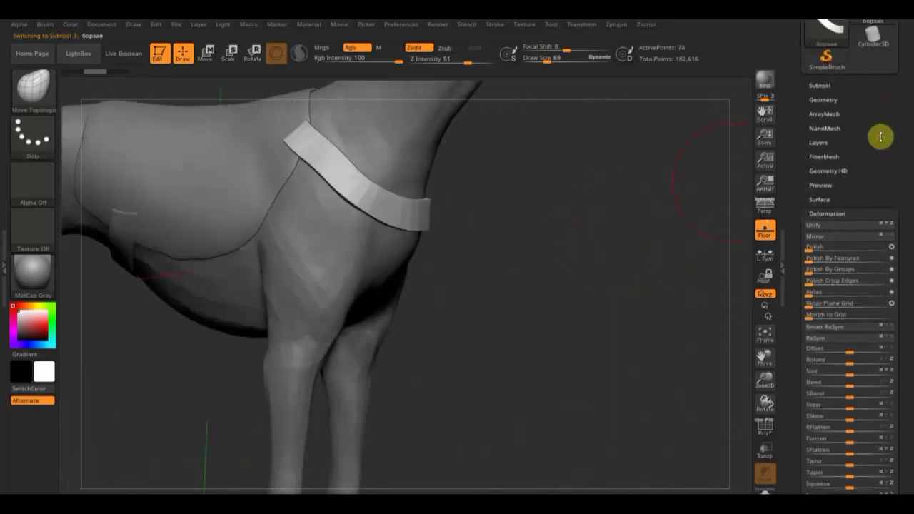
pyautogui.click(825, 99)
pyautogui.click(821, 225)
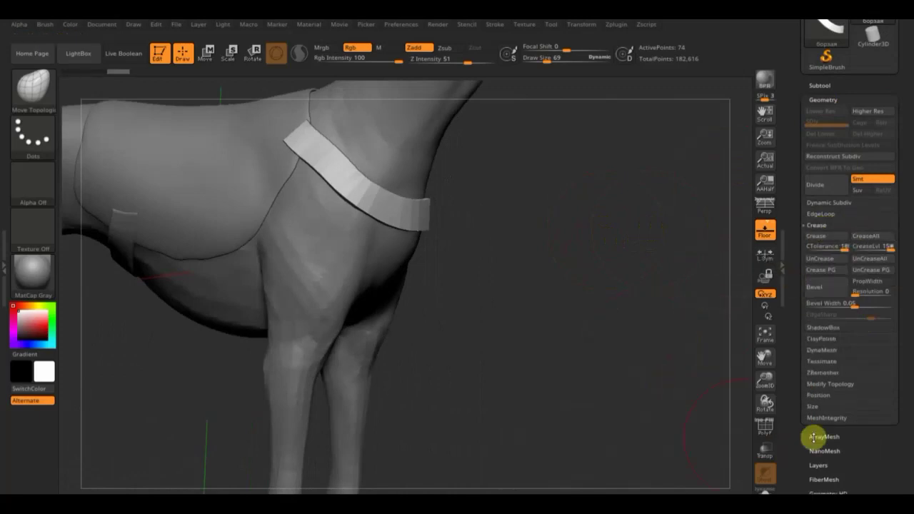
pyautogui.click(834, 237)
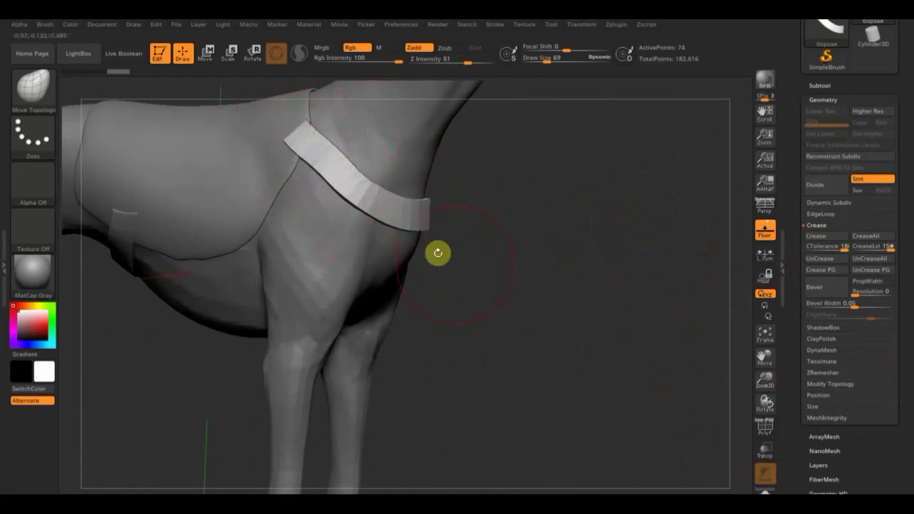
pyautogui.click(828, 435)
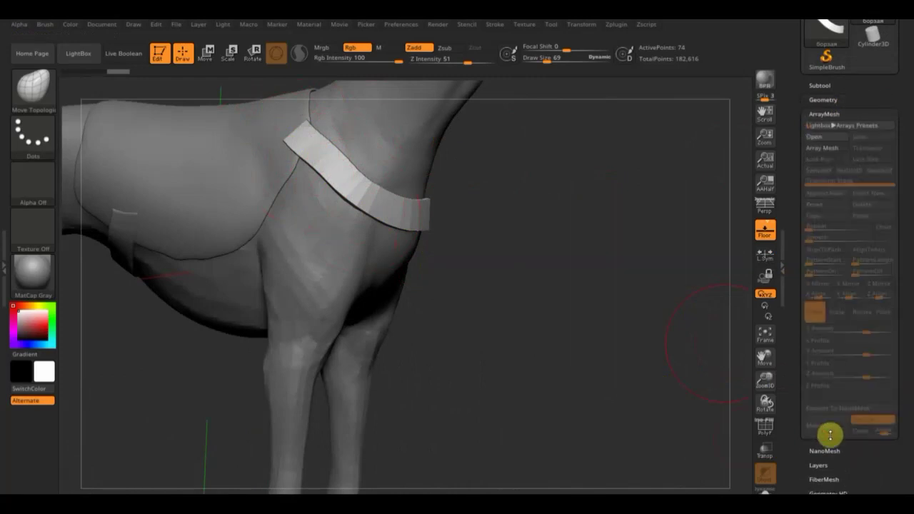
# DynaMesh the strap at resolution 600 (74 to 9,700 points) and smooth its surface
pyautogui.click(821, 99)
pyautogui.click(825, 352)
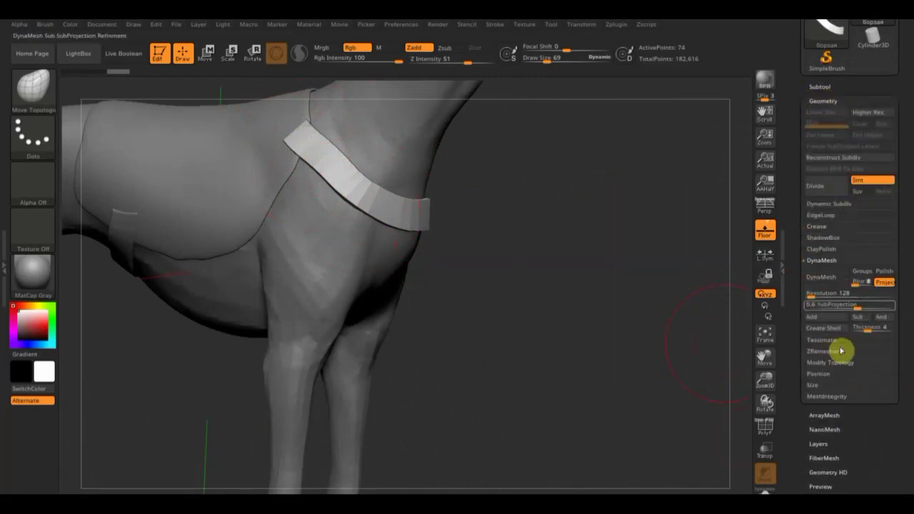
pyautogui.click(821, 277)
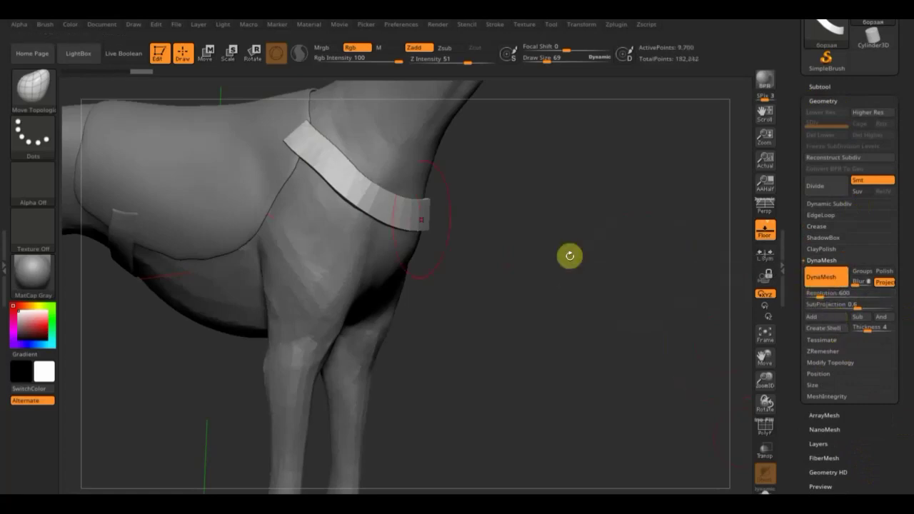
pyautogui.moveTo(335, 172); pyautogui.dragTo(401, 216)
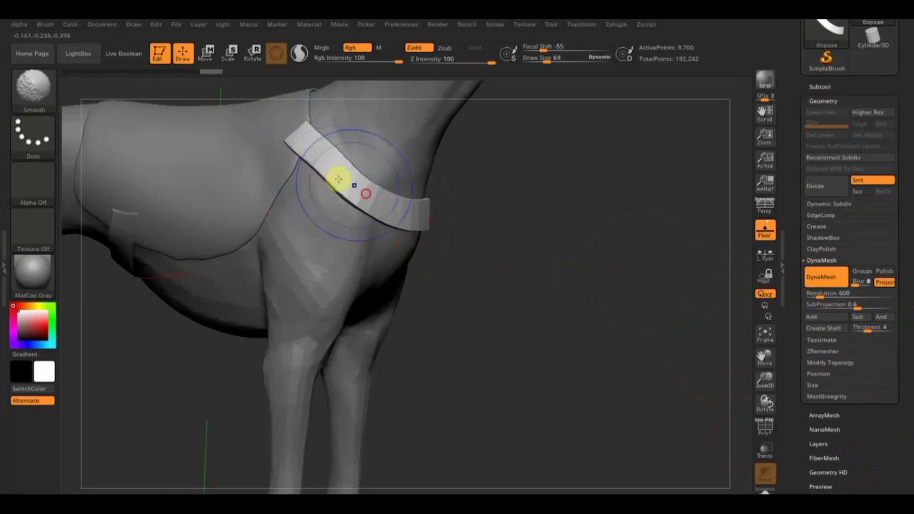
pyautogui.moveTo(421, 216); pyautogui.dragTo(436, 271, button='right')
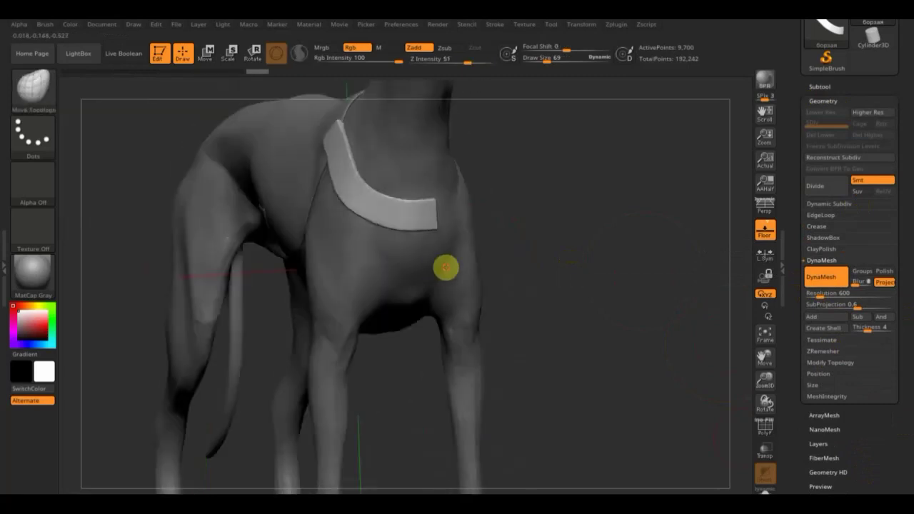
# Mirror And Weld the chest strap across the chest and smooth the seam
pyautogui.click(853, 363)
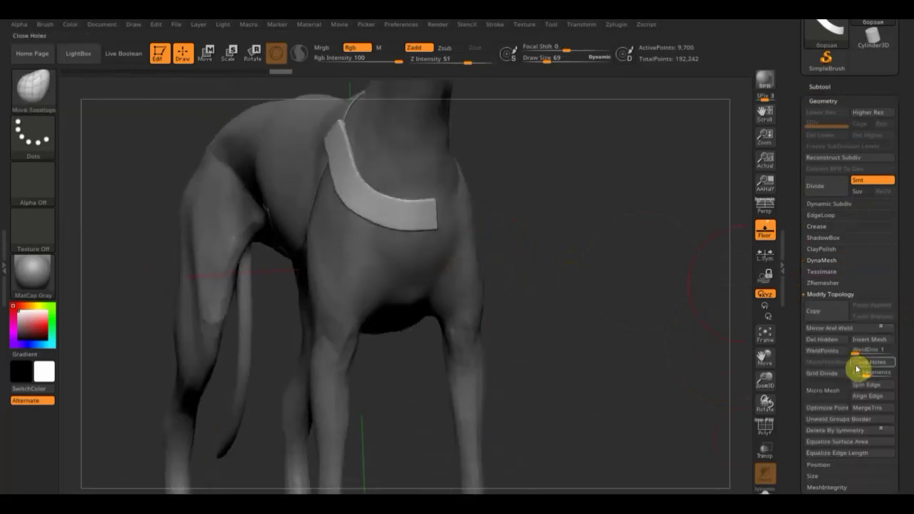
pyautogui.click(831, 329)
pyautogui.keyDown('shift'); pyautogui.moveTo(572, 270); pyautogui.dragTo(478, 182, button='right'); pyautogui.keyUp('shift')
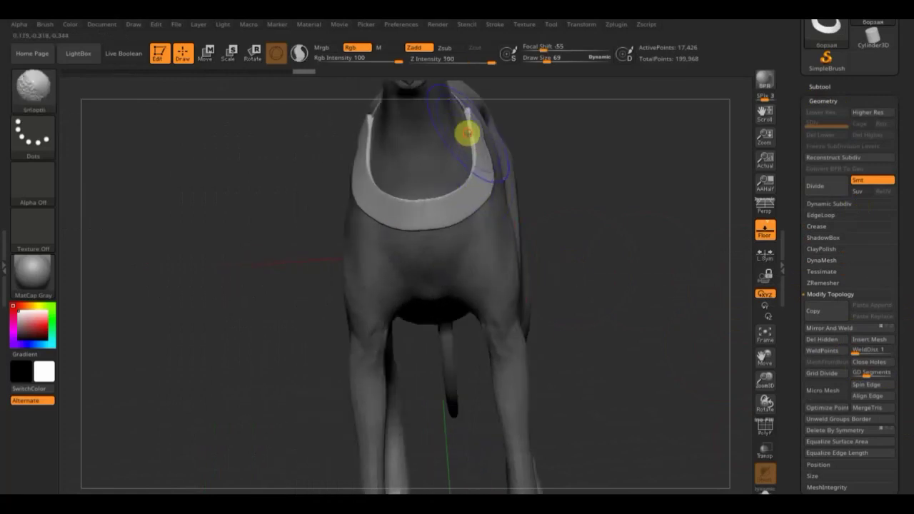
pyautogui.keyDown('shift'); pyautogui.moveTo(478, 181); pyautogui.dragTo(401, 212); pyautogui.keyUp('shift')
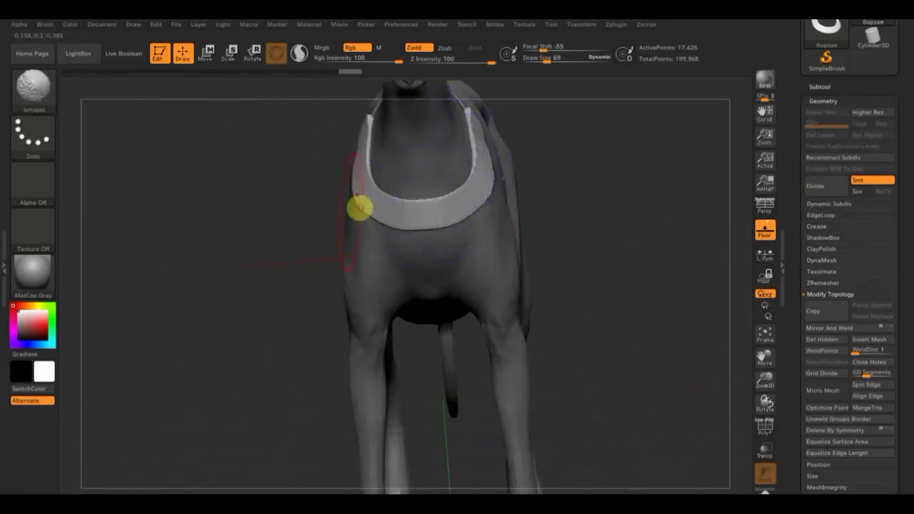
# Orbit around the dog to inspect the welded strap from both sides, then select the belly strap
pyautogui.moveTo(286, 215)
pyautogui.mouseDown(button='right')
pyautogui.moveTo(316, 241)
pyautogui.moveTo(378, 184)
pyautogui.mouseUp(button='right')
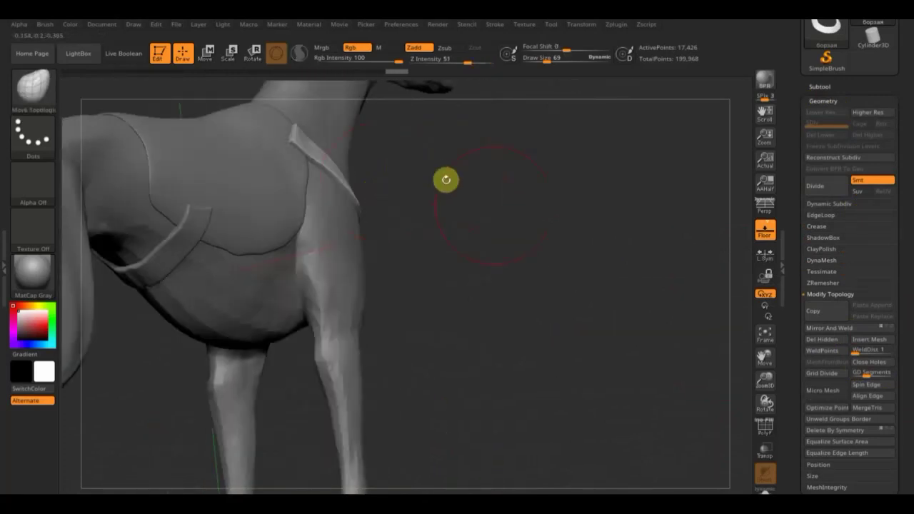
pyautogui.moveTo(535, 214)
pyautogui.mouseDown(button='right')
pyautogui.moveTo(578, 308)
pyautogui.moveTo(565, 312)
pyautogui.moveTo(552, 338)
pyautogui.mouseUp(button='right')
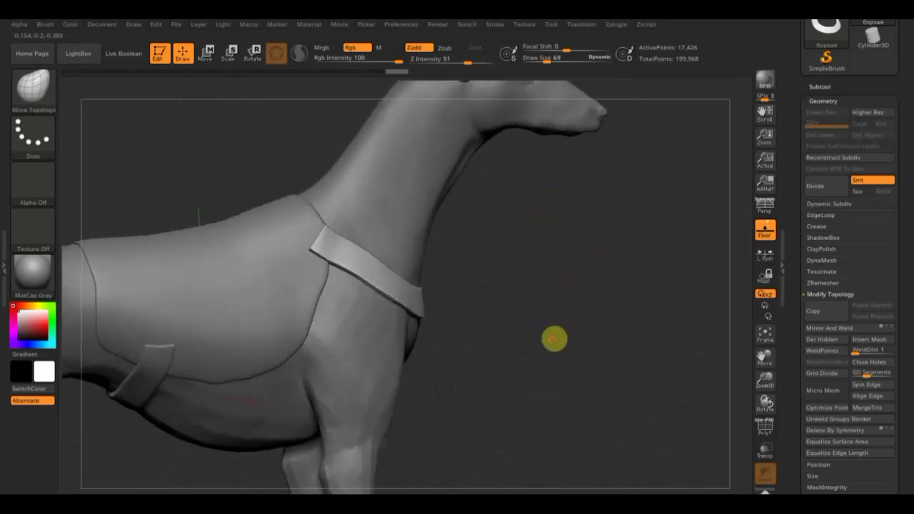
pyautogui.moveTo(605, 328); pyautogui.dragTo(513, 306, button='right')
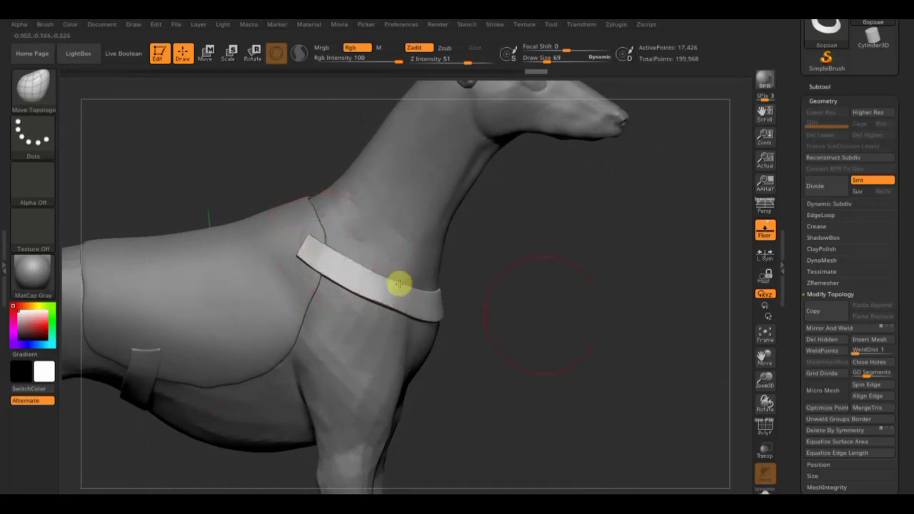
pyautogui.moveTo(588, 312)
pyautogui.mouseDown(button='right')
pyautogui.moveTo(540, 322)
pyautogui.moveTo(348, 280)
pyautogui.mouseUp(button='right')
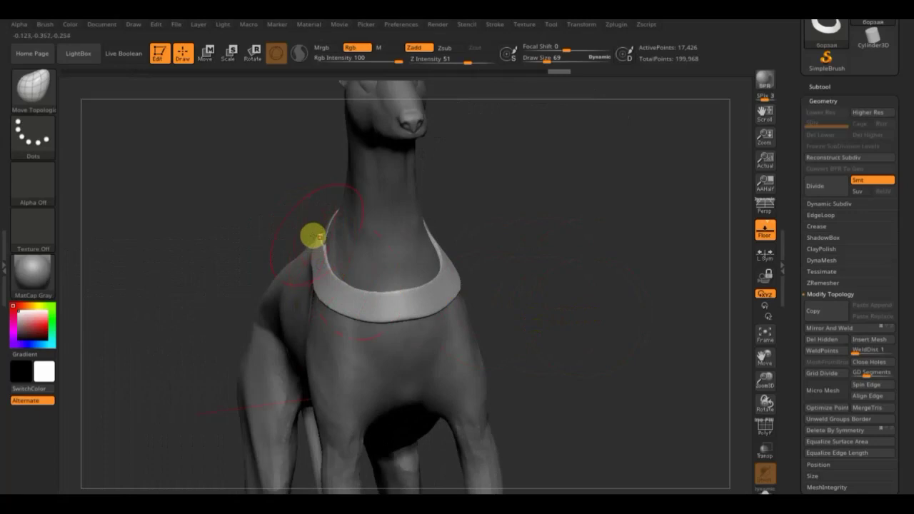
pyautogui.moveTo(483, 250)
pyautogui.mouseDown(button='right')
pyautogui.moveTo(465, 267)
pyautogui.moveTo(419, 280)
pyautogui.mouseUp(button='right')
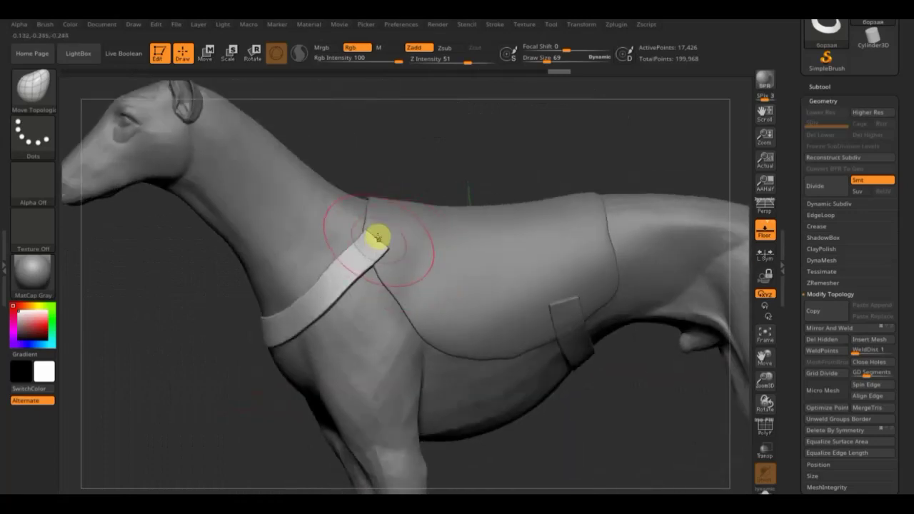
pyautogui.click(818, 328)
pyautogui.moveTo(658, 305)
pyautogui.mouseDown(button='right')
pyautogui.moveTo(505, 140)
pyautogui.moveTo(618, 135)
pyautogui.mouseUp(button='right')
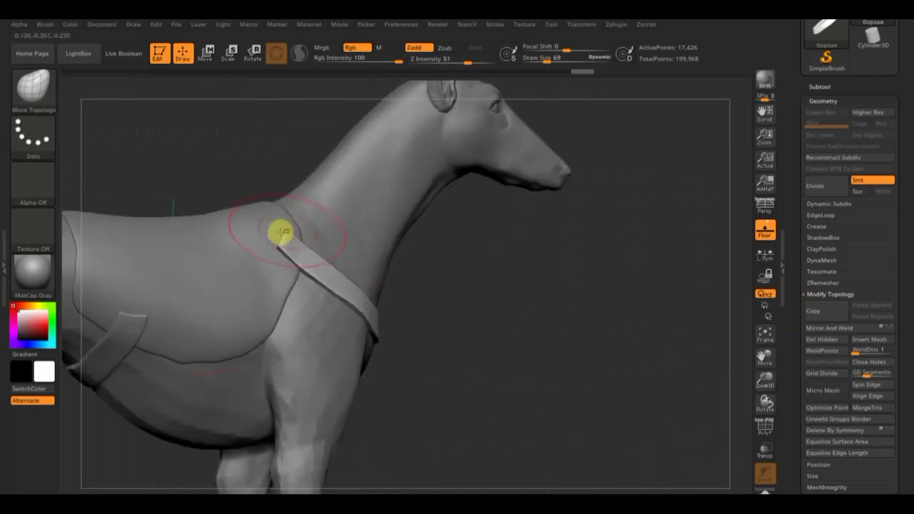
pyautogui.moveTo(469, 316); pyautogui.dragTo(509, 347, button='right')
pyautogui.moveTo(524, 383)
pyautogui.mouseDown(button='right')
pyautogui.moveTo(530, 328)
pyautogui.moveTo(606, 321)
pyautogui.mouseUp(button='right')
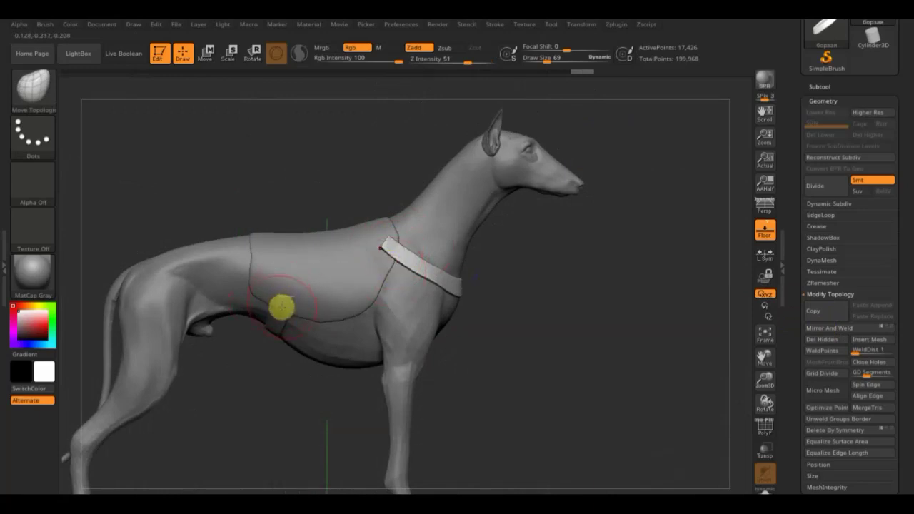
pyautogui.keyDown('alt'); pyautogui.click(281, 306); pyautogui.keyUp('alt')
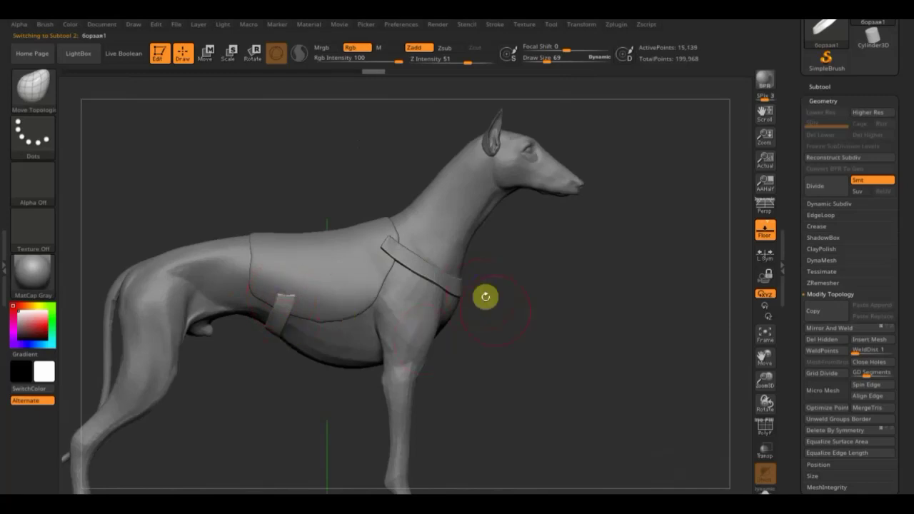
# Inspect the belly strap, frame the whole dog, and select the Extract2 blanket subtool
pyautogui.moveTo(553, 343)
pyautogui.mouseDown(button='right')
pyautogui.moveTo(435, 350)
pyautogui.moveTo(551, 278)
pyautogui.mouseUp(button='right')
pyautogui.moveTo(275, 312)
pyautogui.keyDown('shift'); pyautogui.mouseDown()
pyautogui.moveTo(284, 338)
pyautogui.moveTo(273, 302)
pyautogui.mouseUp(); pyautogui.keyUp('shift')
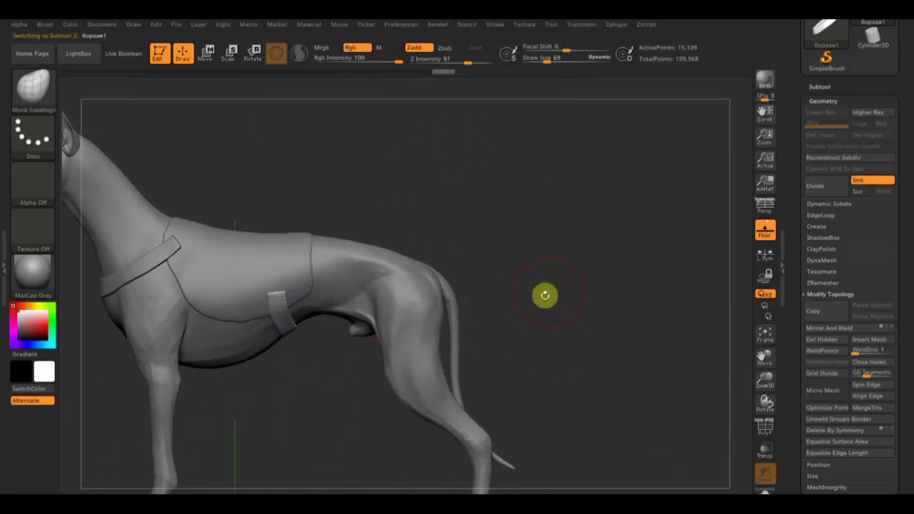
pyautogui.moveTo(547, 302)
pyautogui.keyDown('alt'); pyautogui.mouseDown(button='right')
pyautogui.moveTo(551, 328)
pyautogui.moveTo(535, 288)
pyautogui.moveTo(640, 297)
pyautogui.moveTo(631, 292)
pyautogui.moveTo(646, 304)
pyautogui.mouseUp(button='right'); pyautogui.keyUp('alt')
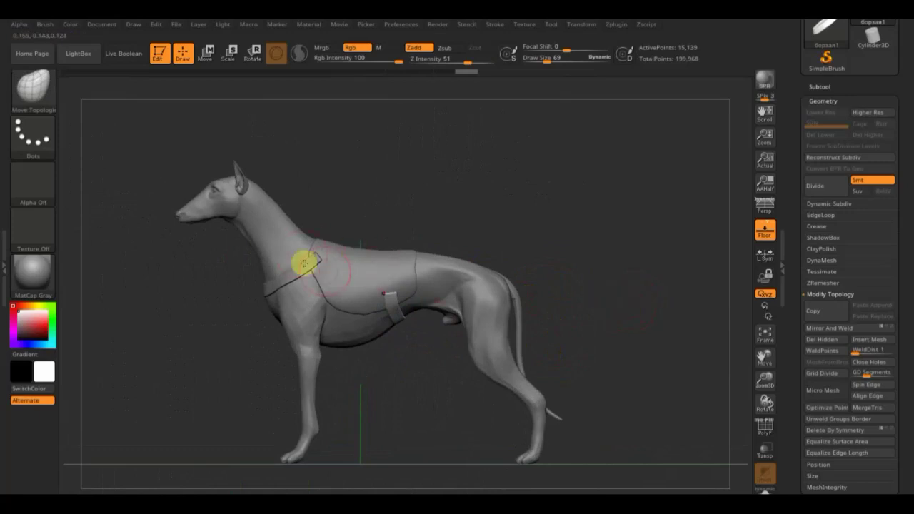
pyautogui.keyDown('alt'); pyautogui.click(338, 282); pyautogui.keyUp('alt')
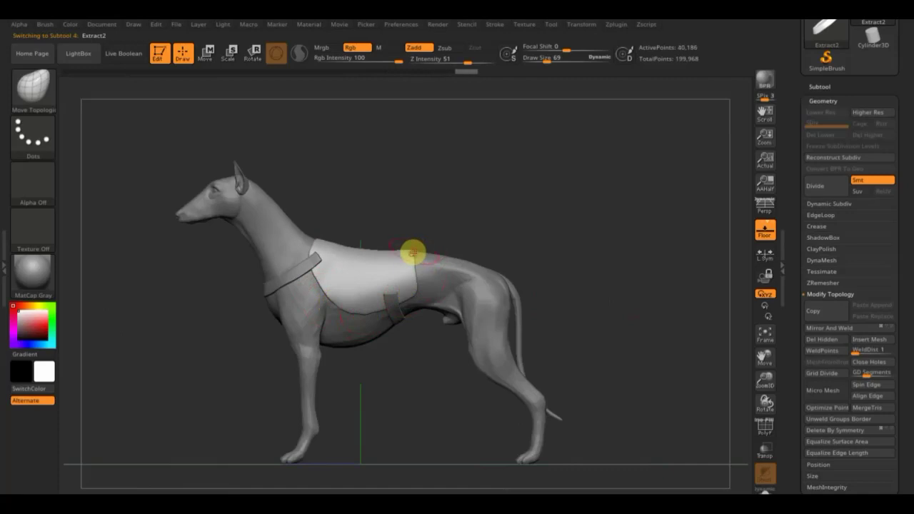
pyautogui.moveTo(423, 198); pyautogui.dragTo(308, 235)
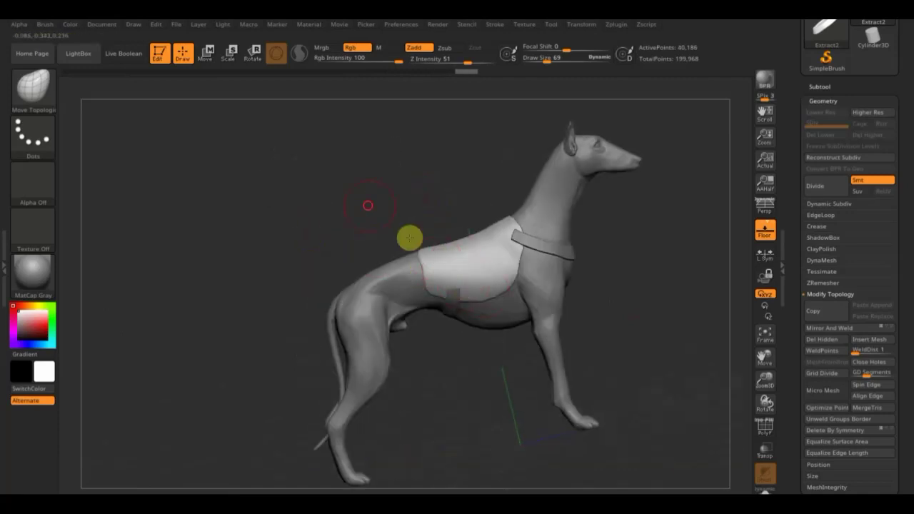
pyautogui.moveTo(407, 238); pyautogui.dragTo(359, 206)
pyautogui.keyDown('shift'); pyautogui.moveTo(416, 147); pyautogui.dragTo(615, 255); pyautogui.keyUp('shift')
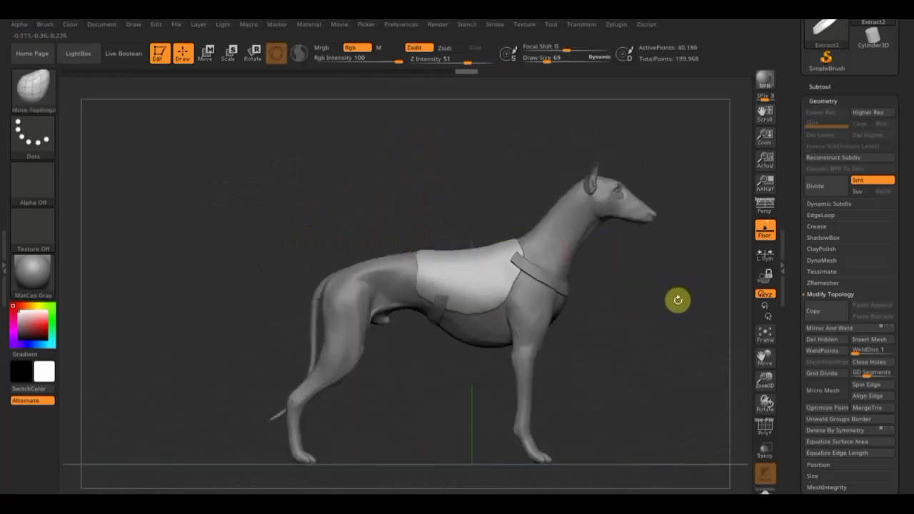
pyautogui.moveTo(618, 328)
pyautogui.keyDown('alt'); pyautogui.mouseDown()
pyautogui.moveTo(526, 309)
pyautogui.moveTo(557, 304)
pyautogui.mouseUp(); pyautogui.keyUp('alt')
pyautogui.moveTo(506, 241)
pyautogui.mouseDown()
pyautogui.moveTo(567, 279)
pyautogui.moveTo(535, 278)
pyautogui.moveTo(643, 278)
pyautogui.moveTo(524, 286)
pyautogui.moveTo(629, 278)
pyautogui.moveTo(540, 308)
pyautogui.moveTo(583, 307)
pyautogui.mouseUp()
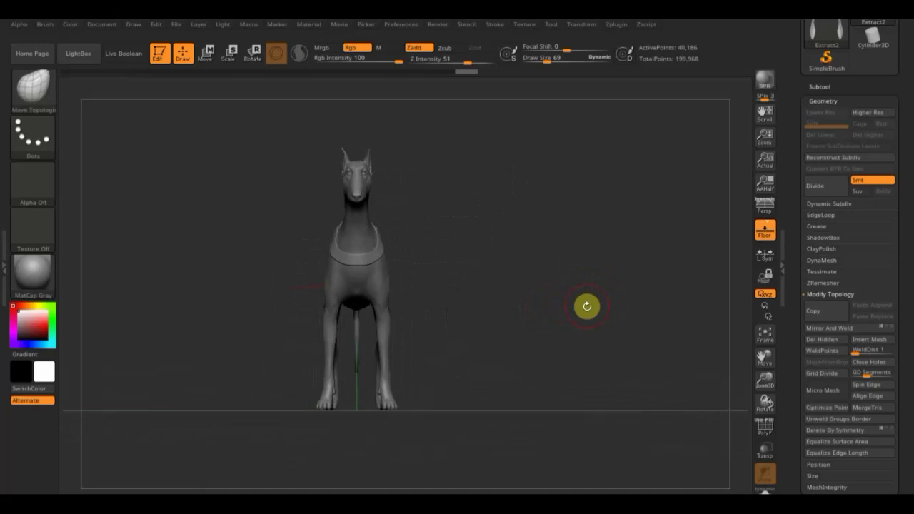
pyautogui.moveTo(556, 293); pyautogui.dragTo(614, 292)
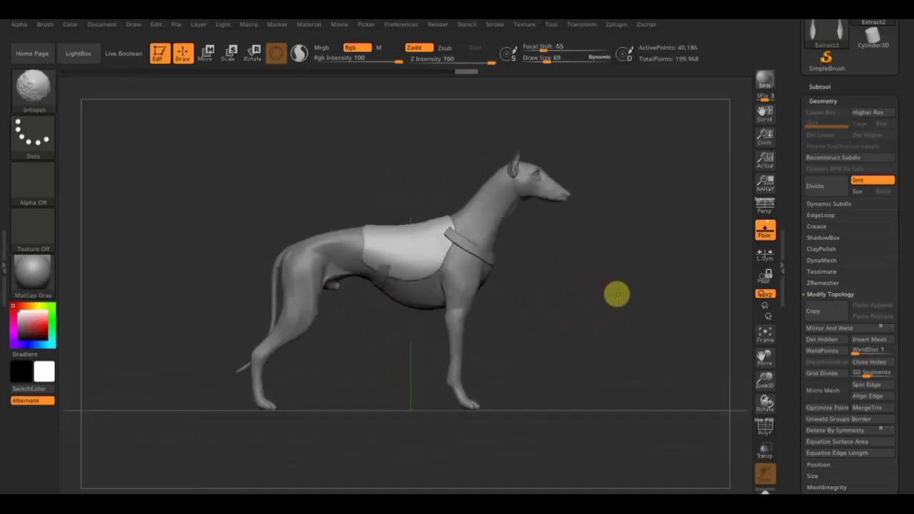
pyautogui.moveTo(609, 329)
pyautogui.mouseDown()
pyautogui.moveTo(608, 361)
pyautogui.moveTo(590, 356)
pyautogui.mouseUp()
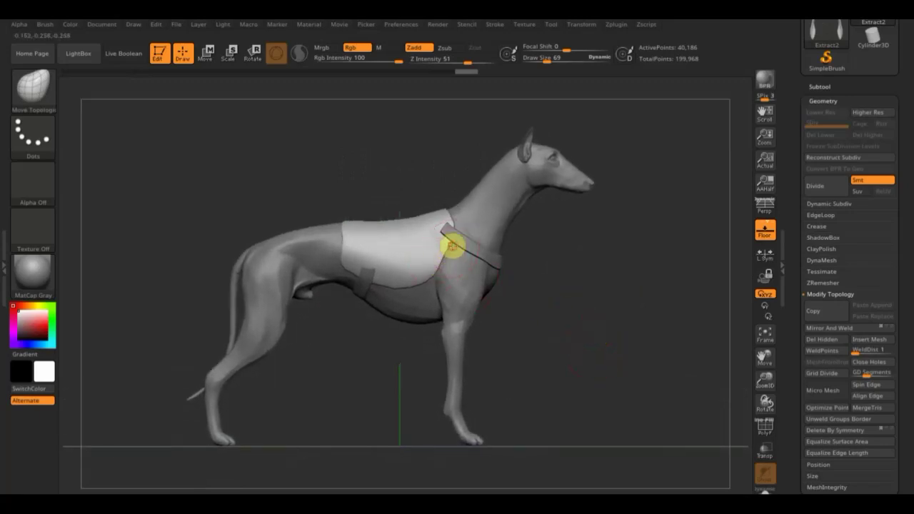
pyautogui.click(450, 245)
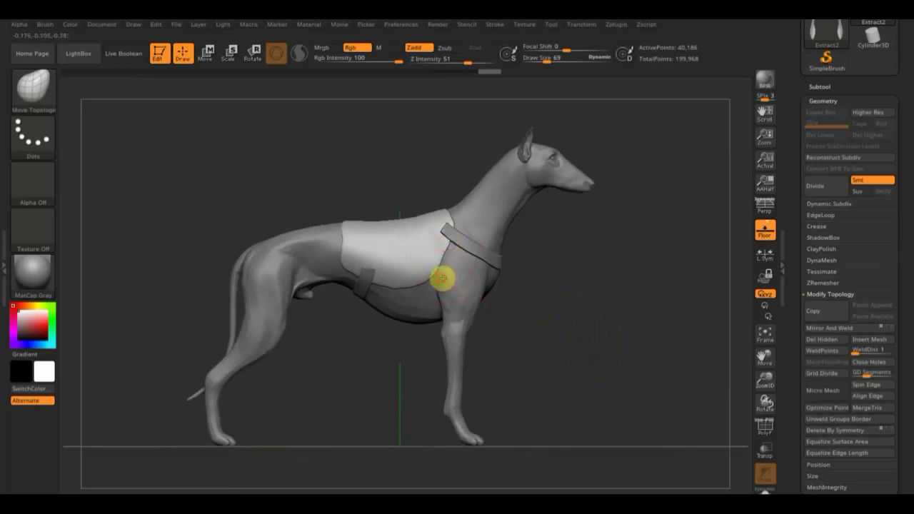